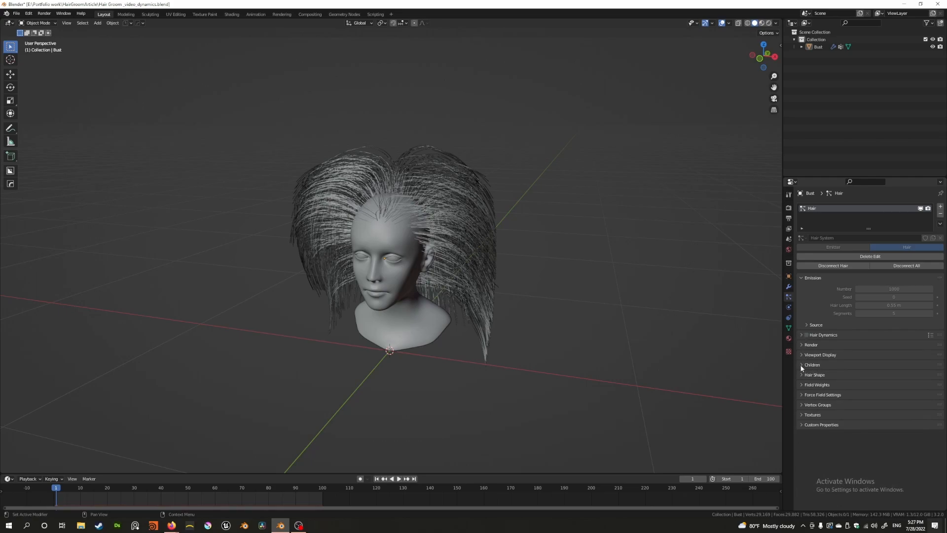
Set the hair particle children to Interpolated and play the timeline to preview the fuller hair.
{"action": "left_click", "coordinate": [801, 365]}
{"action": "left_click", "coordinate": [917, 375]}
{"action": "mouse_move", "coordinate": [580, 308]}
{"action": "middle_mouse_down"}
{"action": "mouse_move", "coordinate": [628, 302]}
{"action": "mouse_move", "coordinate": [564, 306]}
{"action": "mouse_move", "coordinate": [583, 307]}
{"action": "middle_mouse_up"}
{"action": "key", "text": "space"}
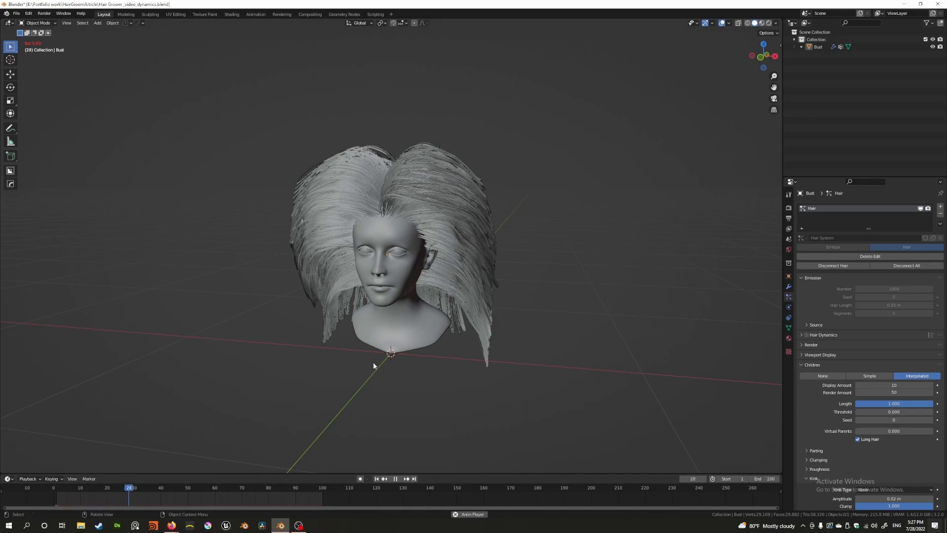
{"action": "key", "text": "space"}
{"action": "middle_click_drag", "start_coordinate": [378, 355], "coordinate": [426, 323]}
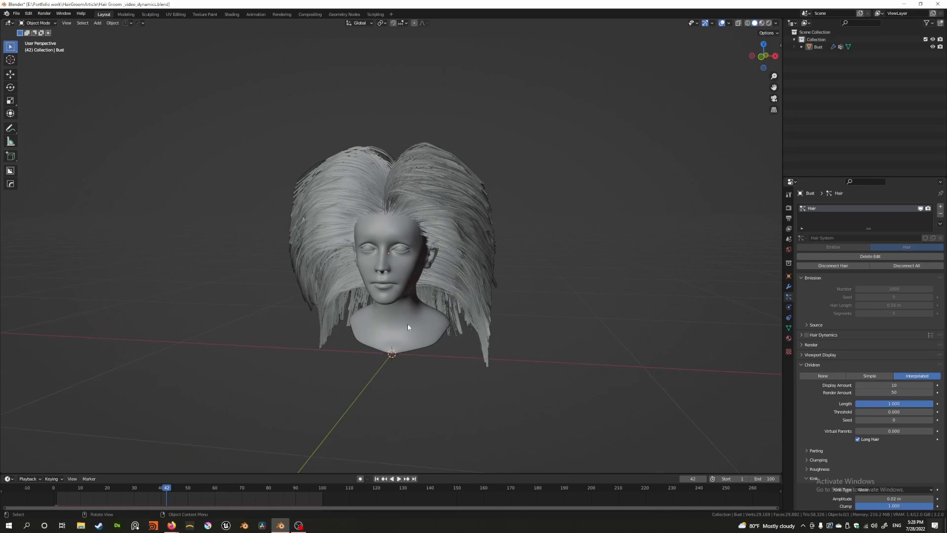
Remove the Collision physics from the bust and return the timeline to the first frame.
{"action": "left_click", "coordinate": [407, 327]}
{"action": "left_click", "coordinate": [789, 307]}
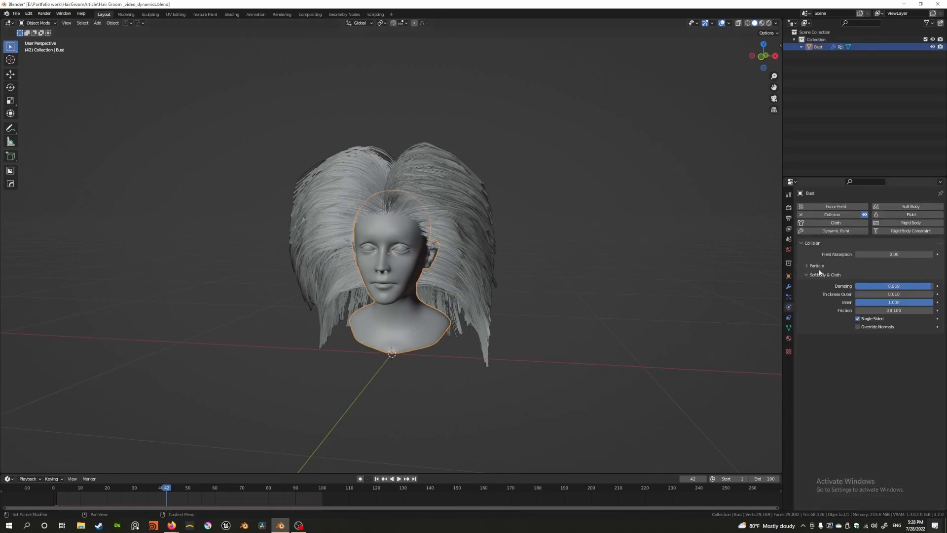
{"action": "left_click", "coordinate": [800, 214]}
{"action": "left_click", "coordinate": [788, 297]}
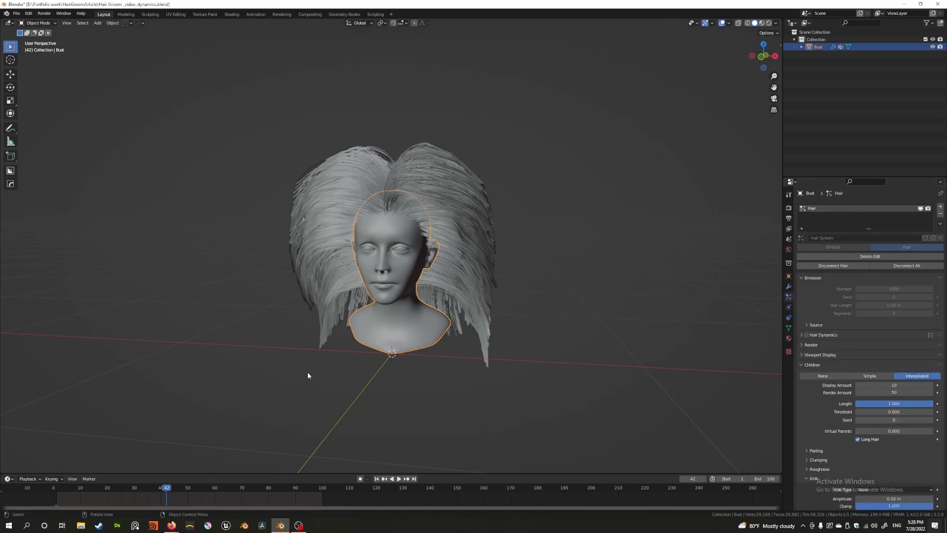
{"action": "left_click", "coordinate": [377, 479]}
{"action": "left_click", "coordinate": [800, 365]}
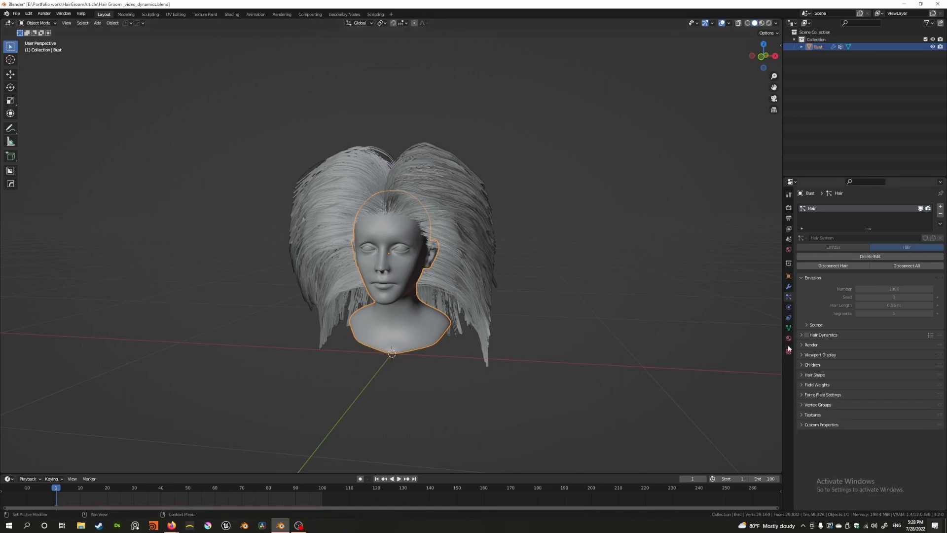
{"action": "middle_click_drag", "start_coordinate": [380, 225], "coordinate": [410, 227]}
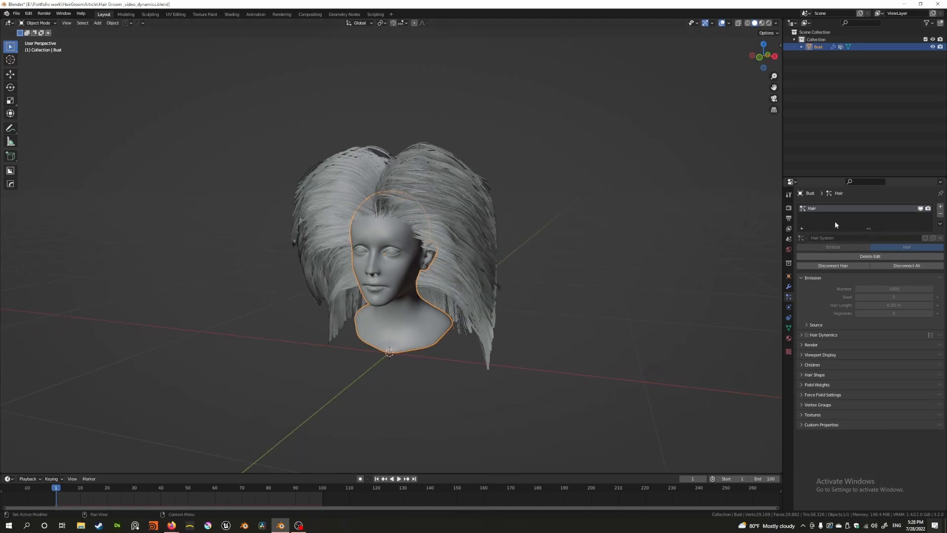
Enable Hair Dynamics on the bust's Hair particle system and look over its cache settings.
{"action": "left_click", "coordinate": [801, 335]}
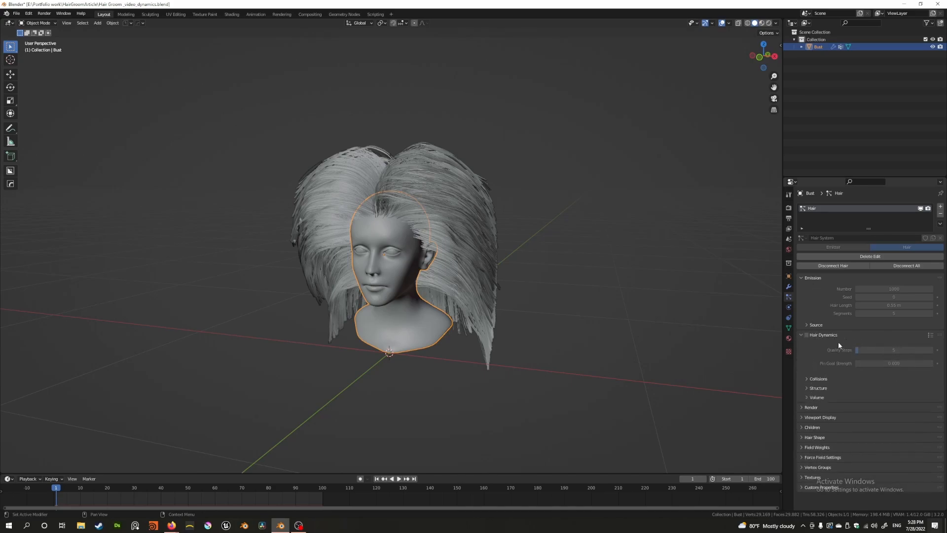
{"action": "left_click", "coordinate": [806, 335]}
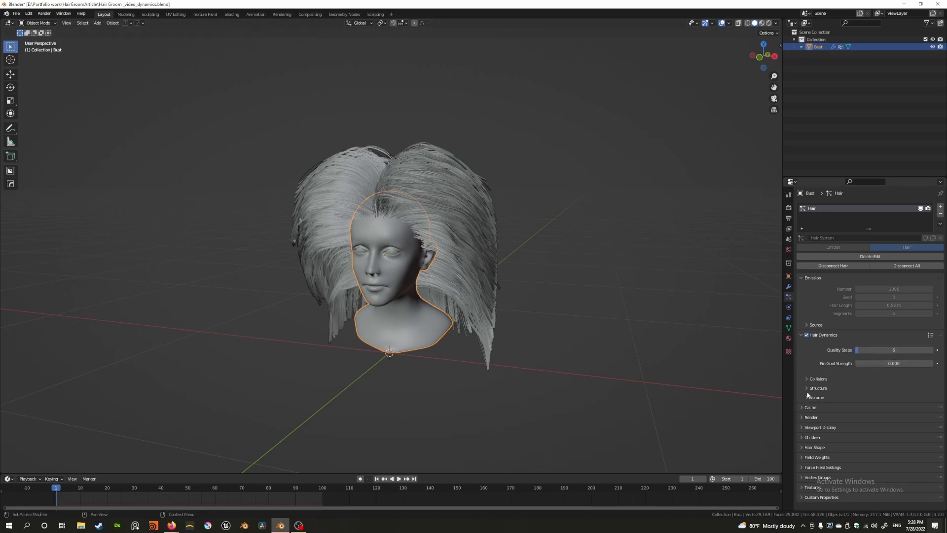
{"action": "left_click", "coordinate": [801, 407]}
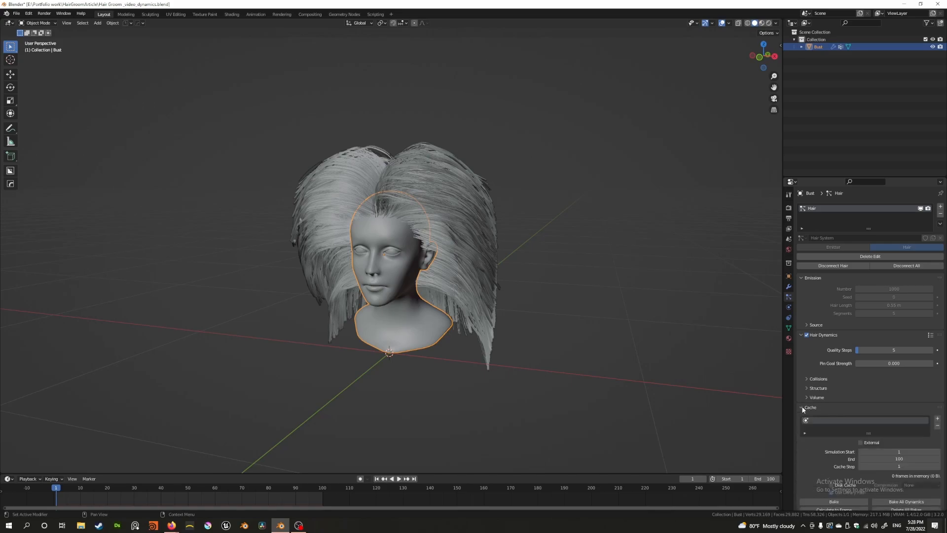
{"action": "left_click", "coordinate": [803, 407]}
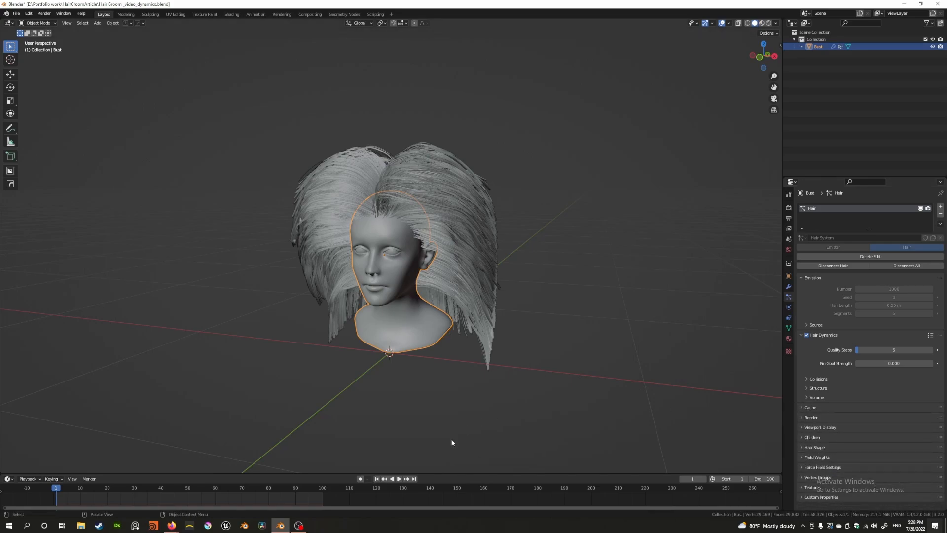
Play the hair simulation with the default dynamics settings and return to the first frame.
{"action": "left_click", "coordinate": [400, 479]}
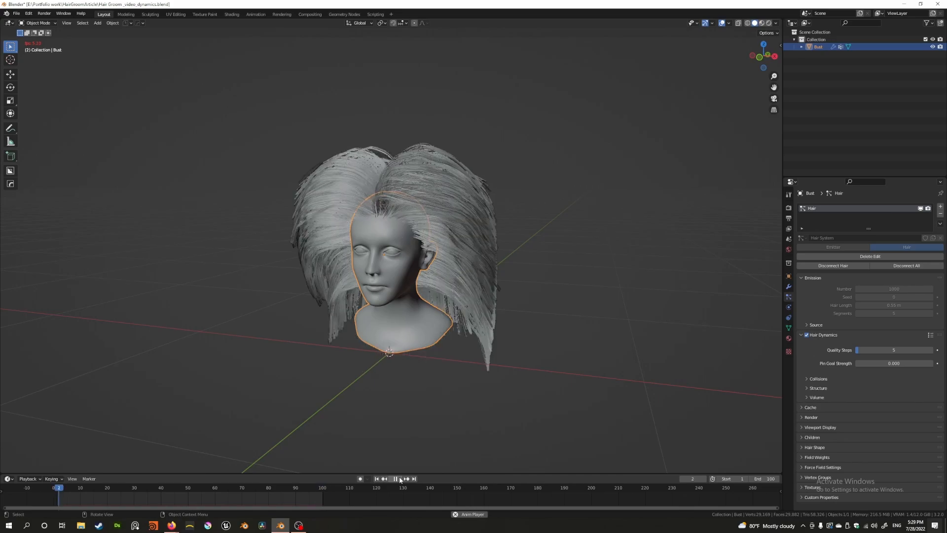
{"action": "left_click", "coordinate": [398, 477]}
{"action": "left_click", "coordinate": [376, 478]}
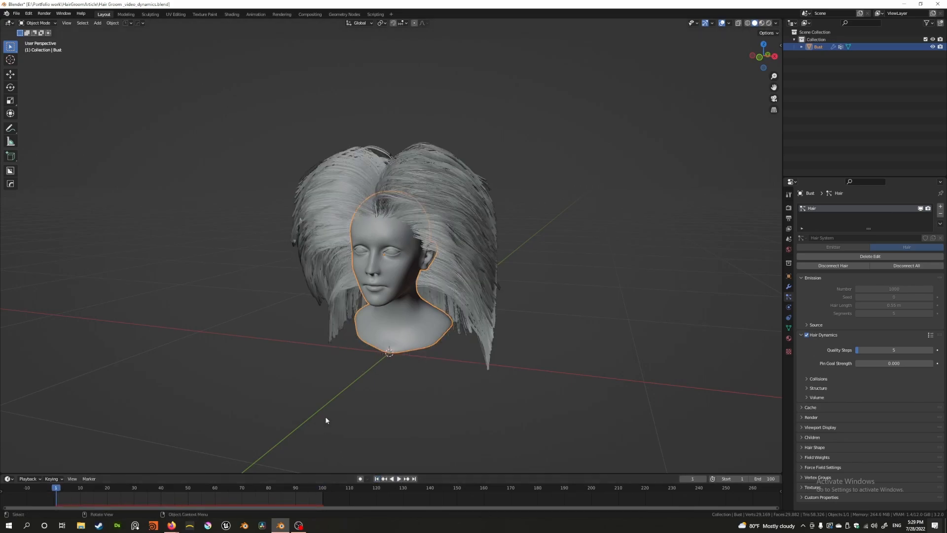
{"action": "mouse_move", "coordinate": [332, 389]}
{"action": "middle_mouse_down"}
{"action": "mouse_move", "coordinate": [237, 398]}
{"action": "mouse_move", "coordinate": [364, 391]}
{"action": "mouse_move", "coordinate": [368, 378]}
{"action": "mouse_move", "coordinate": [338, 382]}
{"action": "mouse_move", "coordinate": [319, 370]}
{"action": "mouse_move", "coordinate": [342, 382]}
{"action": "middle_mouse_up"}
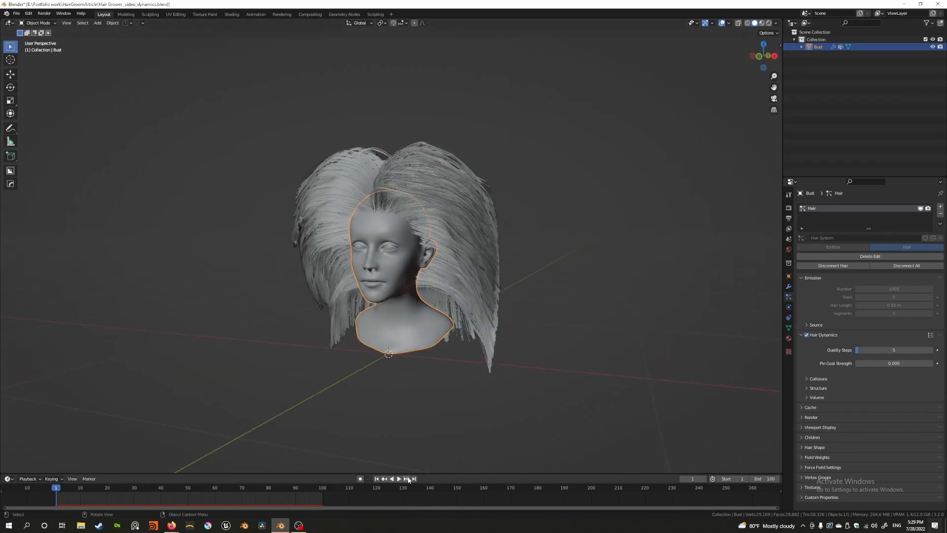
{"action": "left_click", "coordinate": [400, 478]}
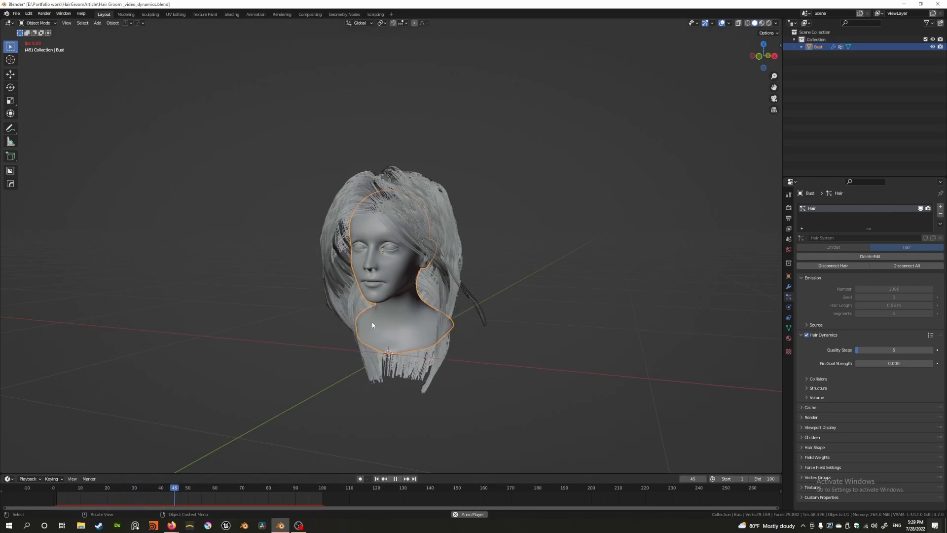
{"action": "mouse_move", "coordinate": [409, 301]}
{"action": "middle_mouse_down"}
{"action": "mouse_move", "coordinate": [435, 276]}
{"action": "mouse_move", "coordinate": [411, 304]}
{"action": "middle_mouse_up"}
{"action": "key", "text": "space"}
{"action": "key", "text": "shift+Left"}
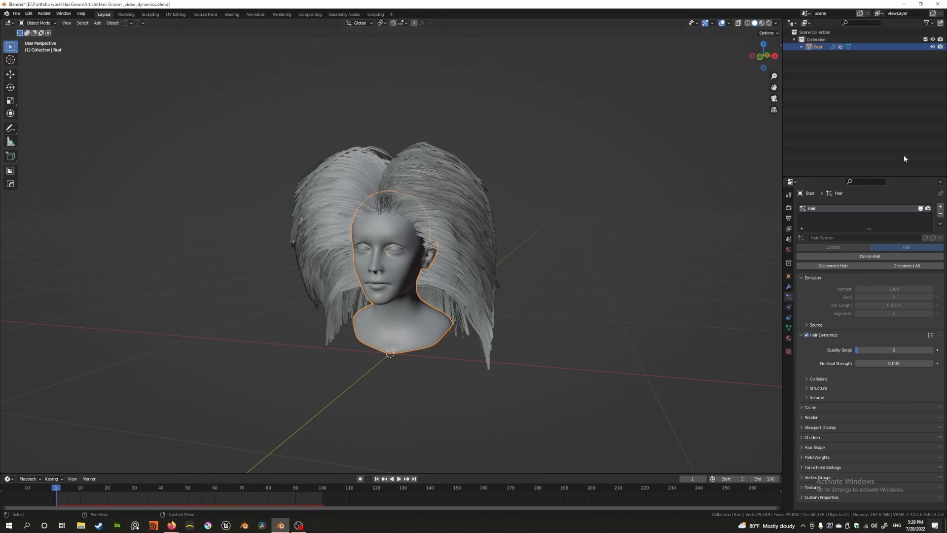
Enlarge the Properties editor in height and width to make more room for the hair dynamics settings.
{"action": "left_click_drag", "start_coordinate": [881, 176], "coordinate": [880, 62]}
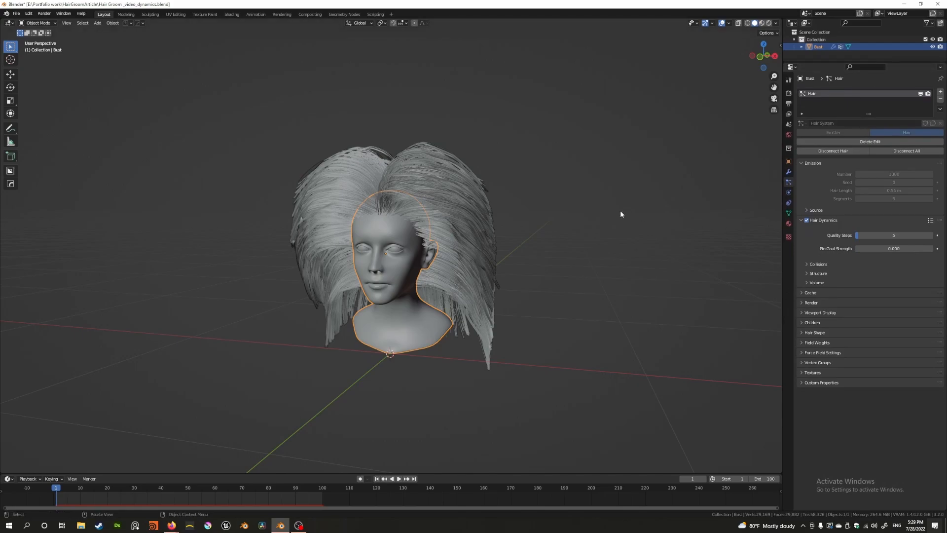
{"action": "left_click_drag", "start_coordinate": [782, 213], "coordinate": [688, 212]}
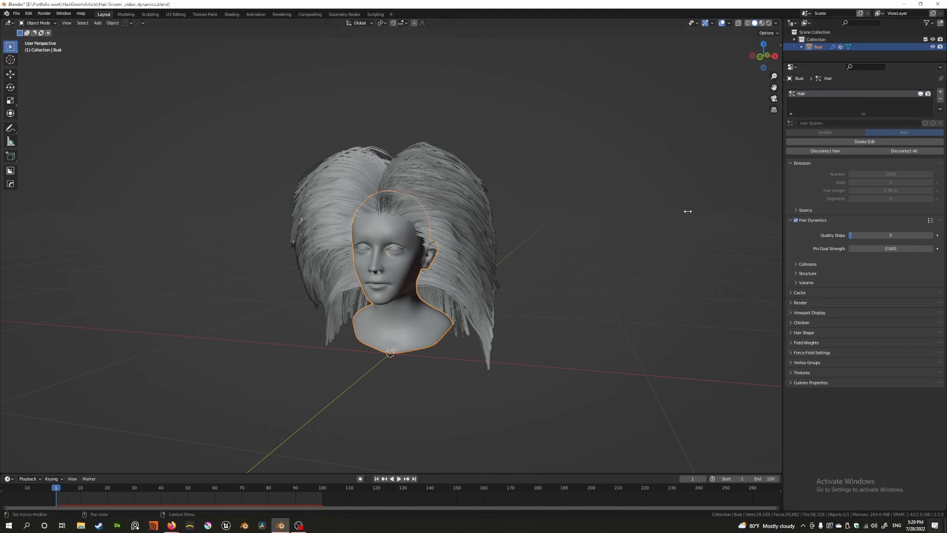
{"action": "left_click_drag", "start_coordinate": [782, 212], "coordinate": [644, 215]}
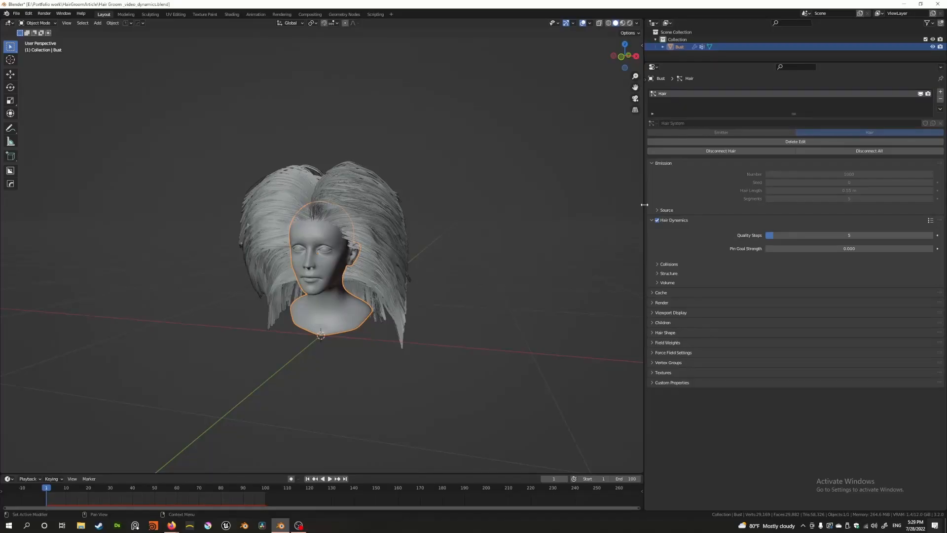
{"action": "left_click_drag", "start_coordinate": [645, 208], "coordinate": [681, 208]}
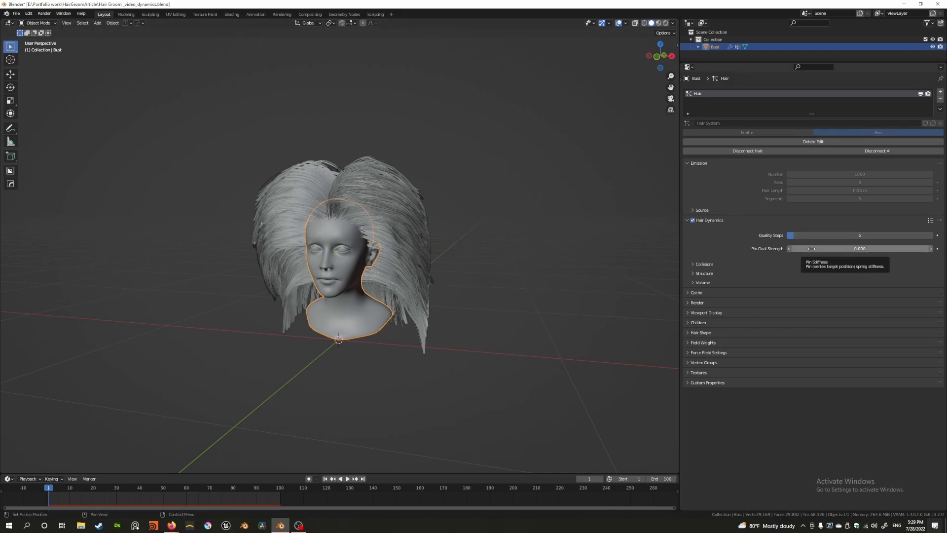
Set the hair dynamics Quality Steps to 25, play the simulation and return to the first frame.
{"action": "left_click_drag", "start_coordinate": [793, 236], "coordinate": [829, 238]}
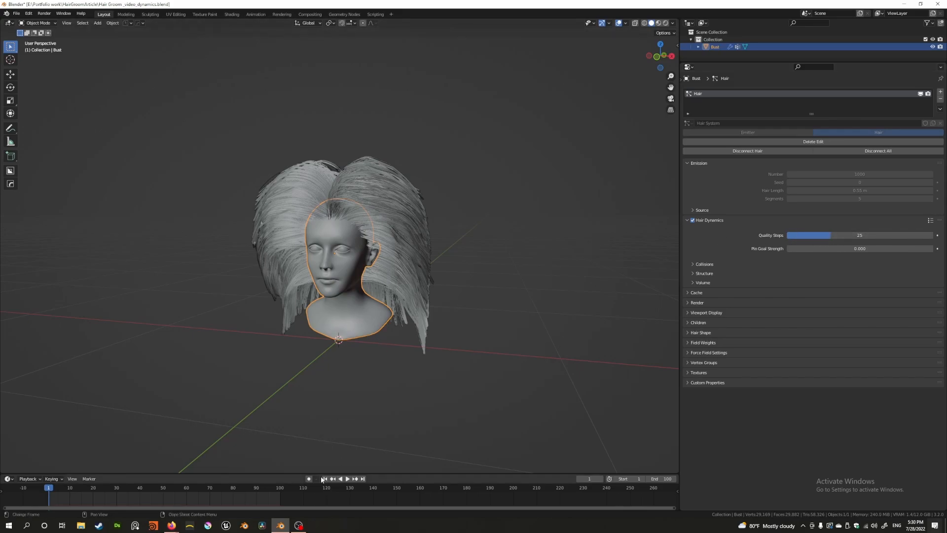
{"action": "left_click", "coordinate": [348, 478]}
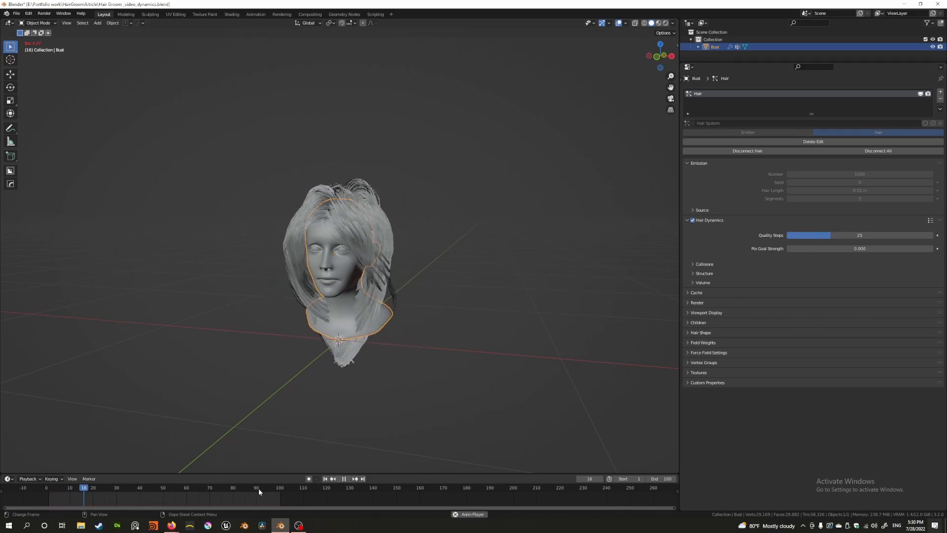
{"action": "left_click", "coordinate": [344, 479]}
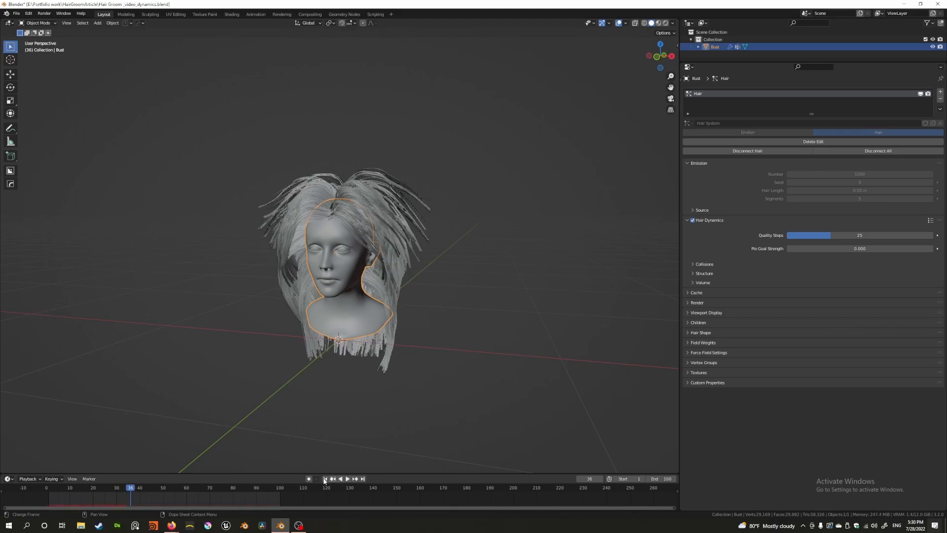
{"action": "left_click", "coordinate": [325, 479]}
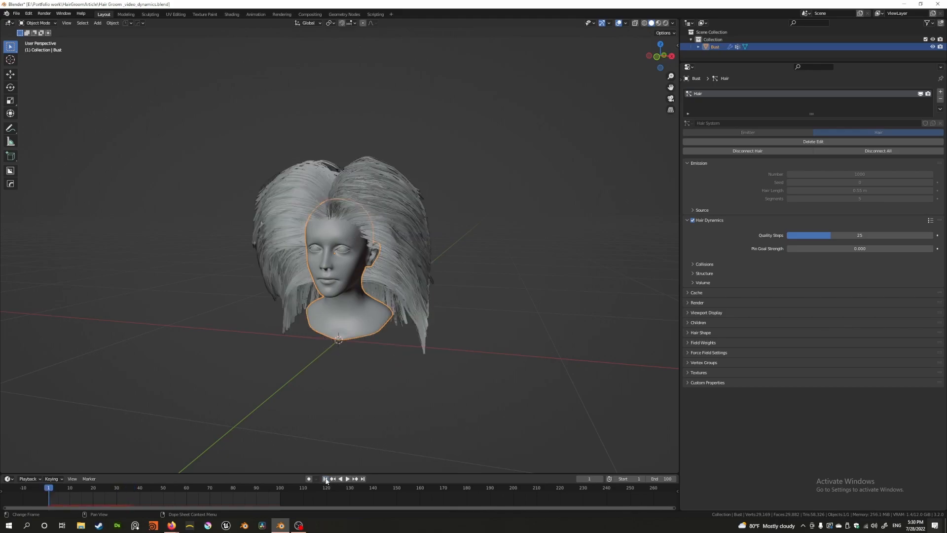
Set the hair dynamics Quality Steps to 5 and inspect the hair from several angles.
{"action": "left_click", "coordinate": [847, 235]}
{"action": "type", "text": "5"}
{"action": "key", "text": "Return"}
{"action": "middle_click_drag", "start_coordinate": [363, 222], "coordinate": [373, 213]}
{"action": "scroll", "coordinate": [372, 214], "scroll_direction": "up", "scroll_amount": 2}
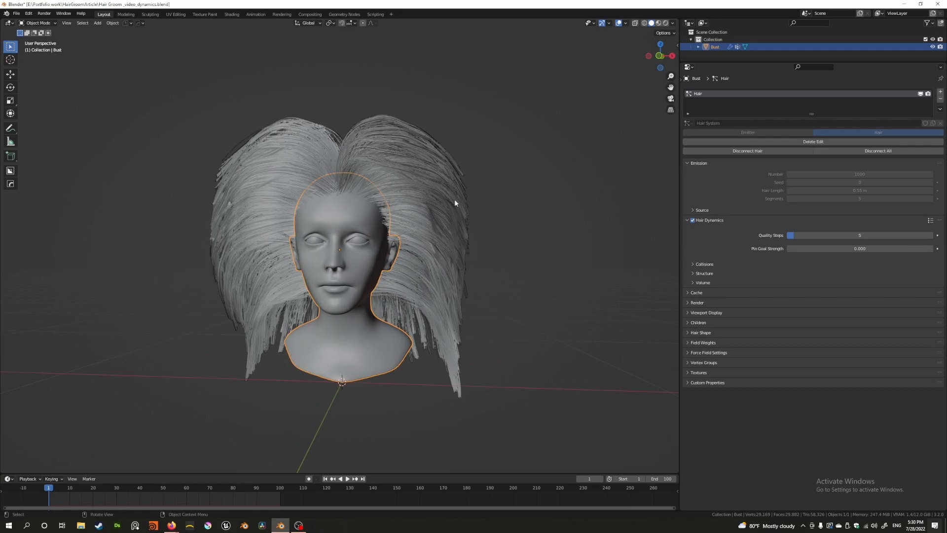
{"action": "mouse_move", "coordinate": [428, 209]}
{"action": "middle_mouse_down"}
{"action": "mouse_move", "coordinate": [456, 189]}
{"action": "mouse_move", "coordinate": [437, 213]}
{"action": "middle_mouse_up"}
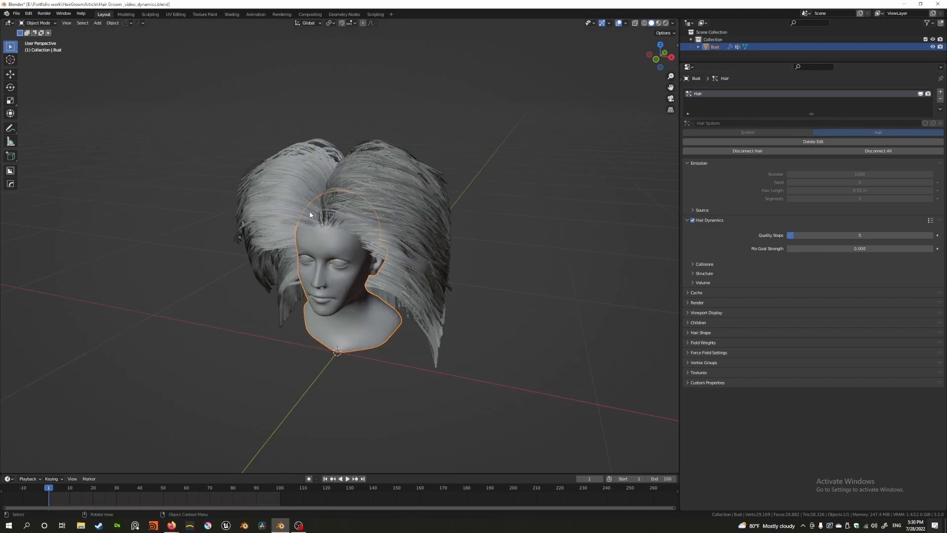
Set the Pin Goal Strength to 50, play the simulation and return to the first frame.
{"action": "left_click", "coordinate": [814, 248]}
{"action": "type", "text": "50"}
{"action": "key", "text": "Return"}
{"action": "left_click", "coordinate": [348, 478]}
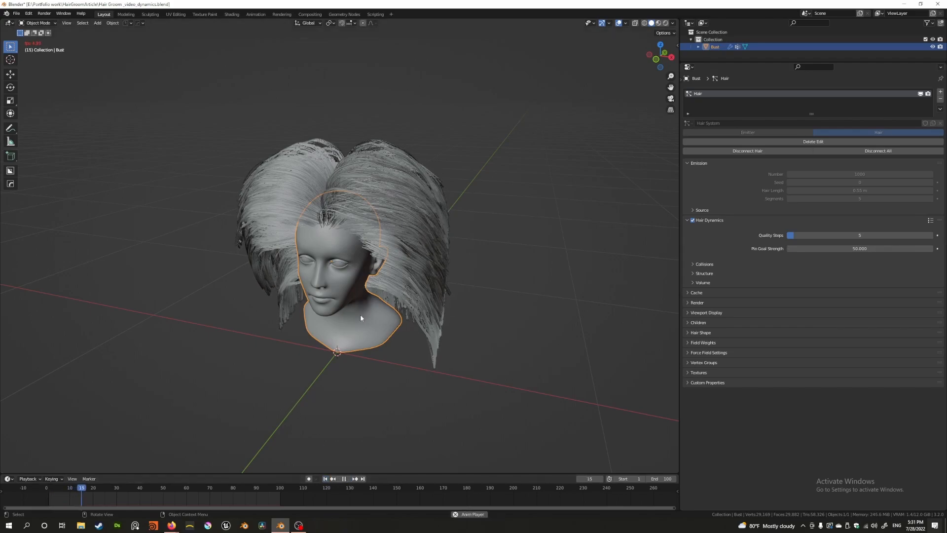
{"action": "key", "text": "space"}
{"action": "left_click", "coordinate": [325, 478]}
Set the Pin Goal Strength to 1 and play the simulation to test the hair's stiffness.
{"action": "left_click", "coordinate": [874, 248]}
{"action": "type", "text": "1"}
{"action": "key", "text": "Return"}
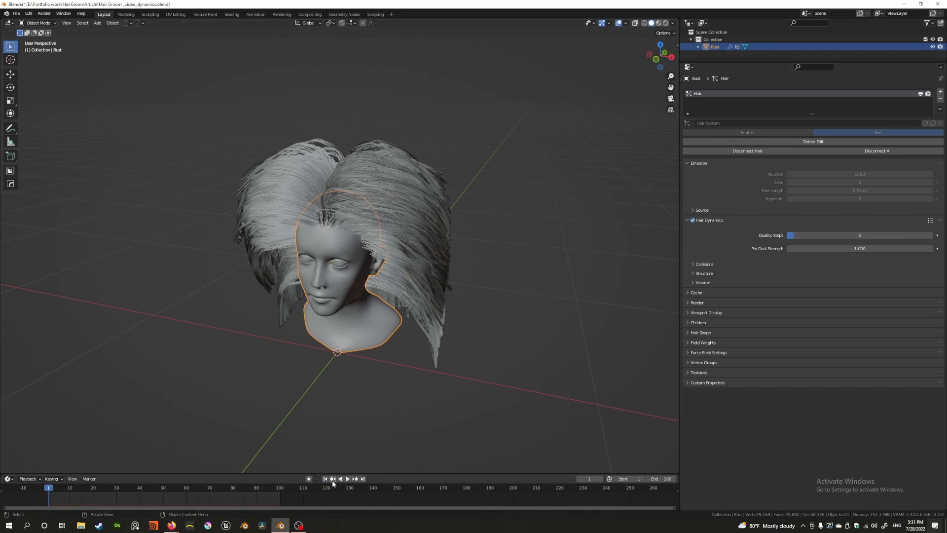
{"action": "left_click", "coordinate": [347, 478]}
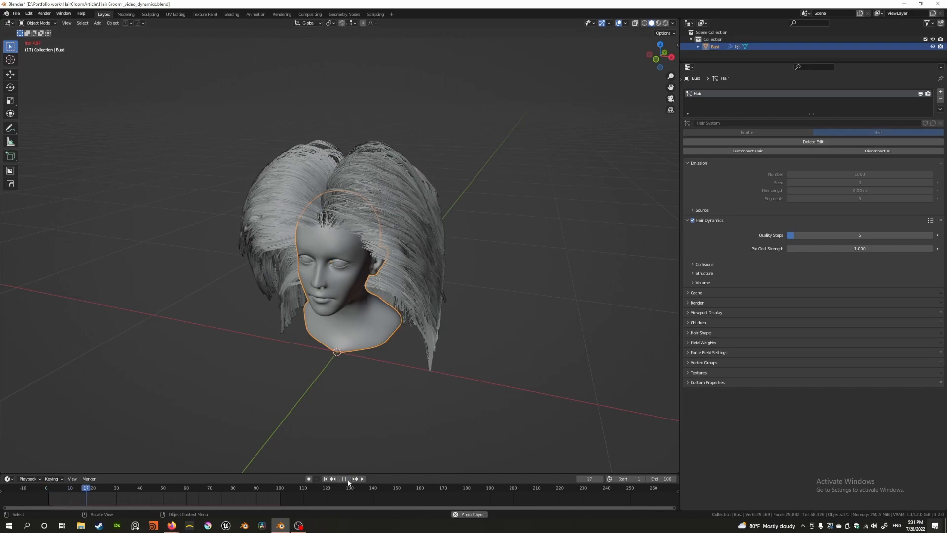
{"action": "left_click", "coordinate": [347, 479]}
Set the Pin Goal Strength to 0.1, replay the simulation from the first frame and inspect the settling hair around the head.
{"action": "left_click", "coordinate": [879, 248]}
{"action": "type", "text": "0.1"}
{"action": "key", "text": "Return"}
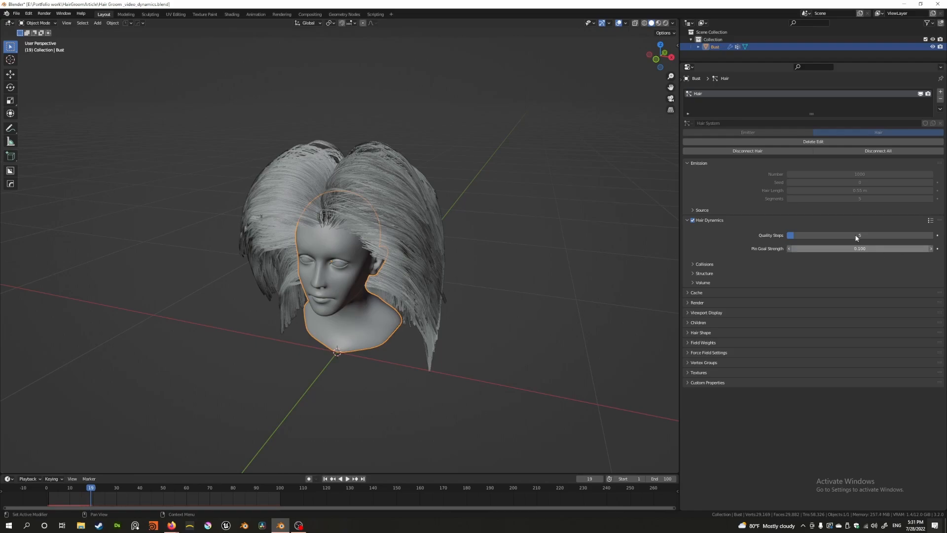
{"action": "key", "text": "shift+Left"}
{"action": "left_click", "coordinate": [348, 478]}
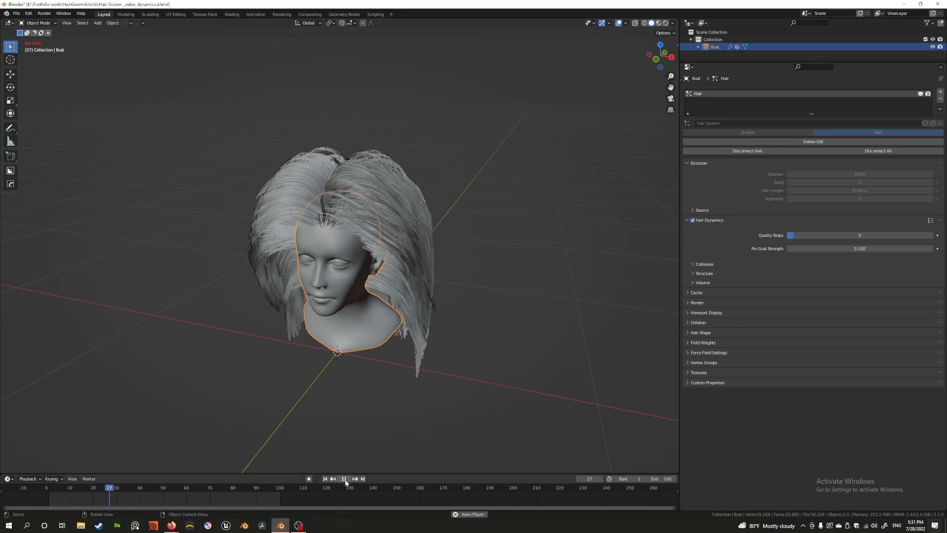
{"action": "key", "text": "space"}
{"action": "middle_click_drag", "start_coordinate": [276, 378], "coordinate": [285, 354]}
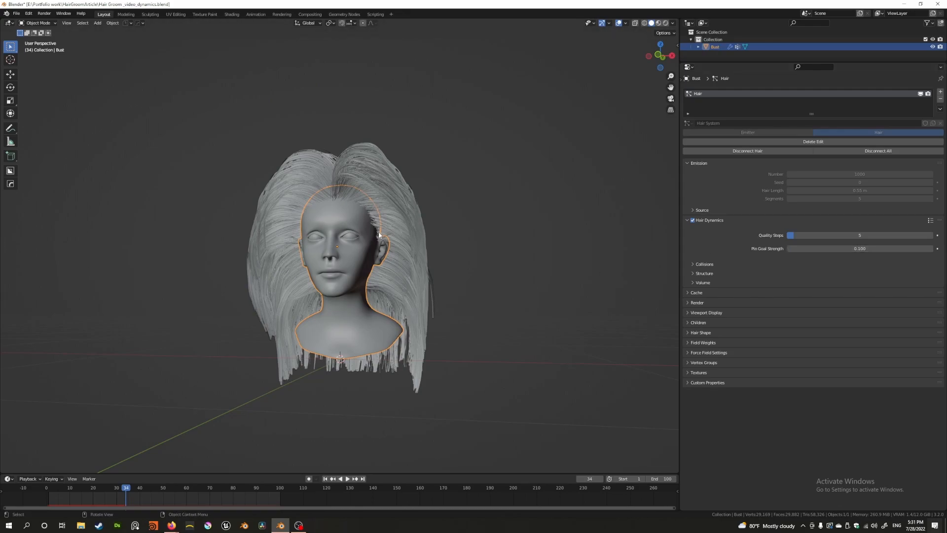
{"action": "mouse_move", "coordinate": [363, 232]}
{"action": "middle_mouse_down"}
{"action": "mouse_move", "coordinate": [312, 263]}
{"action": "mouse_move", "coordinate": [237, 266]}
{"action": "mouse_move", "coordinate": [363, 257]}
{"action": "mouse_move", "coordinate": [368, 236]}
{"action": "middle_mouse_up"}
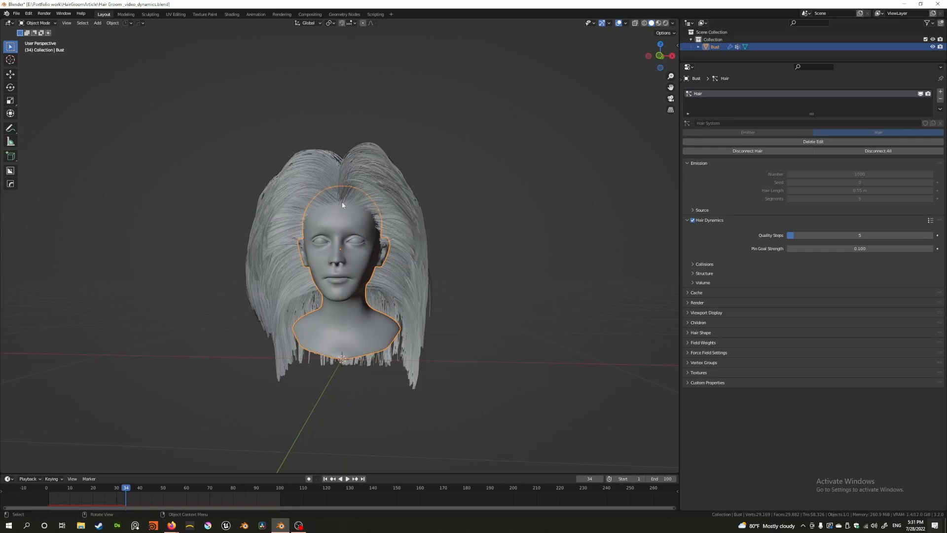
{"action": "middle_click_drag", "start_coordinate": [387, 169], "coordinate": [361, 181]}
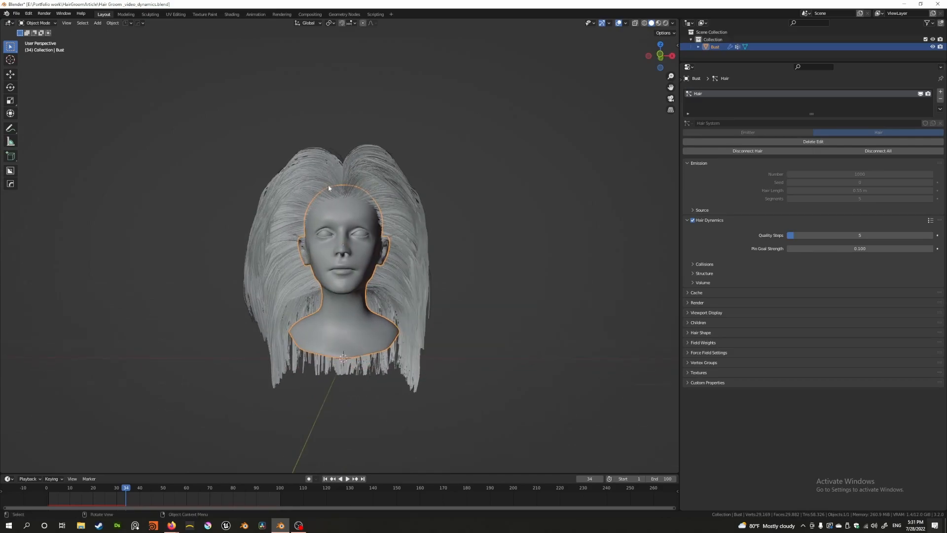
{"action": "middle_click_drag", "start_coordinate": [285, 272], "coordinate": [361, 172]}
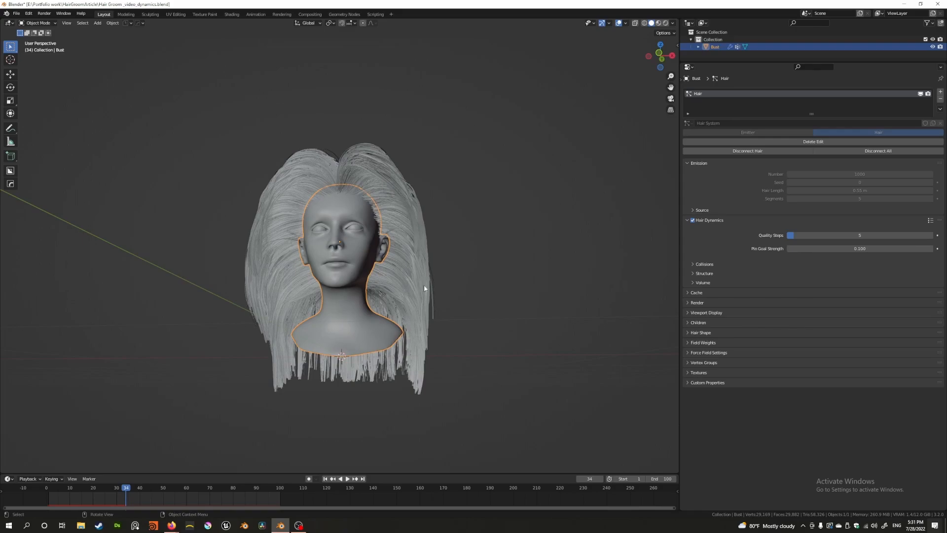
{"action": "middle_click_drag", "start_coordinate": [406, 270], "coordinate": [347, 223]}
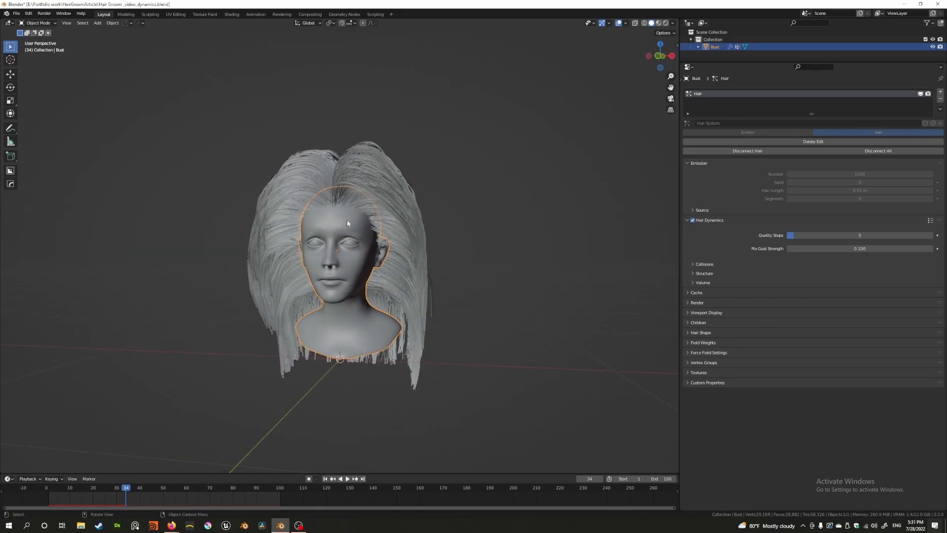
Play a few more frames of the simulation, return to the first frame and set the Pin Goal Strength to 0.
{"action": "left_click", "coordinate": [345, 479]}
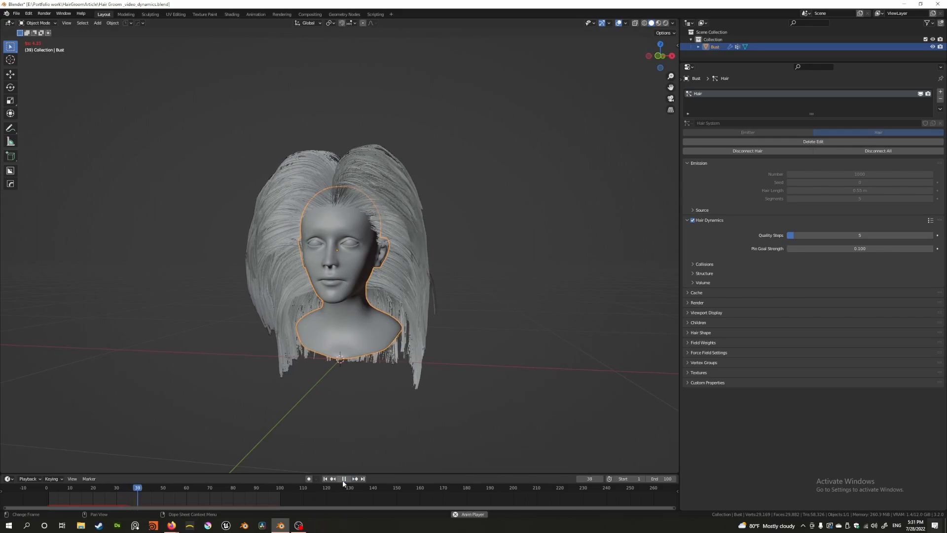
{"action": "key", "text": "space"}
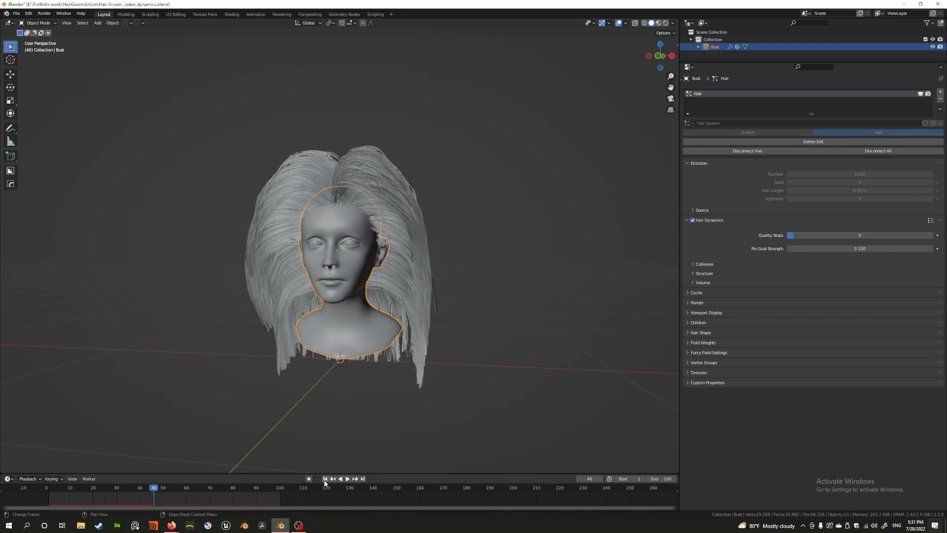
{"action": "left_click", "coordinate": [325, 479]}
{"action": "left_click", "coordinate": [835, 247]}
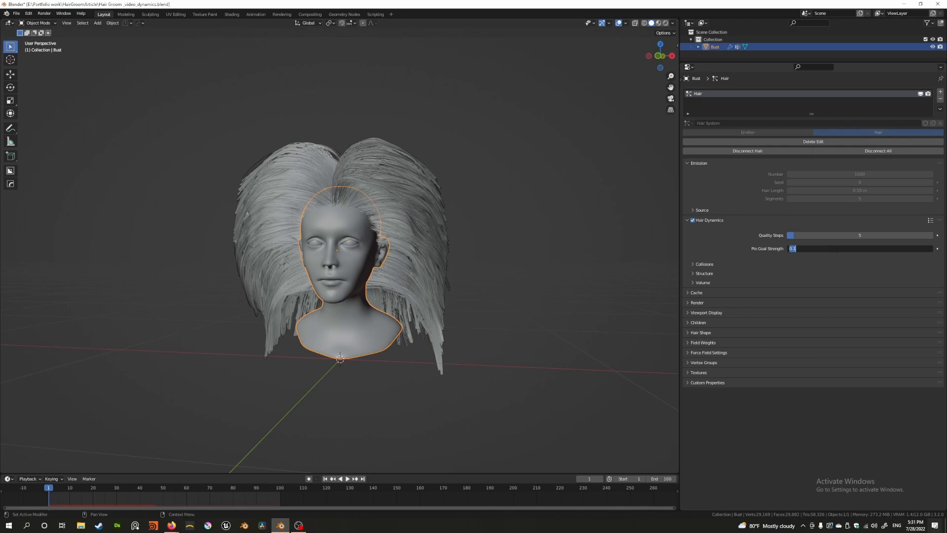
{"action": "type", "text": "0"}
{"action": "key", "text": "Return"}
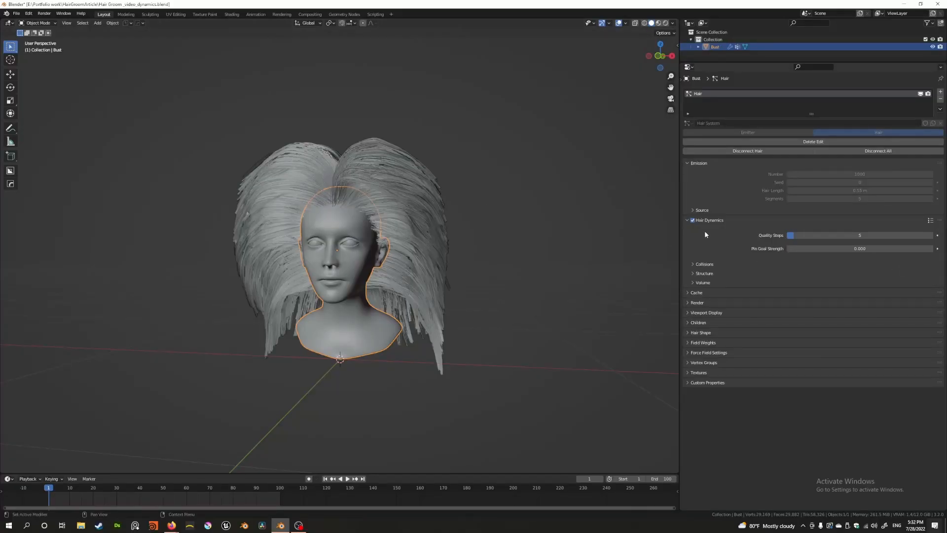
Check and collapse the hair dynamics Volume settings, and expand the Structure settings while inspecting the hair.
{"action": "left_click", "coordinate": [692, 282]}
{"action": "left_click", "coordinate": [693, 282]}
{"action": "left_click", "coordinate": [693, 282]}
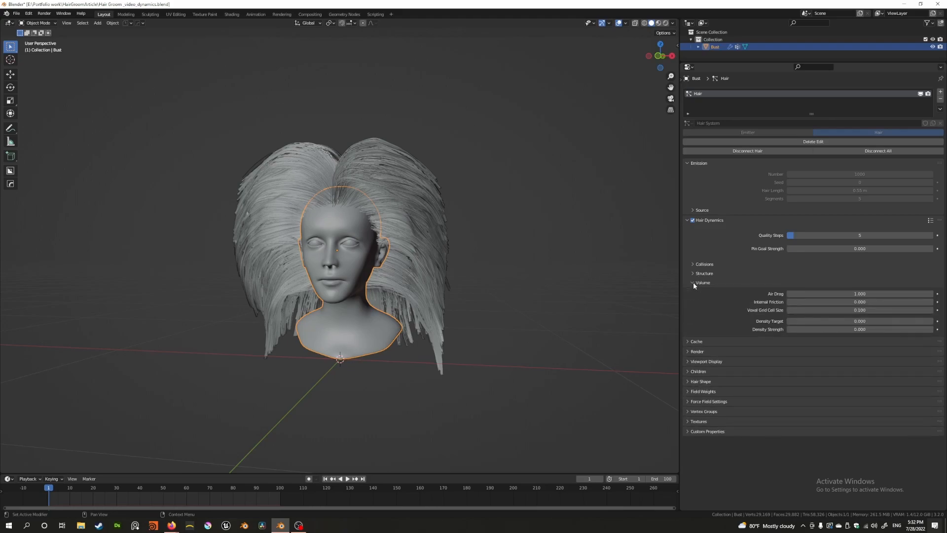
{"action": "left_click", "coordinate": [694, 282]}
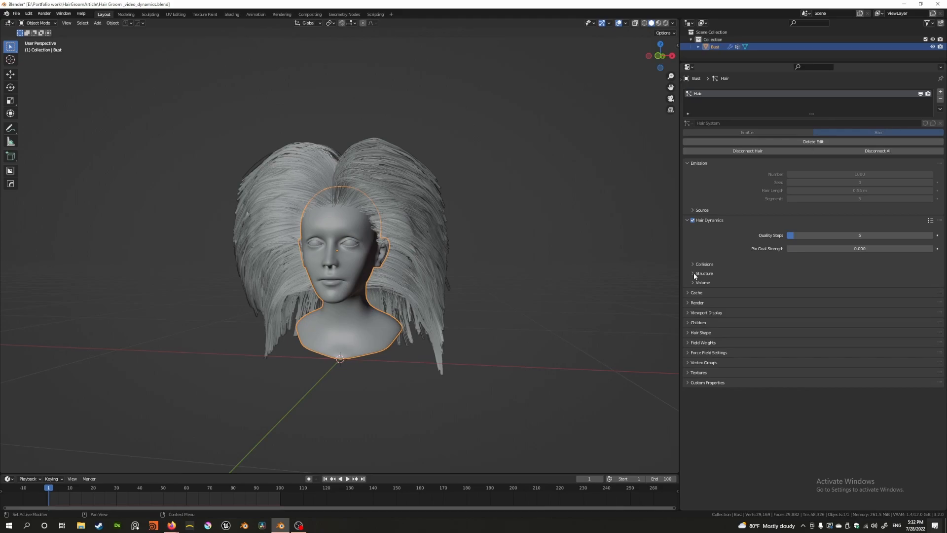
{"action": "scroll", "coordinate": [441, 222], "scroll_direction": "up", "scroll_amount": 3}
{"action": "scroll", "coordinate": [464, 229], "scroll_direction": "up", "scroll_amount": 2}
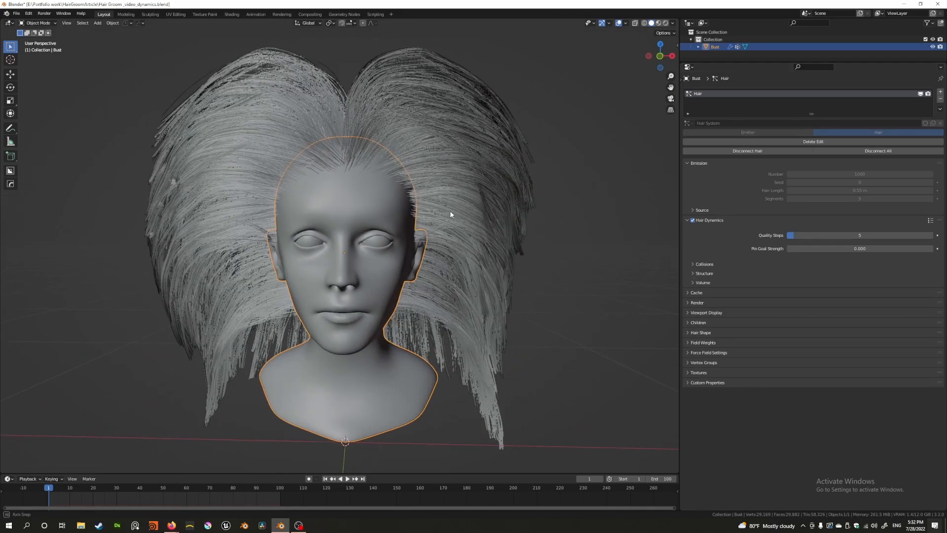
{"action": "left_click", "coordinate": [692, 274]}
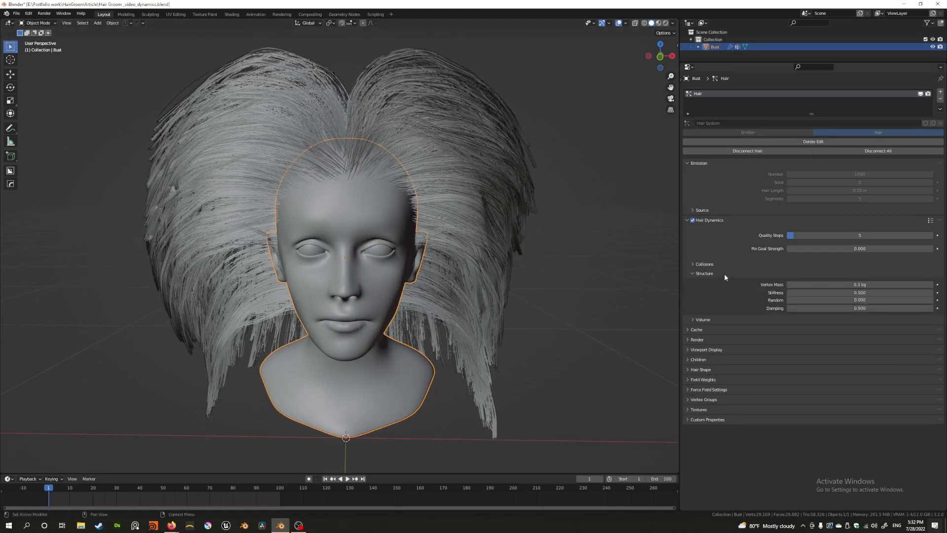
{"action": "middle_click_drag", "start_coordinate": [384, 184], "coordinate": [381, 172]}
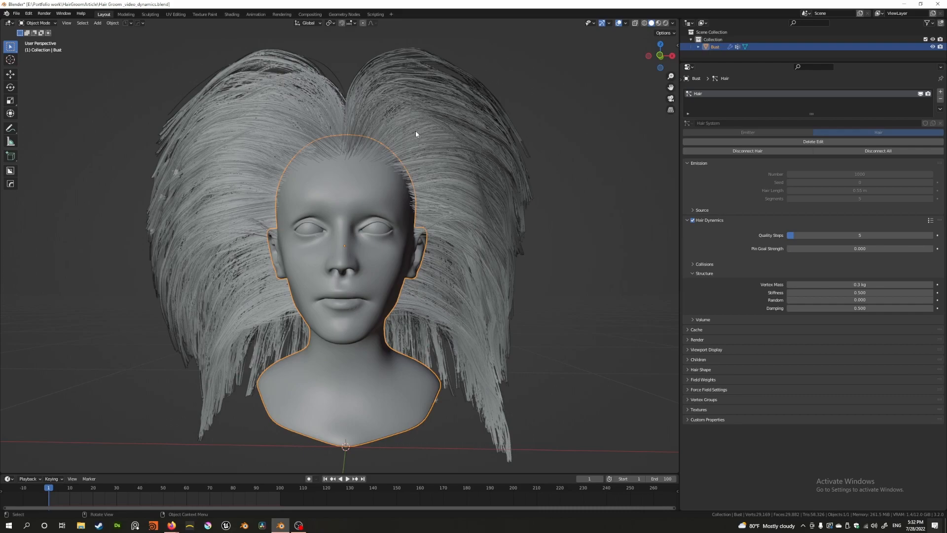
{"action": "middle_click_drag", "start_coordinate": [391, 131], "coordinate": [364, 162]}
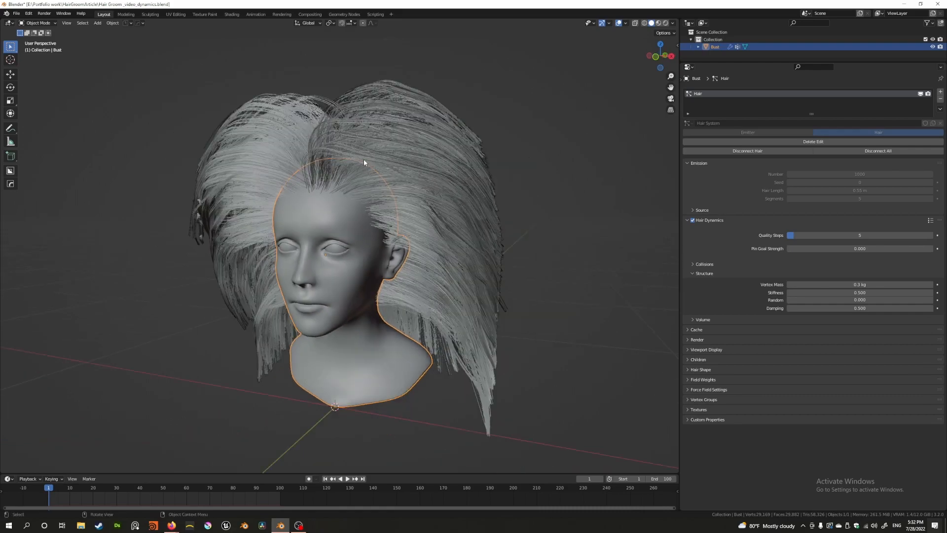
Set the Vertex Mass to 8.6 kg, play the simulation to test the heavier hair and return to the first frame.
{"action": "left_click", "coordinate": [824, 284]}
{"action": "type", "text": "8.6"}
{"action": "key", "text": "Return"}
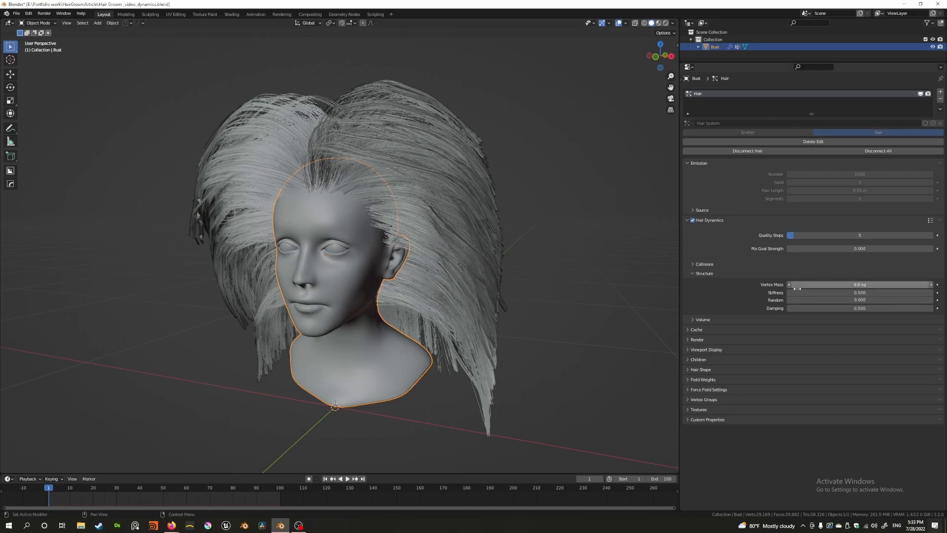
{"action": "left_click", "coordinate": [346, 478]}
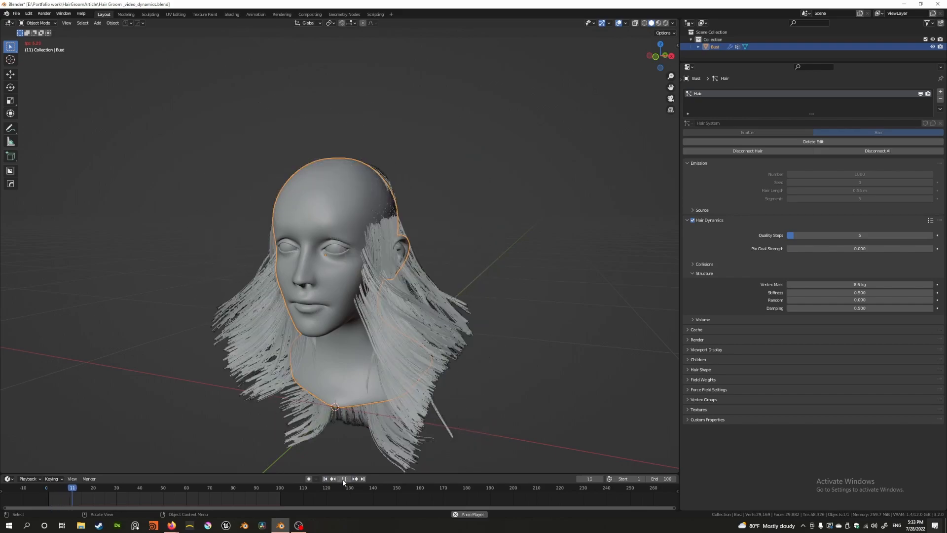
{"action": "left_click", "coordinate": [343, 479]}
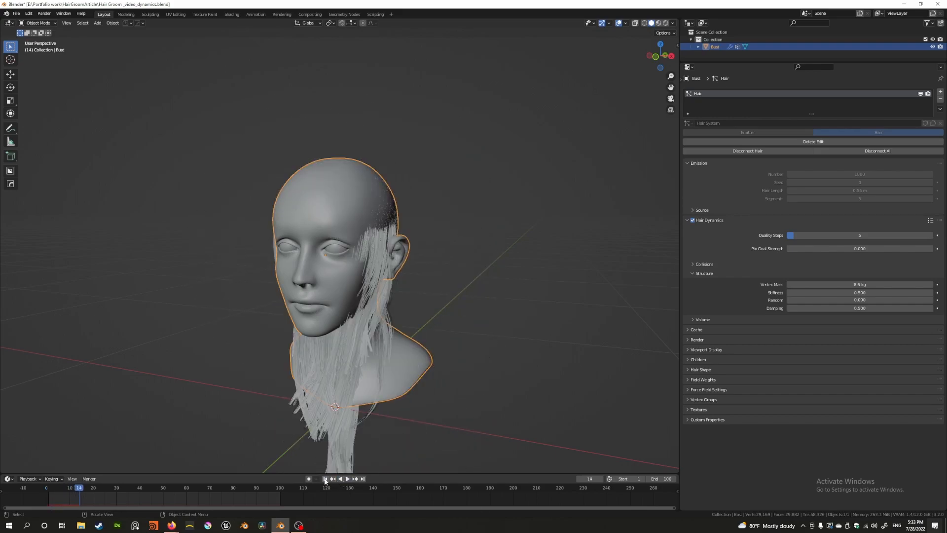
{"action": "left_click", "coordinate": [325, 479]}
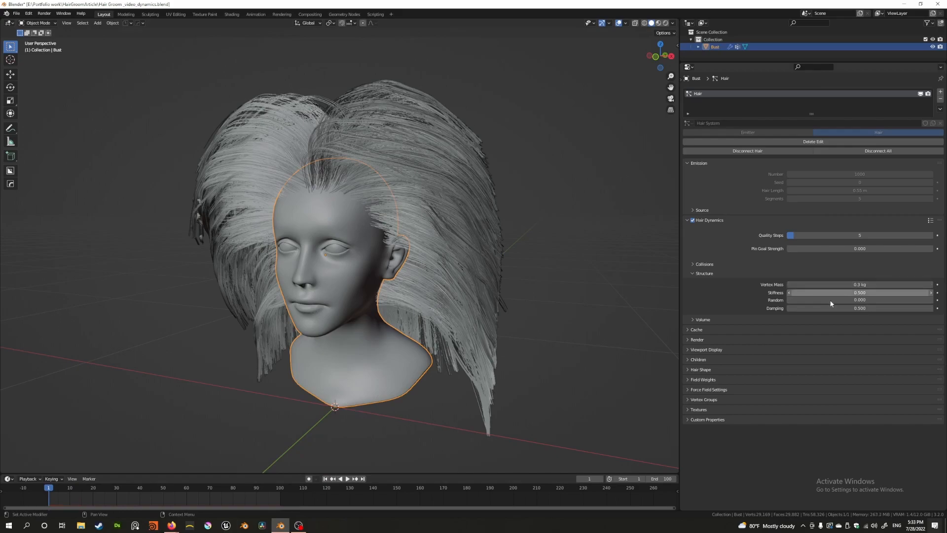
Play the simulation with the 0.3 kg Vertex Mass, inspect the falling hair and return to the first frame.
{"action": "left_click", "coordinate": [347, 479]}
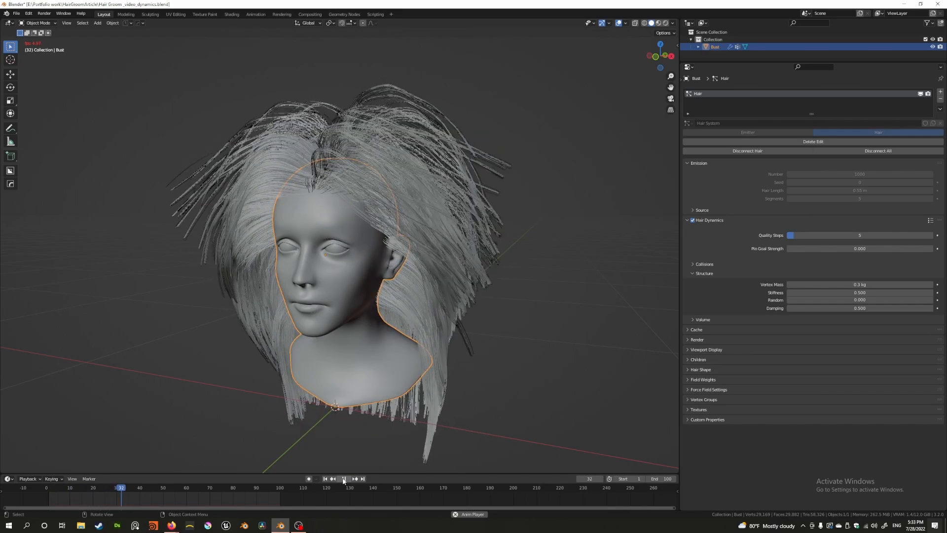
{"action": "left_click", "coordinate": [343, 479]}
{"action": "middle_click_drag", "start_coordinate": [286, 276], "coordinate": [315, 275]}
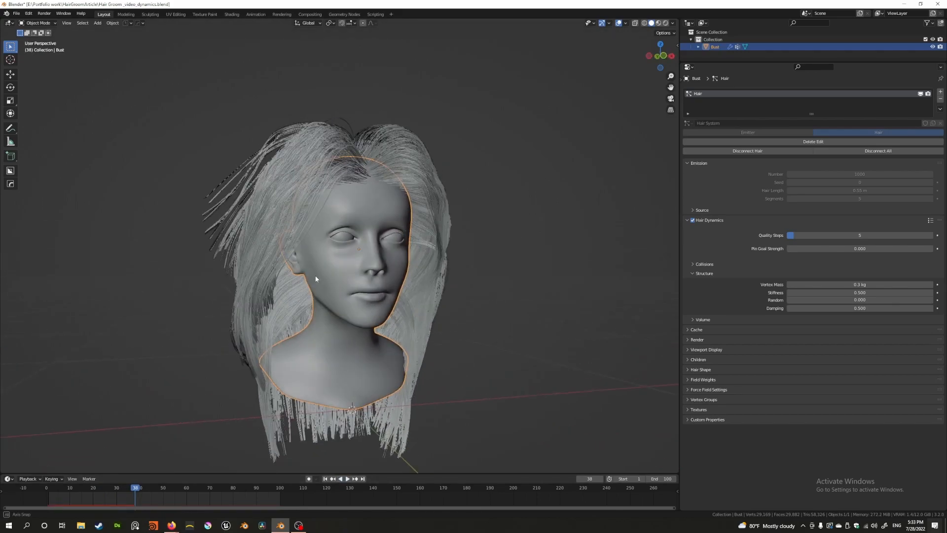
{"action": "key", "text": "shift+Left"}
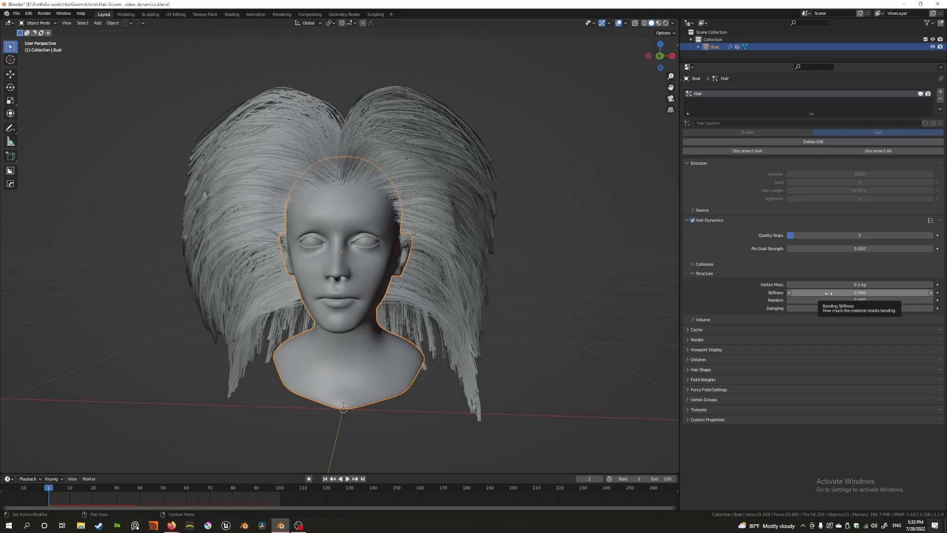
Set the hair's Stiffness to 13.2 and briefly play the simulation to test it.
{"action": "left_click_drag", "start_coordinate": [821, 293], "coordinate": [861, 293]}
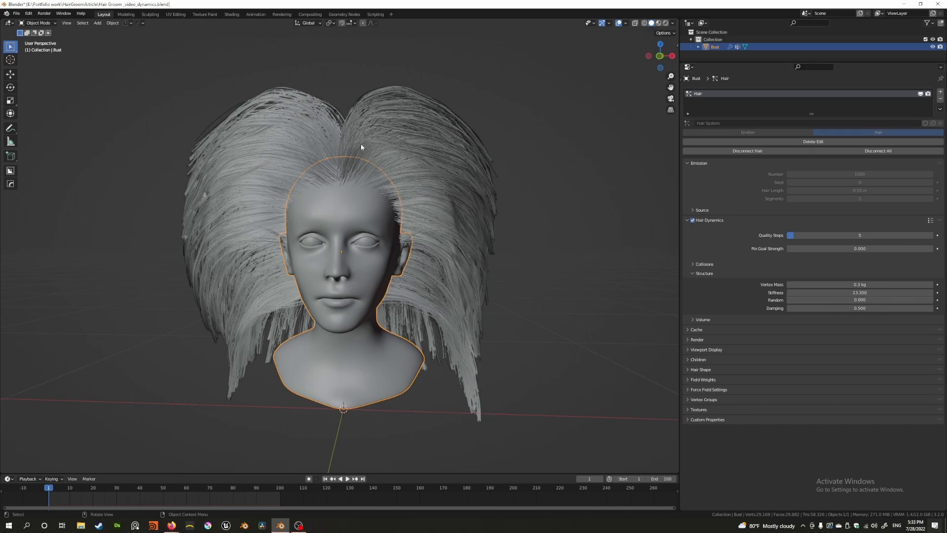
{"action": "left_click", "coordinate": [348, 478]}
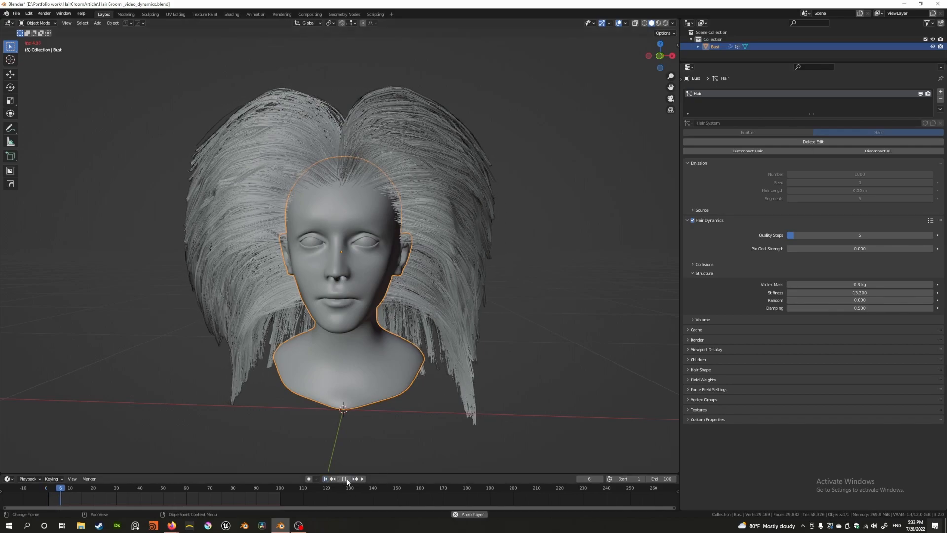
{"action": "key", "text": "space"}
Lower the Stiffness to 1.6, replay the simulation from the first frame and return to the start.
{"action": "left_click_drag", "start_coordinate": [868, 292], "coordinate": [811, 293]}
{"action": "left_click", "coordinate": [325, 478]}
{"action": "left_click", "coordinate": [347, 479]}
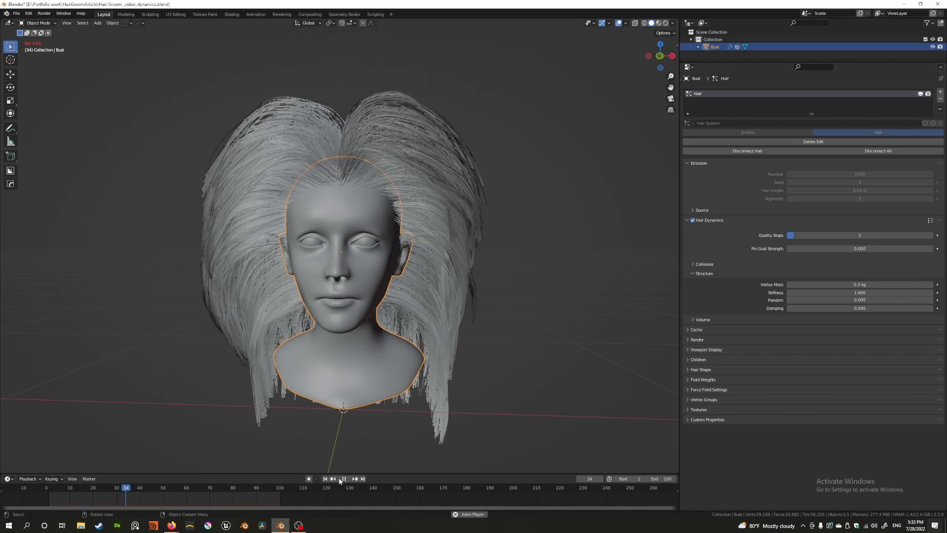
{"action": "key", "text": "space"}
{"action": "key", "text": "shift+Left"}
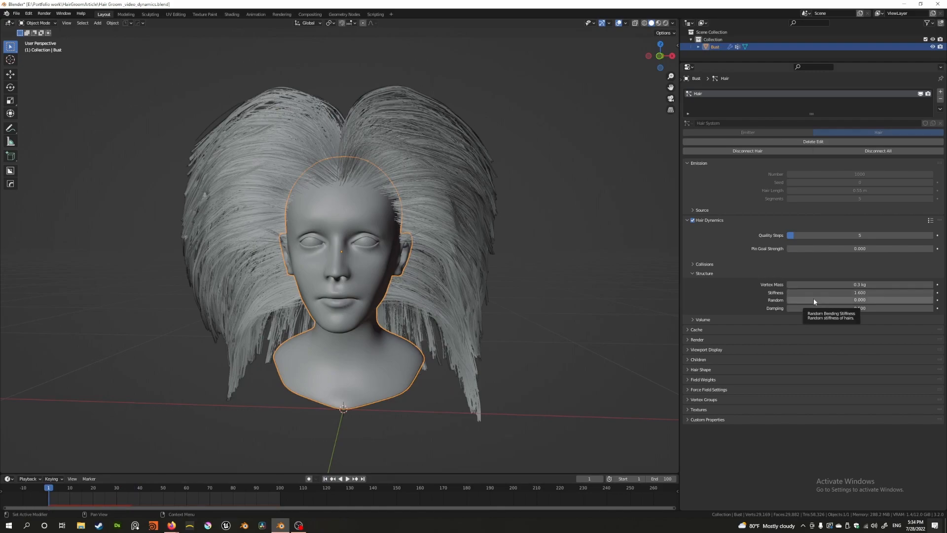
Set the Random bending stiffness to 0.5 and play the simulation to test the variation.
{"action": "left_click_drag", "start_coordinate": [813, 298], "coordinate": [884, 298]}
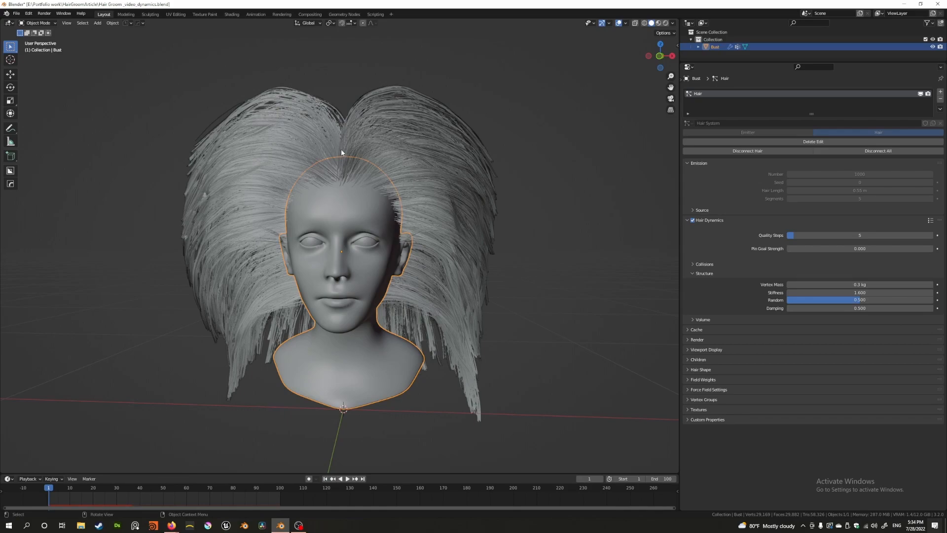
{"action": "left_click", "coordinate": [347, 478]}
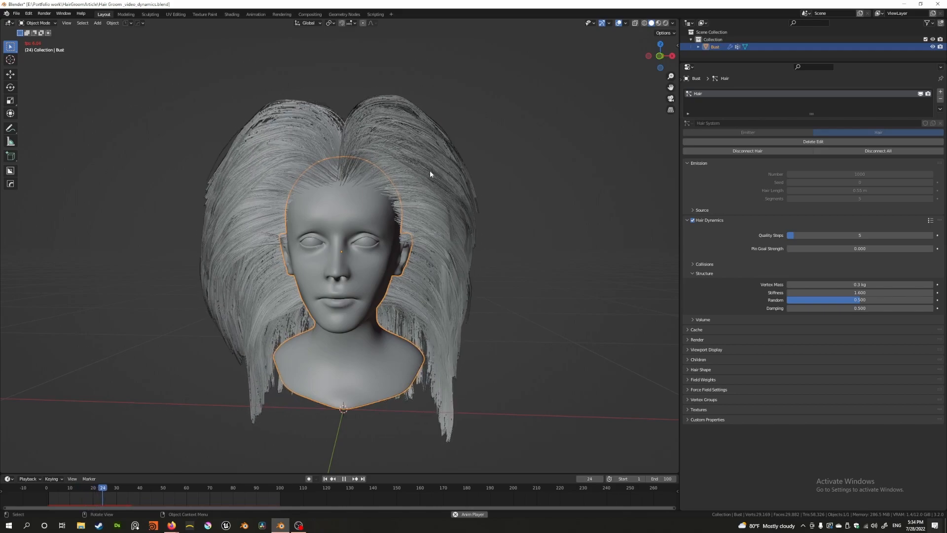
{"action": "left_click", "coordinate": [345, 478]}
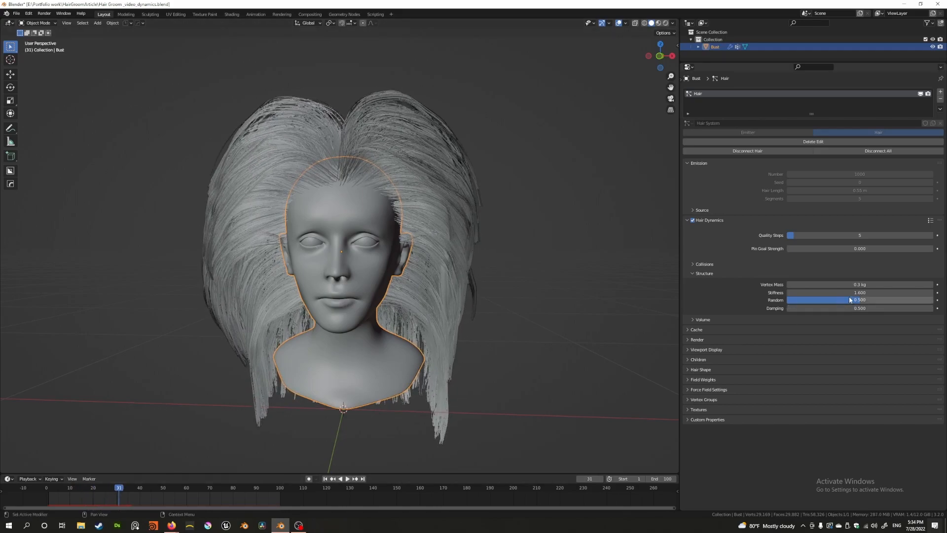
Raise the Random bending stiffness to 1, replay the simulation from the first frame and inspect the hair around the head.
{"action": "left_click_drag", "start_coordinate": [854, 299], "coordinate": [861, 300]}
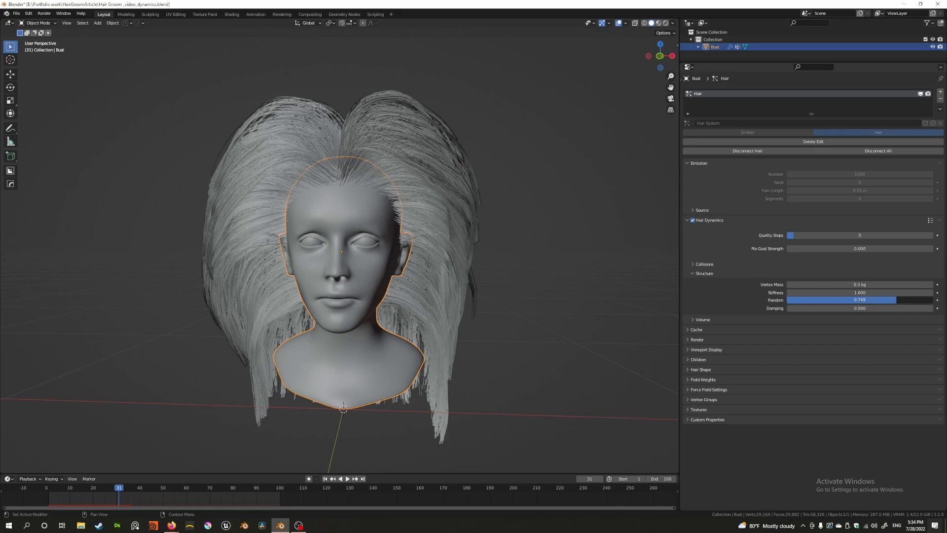
{"action": "left_click", "coordinate": [325, 479]}
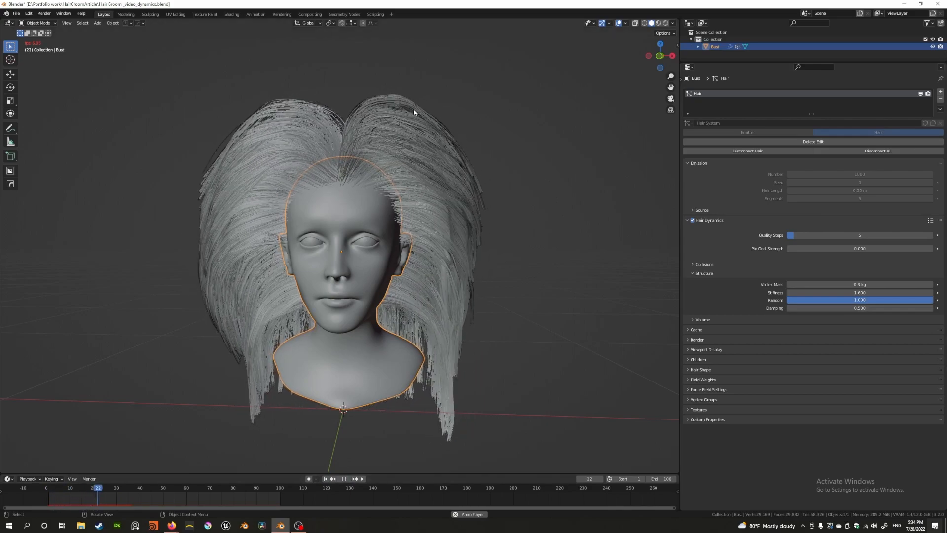
{"action": "left_click", "coordinate": [326, 478]}
{"action": "middle_click_drag", "start_coordinate": [415, 336], "coordinate": [436, 331]}
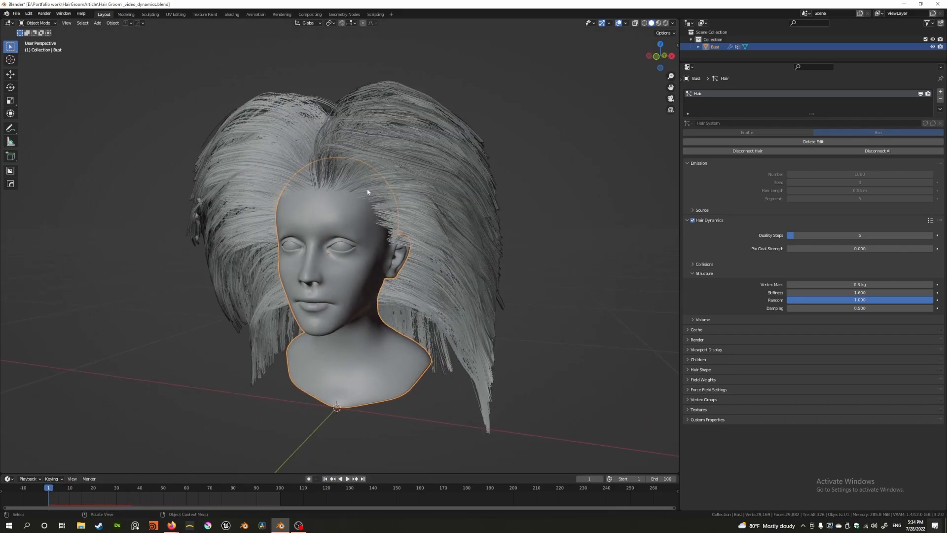
{"action": "middle_click_drag", "start_coordinate": [359, 190], "coordinate": [170, 445]}
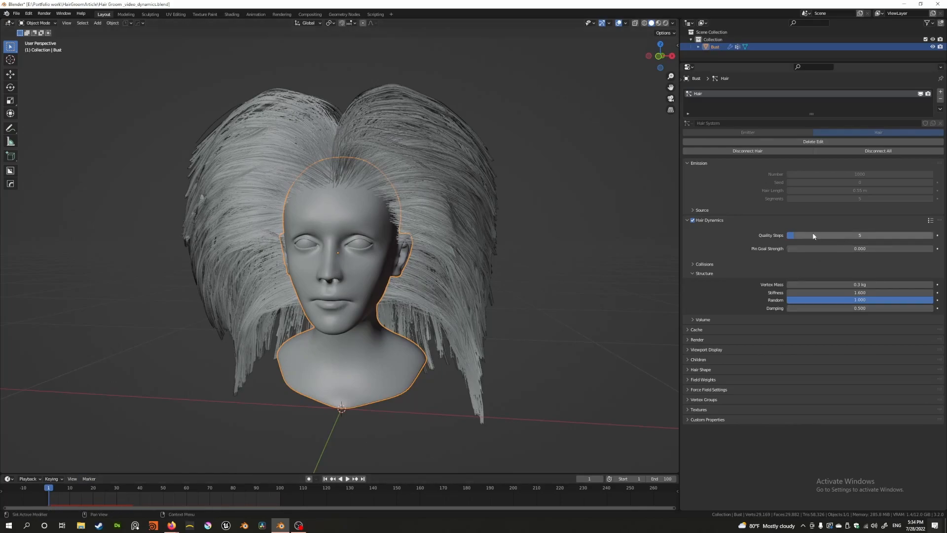
Change the Quality Steps to 6 and back to 5, play the simulation and inspect the hair.
{"action": "left_click", "coordinate": [859, 236]}
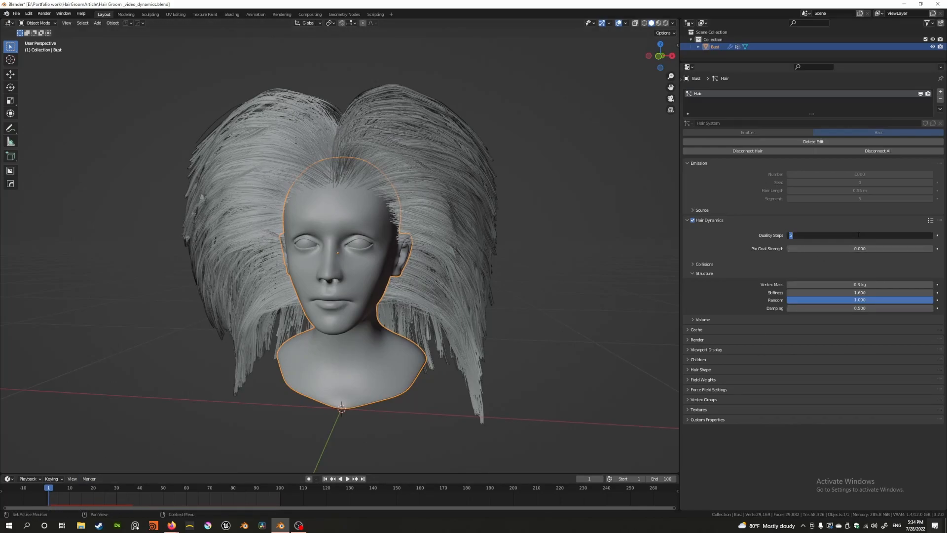
{"action": "key", "text": "Return"}
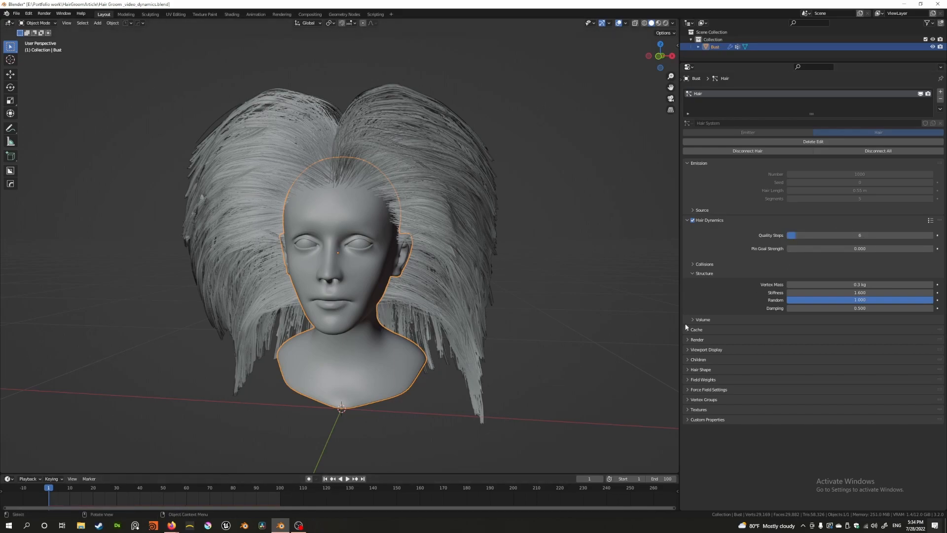
{"action": "left_click", "coordinate": [859, 235]}
{"action": "key", "text": "Return"}
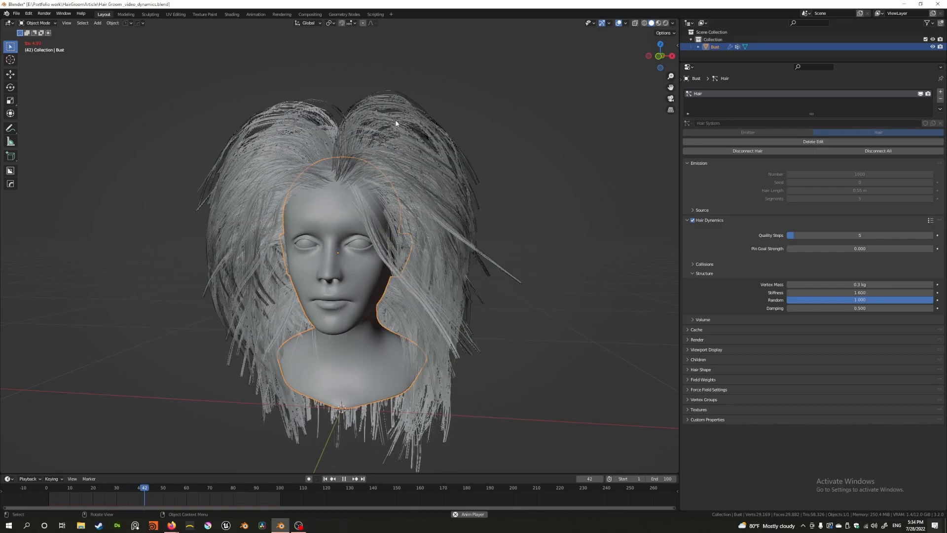
{"action": "left_click", "coordinate": [343, 479]}
{"action": "mouse_move", "coordinate": [359, 251]}
{"action": "middle_mouse_down"}
{"action": "mouse_move", "coordinate": [323, 304]}
{"action": "mouse_move", "coordinate": [359, 252]}
{"action": "middle_mouse_up"}
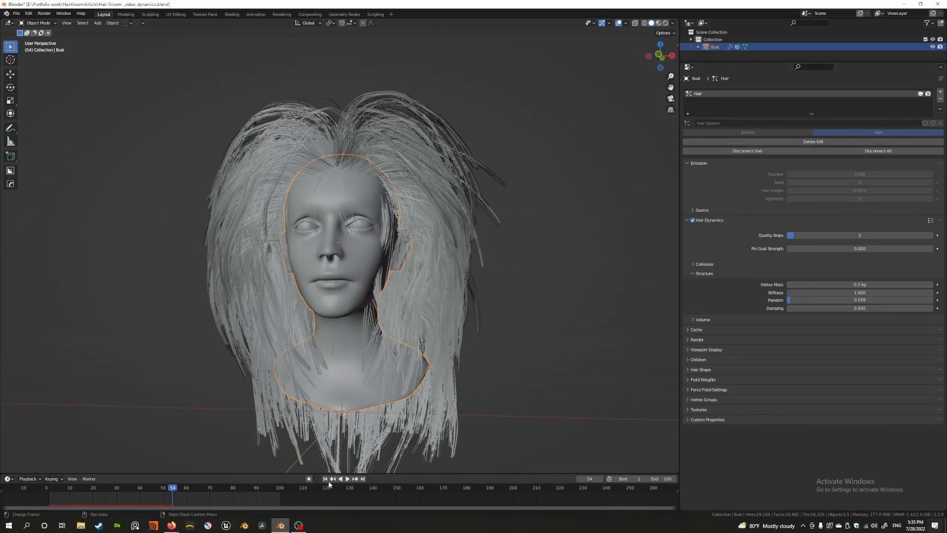
Replay the simulation from the first frame with Random at 0.028 and inspect how the strands fall.
{"action": "key", "text": "shift+Left"}
{"action": "left_click", "coordinate": [348, 479]}
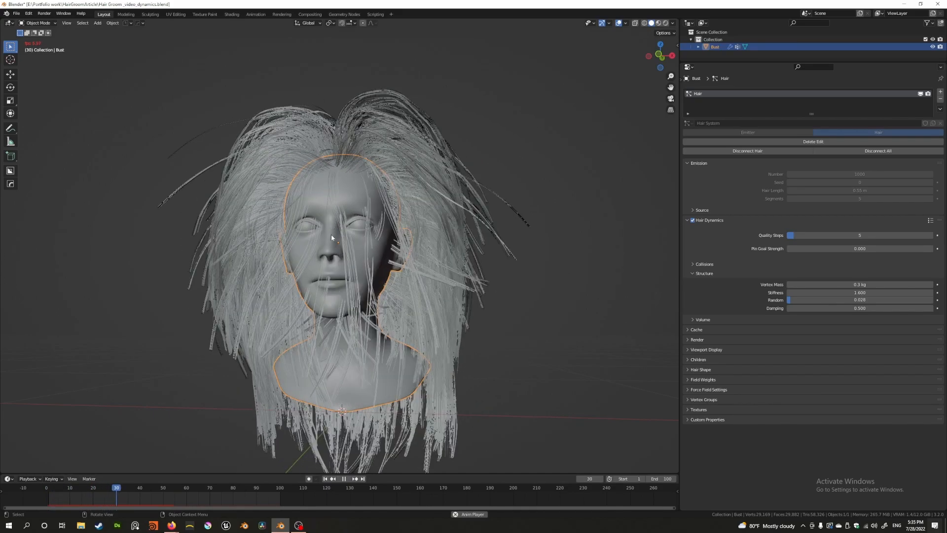
{"action": "key", "text": "space"}
{"action": "middle_click_drag", "start_coordinate": [311, 388], "coordinate": [324, 232]}
Return to the first frame and set the Random bending stiffness to 0.
{"action": "left_click", "coordinate": [325, 478]}
{"action": "middle_click_drag", "start_coordinate": [295, 278], "coordinate": [365, 262]}
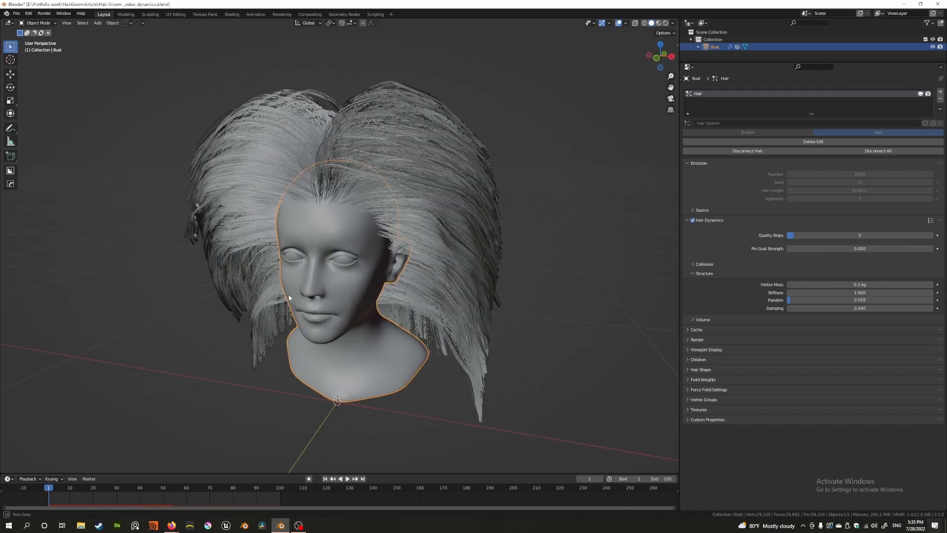
{"action": "left_click_drag", "start_coordinate": [830, 300], "coordinate": [787, 301]}
{"action": "left_click", "coordinate": [940, 477]}
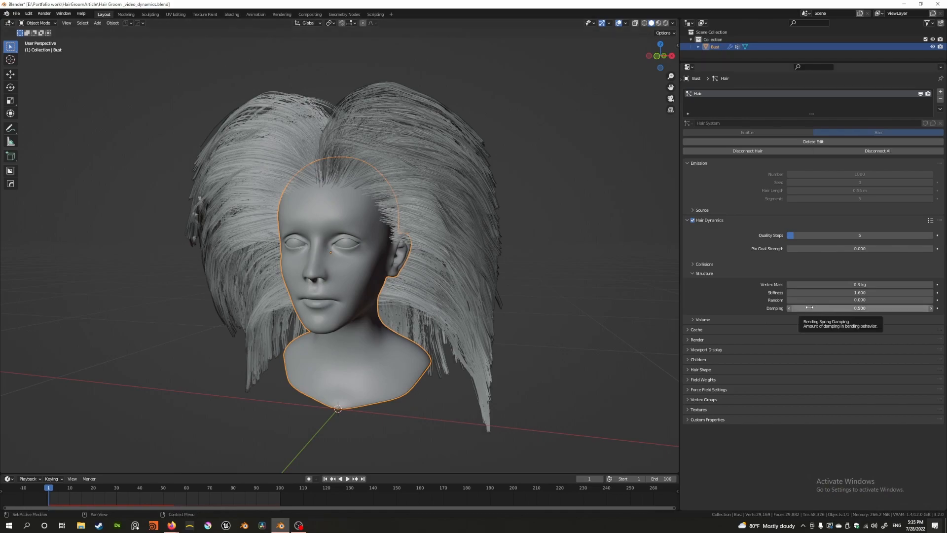
Play the hair simulation with Random at 0, stop it and set the Structure Stiffness to 0.5.
{"action": "middle_click_drag", "start_coordinate": [325, 213], "coordinate": [344, 207]}
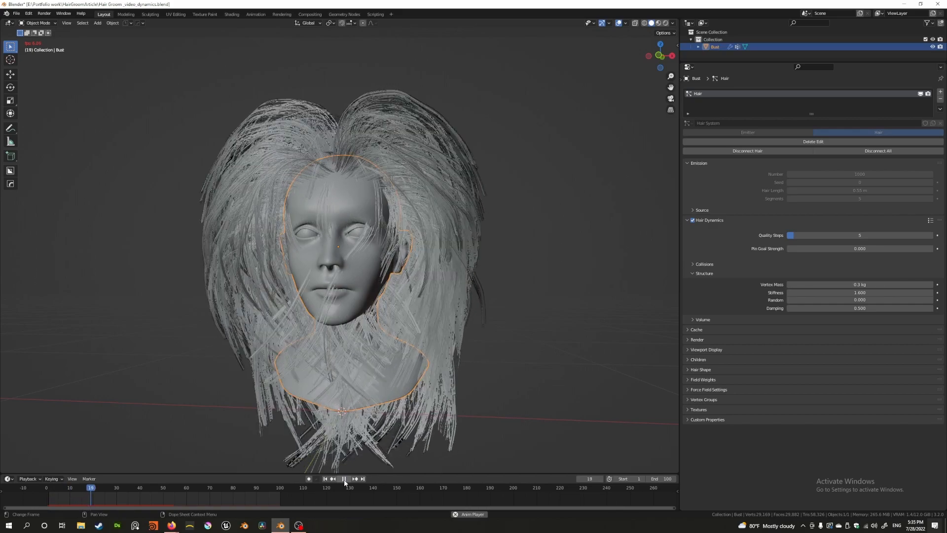
{"action": "key", "text": "space"}
{"action": "left_click", "coordinate": [831, 292]}
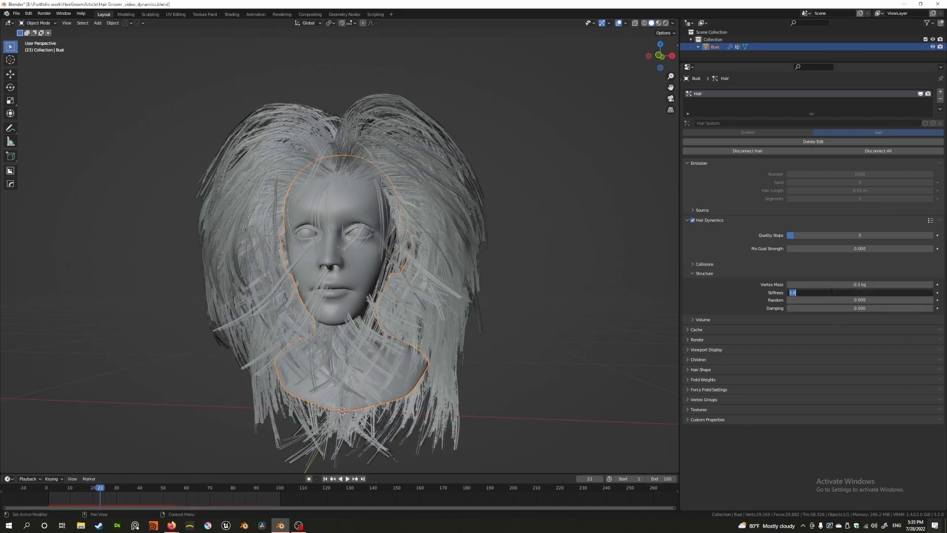
{"action": "type", "text": "0.5"}
{"action": "key", "text": "Return"}
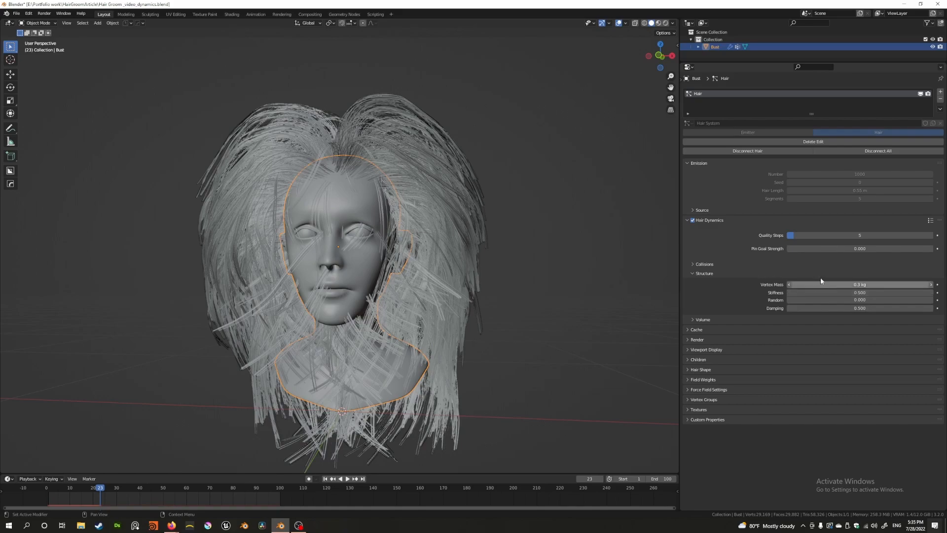
Replay the simulation from the first frame with the 0.5 Stiffness, inspect the falling hair and return to the first frame.
{"action": "left_click", "coordinate": [325, 478]}
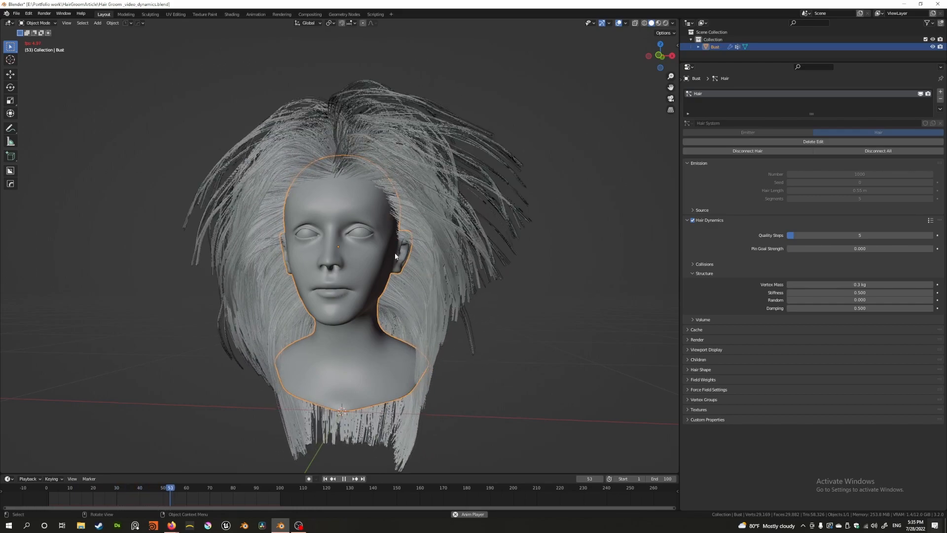
{"action": "left_click", "coordinate": [324, 479]}
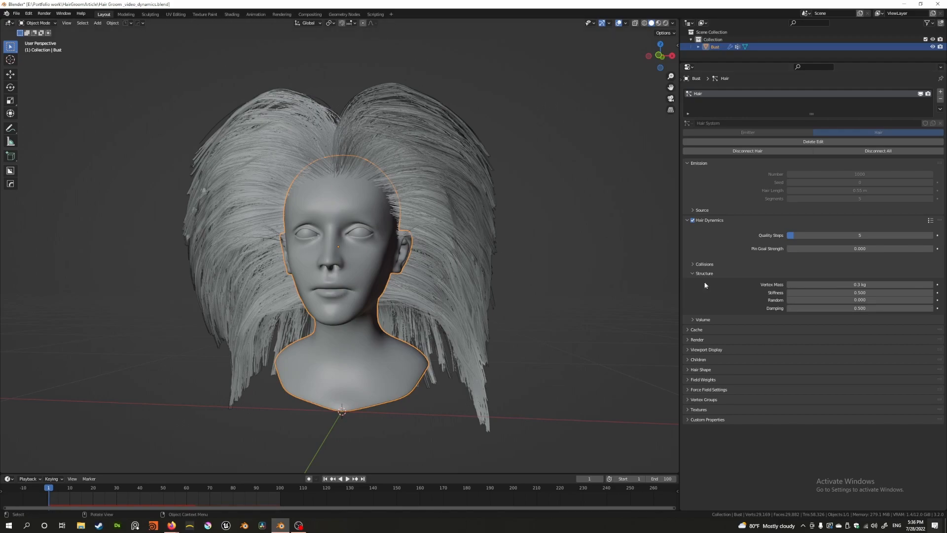
{"action": "left_click", "coordinate": [347, 479]}
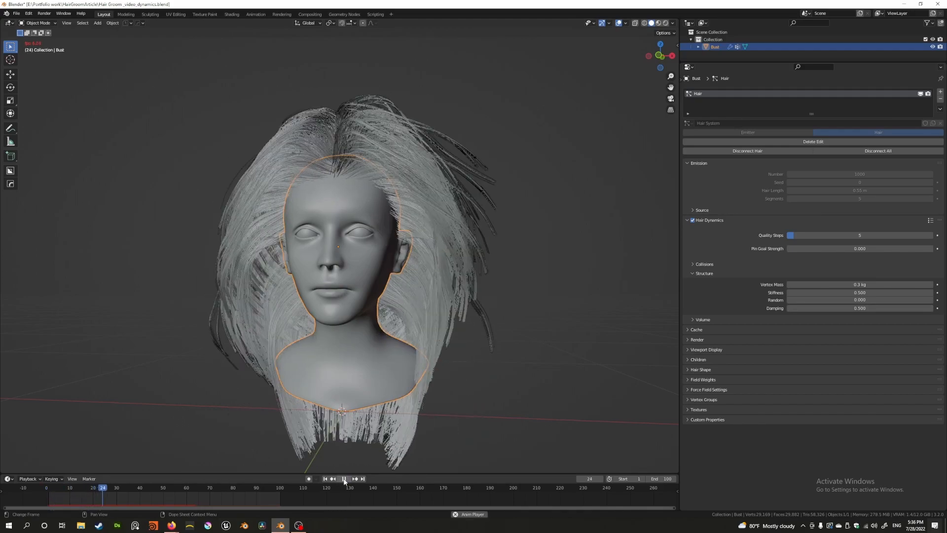
{"action": "left_click", "coordinate": [344, 479]}
{"action": "left_click", "coordinate": [325, 479]}
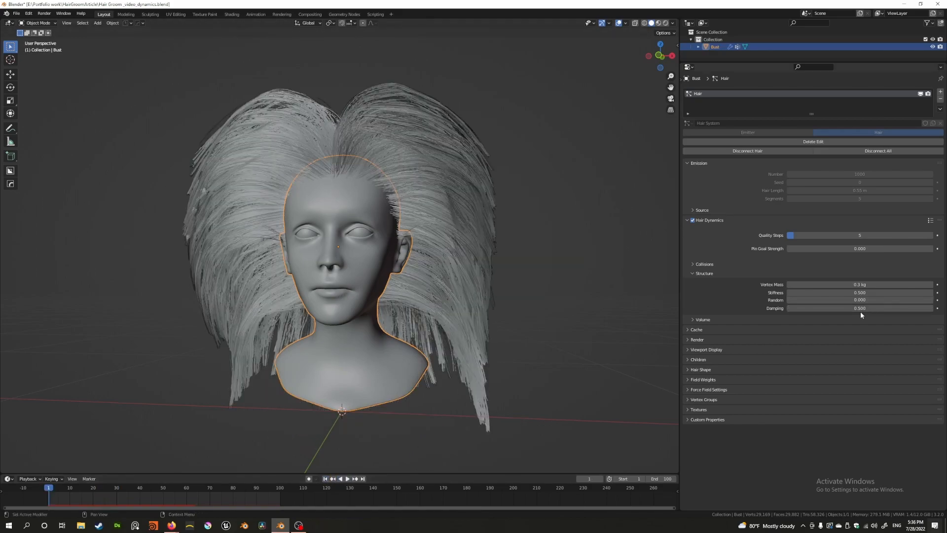
Set the Structure Damping to 6, play the simulation and inspect how the hair settles around the bust.
{"action": "left_click_drag", "start_coordinate": [824, 309], "coordinate": [820, 308]}
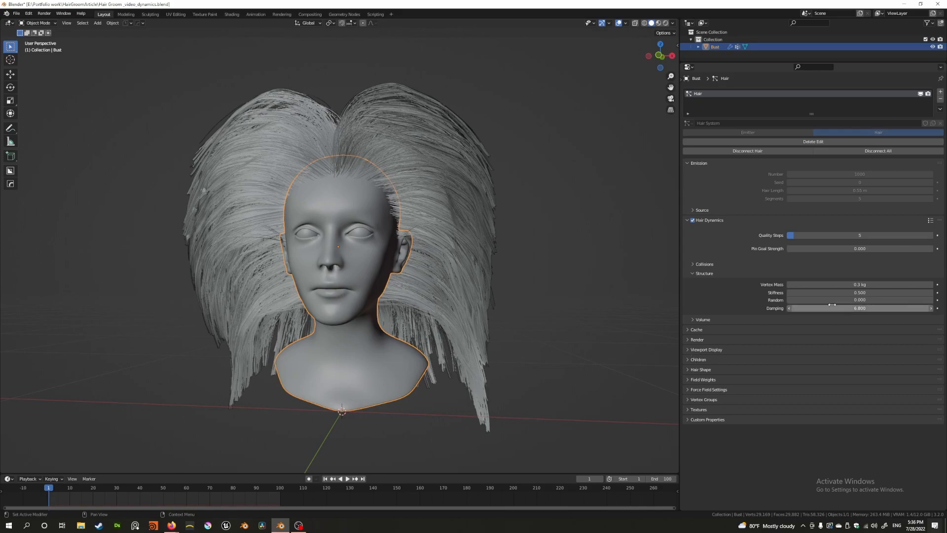
{"action": "left_click", "coordinate": [832, 306]}
{"action": "type", "text": "6"}
{"action": "key", "text": "Return"}
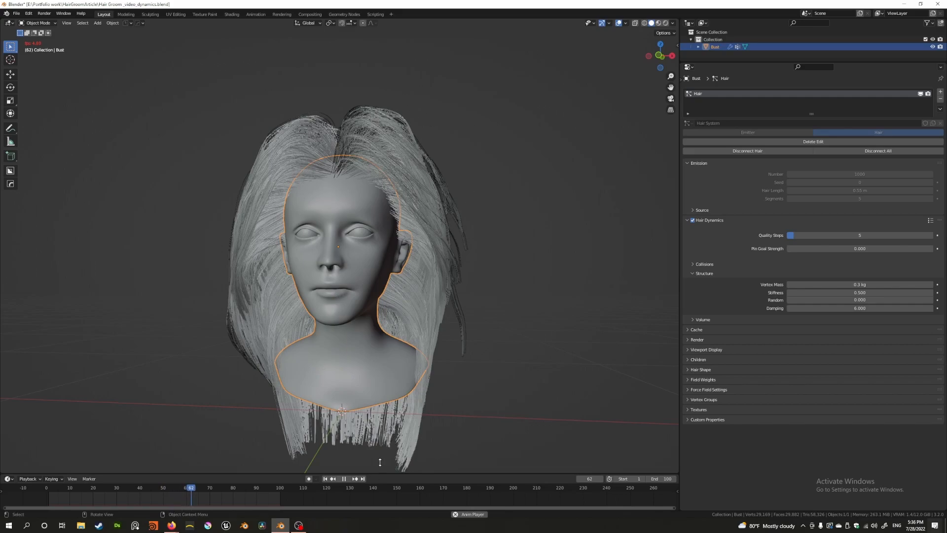
{"action": "middle_click_drag", "start_coordinate": [356, 461], "coordinate": [358, 142]}
{"action": "middle_click_drag", "start_coordinate": [365, 200], "coordinate": [390, 248]}
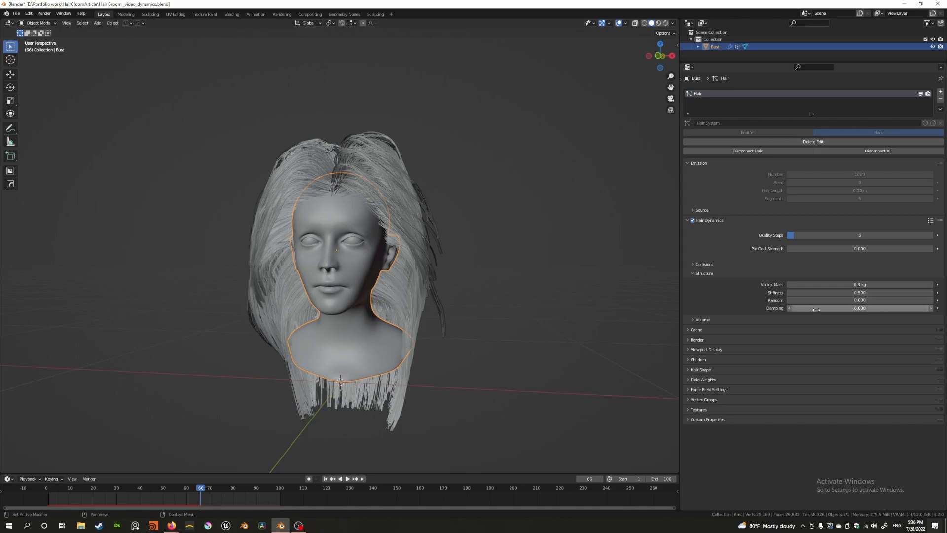
{"action": "middle_click_drag", "start_coordinate": [315, 279], "coordinate": [350, 238]}
{"action": "middle_click_drag", "start_coordinate": [451, 245], "coordinate": [428, 258]}
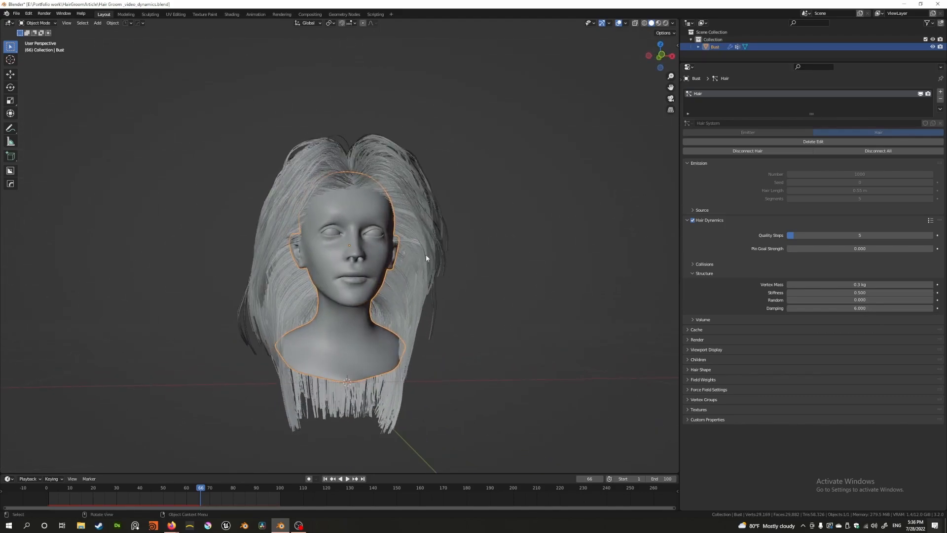
Set the Structure Stiffness to 0.35, replay the simulation and inspect the hair around the head.
{"action": "left_click", "coordinate": [858, 293]}
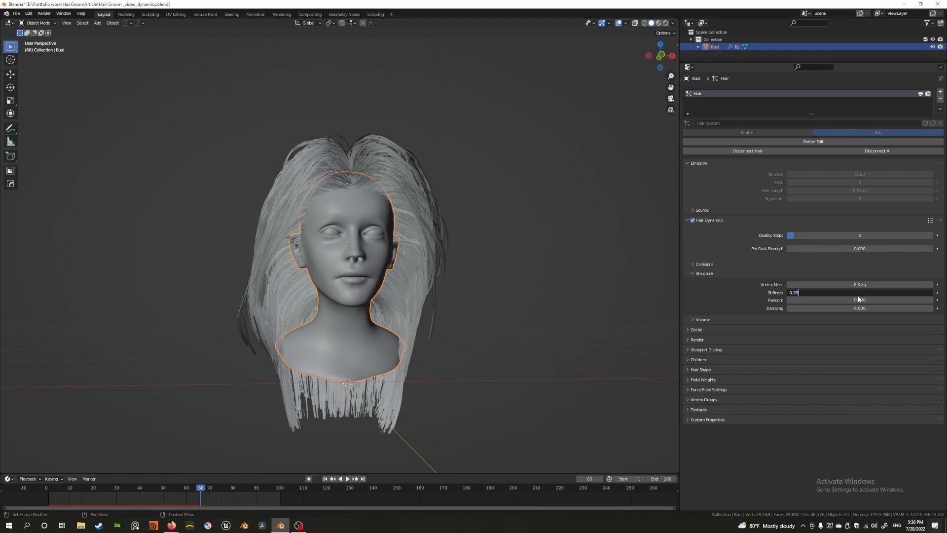
{"action": "key", "text": "Return"}
{"action": "left_click", "coordinate": [347, 479]}
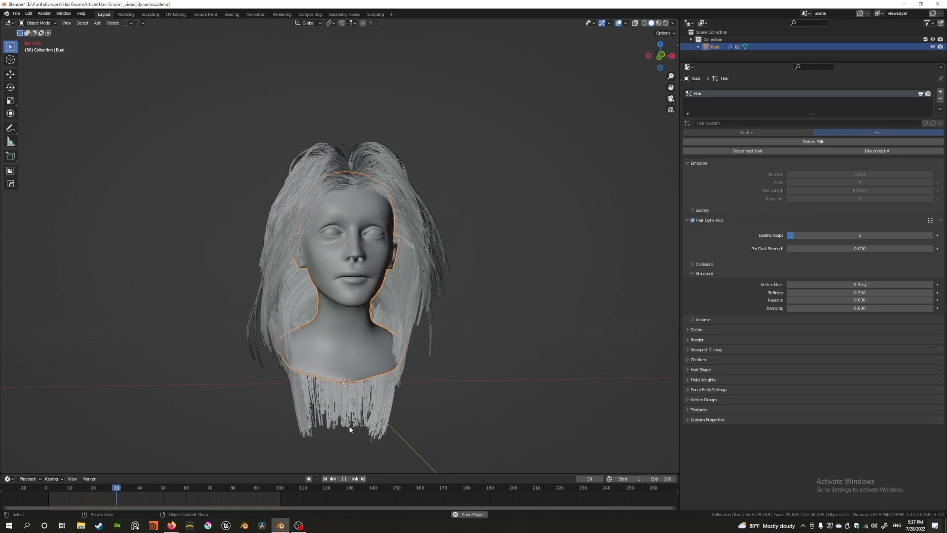
{"action": "left_click", "coordinate": [345, 479]}
{"action": "middle_click_drag", "start_coordinate": [367, 399], "coordinate": [347, 391]}
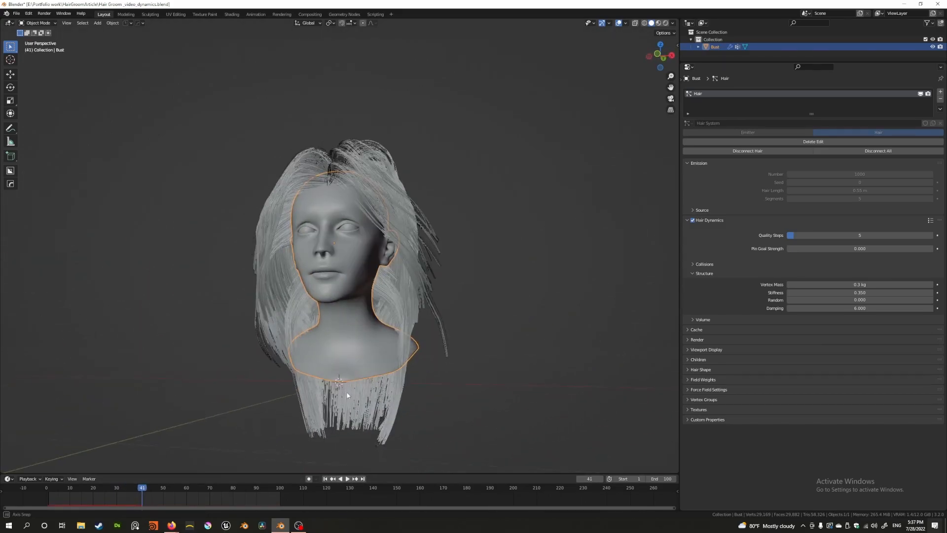
Try a Structure Damping of 0.5, replay the simulation and return to the first frame.
{"action": "key", "text": "Return"}
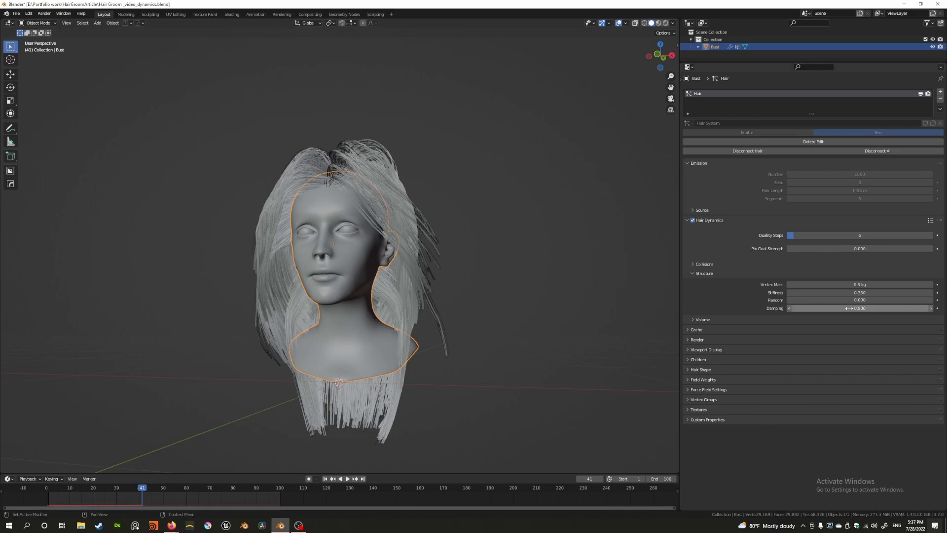
{"action": "left_click", "coordinate": [328, 479]}
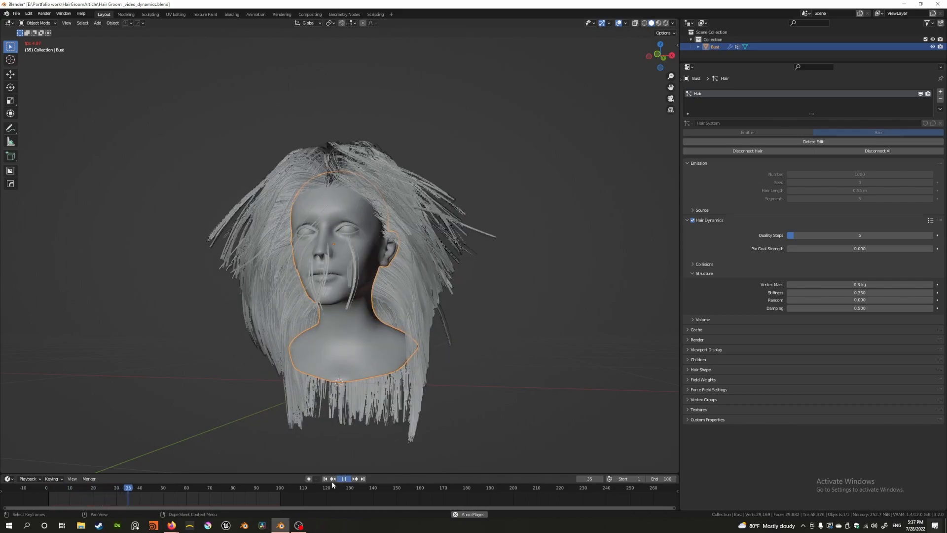
{"action": "left_click", "coordinate": [325, 478]}
Set the Structure Damping to 6 and play the simulation to check the hair's movement.
{"action": "double_click", "coordinate": [859, 308]}
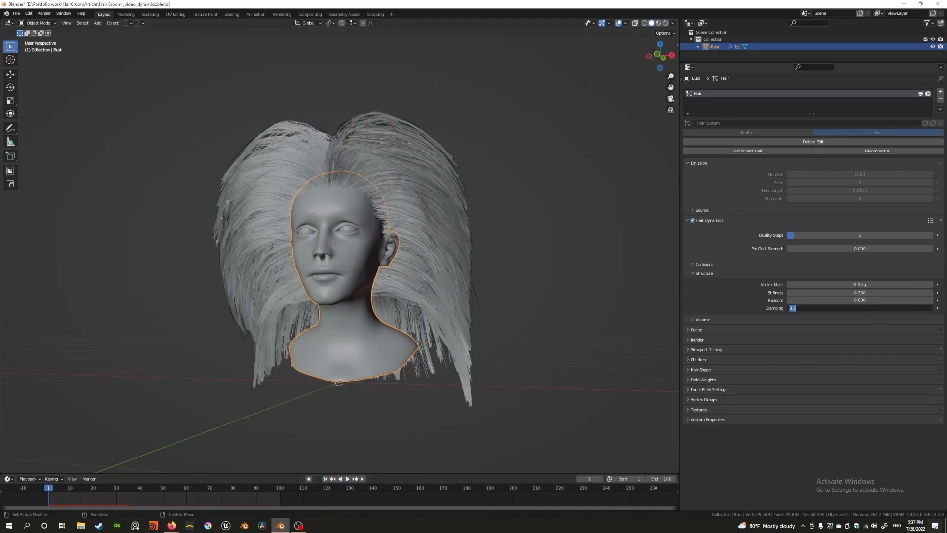
{"action": "key", "text": "Return"}
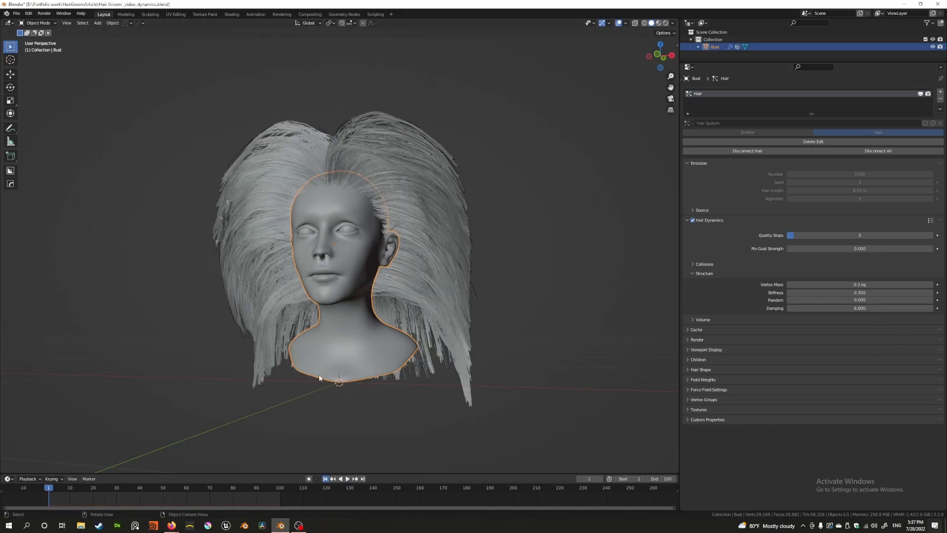
{"action": "middle_click_drag", "start_coordinate": [325, 394], "coordinate": [318, 375]}
{"action": "left_click", "coordinate": [347, 479]}
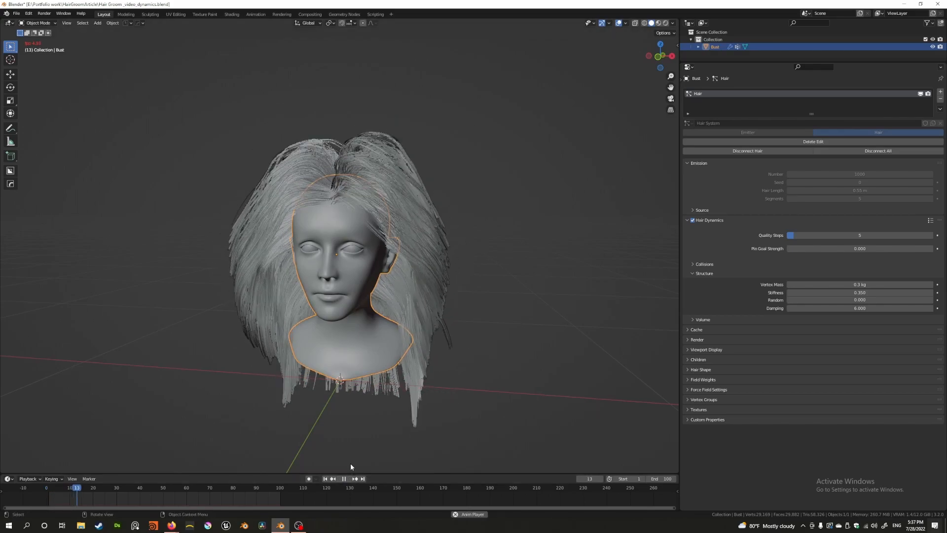
{"action": "left_click", "coordinate": [344, 479]}
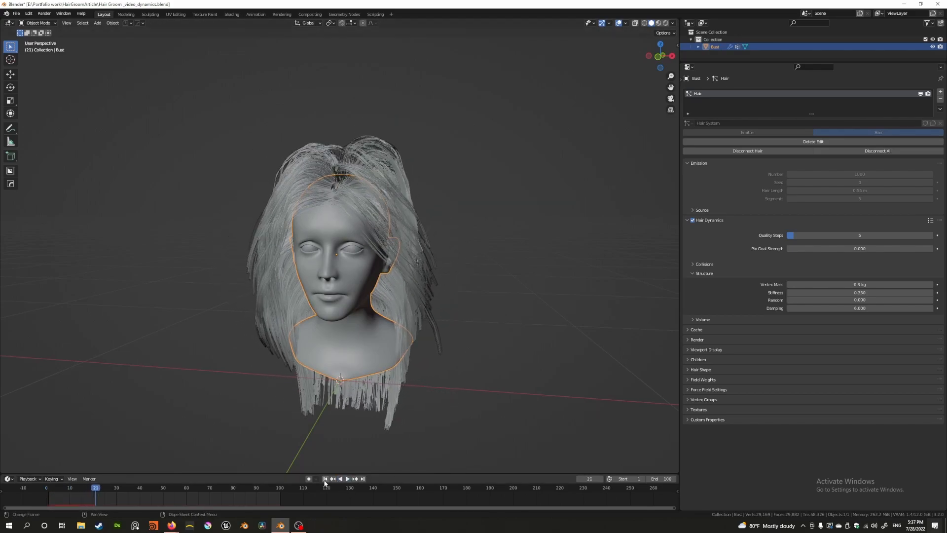
Show the hair's Collisions settings and replay the simulation from the first frame to examine how the strands meet the bust.
{"action": "left_click", "coordinate": [692, 274]}
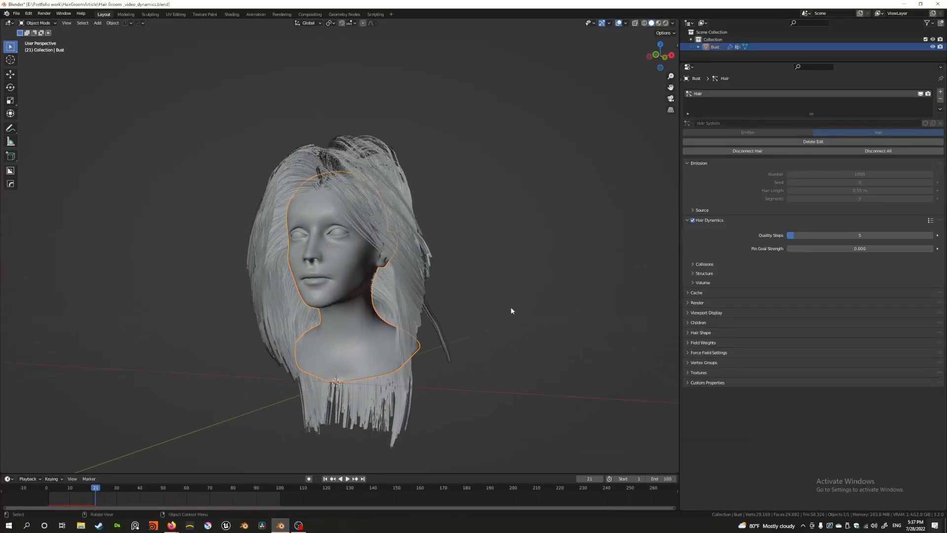
{"action": "left_click", "coordinate": [325, 479]}
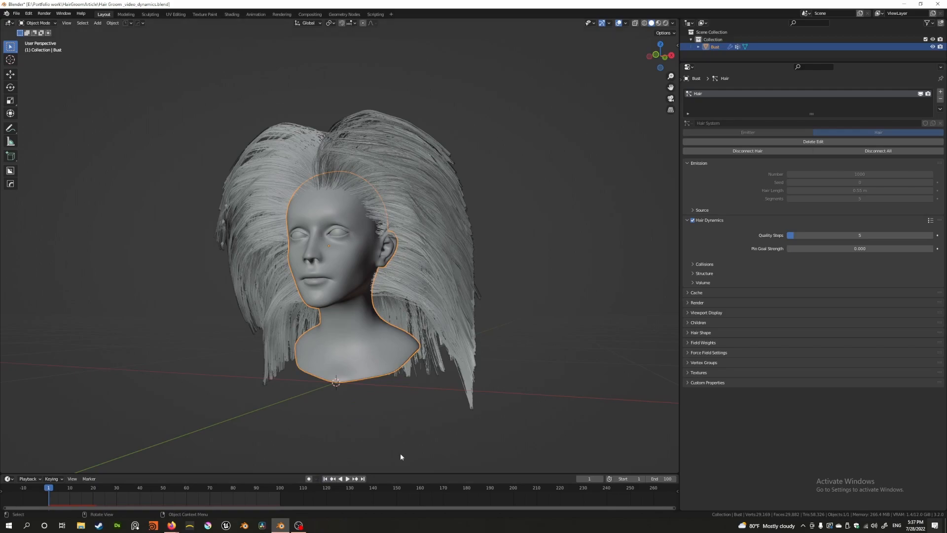
{"action": "left_click", "coordinate": [693, 264]}
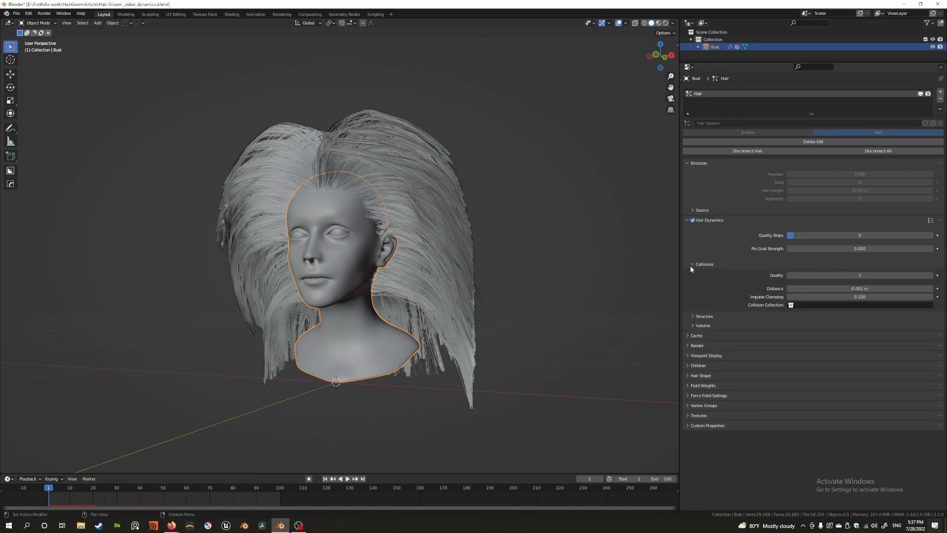
{"action": "scroll", "coordinate": [356, 358], "scroll_direction": "up", "scroll_amount": 2}
{"action": "middle_click_drag", "start_coordinate": [331, 360], "coordinate": [409, 375]}
{"action": "left_click", "coordinate": [348, 479]}
{"action": "key", "text": "space"}
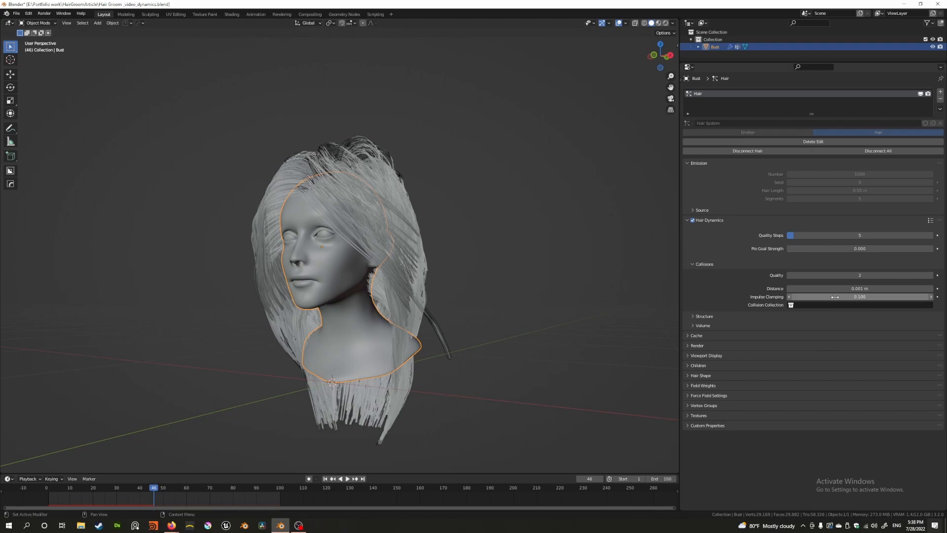
Reset the hair collision Distance and Impulse Clamping to their default values of 0.015 m and 0, and collapse the Collisions settings.
{"action": "key", "text": "BackSpace"}
{"action": "key", "text": "BackSpace"}
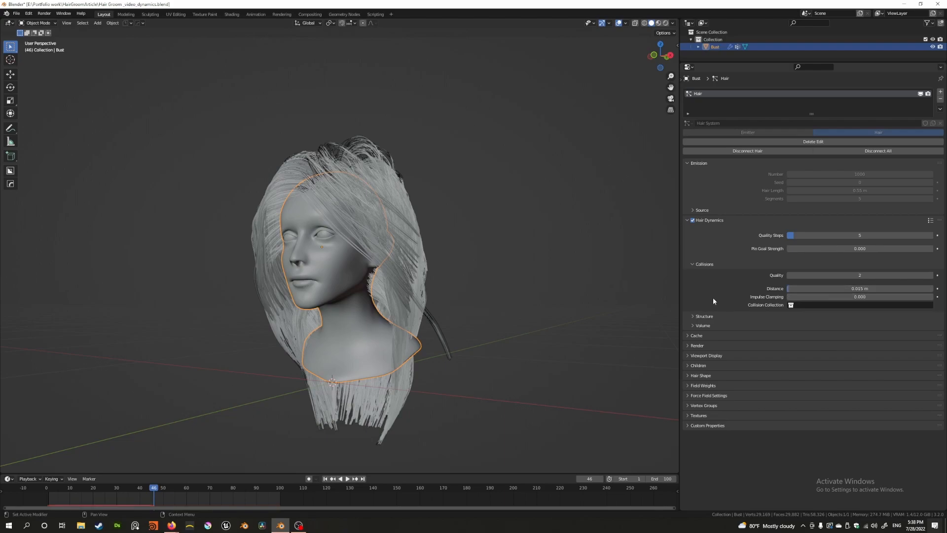
{"action": "left_click", "coordinate": [693, 264]}
{"action": "left_click", "coordinate": [693, 264]}
{"action": "left_click", "coordinate": [693, 265]}
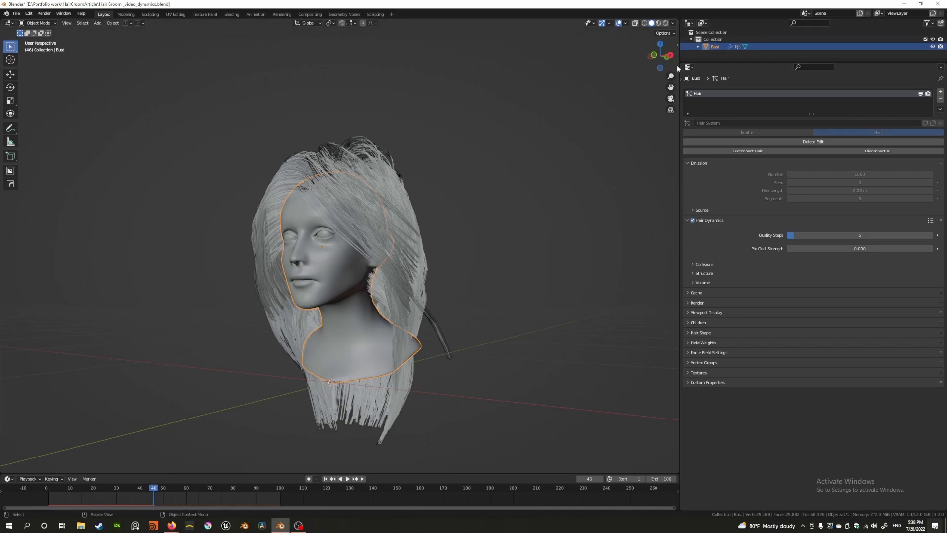
Reveal the properties categories and enable Collision physics on the bust.
{"action": "left_click_drag", "start_coordinate": [679, 79], "coordinate": [686, 80]}
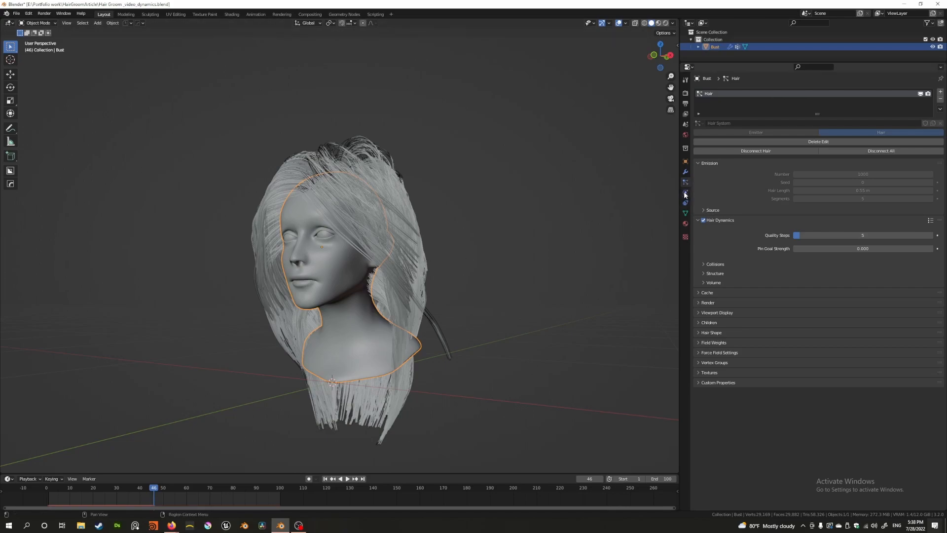
{"action": "mouse_move", "coordinate": [520, 237]}
{"action": "middle_mouse_down"}
{"action": "mouse_move", "coordinate": [542, 237]}
{"action": "mouse_move", "coordinate": [519, 238]}
{"action": "middle_mouse_up"}
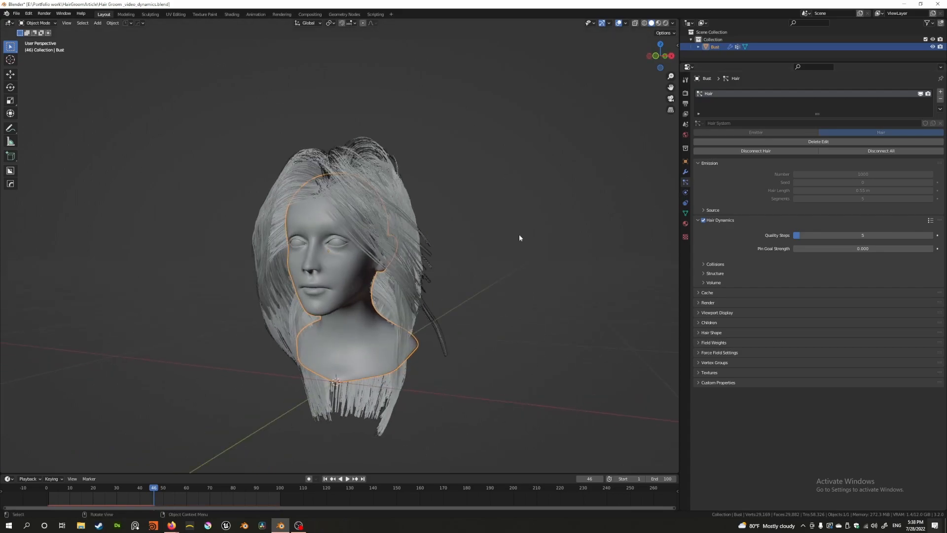
{"action": "left_click", "coordinate": [686, 193]}
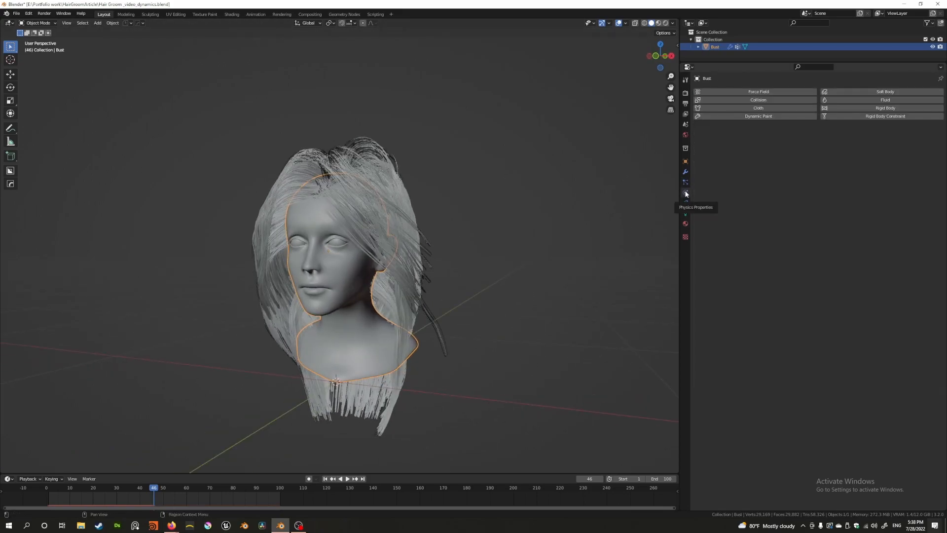
{"action": "left_click", "coordinate": [765, 101]}
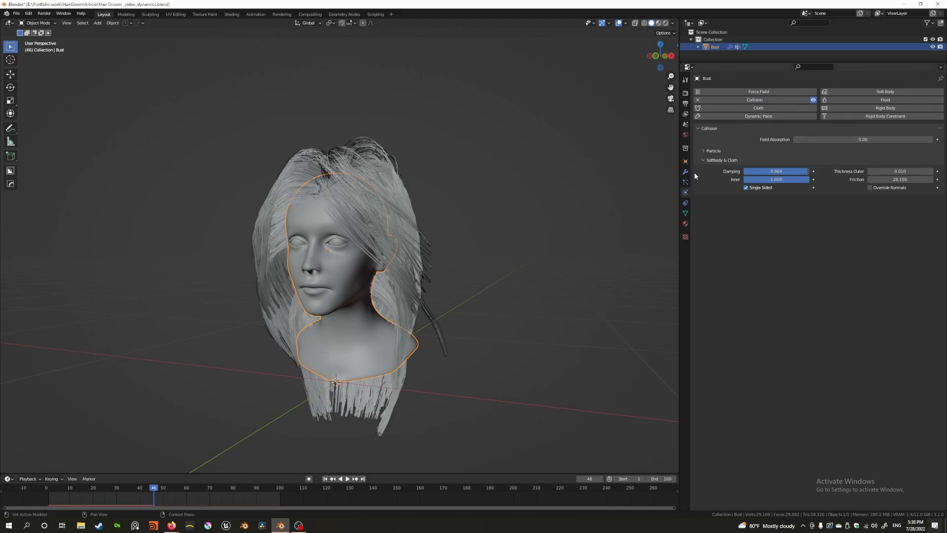
Enlarge the viewport and review the Particle settings of the bust's Collision physics.
{"action": "left_click_drag", "start_coordinate": [679, 172], "coordinate": [734, 171]}
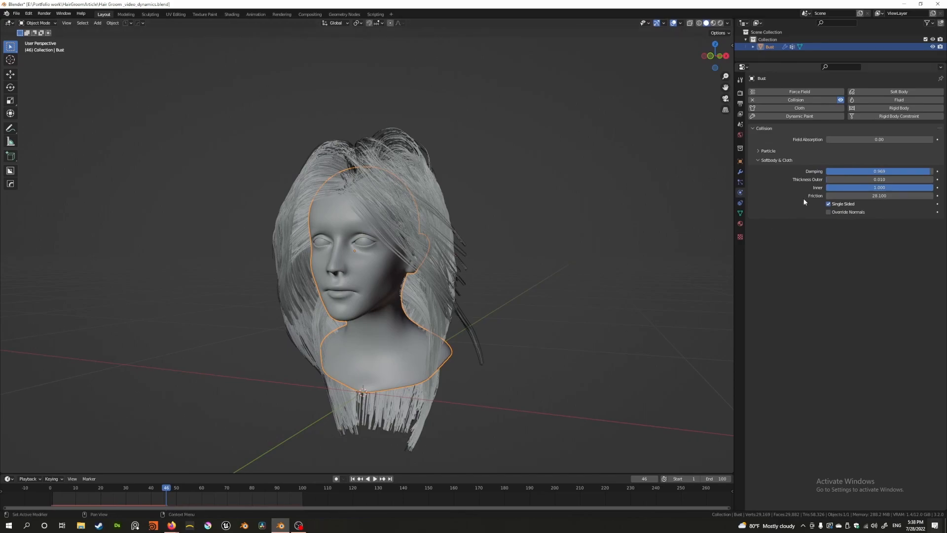
{"action": "left_click", "coordinate": [760, 150]}
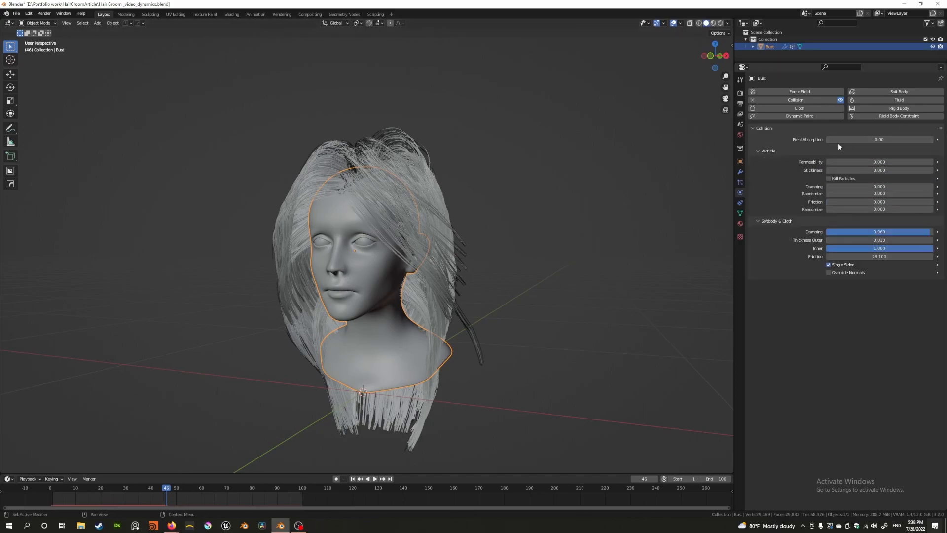
{"action": "left_click", "coordinate": [759, 151]}
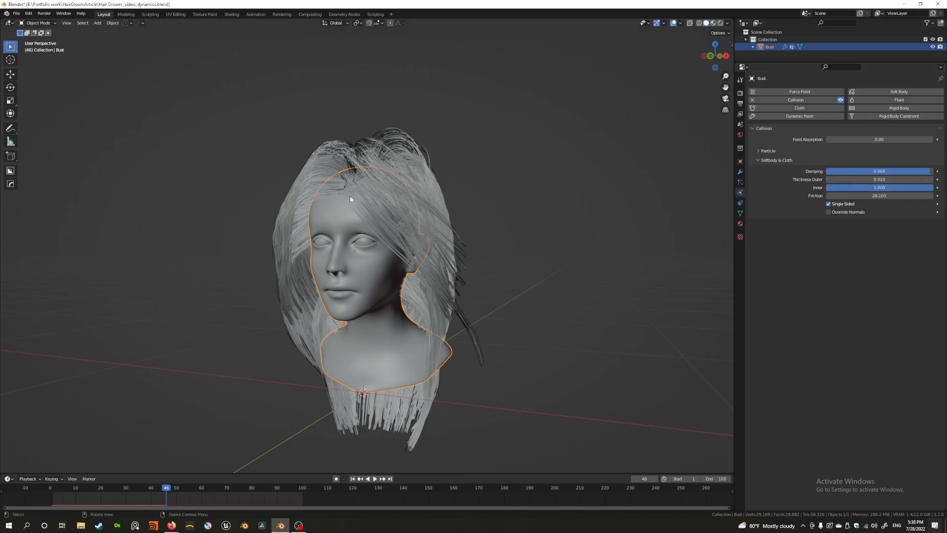
Set the bust's Softbody & Cloth collision Damping and Friction to 0, and Thickness Outer and Inner to 0.001.
{"action": "middle_click_drag", "start_coordinate": [341, 194], "coordinate": [378, 202]}
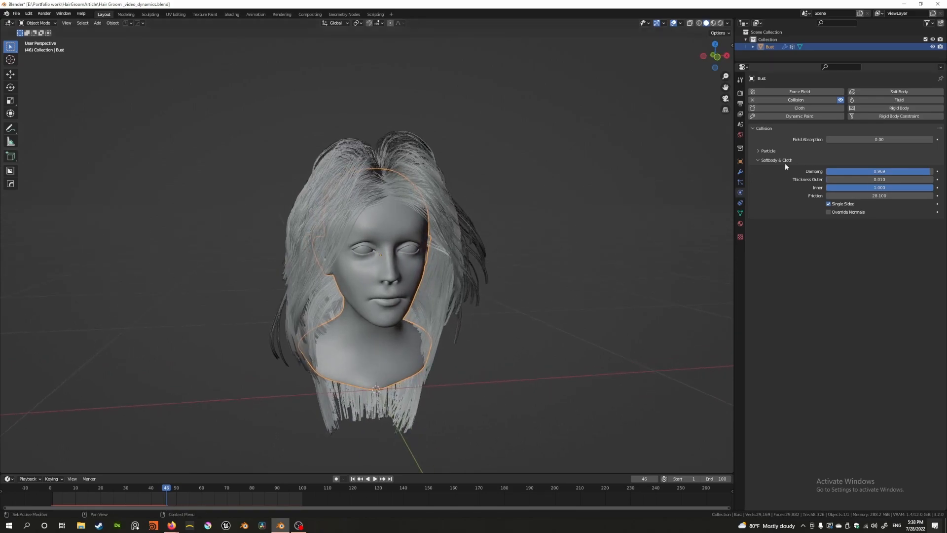
{"action": "key", "text": "BackSpace"}
{"action": "key", "text": "BackSpace"}
{"action": "key", "text": "BackSpace"}
{"action": "key", "text": "BackSpace"}
{"action": "left_click", "coordinate": [852, 180]}
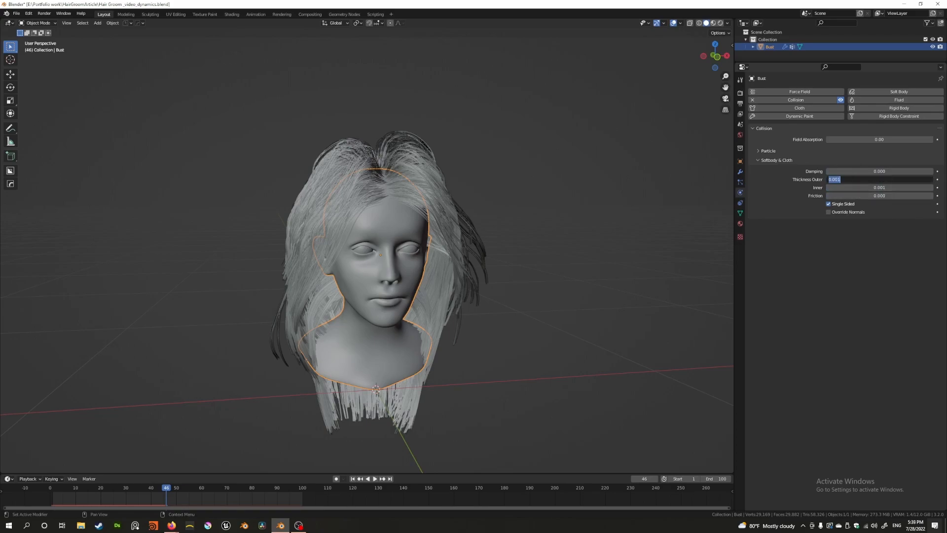
{"action": "left_click", "coordinate": [809, 275]}
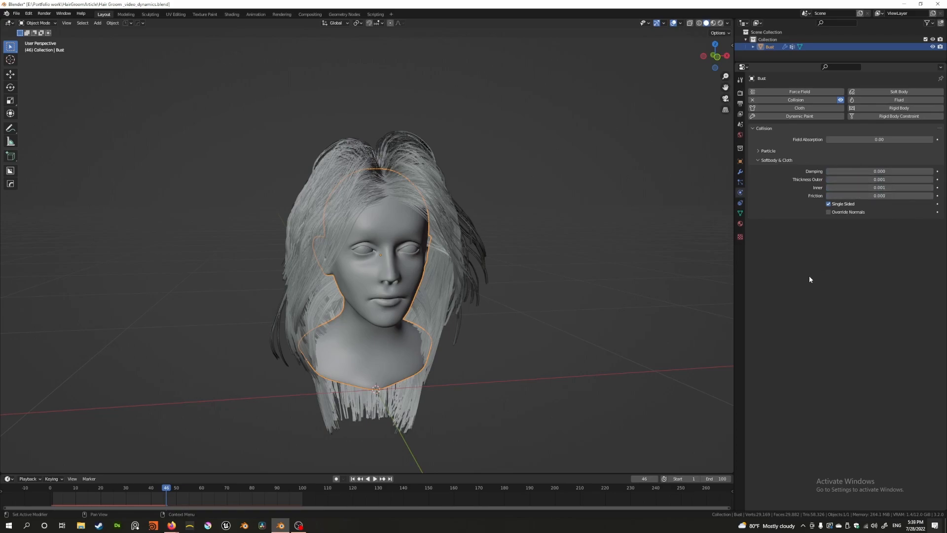
Replay the simulation from the first frame, stop it, and examine how the hair falls around the bust.
{"action": "middle_click_drag", "start_coordinate": [607, 289], "coordinate": [581, 296]}
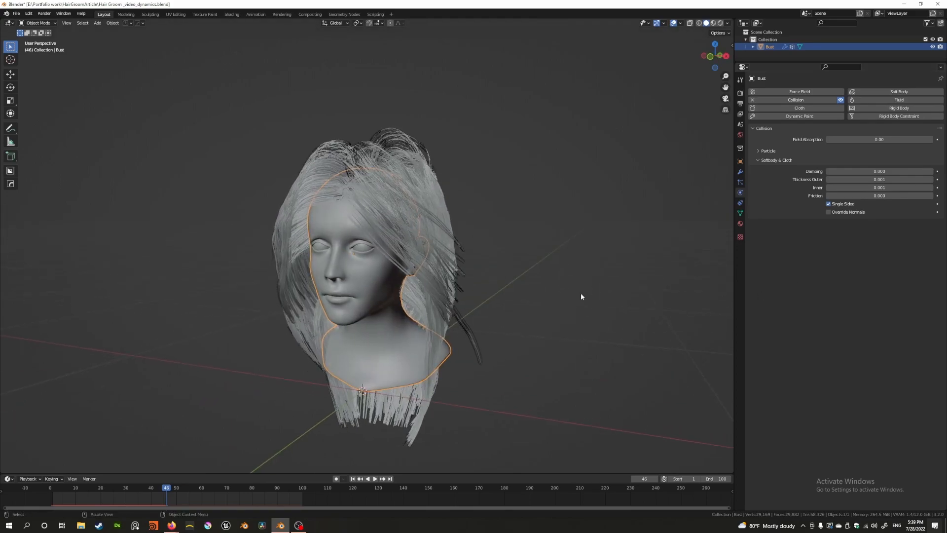
{"action": "left_click", "coordinate": [352, 479]}
{"action": "left_click", "coordinate": [374, 479]}
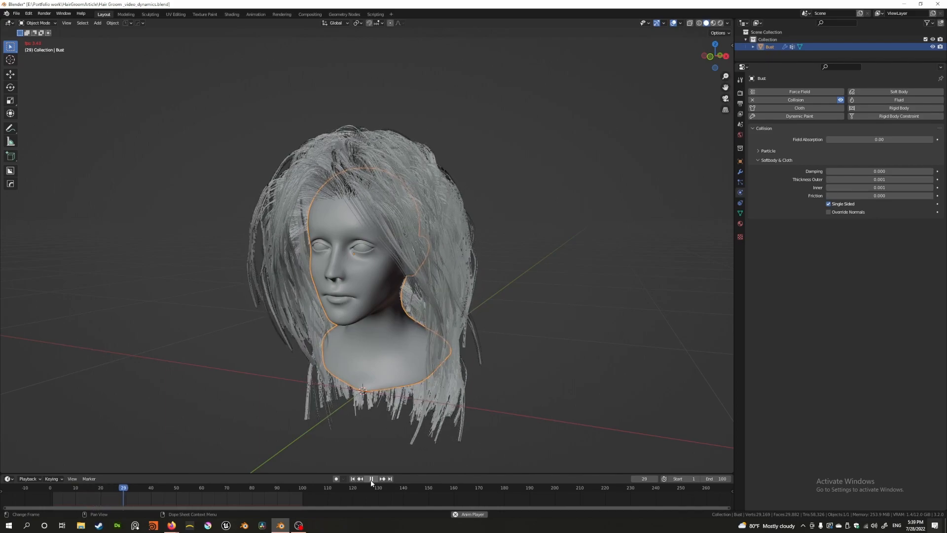
{"action": "left_click", "coordinate": [372, 478]}
{"action": "middle_click_drag", "start_coordinate": [298, 423], "coordinate": [382, 330]}
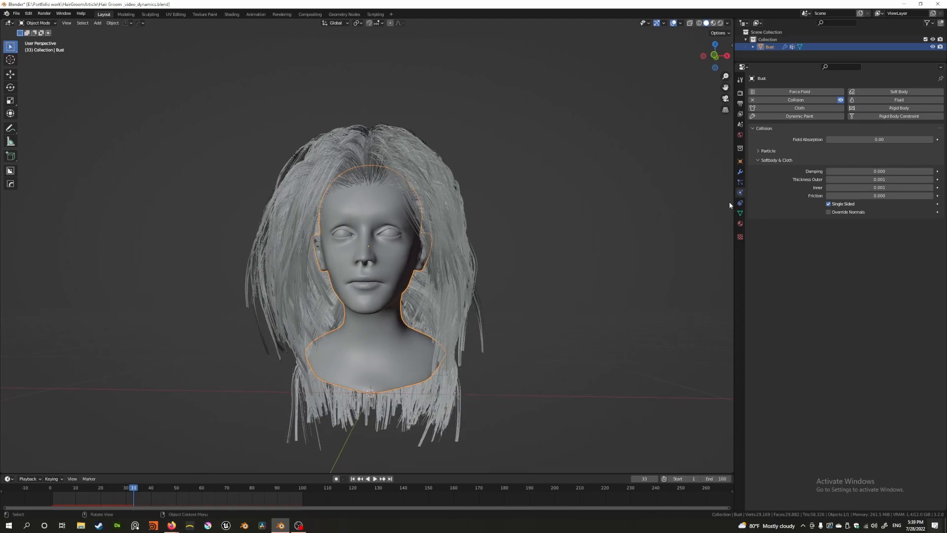
Show the Collisions settings of the bust's hair dynamics and inspect the hair from several angles.
{"action": "left_click", "coordinate": [739, 182]}
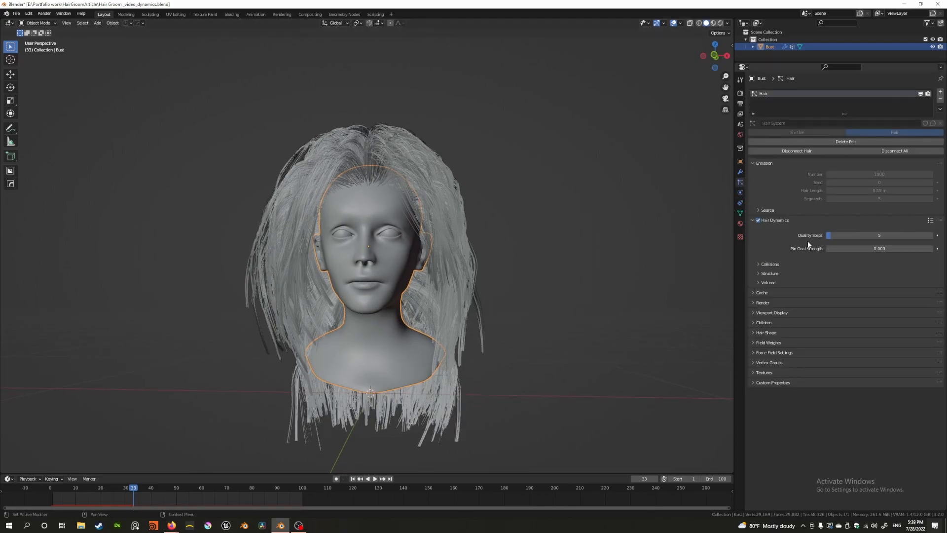
{"action": "left_click", "coordinate": [759, 264]}
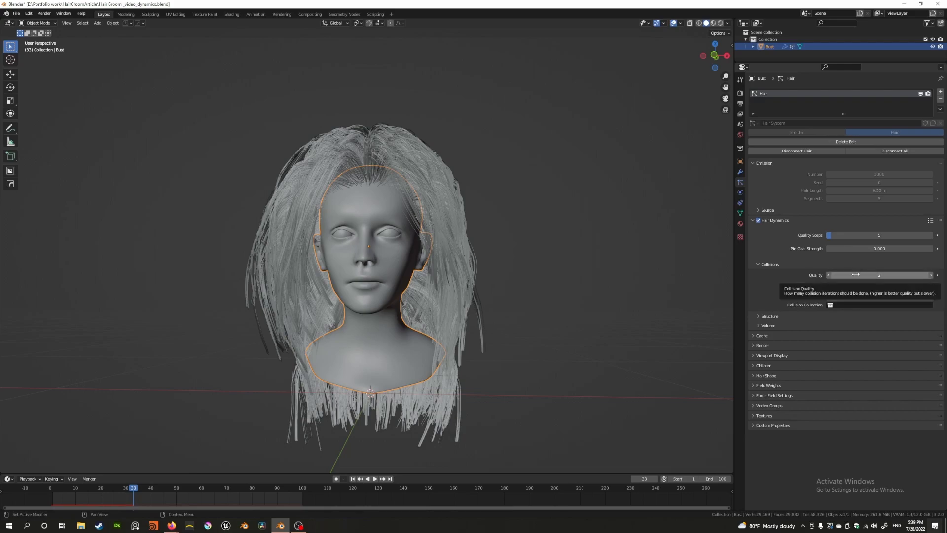
{"action": "mouse_move", "coordinate": [454, 280]}
{"action": "middle_mouse_down"}
{"action": "mouse_move", "coordinate": [470, 298]}
{"action": "mouse_move", "coordinate": [446, 281]}
{"action": "mouse_move", "coordinate": [458, 291]}
{"action": "middle_mouse_up"}
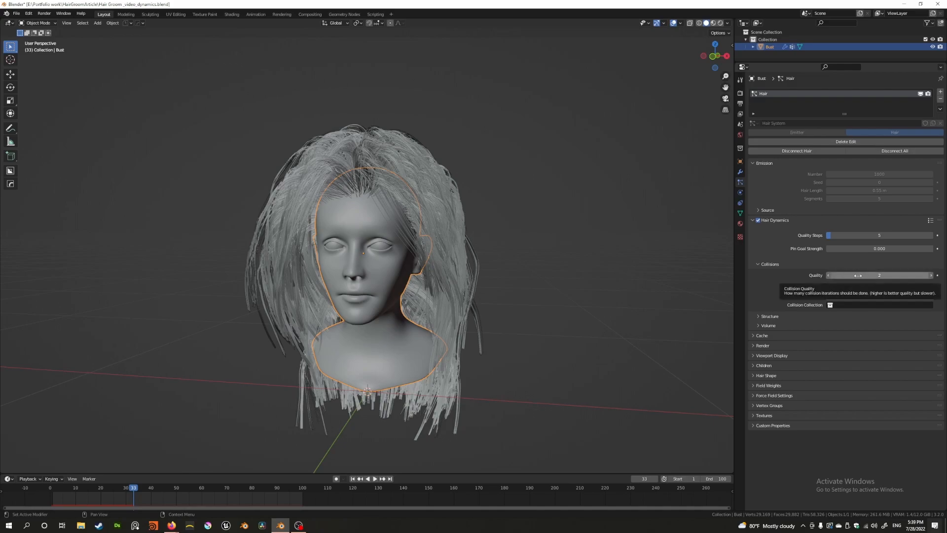
{"action": "middle_click_drag", "start_coordinate": [397, 258], "coordinate": [454, 252]}
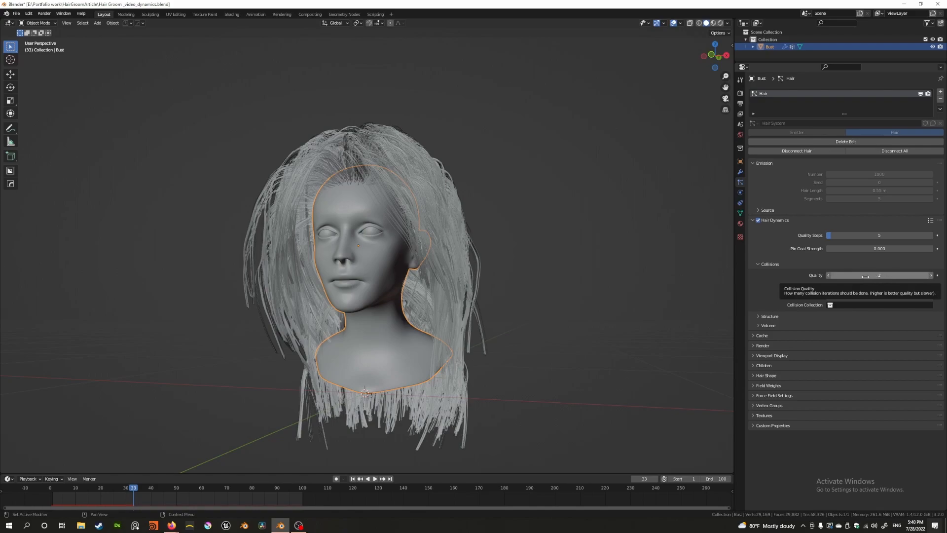
{"action": "middle_click_drag", "start_coordinate": [303, 177], "coordinate": [359, 216]}
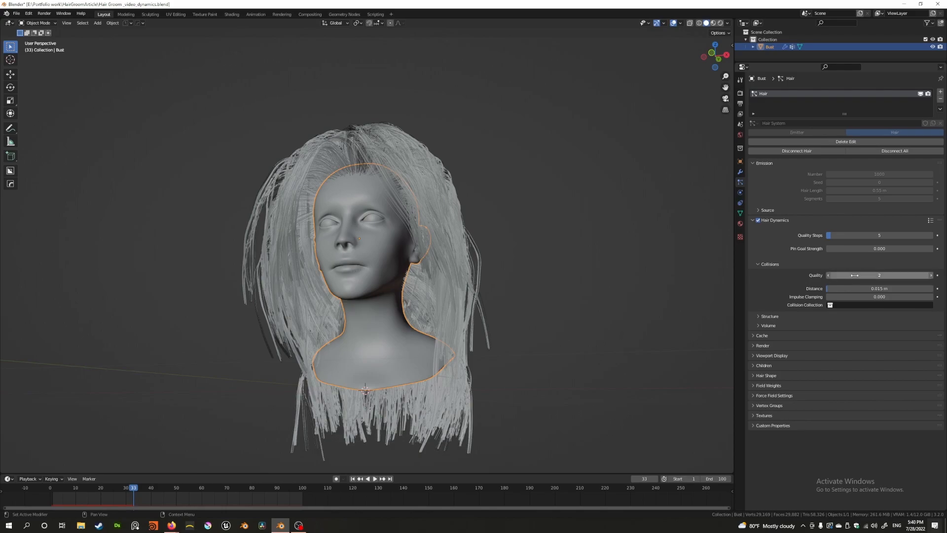
{"action": "mouse_move", "coordinate": [370, 292]}
{"action": "middle_mouse_down"}
{"action": "mouse_move", "coordinate": [360, 300]}
{"action": "mouse_move", "coordinate": [371, 290]}
{"action": "middle_mouse_up"}
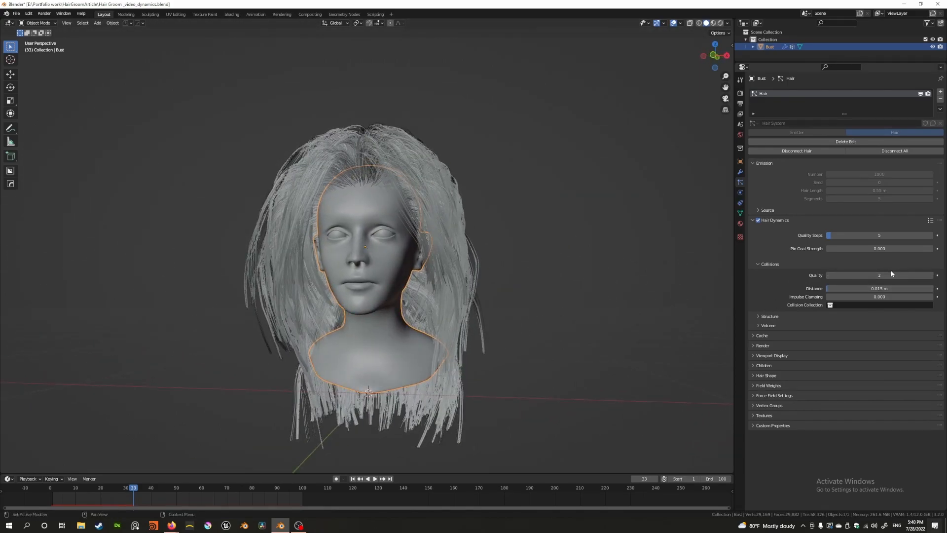
Try a hair collision Quality of 20, play a few frames of the simulation, and return to the first frame.
{"action": "left_click_drag", "start_coordinate": [869, 274], "coordinate": [890, 274]}
{"action": "key", "text": "shift+Left"}
{"action": "left_click", "coordinate": [374, 478]}
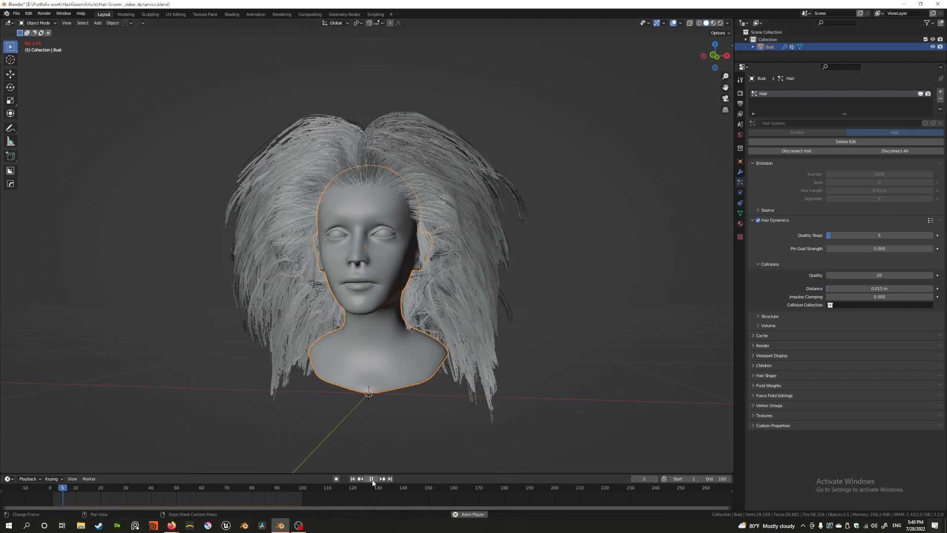
{"action": "left_click", "coordinate": [371, 478]}
{"action": "left_click", "coordinate": [353, 478]}
{"action": "middle_click_drag", "start_coordinate": [342, 428], "coordinate": [309, 398]}
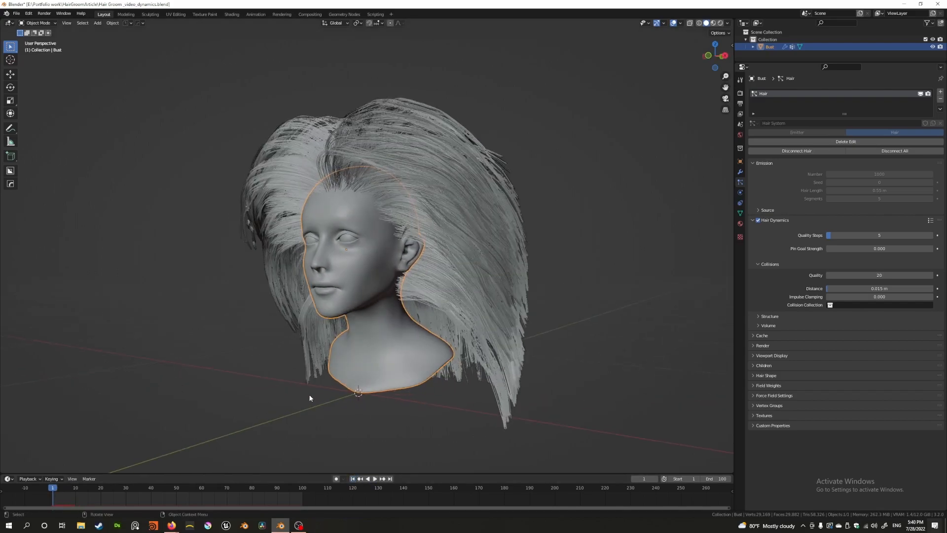
Set the hair collision Quality to 2 and Distance to 0.001 m.
{"action": "left_click", "coordinate": [869, 275]}
{"action": "type", "text": "2"}
{"action": "key", "text": "Return"}
{"action": "middle_click_drag", "start_coordinate": [370, 288], "coordinate": [457, 363], "text": "alt"}
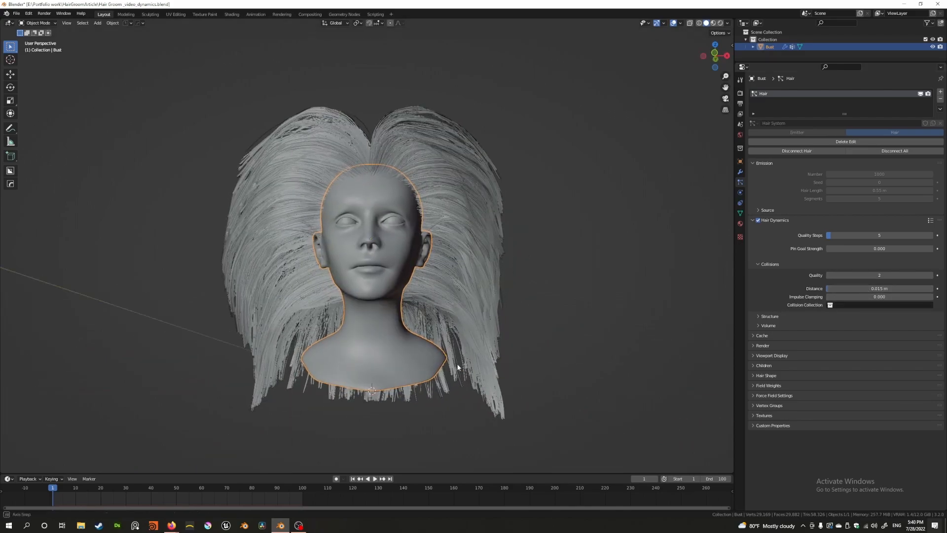
{"action": "scroll", "coordinate": [457, 363], "scroll_direction": "up", "scroll_amount": 2}
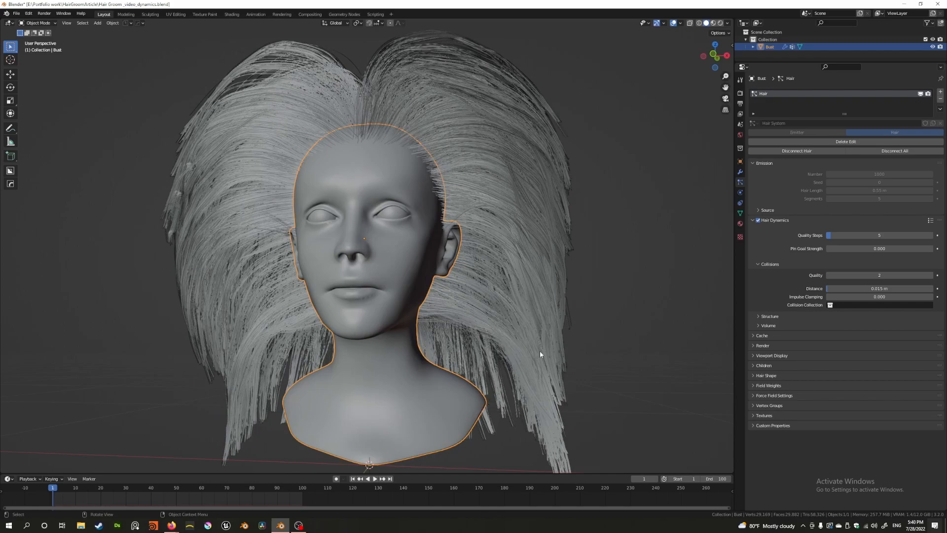
{"action": "left_click", "coordinate": [877, 291]}
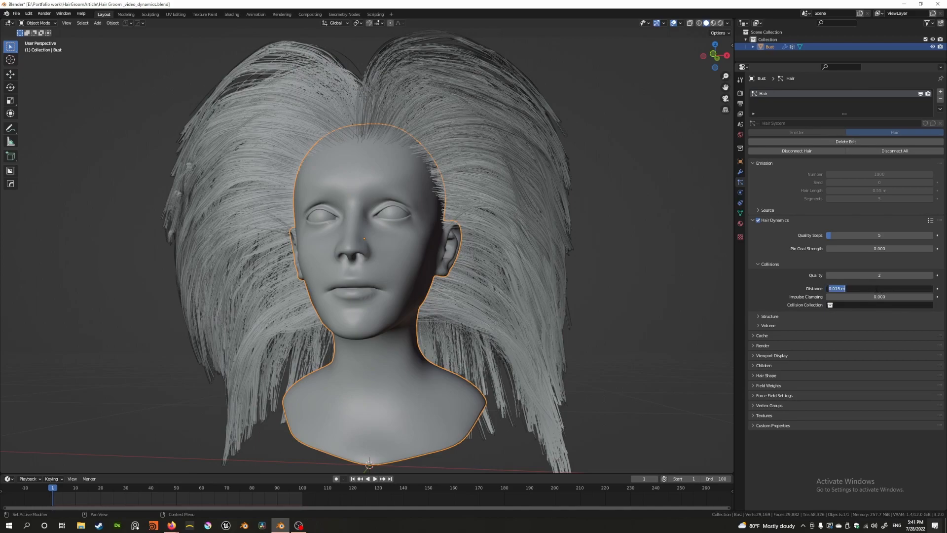
{"action": "type", "text": "0.001"}
{"action": "key", "text": "Return"}
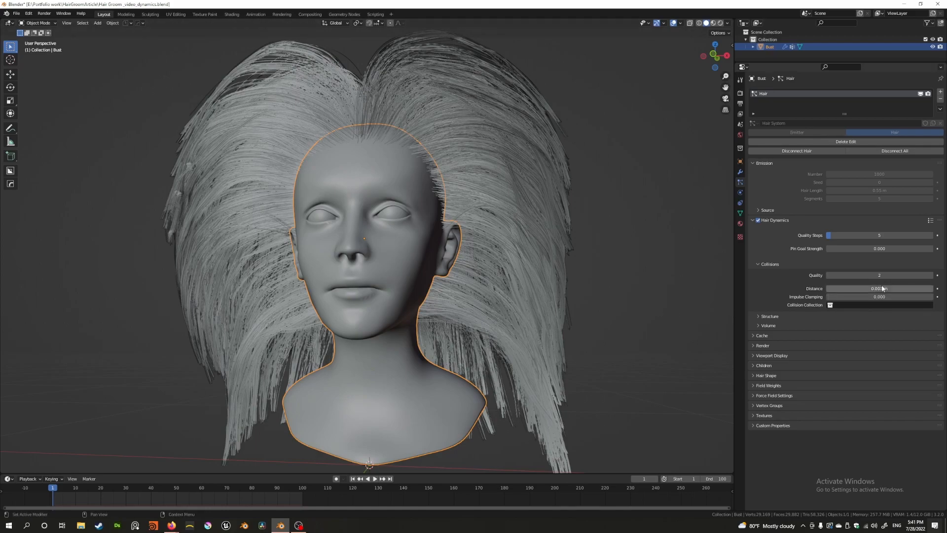
Play the hair simulation, stop it, and examine up close how the strands lie against the head and shoulders.
{"action": "scroll", "coordinate": [418, 285], "scroll_direction": "down", "scroll_amount": 3}
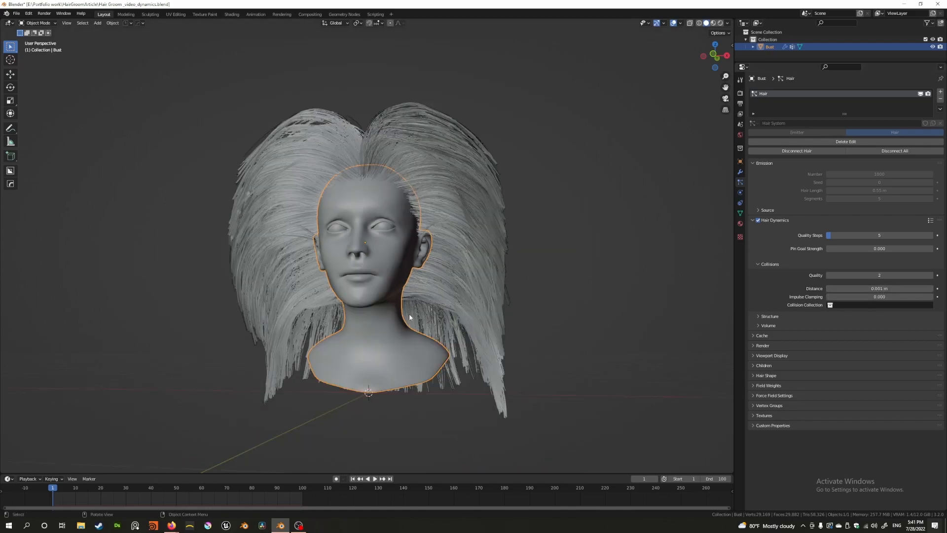
{"action": "left_click", "coordinate": [375, 479]}
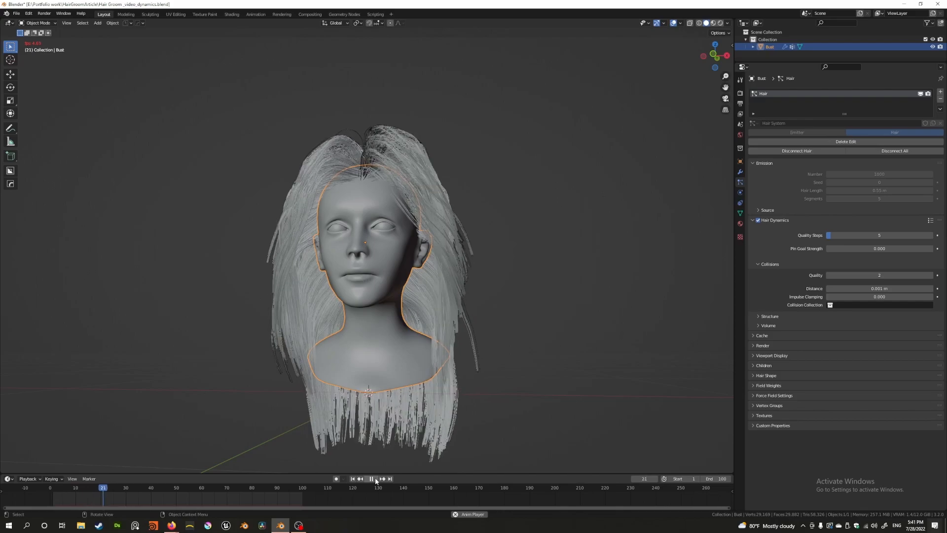
{"action": "left_click", "coordinate": [374, 481]}
{"action": "middle_click_drag", "start_coordinate": [315, 393], "coordinate": [394, 406]}
{"action": "scroll", "coordinate": [363, 406], "scroll_direction": "up", "scroll_amount": 4}
{"action": "middle_click_drag", "start_coordinate": [482, 441], "coordinate": [458, 419]}
Raise the hair collision Quality to 10.
{"action": "left_click", "coordinate": [930, 275]}
{"action": "left_click", "coordinate": [931, 276]}
{"action": "left_click", "coordinate": [931, 275]}
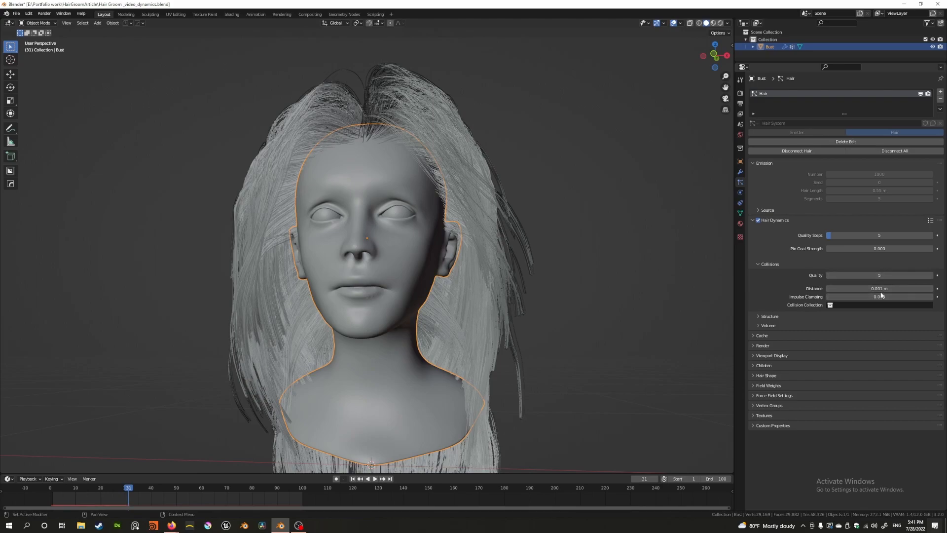
{"action": "left_click", "coordinate": [930, 275]}
{"action": "left_click", "coordinate": [931, 275]}
{"action": "left_click", "coordinate": [931, 275]}
{"action": "left_click", "coordinate": [931, 275]}
{"action": "left_click", "coordinate": [931, 276]}
Replay the simulation from the first frame, stop it, and examine the hair around the neck from below.
{"action": "left_click", "coordinate": [353, 478]}
{"action": "left_click", "coordinate": [374, 478]}
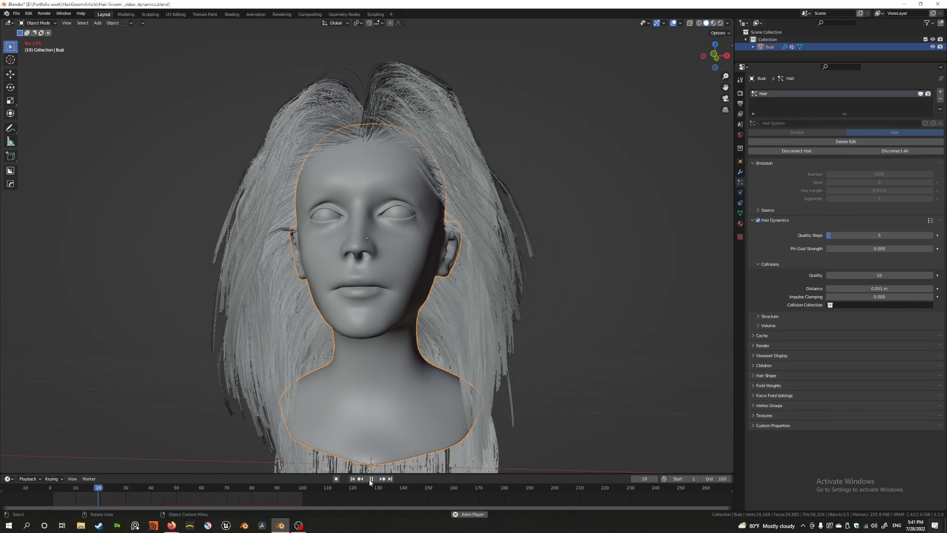
{"action": "key", "text": "space"}
{"action": "scroll", "coordinate": [349, 462], "scroll_direction": "down", "scroll_amount": 3}
{"action": "middle_click_drag", "start_coordinate": [349, 462], "coordinate": [373, 361]}
{"action": "scroll", "coordinate": [397, 400], "scroll_direction": "up", "scroll_amount": 3}
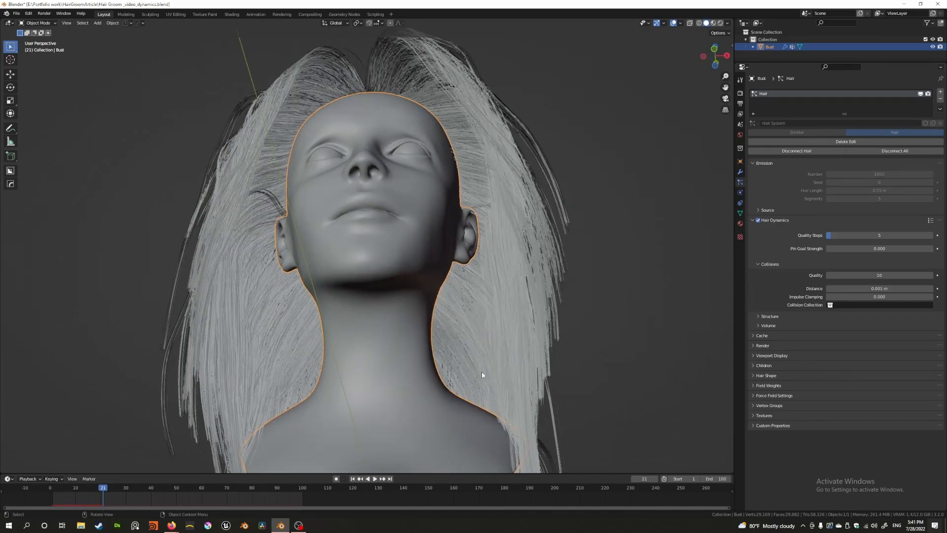
Set the hair collision Quality to 35.
{"action": "left_click", "coordinate": [877, 275]}
{"action": "type", "text": "35"}
{"action": "key", "text": "Return"}
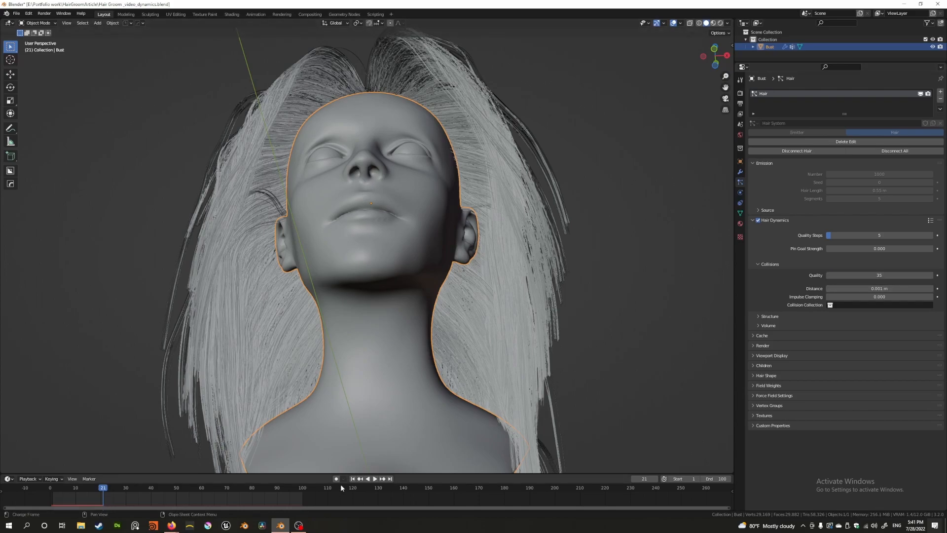
Run the simulation from the first frame and examine the strands over the face and shoulders from both sides.
{"action": "left_click", "coordinate": [352, 478]}
{"action": "left_click", "coordinate": [374, 478]}
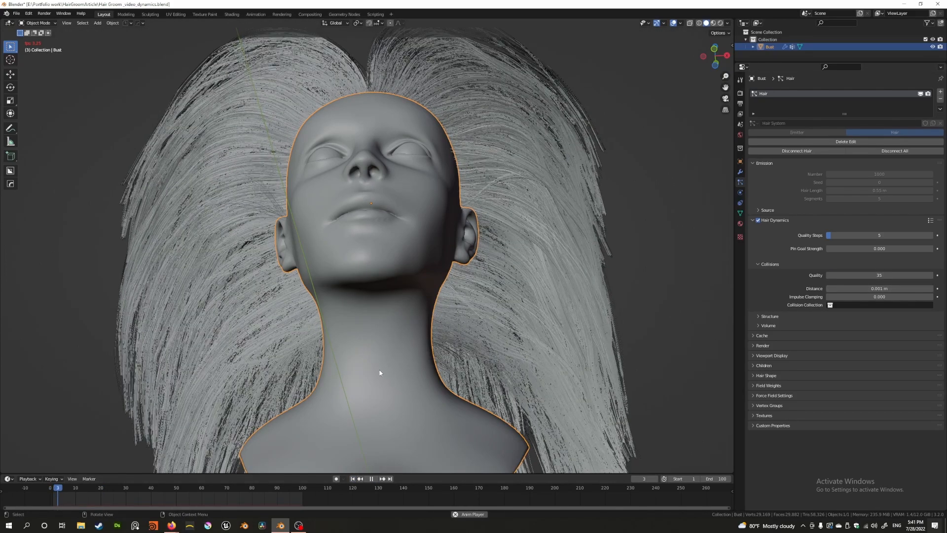
{"action": "scroll", "coordinate": [370, 365], "scroll_direction": "down", "scroll_amount": 3}
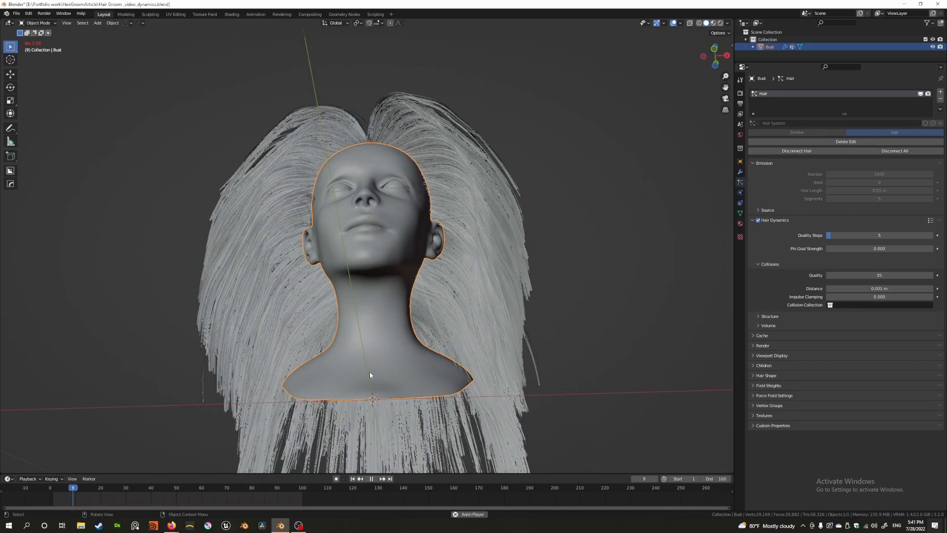
{"action": "middle_click_drag", "start_coordinate": [372, 399], "coordinate": [417, 427]}
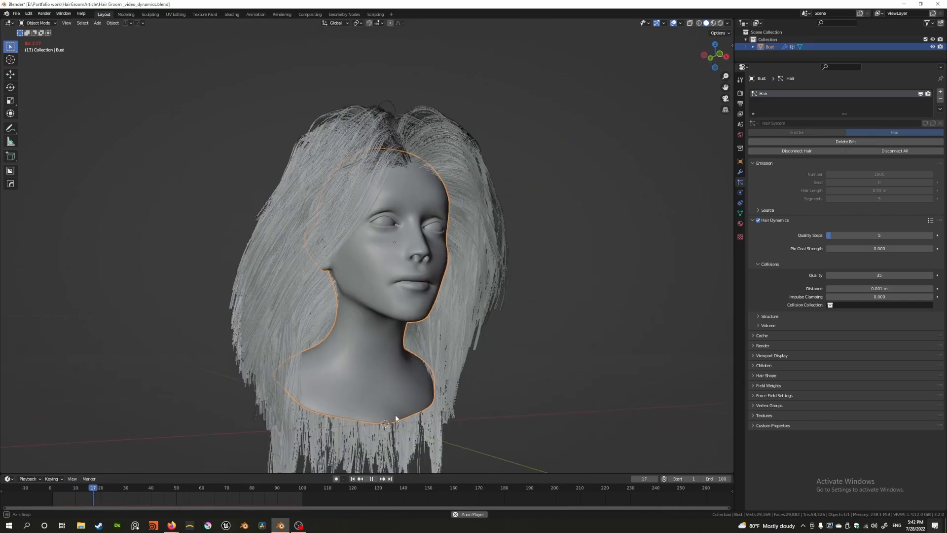
{"action": "left_click", "coordinate": [372, 478]}
{"action": "left_click", "coordinate": [372, 478]}
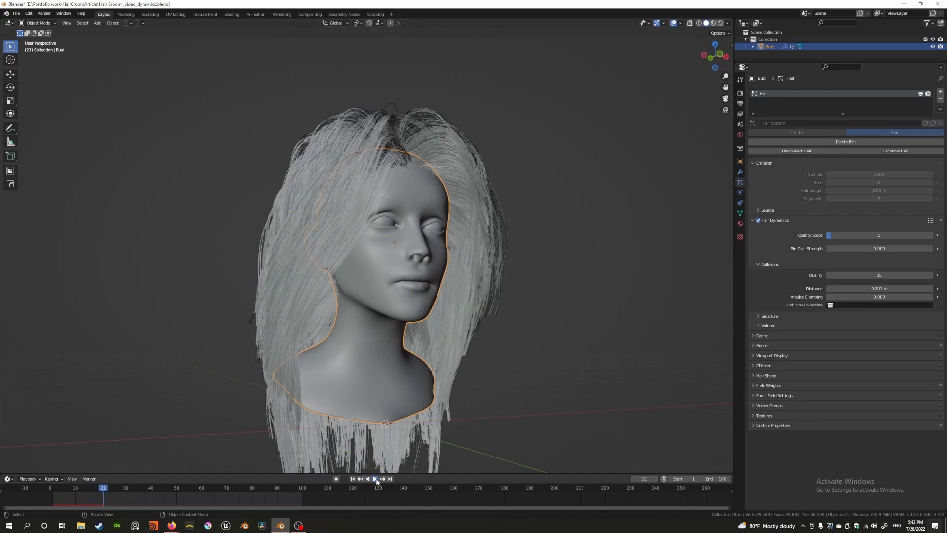
{"action": "left_click", "coordinate": [371, 479]}
{"action": "middle_click_drag", "start_coordinate": [394, 412], "coordinate": [536, 416]}
{"action": "middle_click_drag", "start_coordinate": [537, 339], "coordinate": [490, 394]}
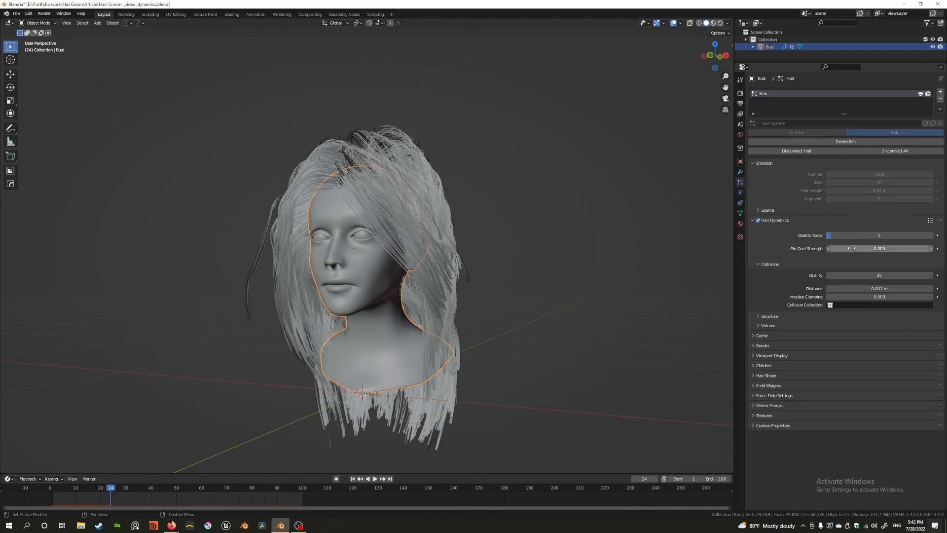
Set the hair collision Quality to 5 and return to the first frame.
{"action": "double_click", "coordinate": [868, 275]}
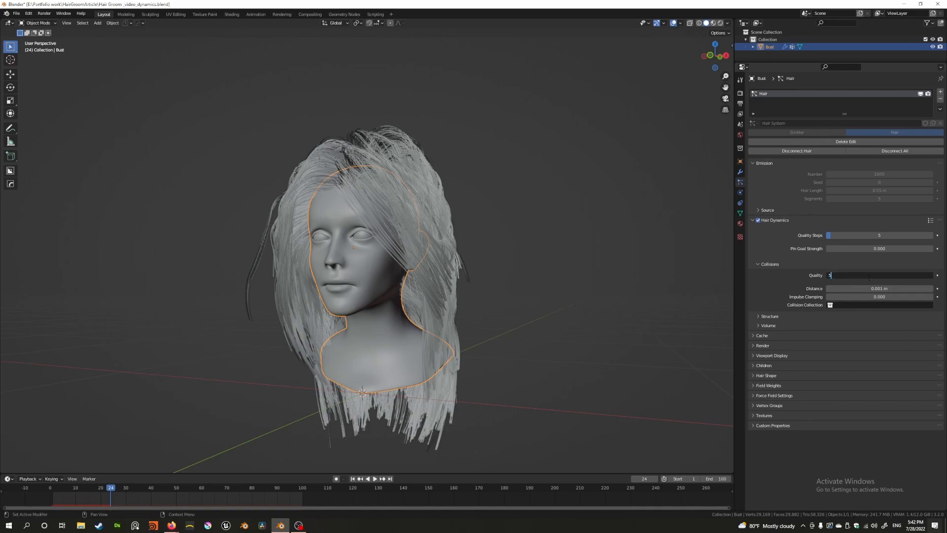
{"action": "key", "text": "Return"}
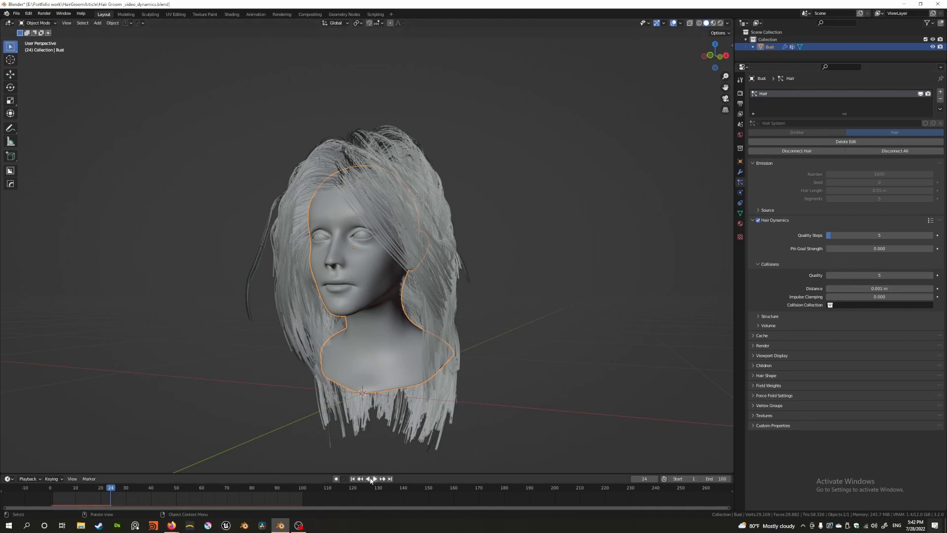
{"action": "left_click", "coordinate": [352, 479]}
Run the hair simulation, restart it from the first frame, and pause it at frame 10.
{"action": "middle_click_drag", "start_coordinate": [274, 341], "coordinate": [306, 338]}
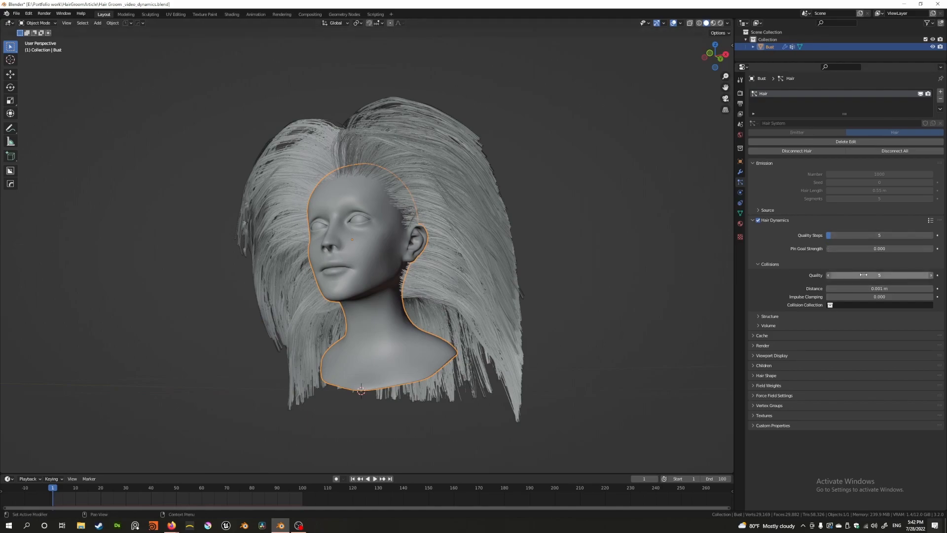
{"action": "middle_click_drag", "start_coordinate": [464, 357], "coordinate": [467, 382]}
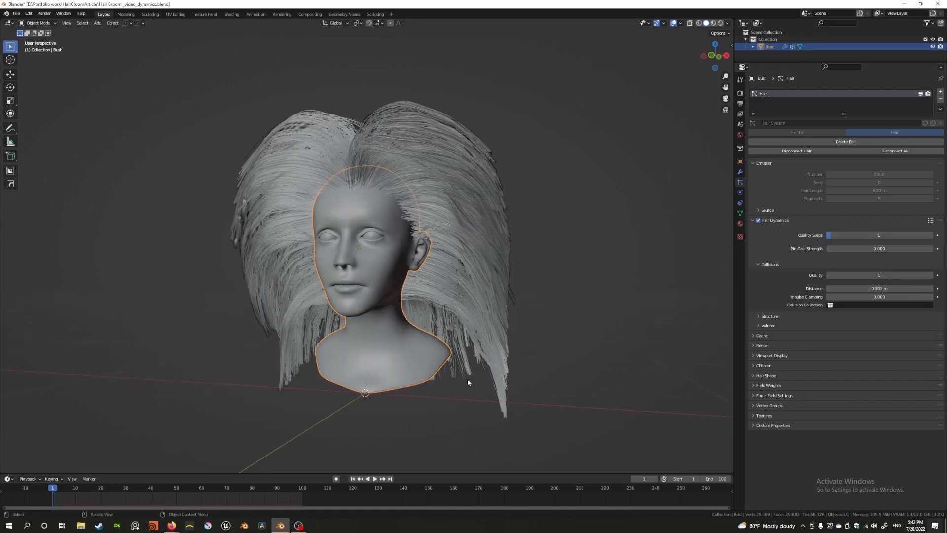
{"action": "left_click", "coordinate": [375, 479]}
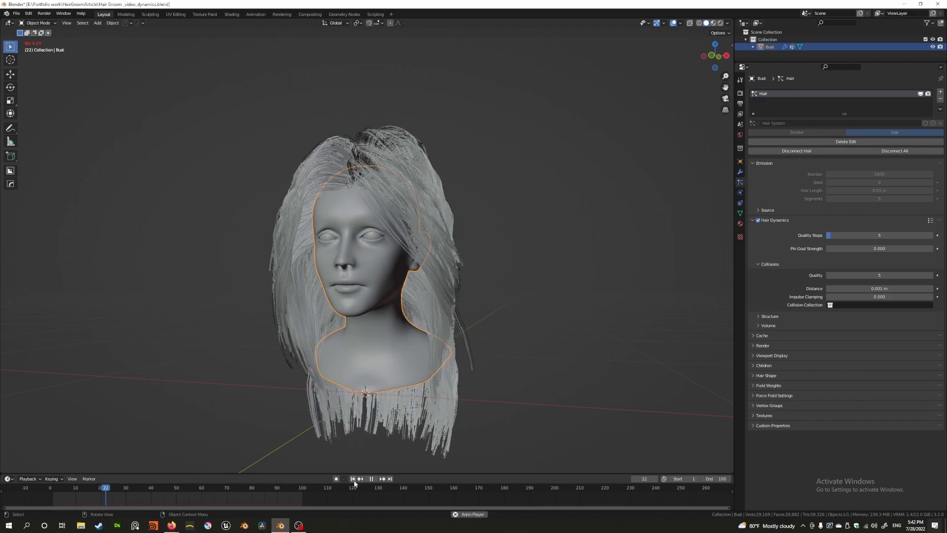
{"action": "left_click", "coordinate": [352, 478]}
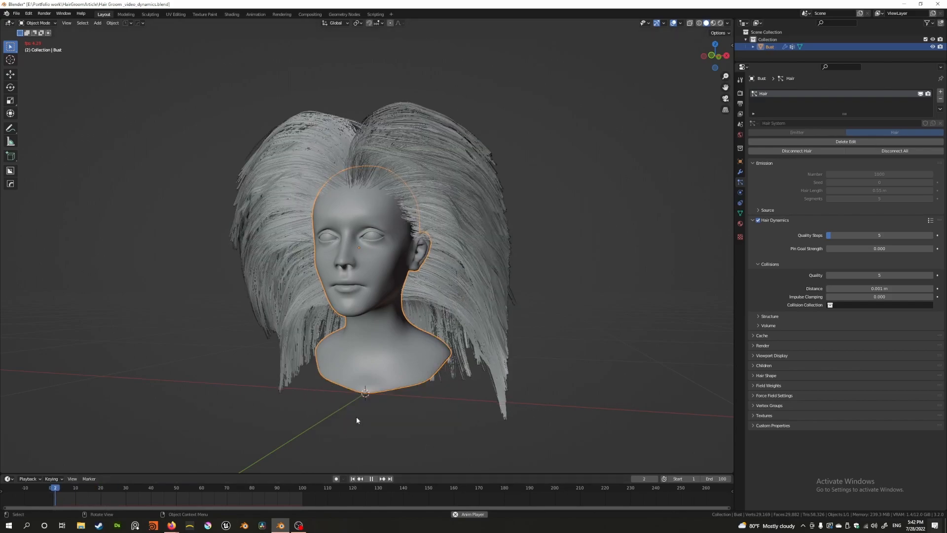
{"action": "left_click", "coordinate": [371, 478]}
Examine the simulated hair along the forehead hairline from the front and up close around the ear and neck.
{"action": "middle_click_drag", "start_coordinate": [362, 351], "coordinate": [329, 335]}
{"action": "middle_click_drag", "start_coordinate": [374, 310], "coordinate": [398, 199]}
{"action": "middle_click_drag", "start_coordinate": [443, 177], "coordinate": [353, 223]}
{"action": "scroll", "coordinate": [392, 211], "scroll_direction": "up", "scroll_amount": 2}
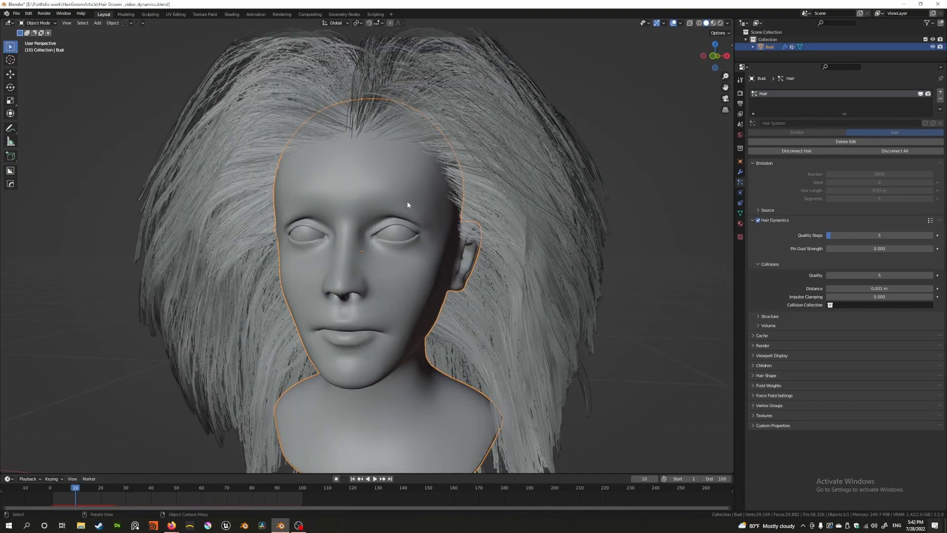
{"action": "middle_click_drag", "start_coordinate": [374, 141], "coordinate": [388, 100]}
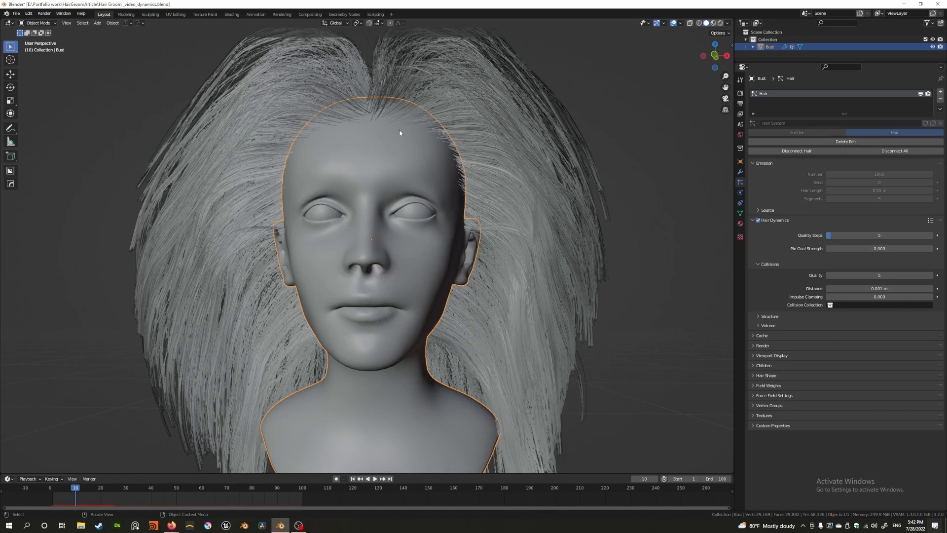
{"action": "scroll", "coordinate": [443, 214], "scroll_direction": "down", "scroll_amount": 2}
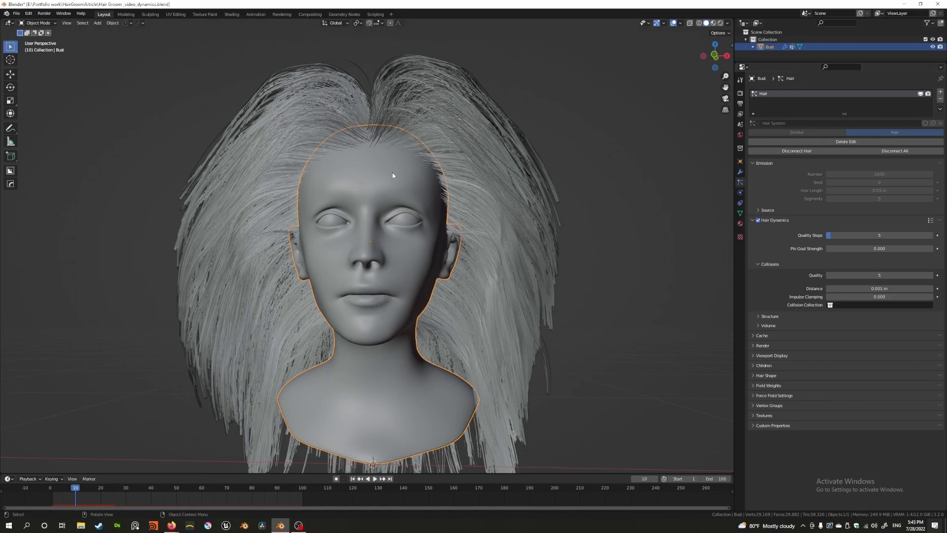
{"action": "middle_click_drag", "start_coordinate": [391, 176], "coordinate": [443, 194]}
{"action": "scroll", "coordinate": [375, 185], "scroll_direction": "up", "scroll_amount": 2}
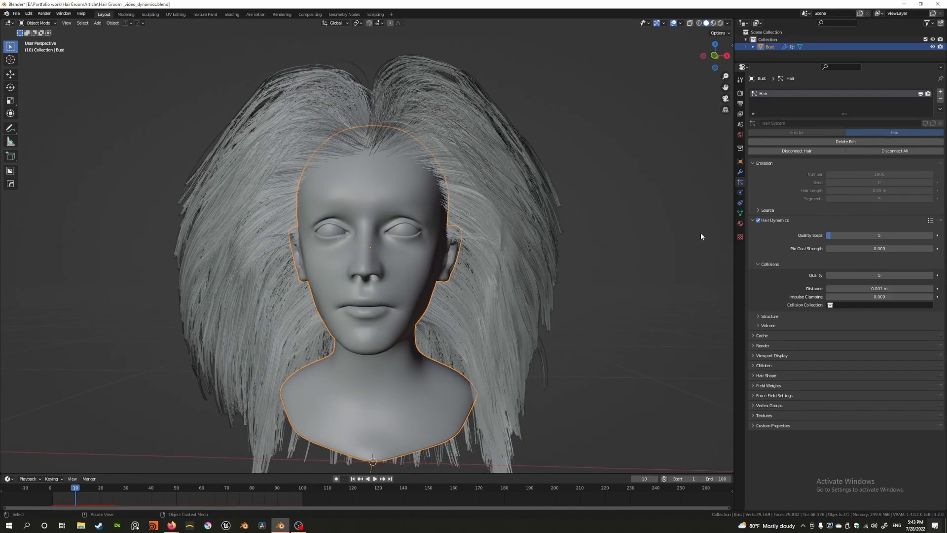
{"action": "middle_click_drag", "start_coordinate": [386, 159], "coordinate": [384, 184]}
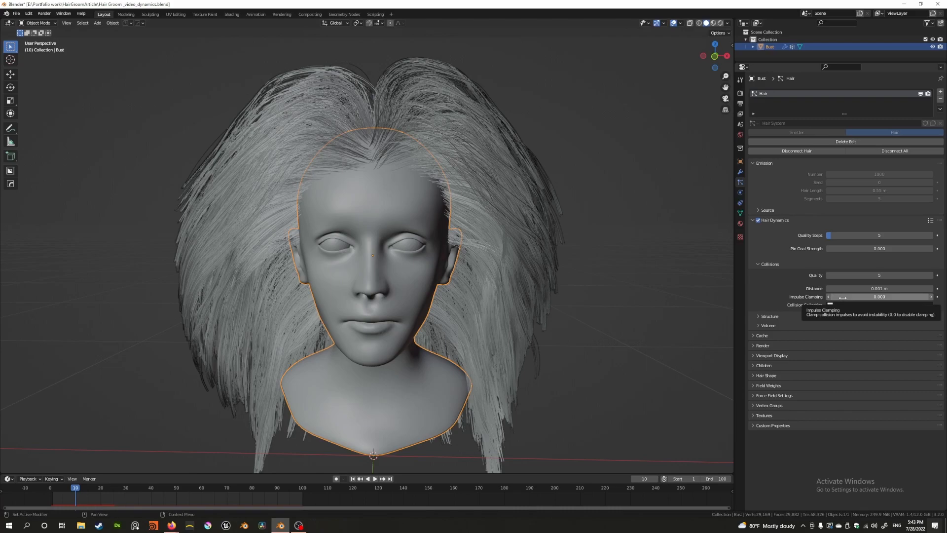
{"action": "middle_click_drag", "start_coordinate": [384, 183], "coordinate": [379, 171]}
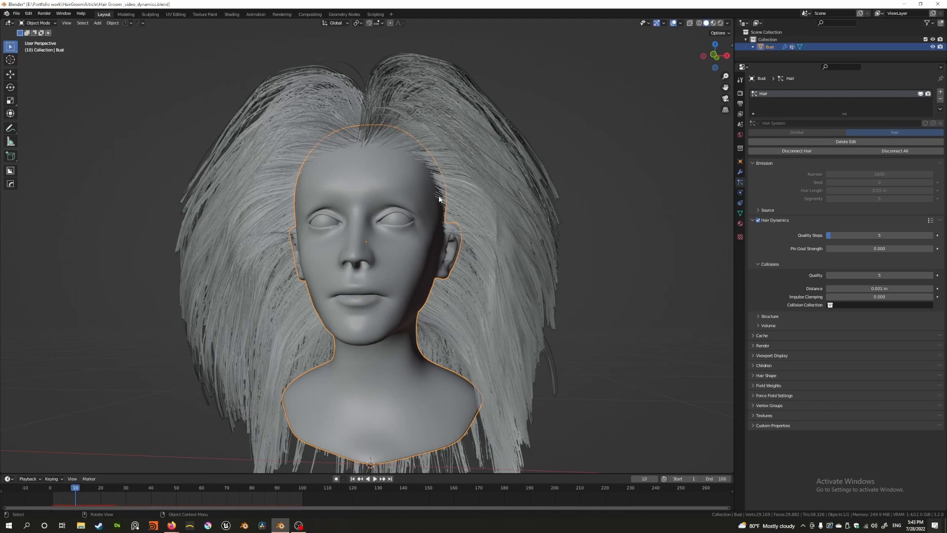
{"action": "middle_click_drag", "start_coordinate": [425, 232], "coordinate": [478, 167]}
{"action": "scroll", "coordinate": [422, 118], "scroll_direction": "up", "scroll_amount": 4}
{"action": "scroll", "coordinate": [447, 188], "scroll_direction": "up", "scroll_amount": 3}
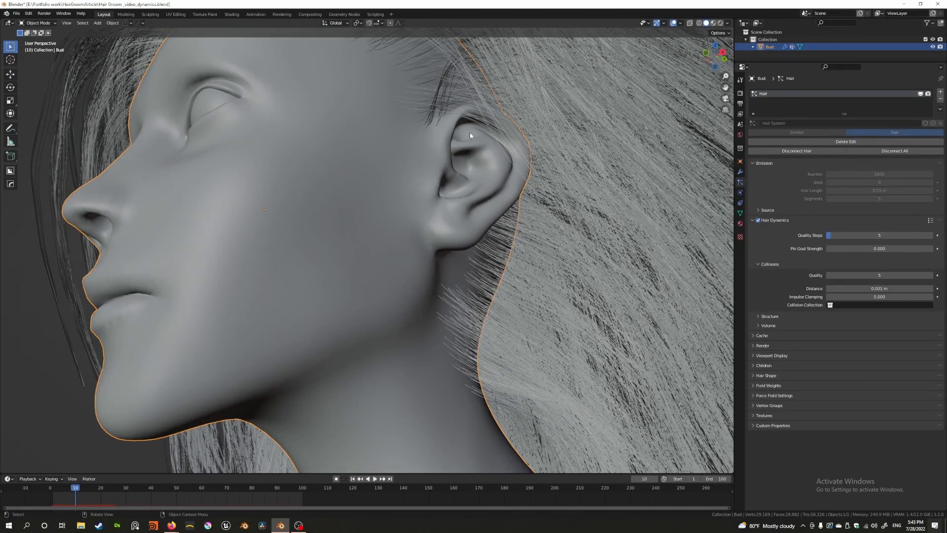
{"action": "middle_click_drag", "start_coordinate": [480, 131], "coordinate": [488, 153]}
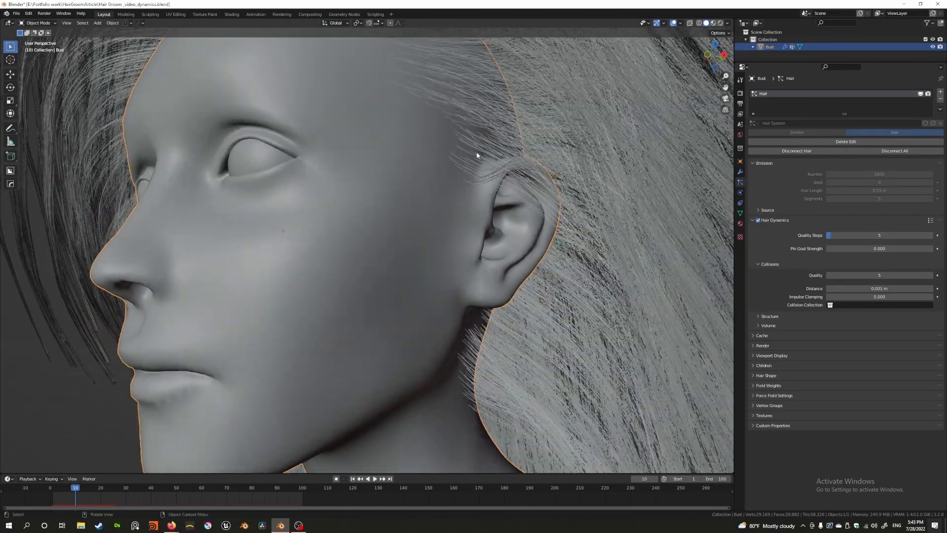
Try a higher Impulse Clamping value for the hair collisions and reset it to 0.
{"action": "left_click", "coordinate": [840, 295]}
{"action": "type", "text": "0.4"}
{"action": "key", "text": "Return"}
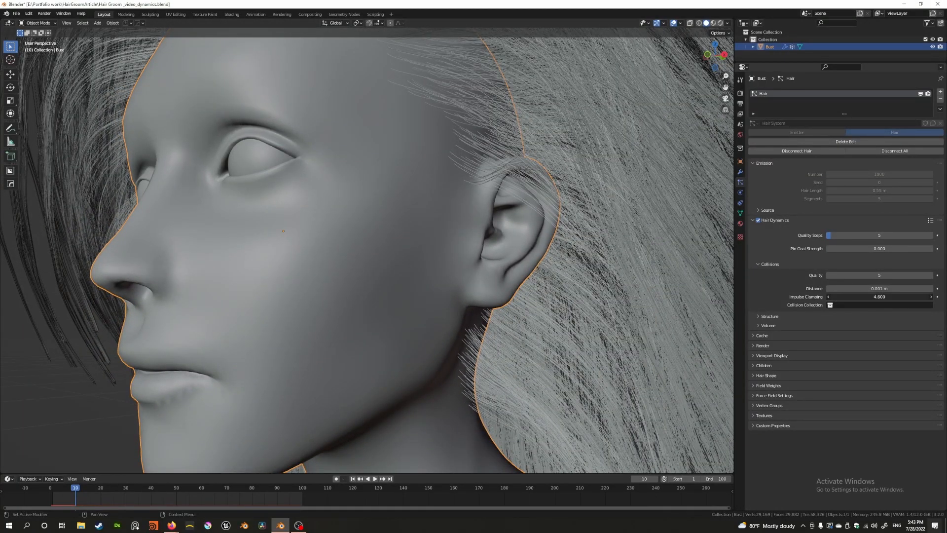
{"action": "left_click_drag", "start_coordinate": [868, 296], "coordinate": [853, 297]}
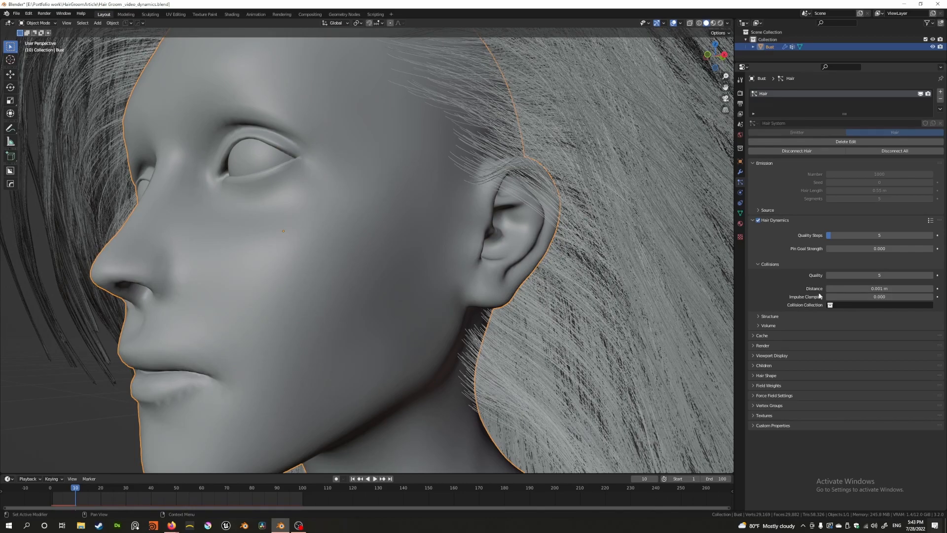
Inspect the hairline around the ear and forehead from several angles, and check the Impulse Clamping and Collision Collection settings.
{"action": "middle_click_drag", "start_coordinate": [517, 175], "coordinate": [478, 218]}
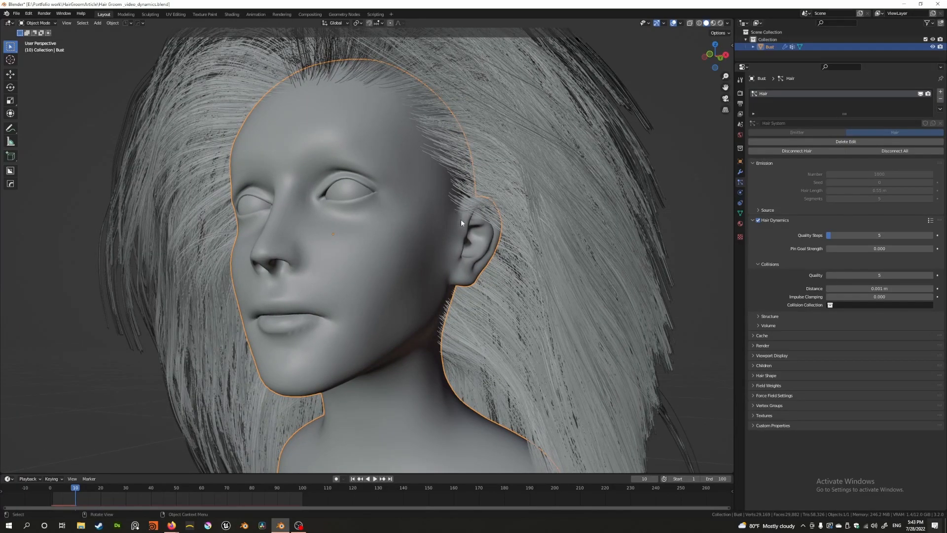
{"action": "middle_click_drag", "start_coordinate": [427, 144], "coordinate": [345, 184]}
{"action": "middle_click_drag", "start_coordinate": [543, 256], "coordinate": [432, 207]}
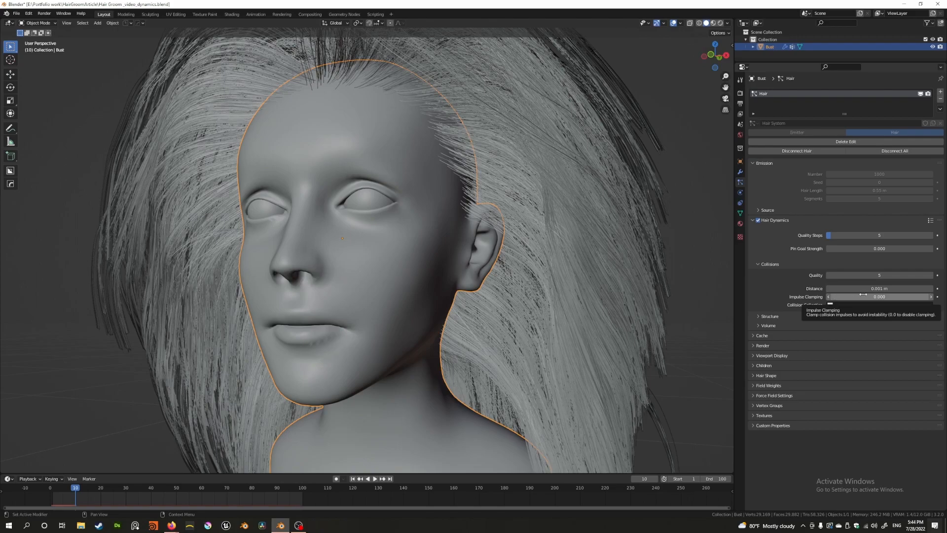
{"action": "mouse_move", "coordinate": [841, 296]}
{"action": "left_mouse_down"}
{"action": "mouse_move", "coordinate": [853, 296]}
{"action": "mouse_move", "coordinate": [833, 296]}
{"action": "left_mouse_up"}
{"action": "scroll", "coordinate": [379, 258], "scroll_direction": "down", "scroll_amount": 4}
{"action": "mouse_move", "coordinate": [379, 257]}
{"action": "middle_mouse_down"}
{"action": "mouse_move", "coordinate": [400, 262]}
{"action": "mouse_move", "coordinate": [393, 268]}
{"action": "mouse_move", "coordinate": [383, 254]}
{"action": "middle_mouse_up"}
{"action": "scroll", "coordinate": [383, 261], "scroll_direction": "up", "scroll_amount": 3}
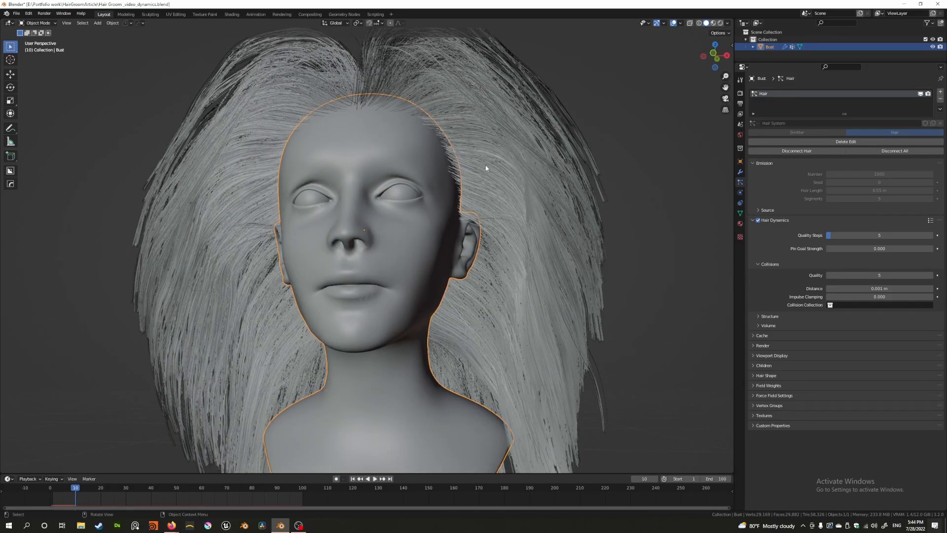
{"action": "middle_click_drag", "start_coordinate": [374, 186], "coordinate": [413, 260]}
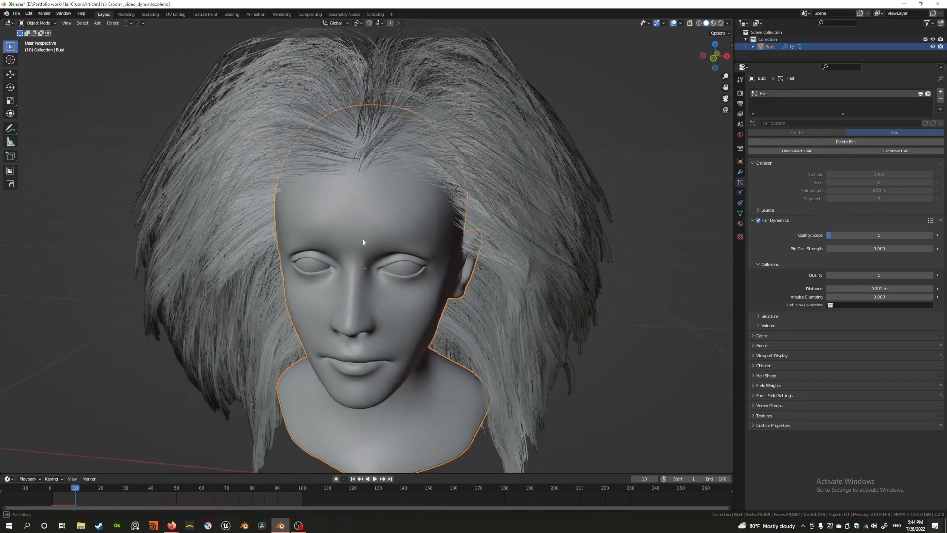
{"action": "middle_click_drag", "start_coordinate": [363, 241], "coordinate": [357, 239]}
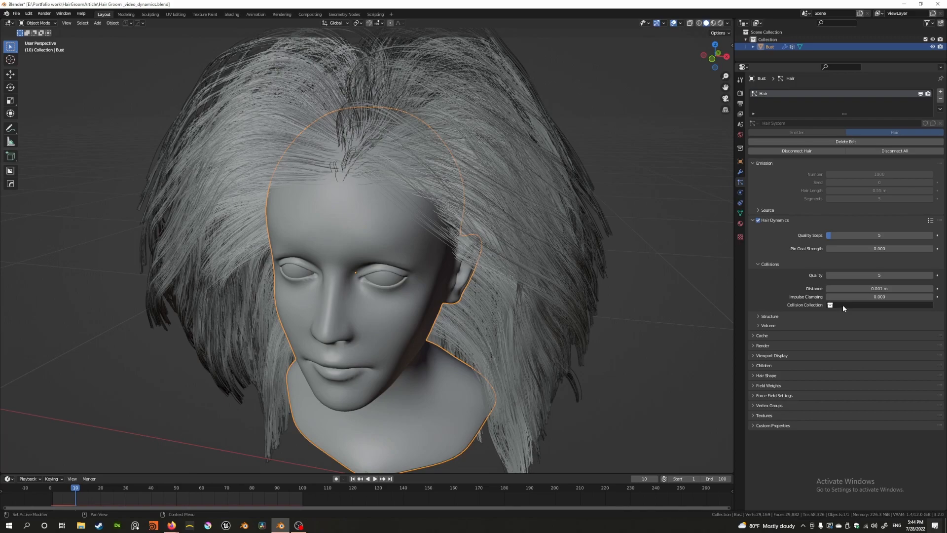
{"action": "left_click", "coordinate": [842, 303]}
Add a cylinder mesh at the base of the bust and scale it down to roughly the bust's width.
{"action": "scroll", "coordinate": [389, 156], "scroll_direction": "down", "scroll_amount": 4}
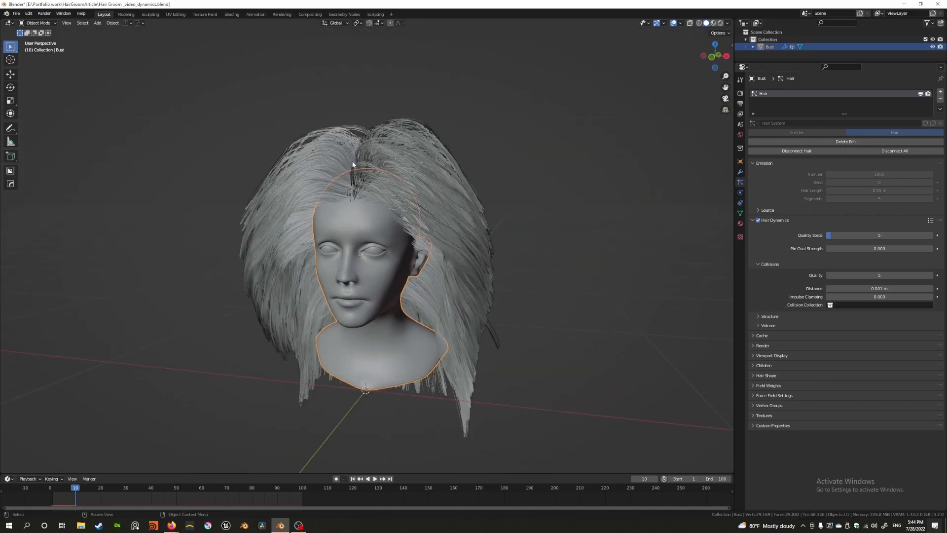
{"action": "middle_click_drag", "start_coordinate": [357, 169], "coordinate": [324, 193]}
{"action": "key", "text": "shift+a"}
{"action": "mouse_move", "coordinate": [323, 196]}
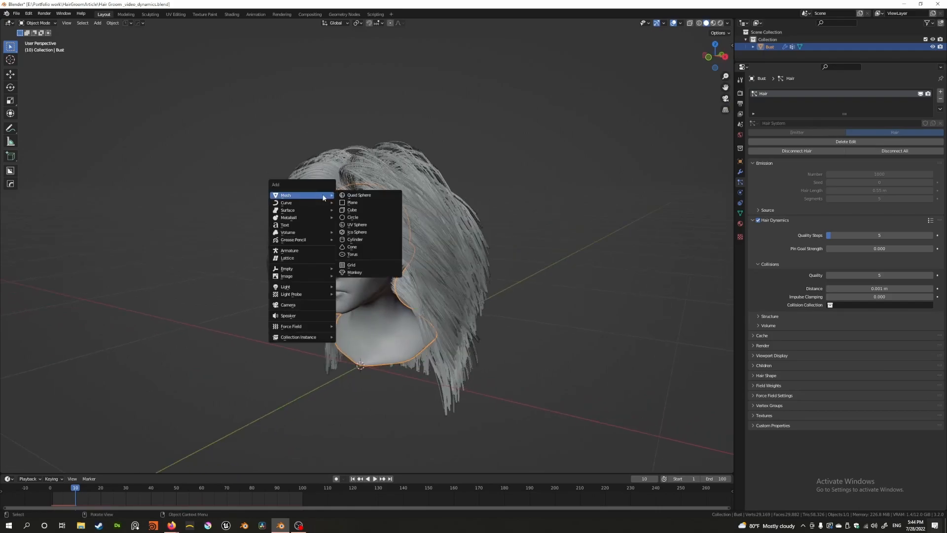
{"action": "left_click", "coordinate": [353, 239]}
{"action": "key", "text": "s"}
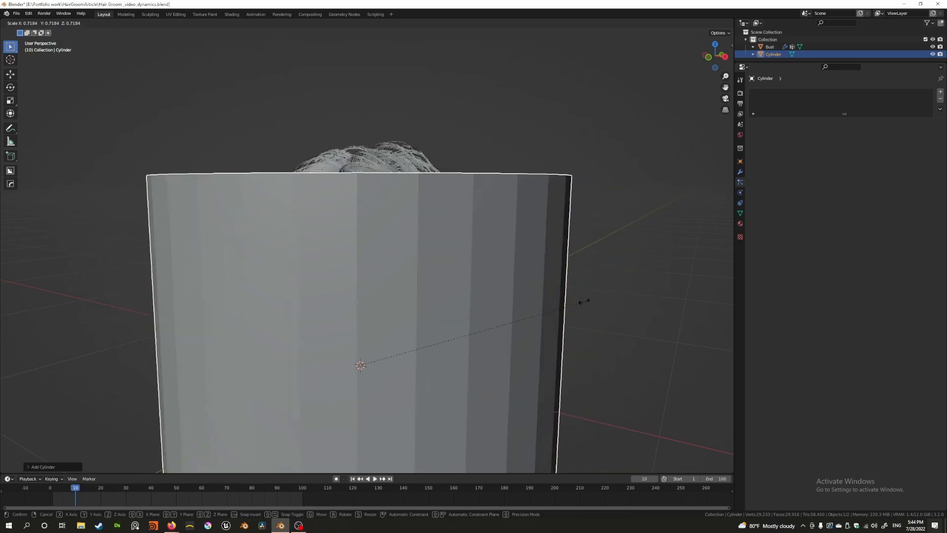
{"action": "left_click", "coordinate": [397, 304]}
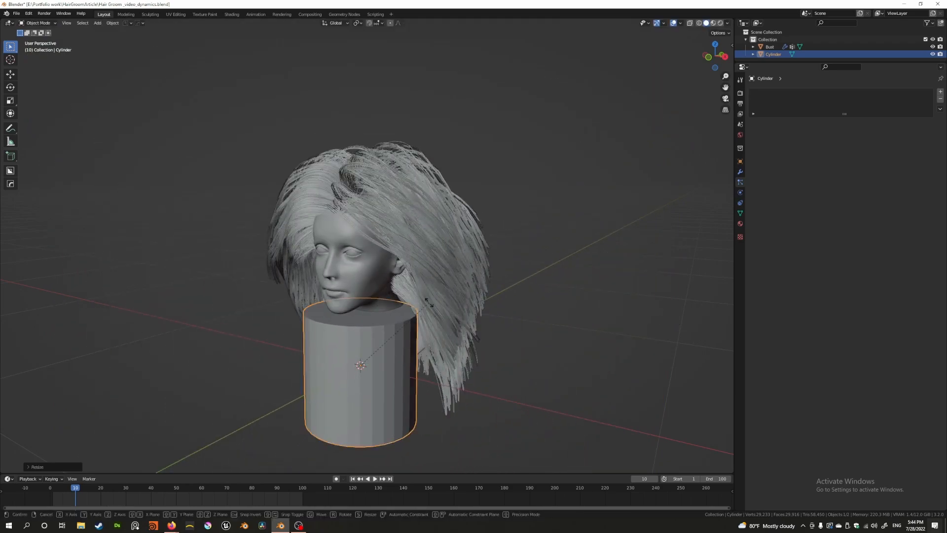
Rotate the cylinder 90 degrees about the Y axis so it lies horizontally.
{"action": "key", "text": "r"}
{"action": "type", "text": "x"}
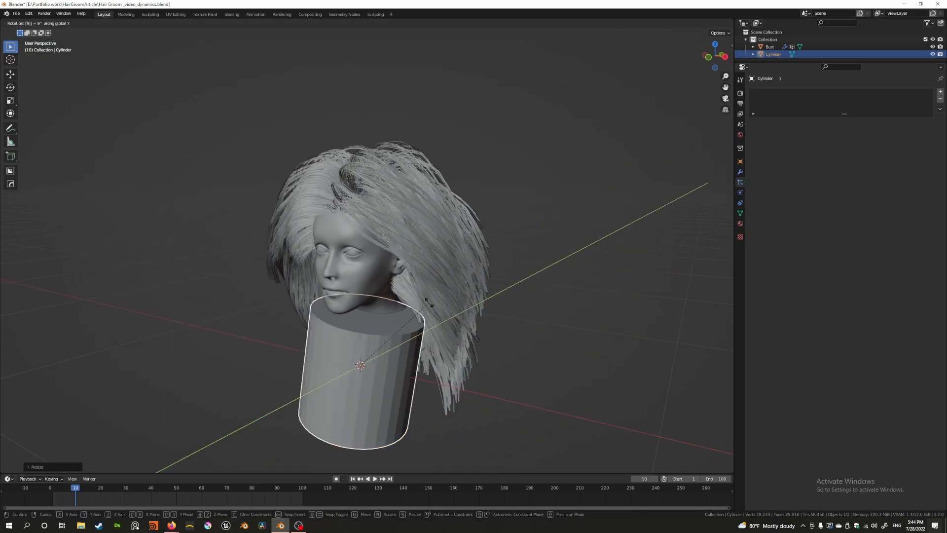
{"action": "type", "text": "90"}
{"action": "key", "text": "Return"}
Scale the cylinder down and stretch it along the X axis into a long horizontal rod.
{"action": "key", "text": "s"}
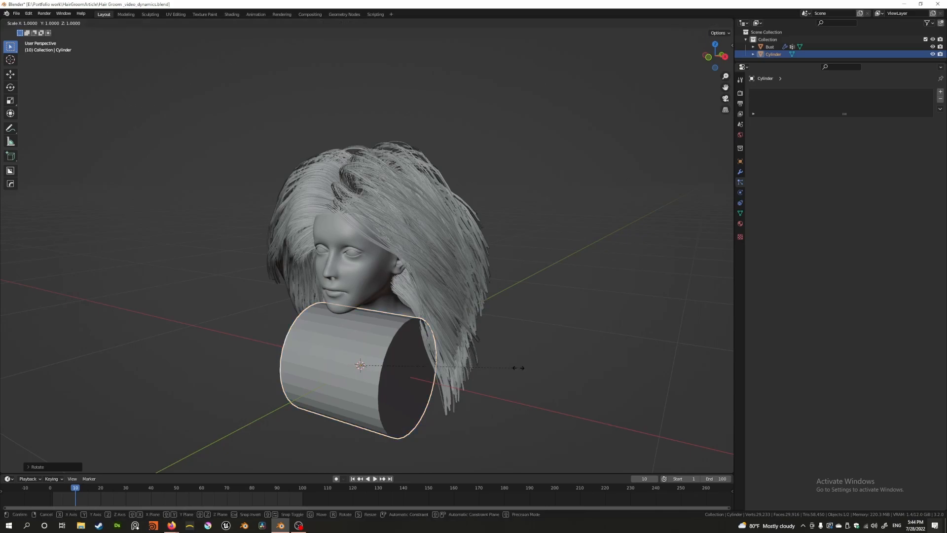
{"action": "left_click", "coordinate": [405, 367]}
{"action": "key", "text": "s"}
{"action": "key", "text": "x"}
{"action": "left_click", "coordinate": [562, 391]}
Apply smooth shading to the horizontal cylinder.
{"action": "middle_click_drag", "start_coordinate": [561, 389], "coordinate": [398, 351]}
{"action": "right_click", "coordinate": [399, 329]}
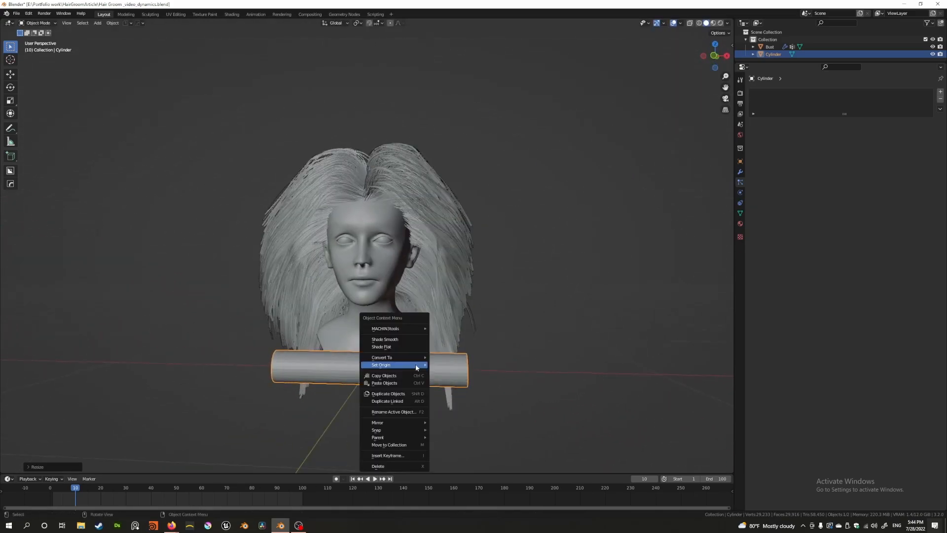
{"action": "left_click", "coordinate": [396, 339]}
Move the cylinder to the side of the neck, shift it along Y in front of the bust, and adjust its height along Z.
{"action": "key", "text": "g"}
{"action": "left_click", "coordinate": [513, 263]}
{"action": "mouse_move", "coordinate": [514, 264]}
{"action": "middle_mouse_down"}
{"action": "mouse_move", "coordinate": [435, 290]}
{"action": "mouse_move", "coordinate": [481, 295]}
{"action": "mouse_move", "coordinate": [444, 296]}
{"action": "middle_mouse_up"}
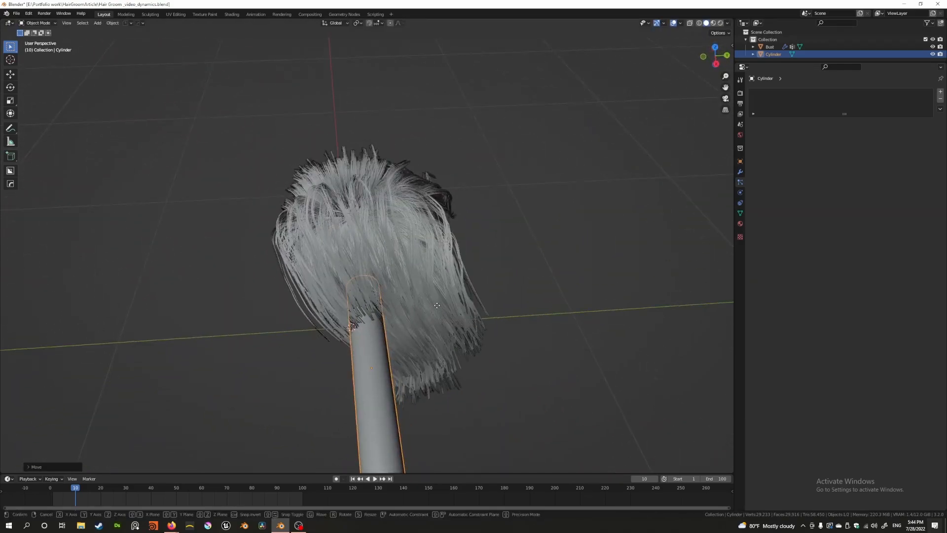
{"action": "key", "text": "g"}
{"action": "key", "text": "y"}
{"action": "left_click", "coordinate": [352, 305]}
{"action": "middle_click_drag", "start_coordinate": [352, 305], "coordinate": [406, 279]}
{"action": "key", "text": "g"}
{"action": "key", "text": "z"}
{"action": "left_click", "coordinate": [409, 318]}
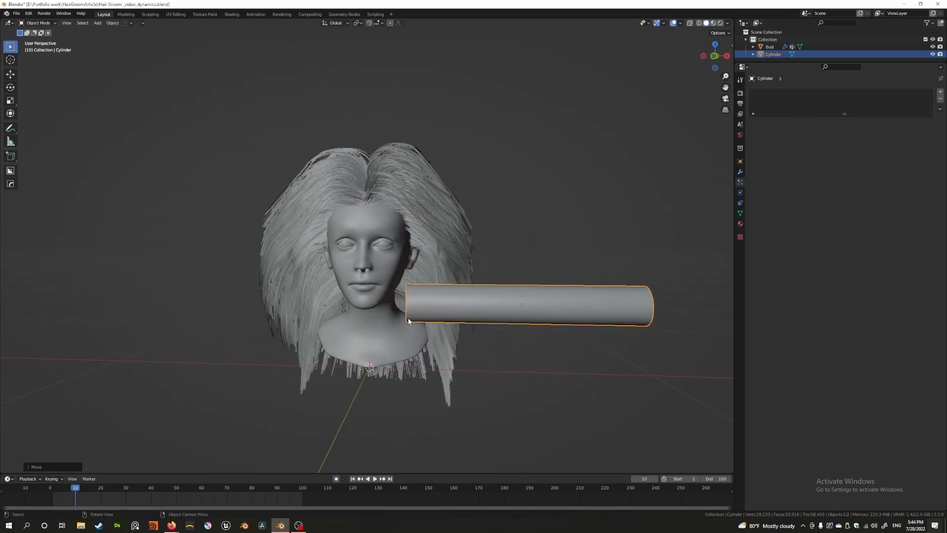
Thin the cylinder by scaling it with its X length locked, and apply its object transform.
{"action": "key", "text": "s"}
{"action": "key", "text": "z"}
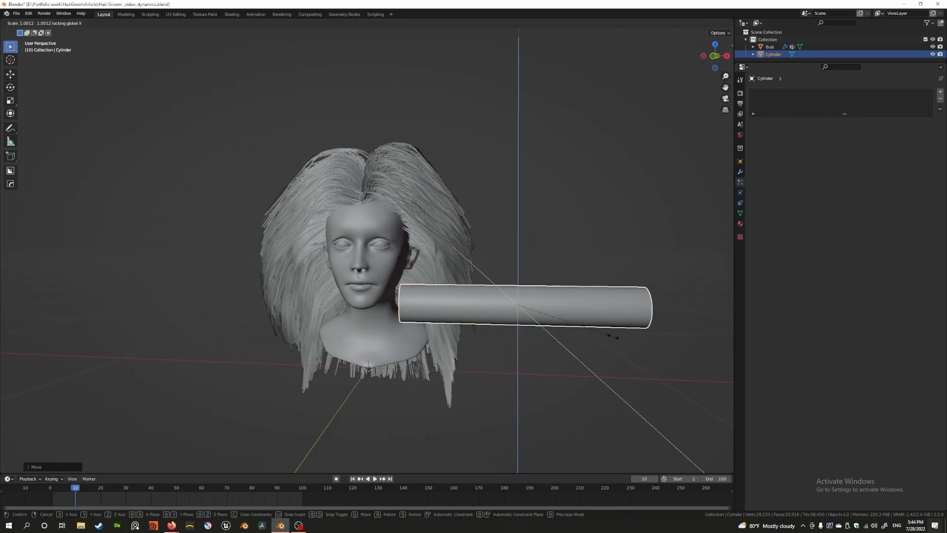
{"action": "left_click", "coordinate": [539, 338]}
{"action": "middle_click_drag", "start_coordinate": [539, 338], "coordinate": [388, 341]}
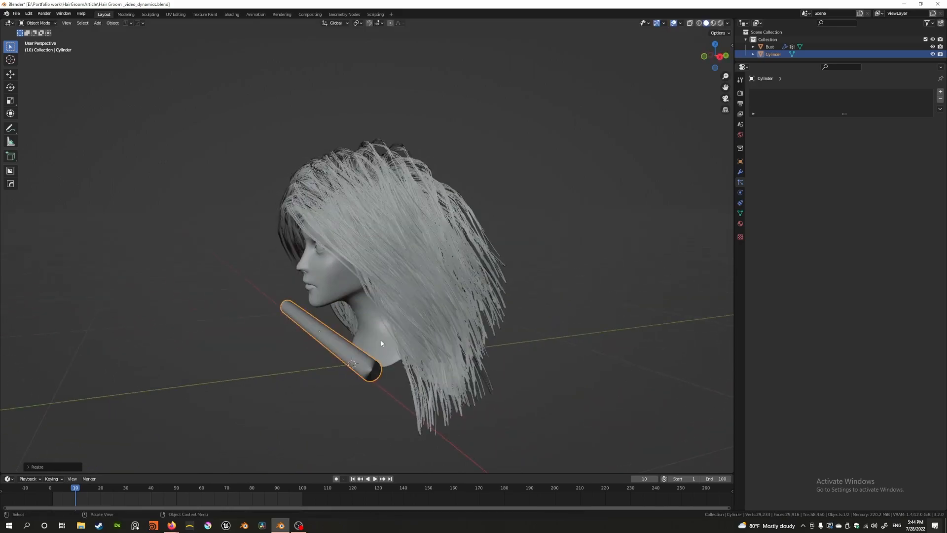
{"action": "key", "text": "ctrl+a"}
{"action": "left_click", "coordinate": [354, 359]}
{"action": "middle_click_drag", "start_coordinate": [360, 310], "coordinate": [593, 205]}
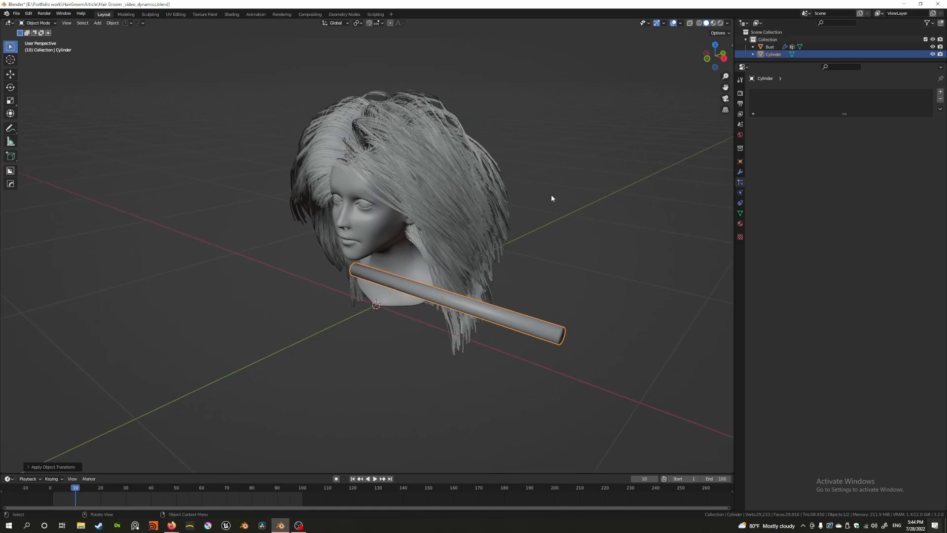
Enable Collision physics on the cylinder and return the timeline to the first frame.
{"action": "left_click", "coordinate": [739, 193]}
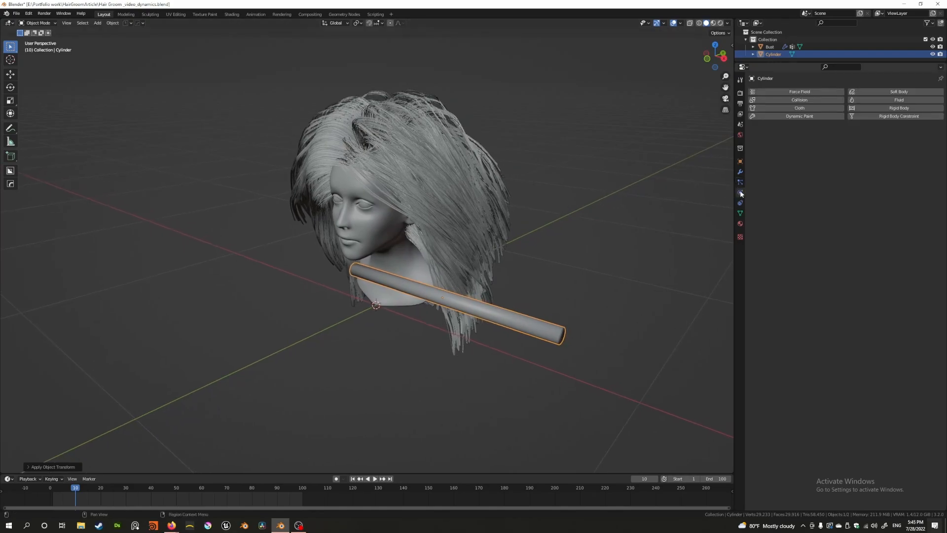
{"action": "left_click", "coordinate": [778, 100]}
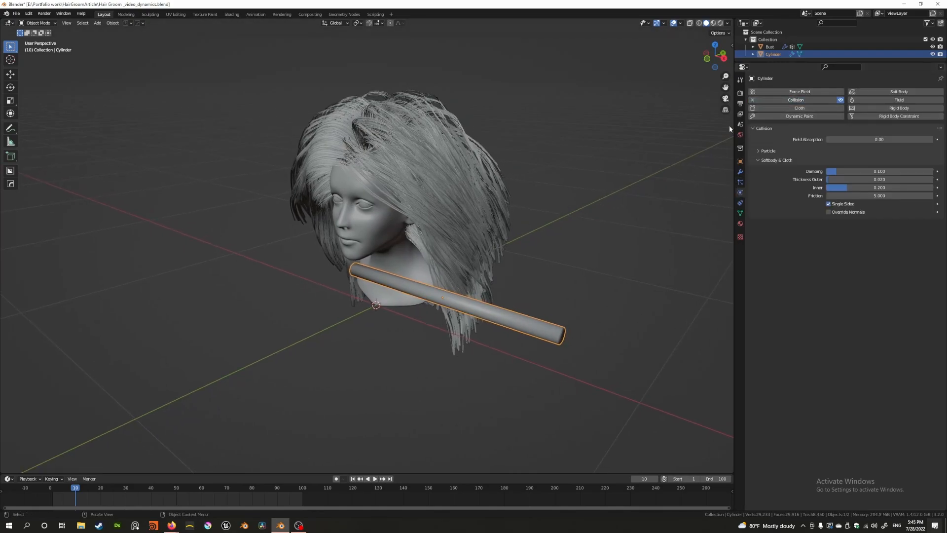
{"action": "middle_click_drag", "start_coordinate": [404, 244], "coordinate": [373, 289]}
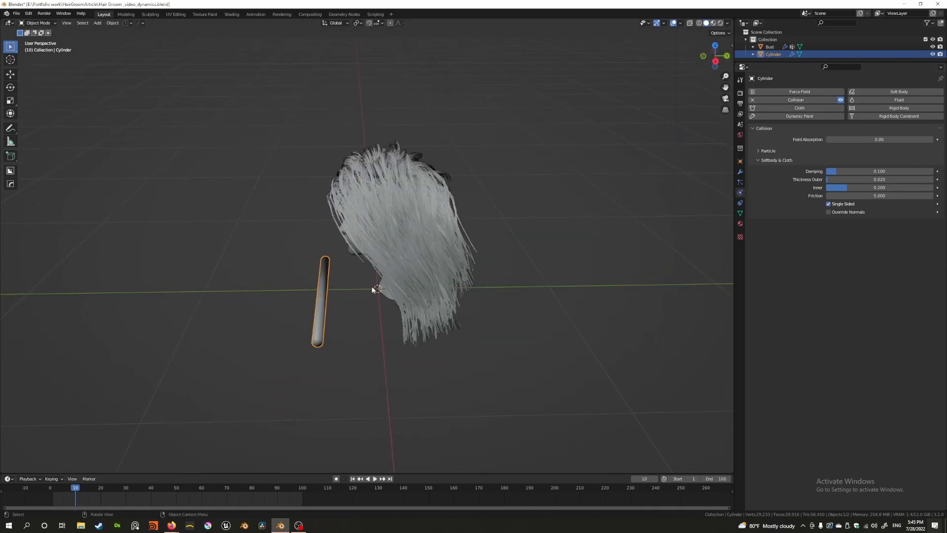
{"action": "key", "text": "shift+Left"}
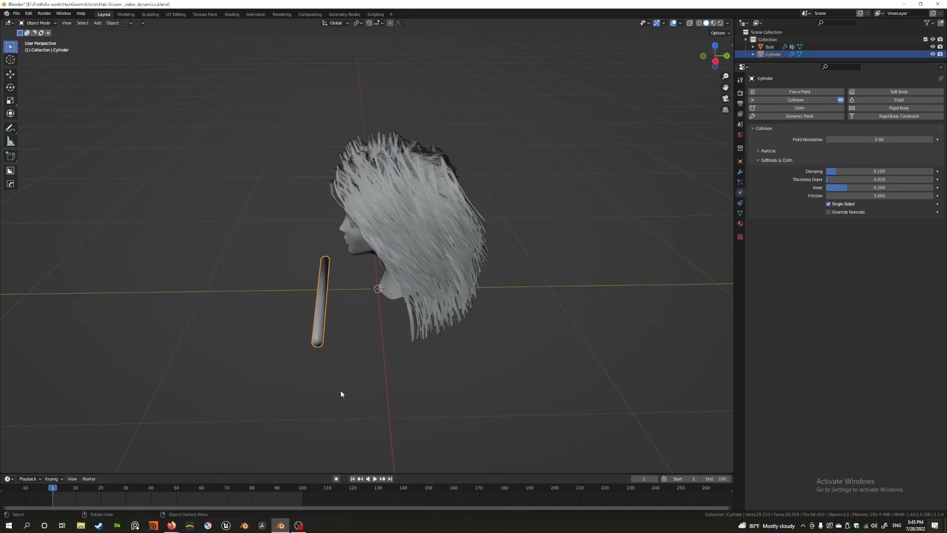
Move the cylinder along Y toward the bust and adjust its position so it sits beside the neck beneath the hair.
{"action": "key", "text": "g"}
{"action": "key", "text": "x"}
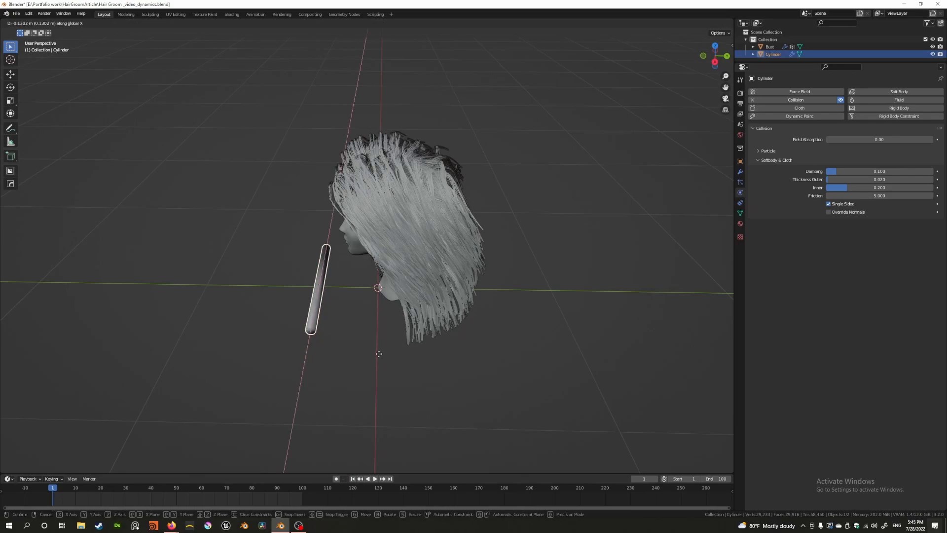
{"action": "key", "text": "y"}
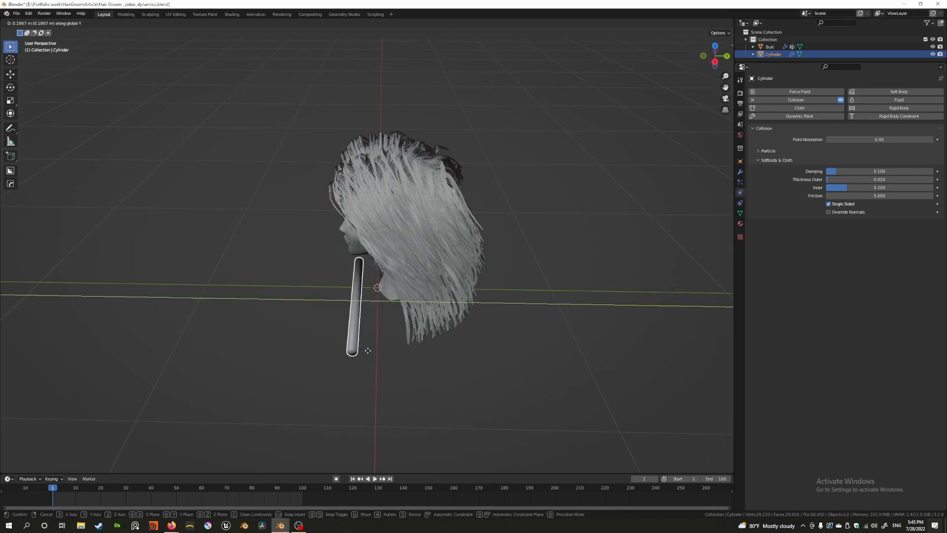
{"action": "left_click", "coordinate": [372, 350]}
{"action": "middle_click_drag", "start_coordinate": [371, 350], "coordinate": [366, 316]}
{"action": "scroll", "coordinate": [354, 323], "scroll_direction": "up", "scroll_amount": 4}
{"action": "key", "text": "g"}
{"action": "left_click", "coordinate": [388, 305]}
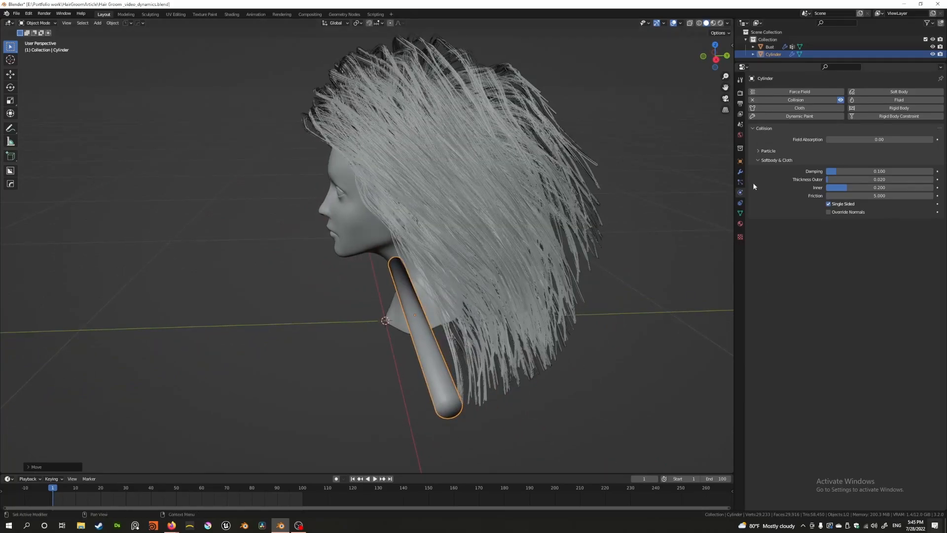
Play the hair simulation and inspect how the strands collide with the cylinder beside the neck.
{"action": "left_click", "coordinate": [739, 182]}
{"action": "middle_click_drag", "start_coordinate": [480, 279], "coordinate": [509, 309]}
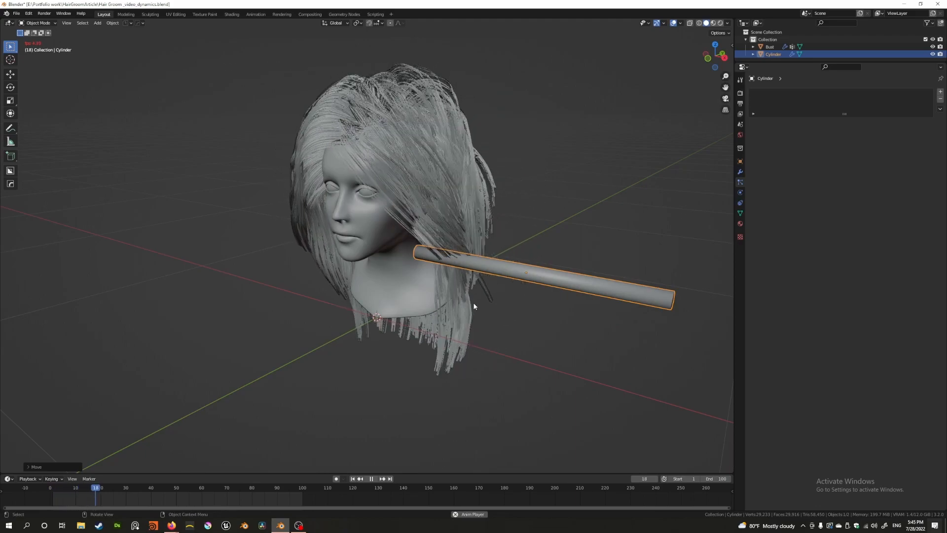
{"action": "key", "text": "space"}
{"action": "middle_click_drag", "start_coordinate": [473, 306], "coordinate": [410, 313]}
{"action": "key", "text": "space"}
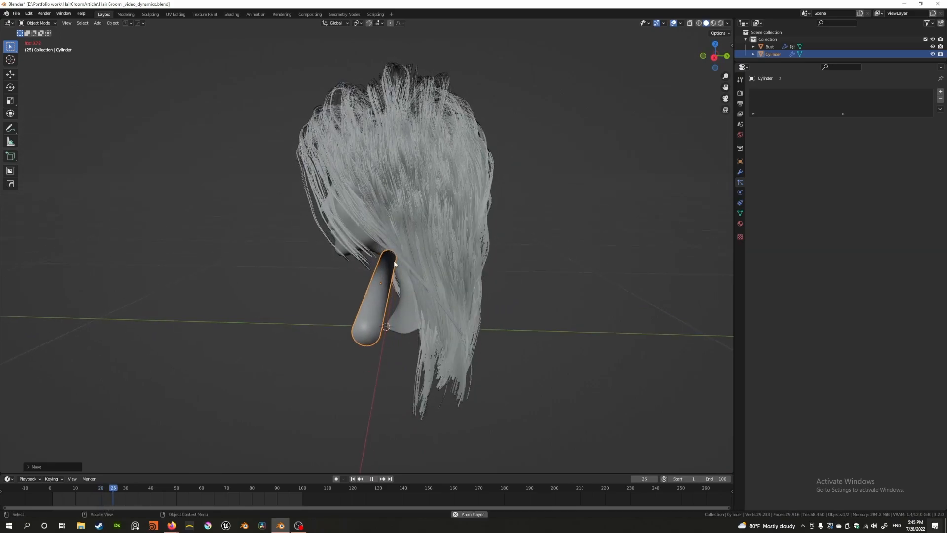
{"action": "key", "text": "space"}
{"action": "scroll", "coordinate": [383, 277], "scroll_direction": "up", "scroll_amount": 5}
{"action": "middle_click_drag", "start_coordinate": [381, 280], "coordinate": [408, 255]}
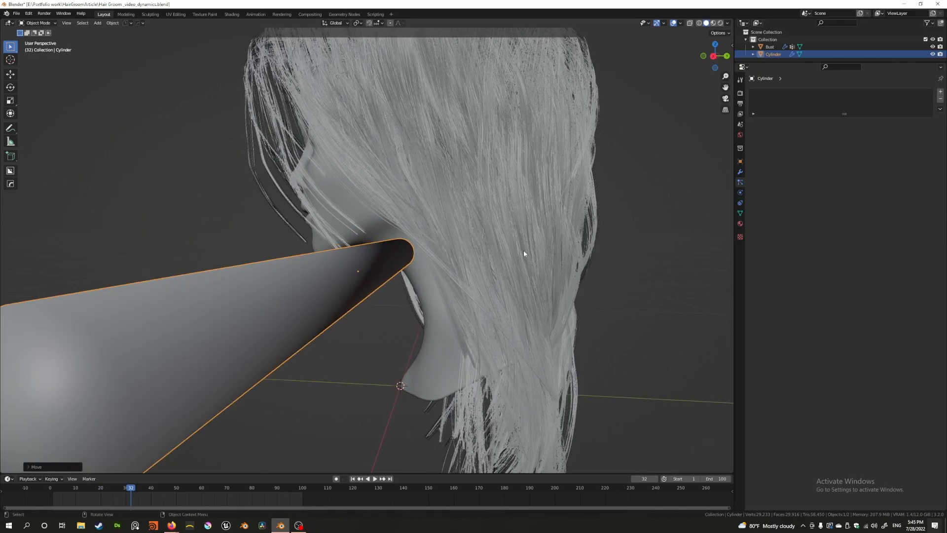
Set the cylinder's collision Thickness Outer to 0.001.
{"action": "left_click", "coordinate": [740, 193]}
{"action": "left_click", "coordinate": [740, 183]}
{"action": "left_click", "coordinate": [475, 184]}
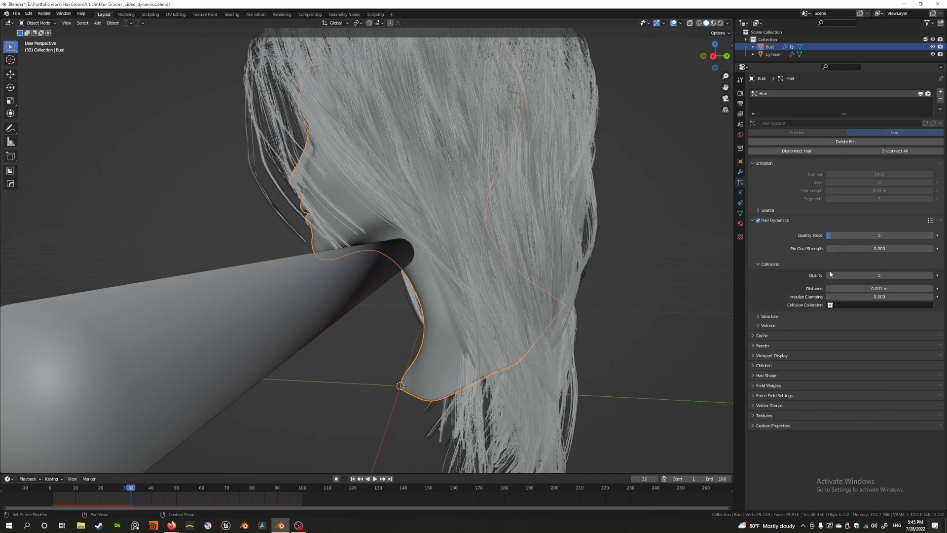
{"action": "middle_click_drag", "start_coordinate": [434, 231], "coordinate": [433, 317]}
{"action": "left_click", "coordinate": [433, 317]}
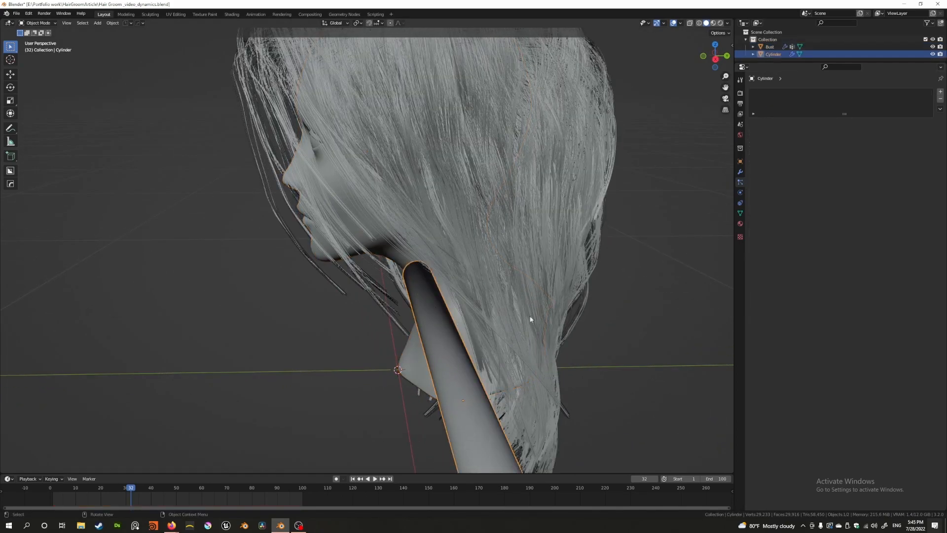
{"action": "left_click", "coordinate": [740, 192]}
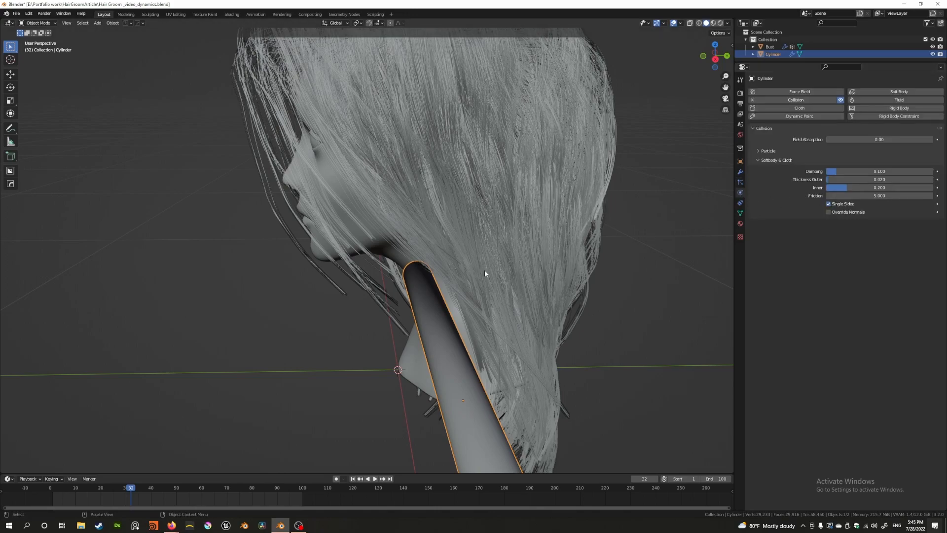
{"action": "left_click", "coordinate": [846, 180]}
{"action": "middle_click_drag", "start_coordinate": [548, 286], "coordinate": [513, 280]}
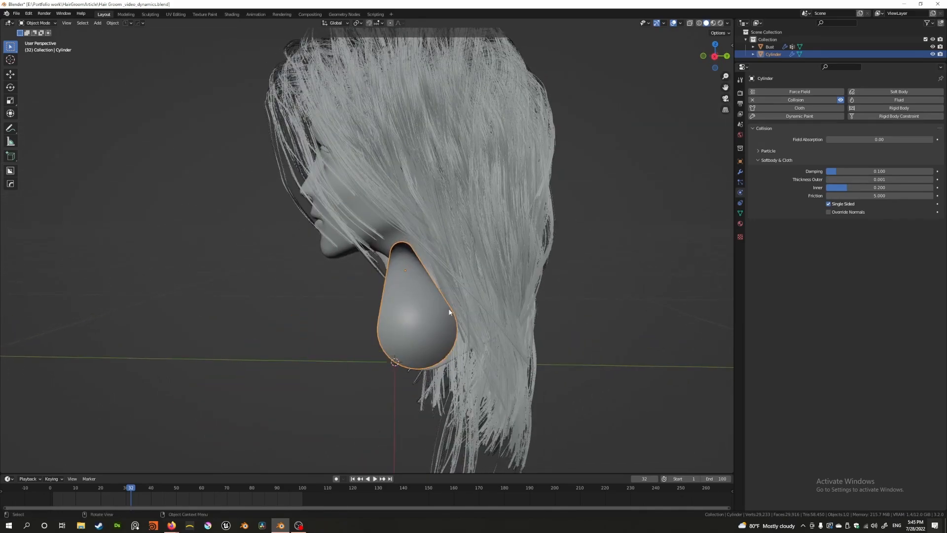
Replay the hair simulation from the first frame and examine the gap between the strands and the cylinder.
{"action": "key", "text": "shift+Left"}
{"action": "left_click", "coordinate": [371, 478]}
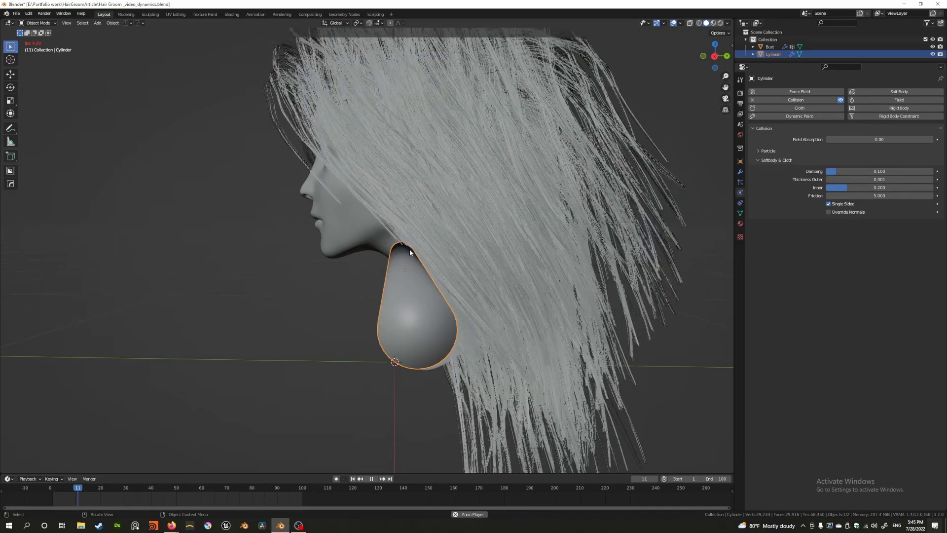
{"action": "key", "text": "space"}
{"action": "mouse_move", "coordinate": [394, 252]}
{"action": "middle_mouse_down"}
{"action": "mouse_move", "coordinate": [417, 263]}
{"action": "mouse_move", "coordinate": [408, 262]}
{"action": "middle_mouse_up"}
{"action": "scroll", "coordinate": [396, 254], "scroll_direction": "up", "scroll_amount": 3}
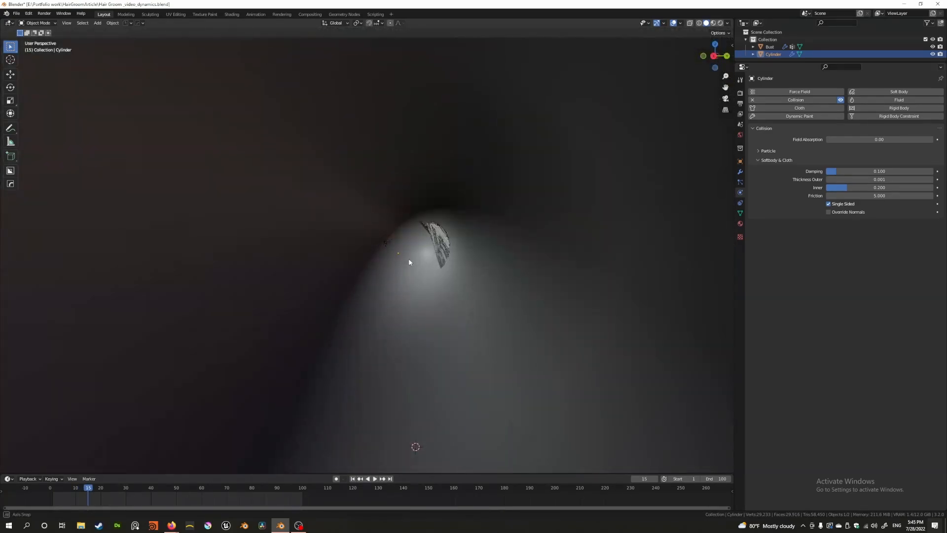
{"action": "scroll", "coordinate": [427, 258], "scroll_direction": "down", "scroll_amount": 8}
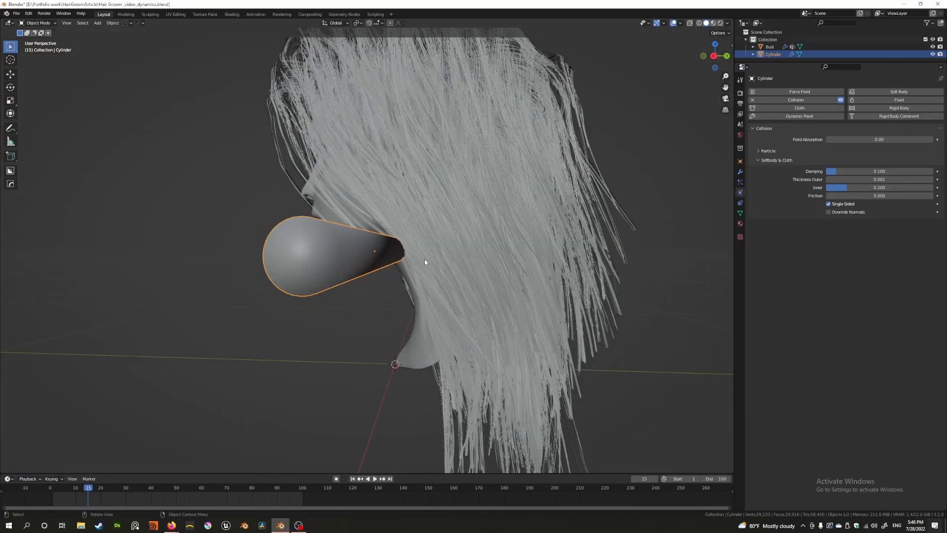
Examine the contact between hair and cylinder in right orthographic view and in wireframe shading, and return to solid shading.
{"action": "key", "text": "KP_1"}
{"action": "key", "text": "KP_3"}
{"action": "scroll", "coordinate": [429, 258], "scroll_direction": "up", "scroll_amount": 5}
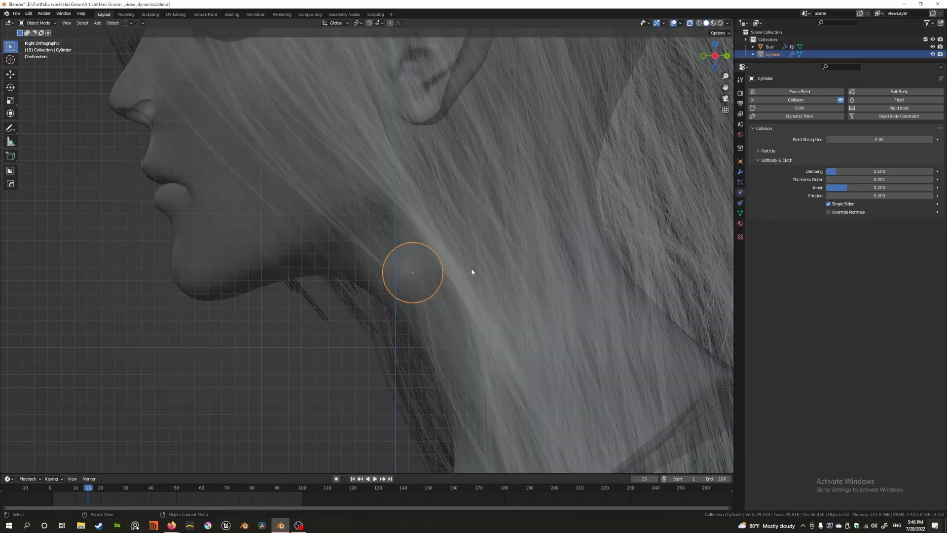
{"action": "middle_click_drag", "start_coordinate": [472, 267], "coordinate": [422, 282], "text": "shift"}
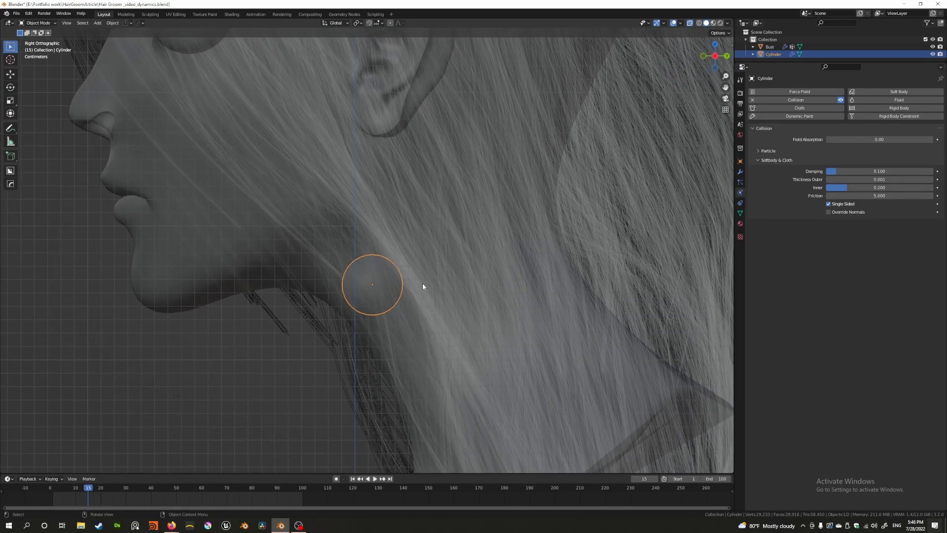
{"action": "scroll", "coordinate": [423, 283], "scroll_direction": "up", "scroll_amount": 1}
{"action": "left_click", "coordinate": [691, 23]}
{"action": "left_click", "coordinate": [691, 23]}
{"action": "left_click", "coordinate": [699, 23]}
{"action": "middle_click_drag", "start_coordinate": [436, 298], "coordinate": [414, 310]}
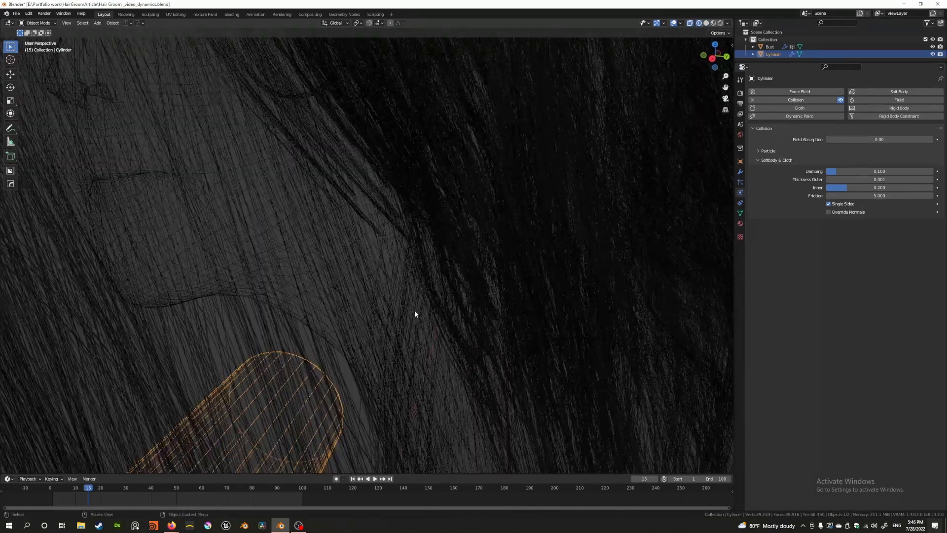
{"action": "scroll", "coordinate": [413, 311], "scroll_direction": "down", "scroll_amount": 6}
{"action": "middle_click_drag", "start_coordinate": [341, 350], "coordinate": [352, 324]}
{"action": "left_click", "coordinate": [706, 24]}
{"action": "mouse_move", "coordinate": [557, 152]}
{"action": "middle_mouse_down"}
{"action": "mouse_move", "coordinate": [535, 164]}
{"action": "mouse_move", "coordinate": [567, 145]}
{"action": "mouse_move", "coordinate": [524, 164]}
{"action": "middle_mouse_up"}
{"action": "key", "text": "KP_3"}
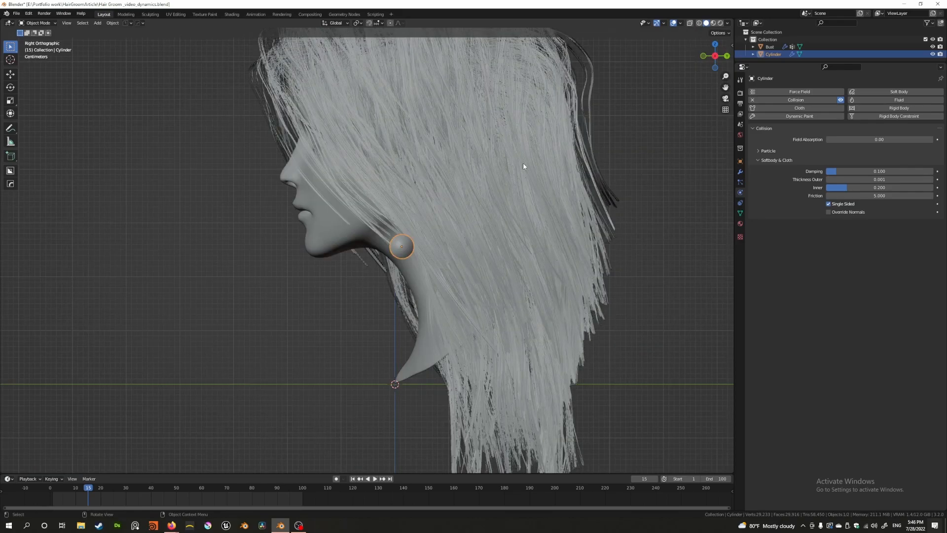
Set the cylinder's collision Thickness Outer to 0.005.
{"action": "scroll", "coordinate": [448, 250], "scroll_direction": "up", "scroll_amount": 10}
{"action": "middle_click_drag", "start_coordinate": [414, 265], "coordinate": [381, 269]}
{"action": "scroll", "coordinate": [283, 230], "scroll_direction": "up", "scroll_amount": 1}
{"action": "scroll", "coordinate": [382, 274], "scroll_direction": "down", "scroll_amount": 8}
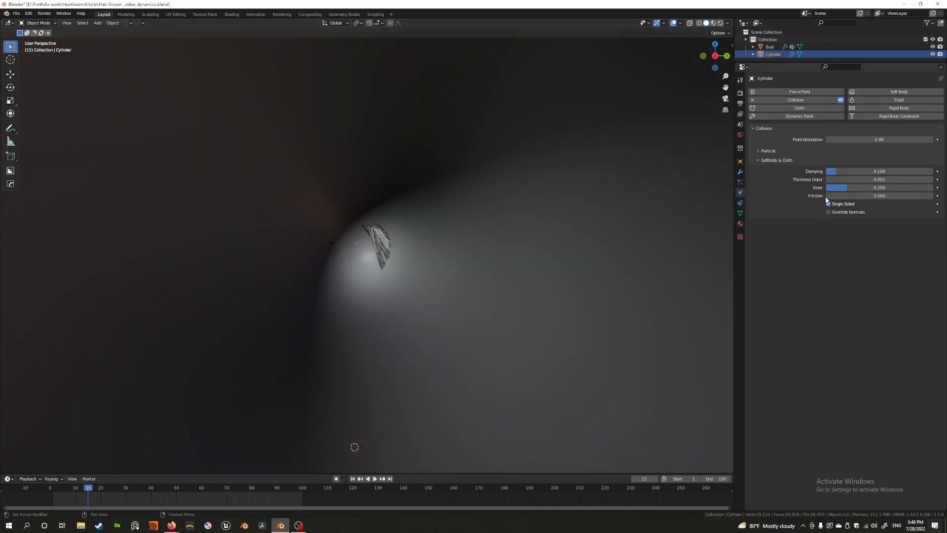
{"action": "left_click", "coordinate": [856, 179]}
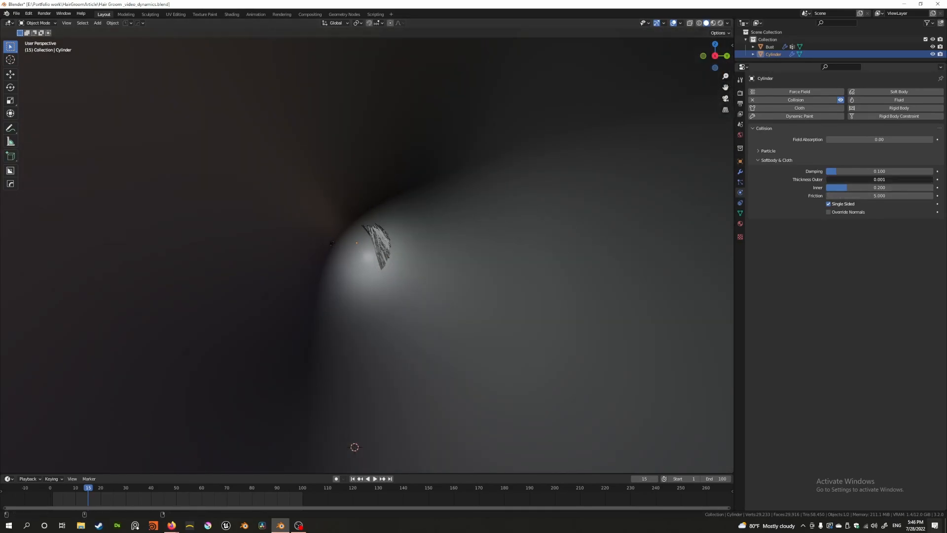
{"action": "key", "text": "Return"}
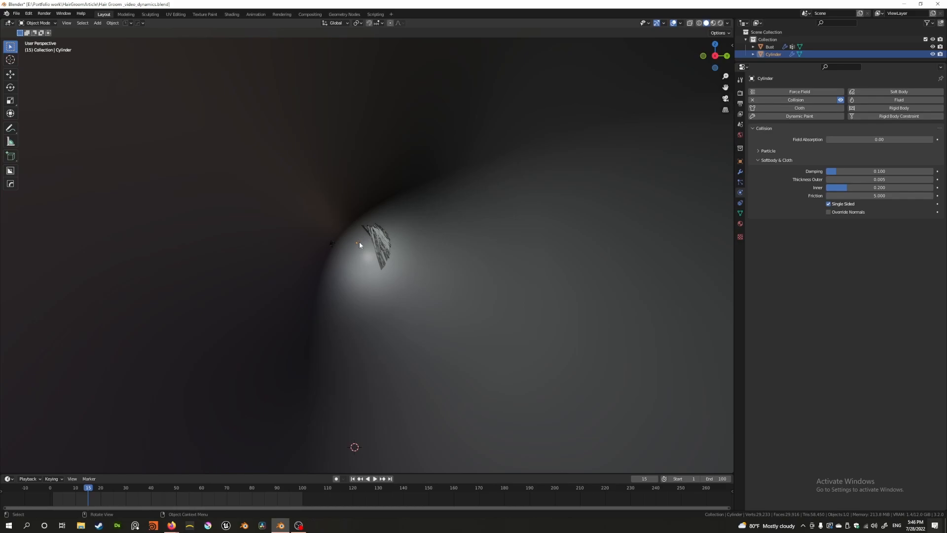
Rerun the hair simulation from the first frame and check whether strands pass through the cylinder.
{"action": "scroll", "coordinate": [380, 232], "scroll_direction": "down", "scroll_amount": 5}
{"action": "middle_click_drag", "start_coordinate": [335, 239], "coordinate": [342, 273]}
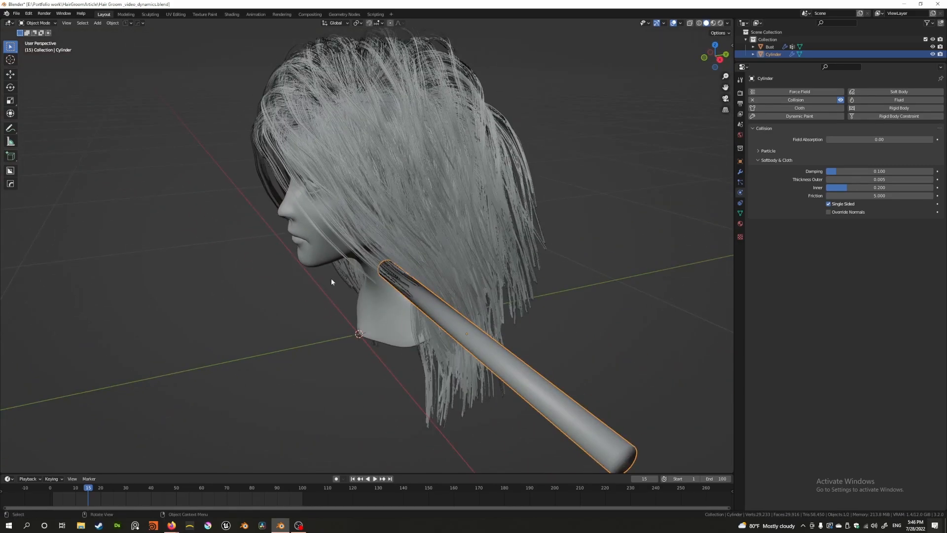
{"action": "left_click", "coordinate": [353, 479]}
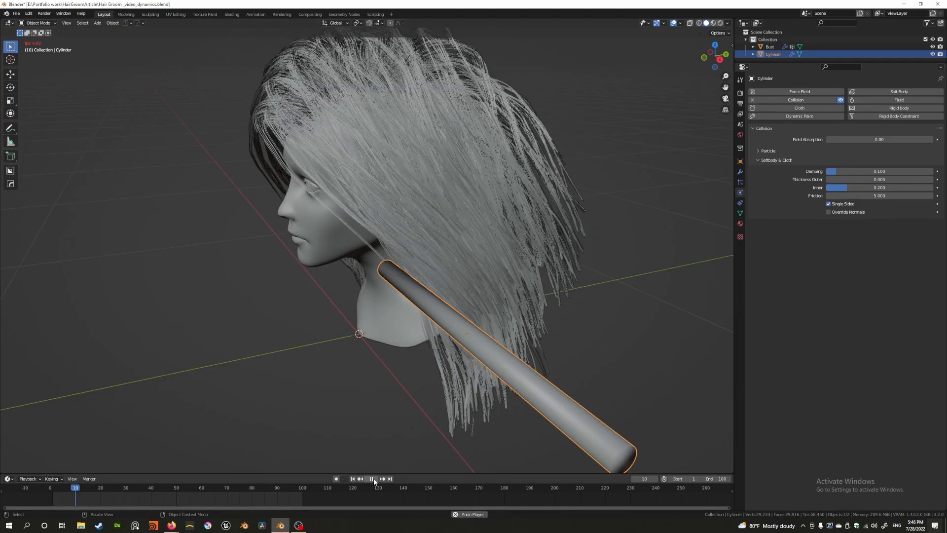
{"action": "left_click", "coordinate": [372, 478]}
{"action": "middle_click_drag", "start_coordinate": [353, 382], "coordinate": [254, 346]}
{"action": "scroll", "coordinate": [312, 348], "scroll_direction": "up", "scroll_amount": 2}
{"action": "scroll", "coordinate": [317, 345], "scroll_direction": "up", "scroll_amount": 4}
Set the cylinder's collision Thickness Outer to 0.007 and replay the hair simulation from the first frame.
{"action": "middle_click_drag", "start_coordinate": [329, 283], "coordinate": [712, 264]}
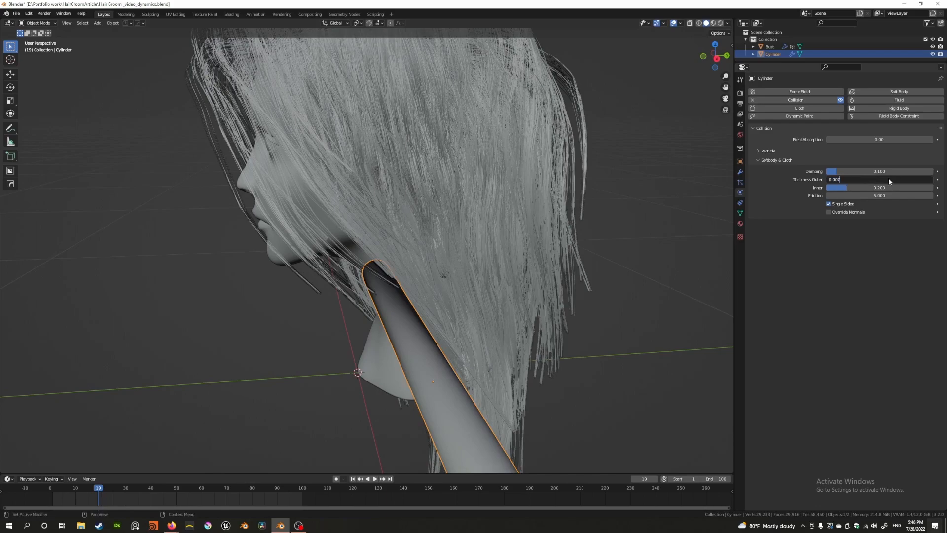
{"action": "left_click", "coordinate": [352, 479]}
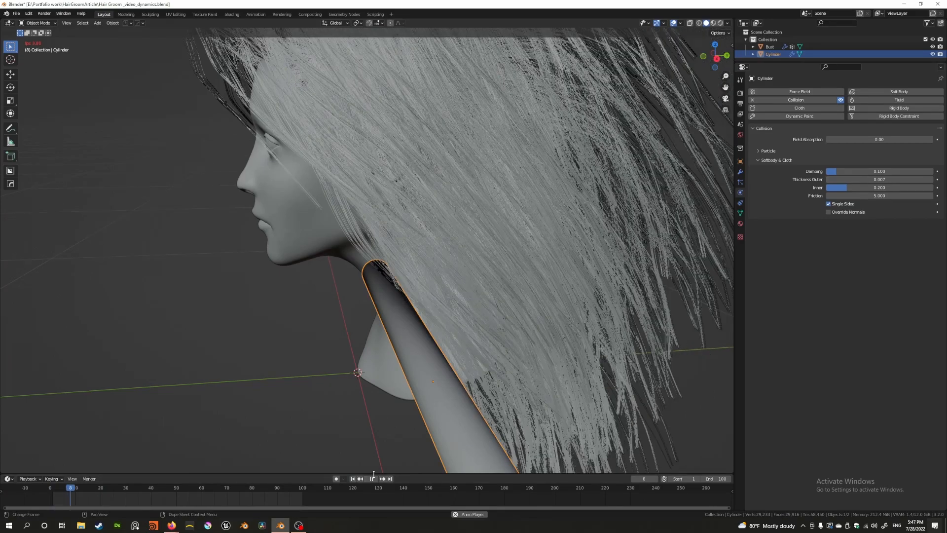
{"action": "key", "text": "space"}
{"action": "middle_click_drag", "start_coordinate": [333, 388], "coordinate": [427, 348]}
{"action": "scroll", "coordinate": [327, 369], "scroll_direction": "up", "scroll_amount": 1}
Duplicate the cylinder along X to the opposite side of the neck and return the timeline to the first frame.
{"action": "scroll", "coordinate": [333, 360], "scroll_direction": "down", "scroll_amount": 3}
{"action": "key", "text": "shift+d"}
{"action": "key", "text": "x"}
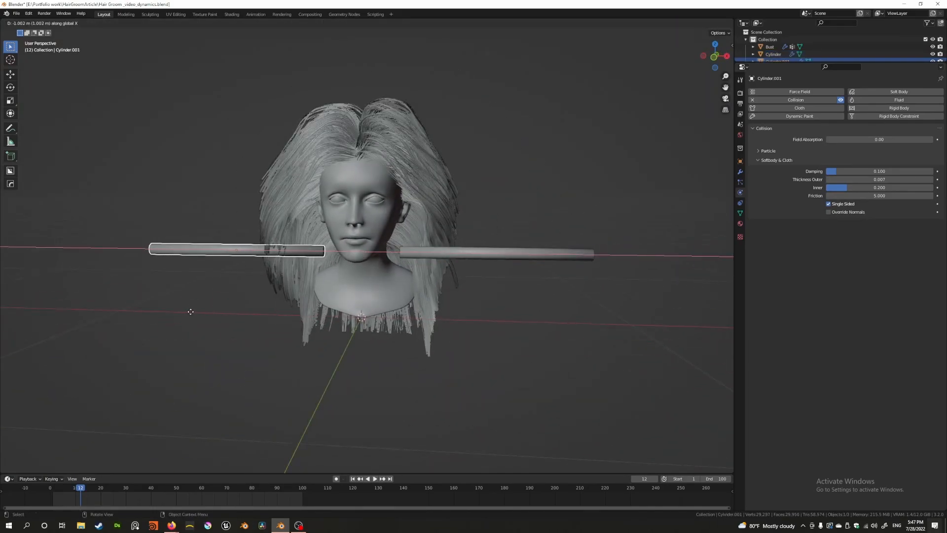
{"action": "left_click", "coordinate": [263, 399]}
{"action": "left_click", "coordinate": [353, 478]}
Create a new collection, Collection 2, and move the duplicated cylinder into it.
{"action": "middle_click_drag", "start_coordinate": [332, 385], "coordinate": [254, 383]}
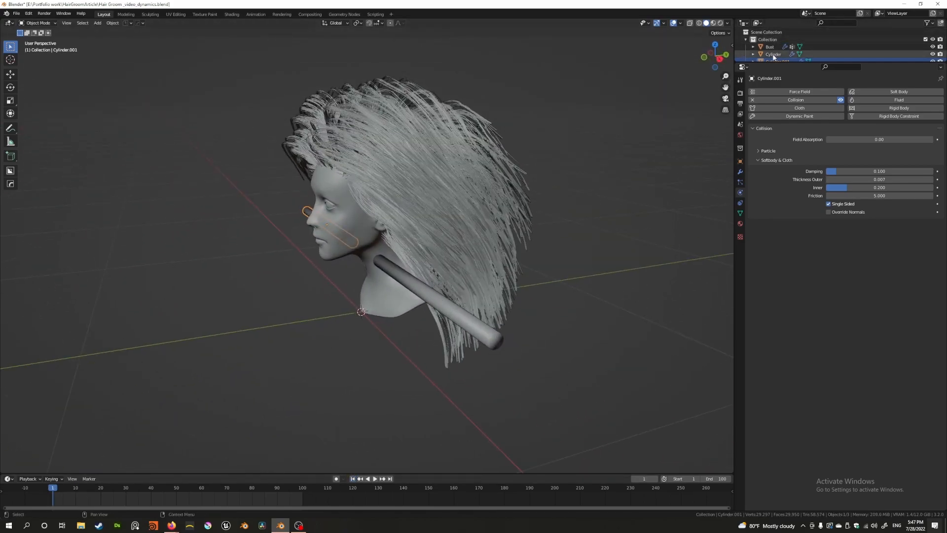
{"action": "left_click_drag", "start_coordinate": [779, 64], "coordinate": [779, 155]}
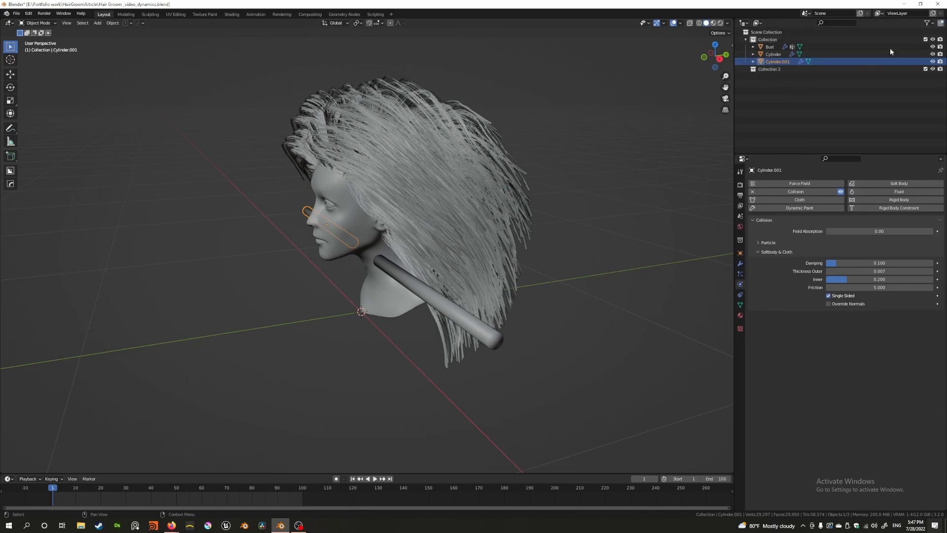
{"action": "left_click_drag", "start_coordinate": [774, 62], "coordinate": [770, 69]}
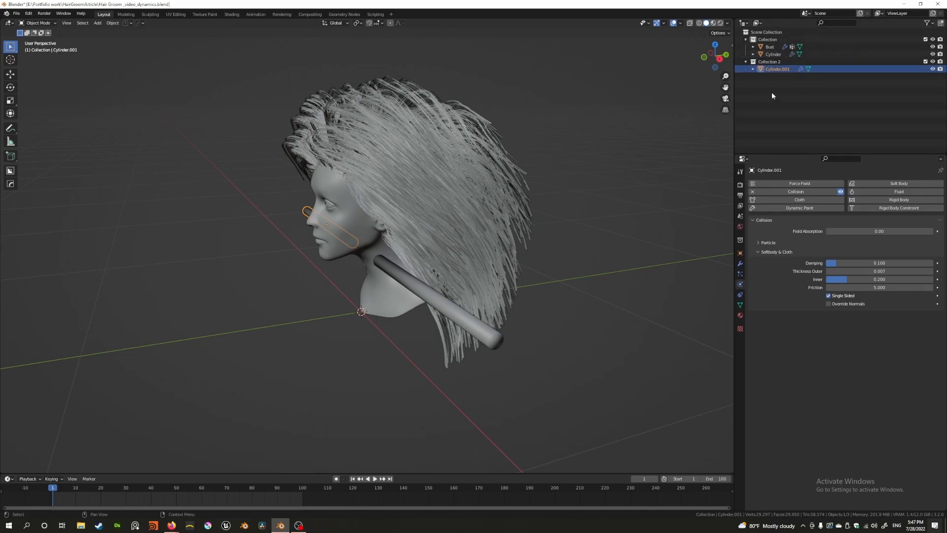
{"action": "left_click", "coordinate": [673, 92]}
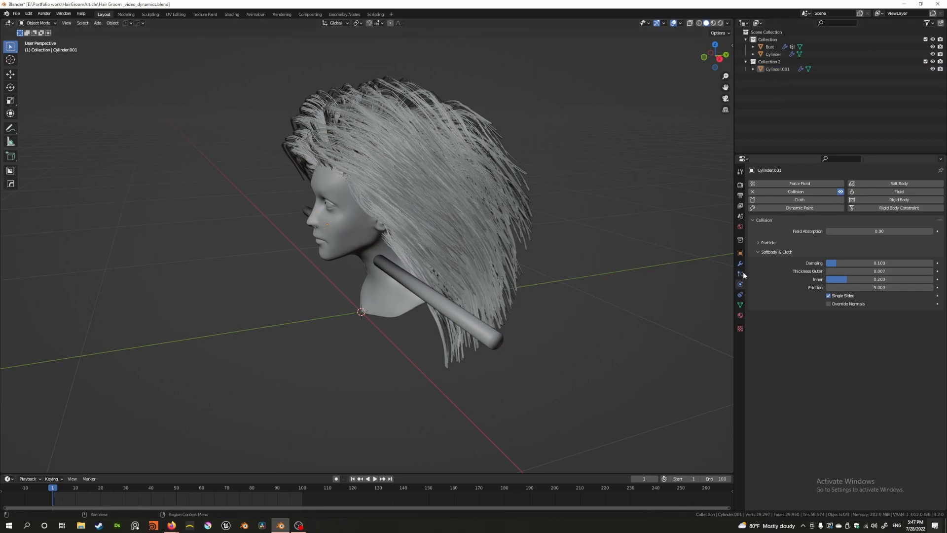
Assign Collection 2 as the Collision Collection in the bust's hair dynamics.
{"action": "left_click", "coordinate": [473, 206]}
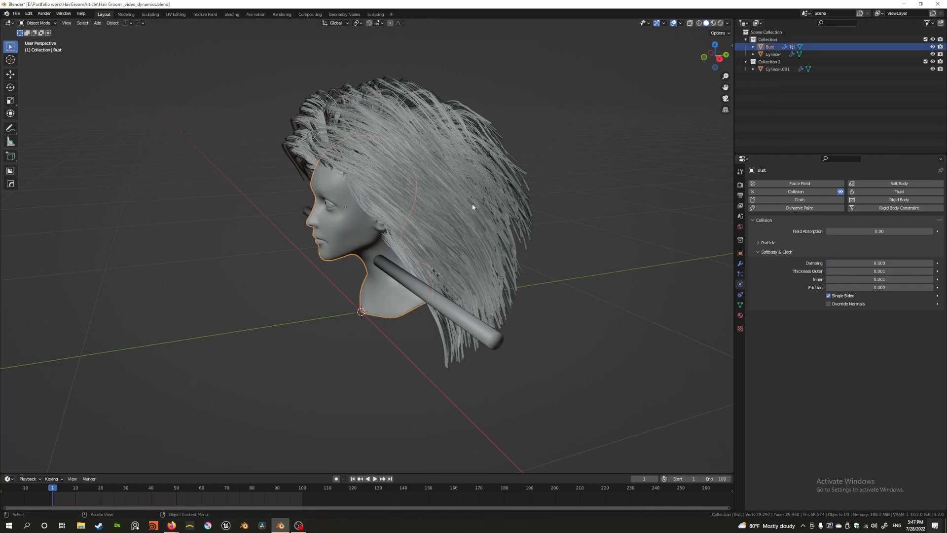
{"action": "left_click", "coordinate": [740, 274]}
{"action": "left_click", "coordinate": [851, 397]}
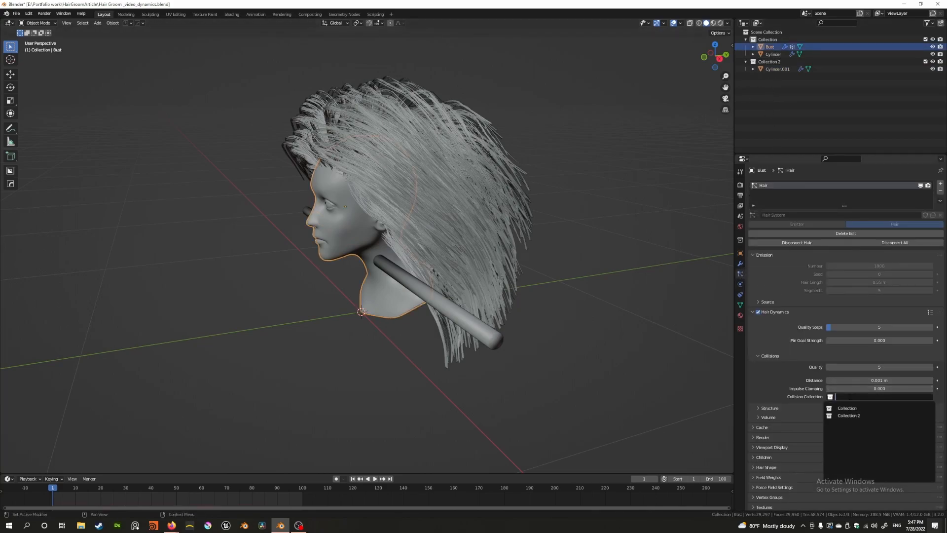
{"action": "left_click", "coordinate": [848, 414]}
Play the hair simulation and compare how the strands interact with the cylinders on both sides of the neck.
{"action": "middle_click_drag", "start_coordinate": [501, 258], "coordinate": [471, 226]}
{"action": "key", "text": "space"}
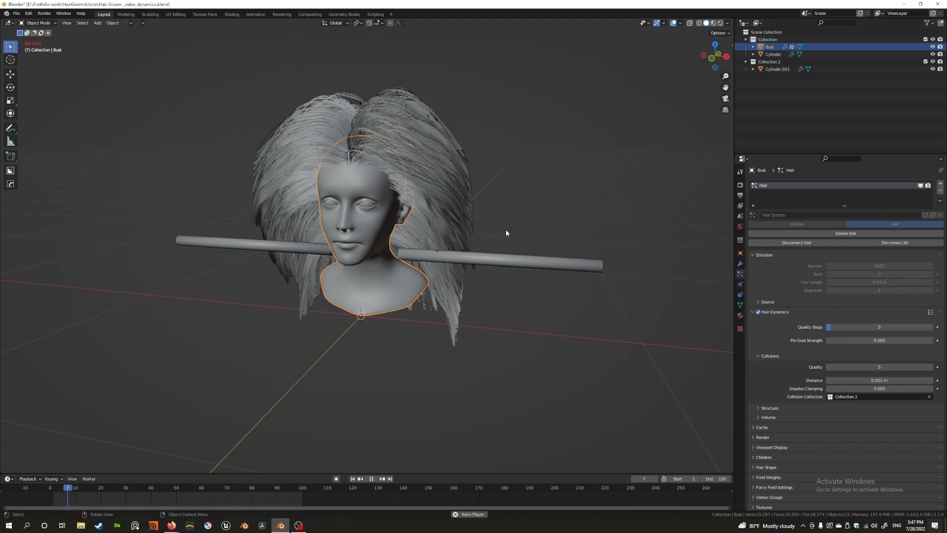
{"action": "key", "text": "space"}
{"action": "middle_click_drag", "start_coordinate": [461, 253], "coordinate": [418, 259]}
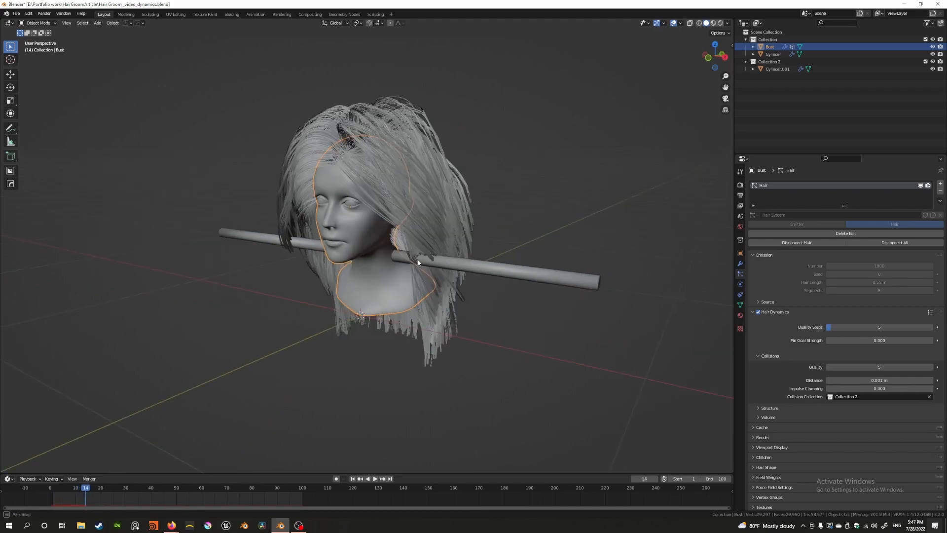
{"action": "scroll", "coordinate": [426, 259], "scroll_direction": "up", "scroll_amount": 4}
{"action": "middle_click_drag", "start_coordinate": [502, 271], "coordinate": [248, 262]}
{"action": "left_click", "coordinate": [481, 280]}
{"action": "left_click", "coordinate": [247, 265]}
Continue the hair simulation and inspect the strands around the original cylinder, which lies outside the collision collection.
{"action": "scroll", "coordinate": [286, 266], "scroll_direction": "down", "scroll_amount": 3}
{"action": "middle_click_drag", "start_coordinate": [328, 268], "coordinate": [356, 286]}
{"action": "key", "text": "space"}
{"action": "key", "text": "space"}
{"action": "scroll", "coordinate": [378, 257], "scroll_direction": "up", "scroll_amount": 3}
{"action": "left_click", "coordinate": [444, 285]}
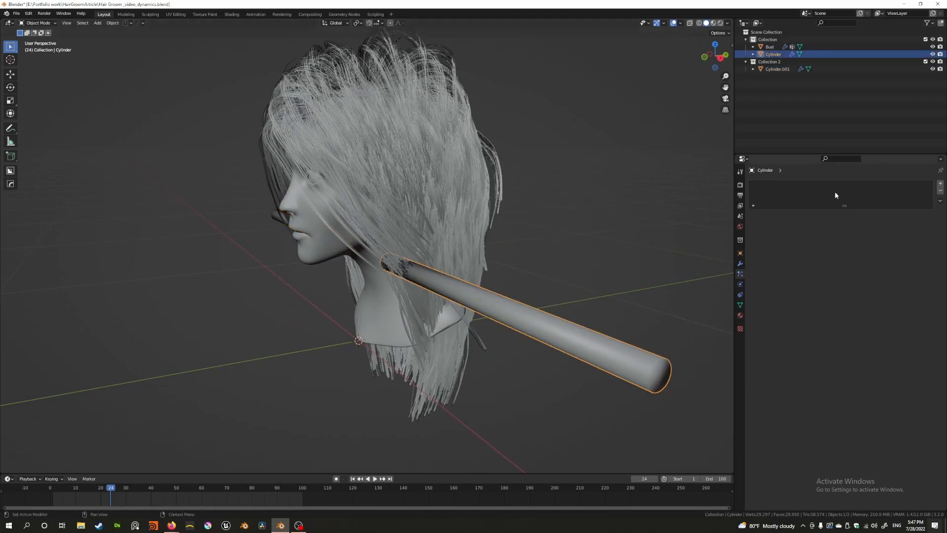
{"action": "left_click", "coordinate": [740, 284]}
{"action": "left_click", "coordinate": [739, 274]}
{"action": "middle_click_drag", "start_coordinate": [488, 299], "coordinate": [433, 235]}
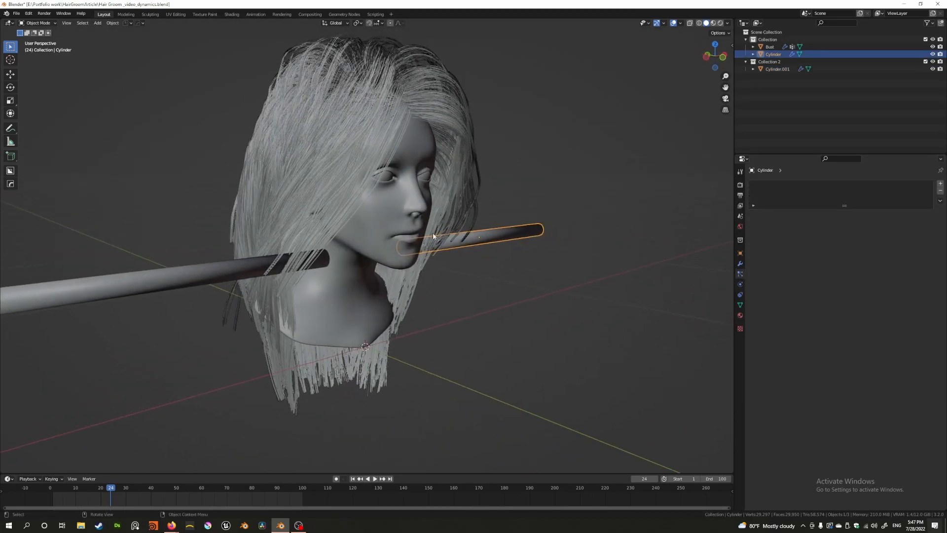
Review the Collision modifier and physics setup of the cylinder in Collection 2 and the bust's hair collision settings.
{"action": "left_click", "coordinate": [245, 272]}
{"action": "left_click", "coordinate": [776, 61]}
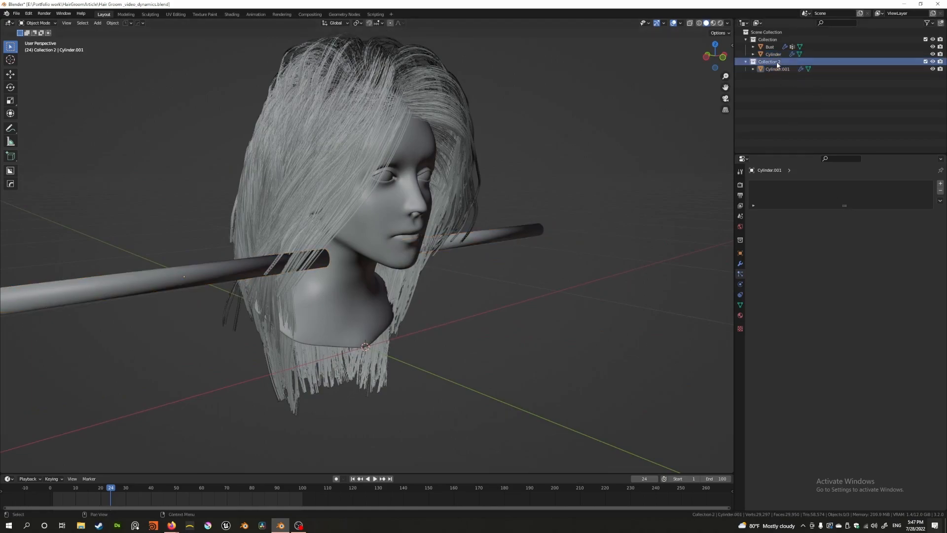
{"action": "left_click", "coordinate": [740, 264]}
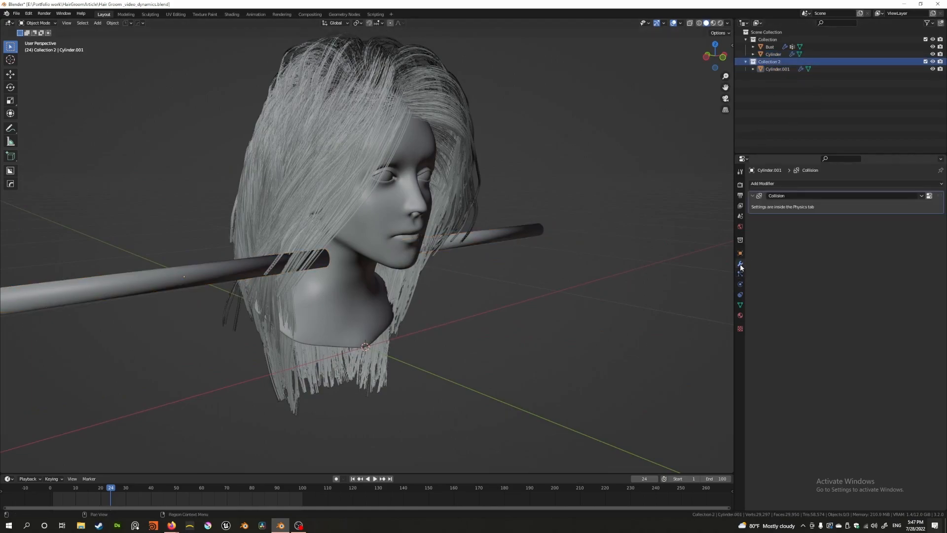
{"action": "left_click", "coordinate": [740, 285]}
{"action": "left_click", "coordinate": [739, 273]}
{"action": "left_click", "coordinate": [391, 156]}
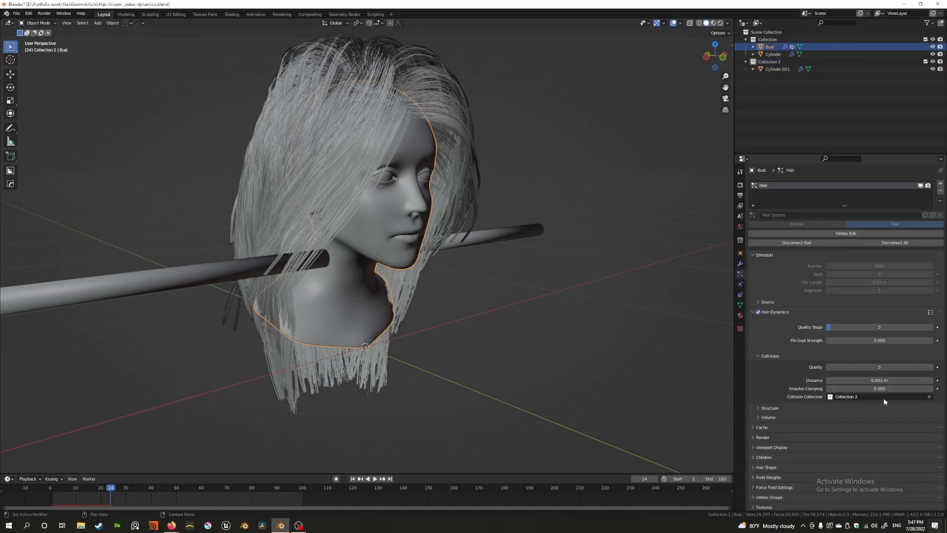
Delete both cylinders beside the bust's neck.
{"action": "middle_click_drag", "start_coordinate": [482, 247], "coordinate": [539, 262]}
{"action": "scroll", "coordinate": [430, 243], "scroll_direction": "down", "scroll_amount": 3}
{"action": "scroll", "coordinate": [424, 232], "scroll_direction": "up", "scroll_amount": 3}
{"action": "left_click", "coordinate": [539, 261]}
{"action": "key", "text": "x"}
{"action": "key", "text": "Escape"}
{"action": "key", "text": "x"}
{"action": "left_click", "coordinate": [493, 258]}
{"action": "left_click", "coordinate": [194, 249]}
{"action": "key", "text": "x"}
{"action": "left_click", "coordinate": [193, 248]}
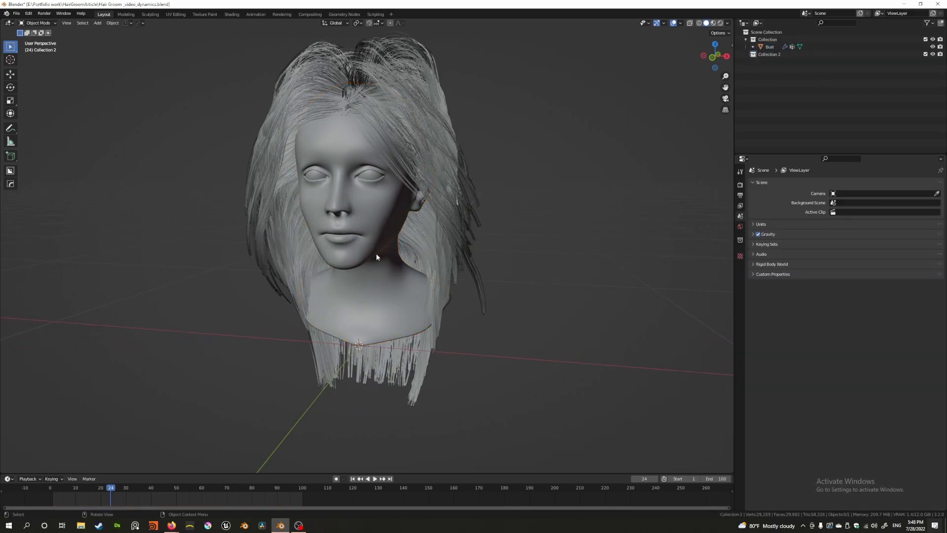
Clear the Collision Collection in the bust's hair dynamics.
{"action": "middle_click_drag", "start_coordinate": [193, 249], "coordinate": [372, 252]}
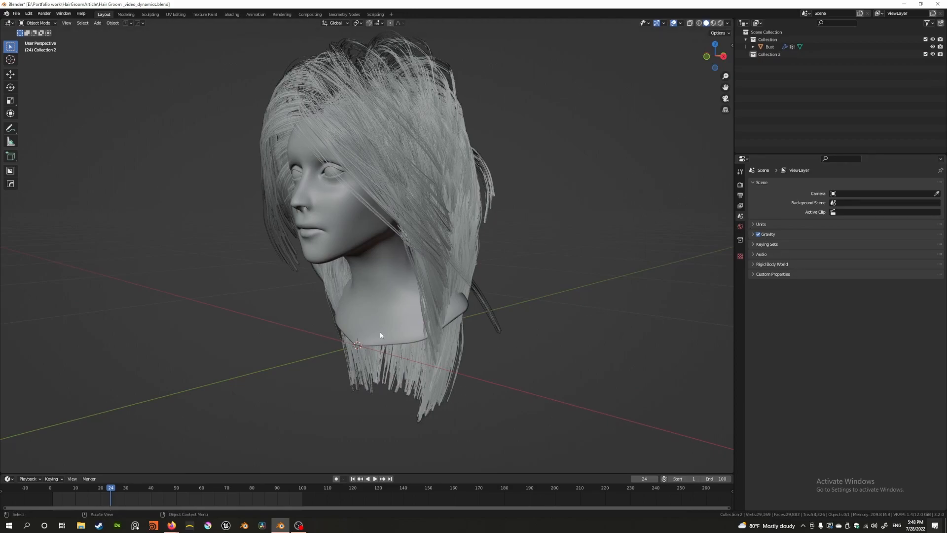
{"action": "middle_click_drag", "start_coordinate": [348, 294], "coordinate": [151, 219]}
{"action": "middle_click_drag", "start_coordinate": [280, 290], "coordinate": [395, 244]}
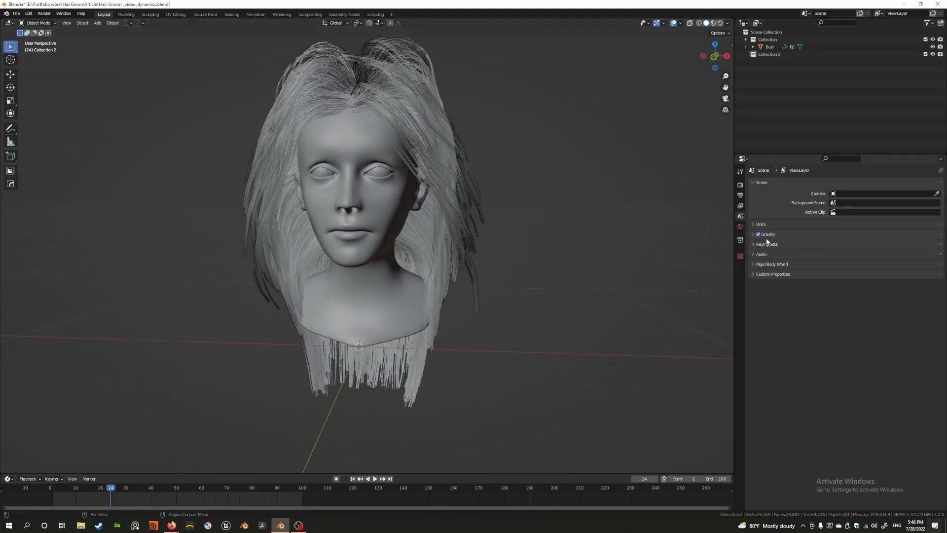
{"action": "left_click", "coordinate": [390, 185]}
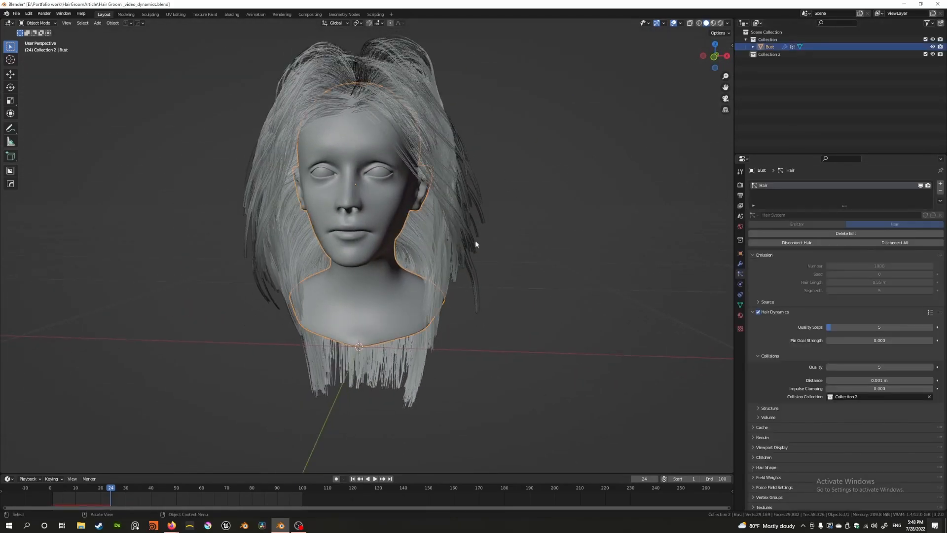
{"action": "left_click", "coordinate": [929, 397]}
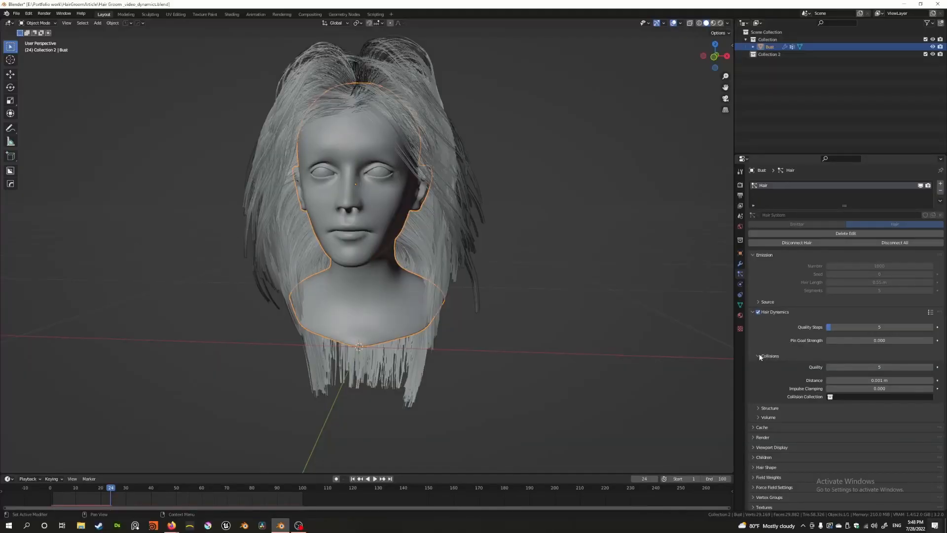
Collapse the Collisions settings and expand the Volume settings of the bust's hair dynamics.
{"action": "left_click", "coordinate": [760, 356]}
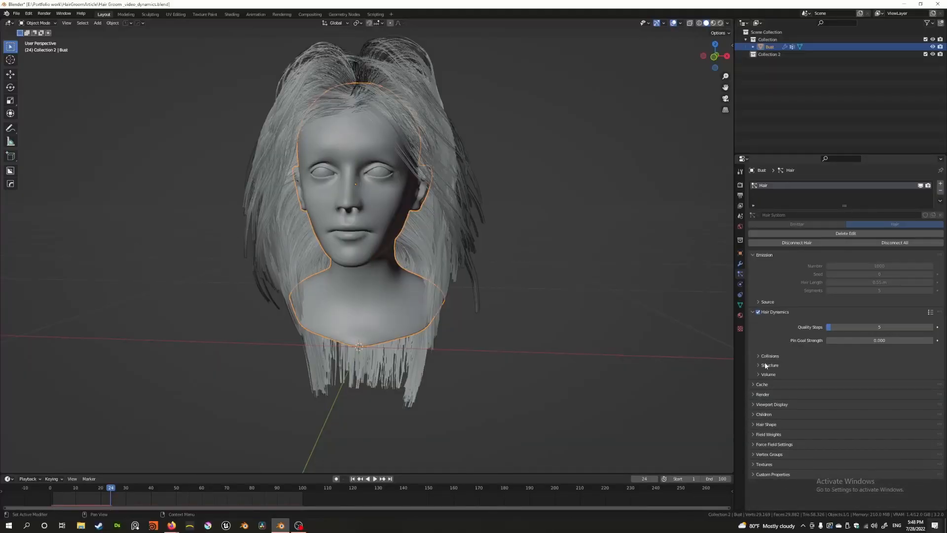
{"action": "middle_click_drag", "start_coordinate": [408, 269], "coordinate": [427, 283]}
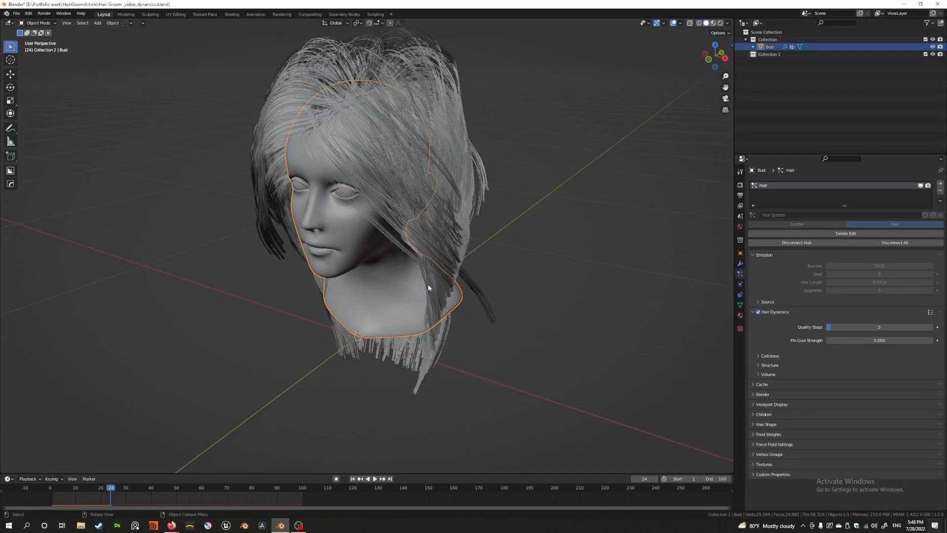
{"action": "left_click", "coordinate": [759, 355]}
{"action": "left_click", "coordinate": [760, 356]}
{"action": "left_click", "coordinate": [759, 375]}
{"action": "middle_click_drag", "start_coordinate": [517, 308], "coordinate": [445, 269]}
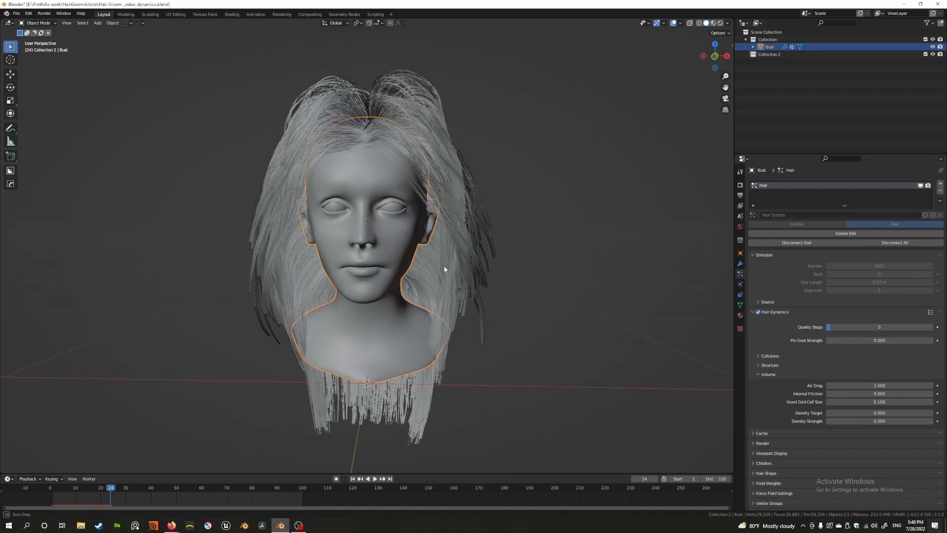
Play the hair simulation from frame 1, pause it and examine how the strands fall without the cylinders.
{"action": "left_click", "coordinate": [352, 478]}
{"action": "scroll", "coordinate": [335, 414], "scroll_direction": "down", "scroll_amount": 2}
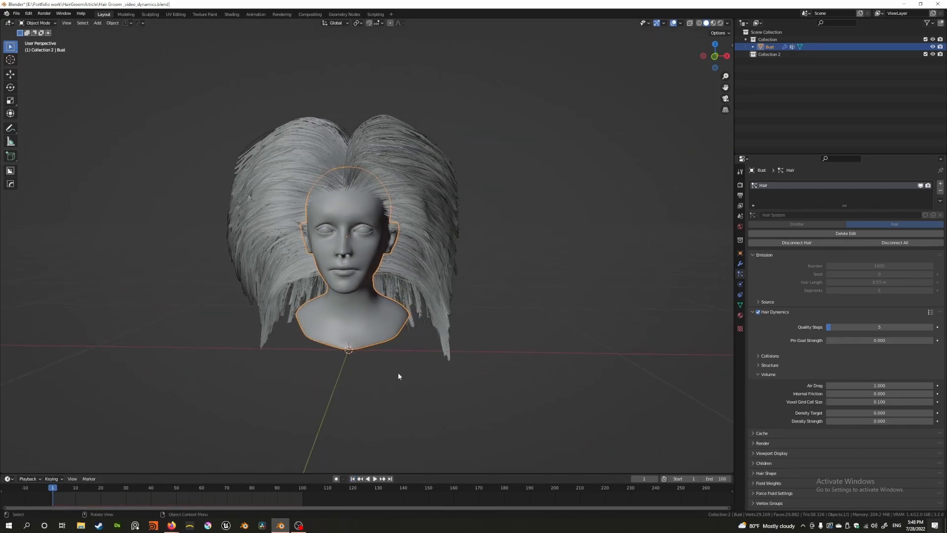
{"action": "middle_click_drag", "start_coordinate": [419, 271], "coordinate": [388, 459]}
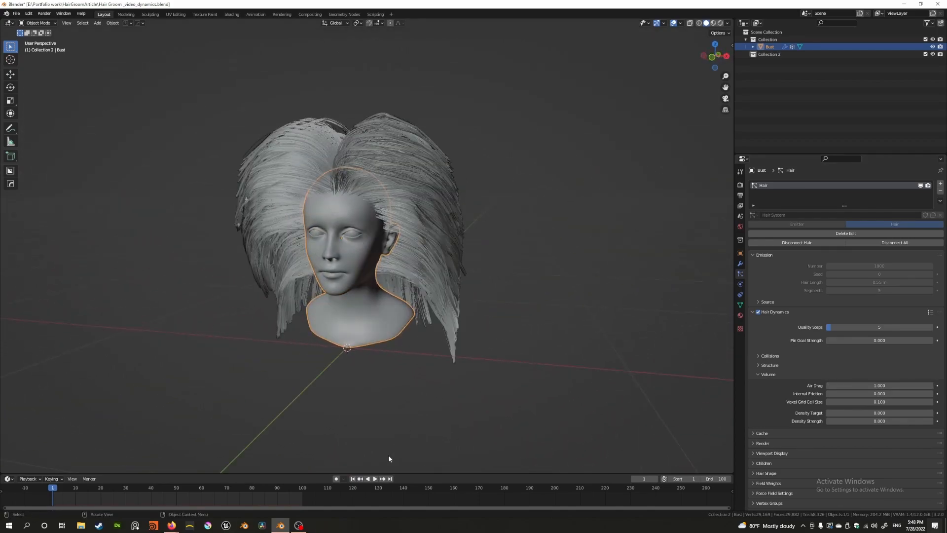
{"action": "left_click", "coordinate": [370, 480]}
{"action": "left_click", "coordinate": [370, 480]}
{"action": "left_click", "coordinate": [353, 479]}
{"action": "left_click", "coordinate": [374, 479]}
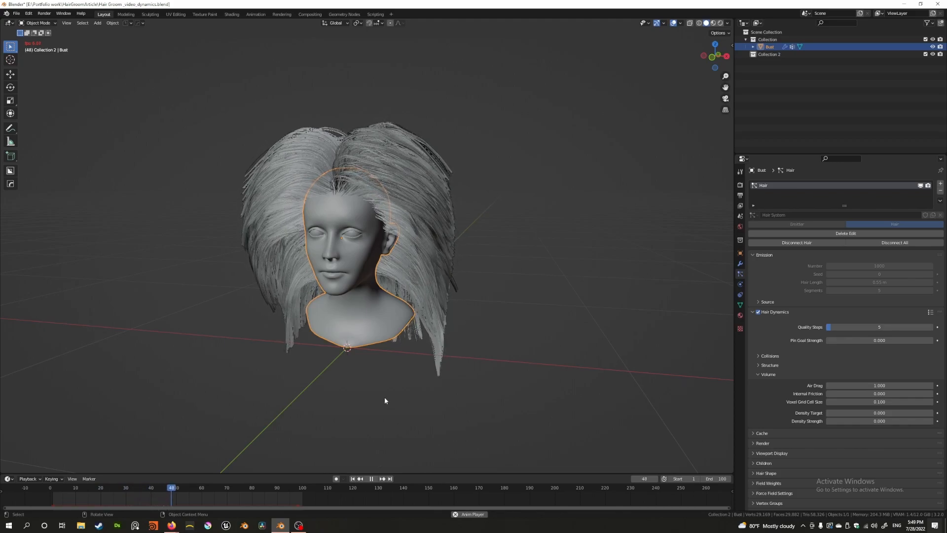
{"action": "key", "text": "space"}
{"action": "middle_click_drag", "start_coordinate": [383, 396], "coordinate": [687, 394]}
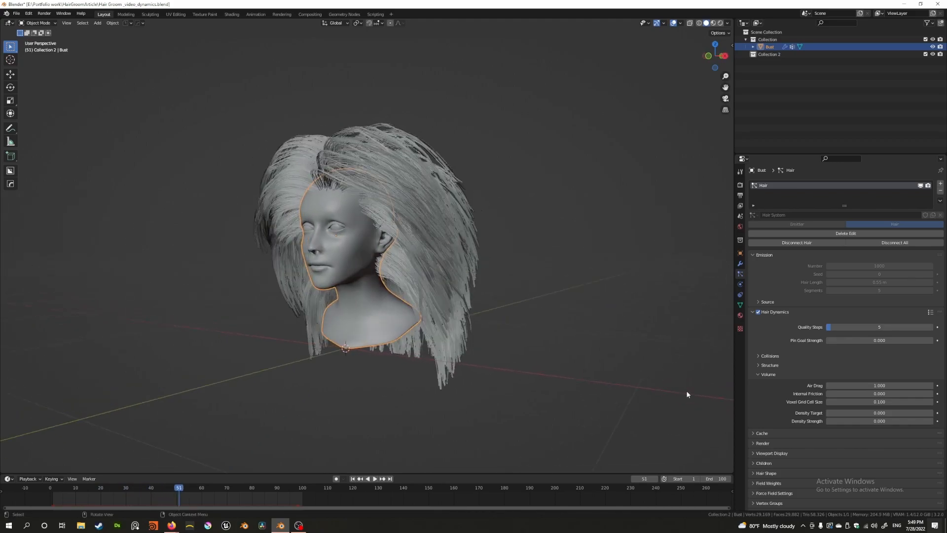
Set the hair's structure Stiffness to 0.1 and replay the simulation from the first frame to inspect the strands.
{"action": "left_click", "coordinate": [769, 365]}
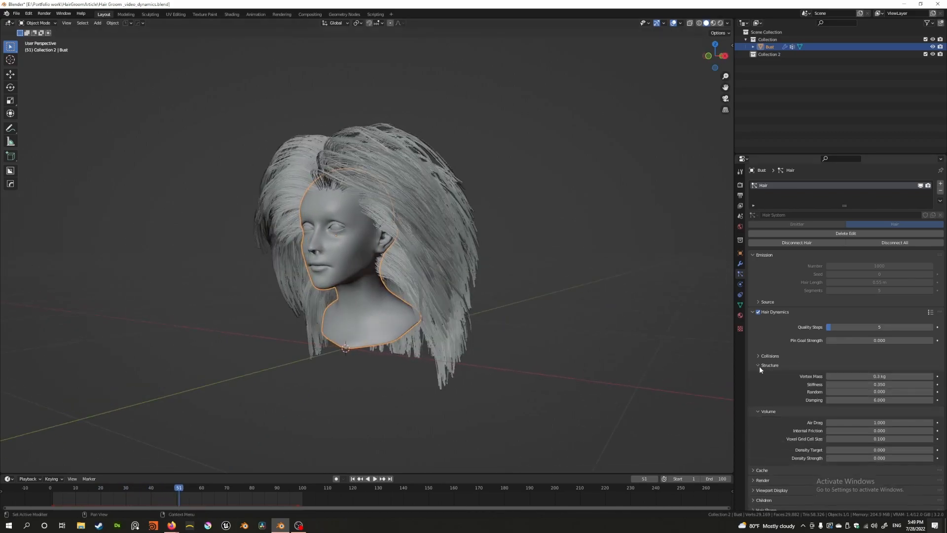
{"action": "left_click", "coordinate": [870, 384]}
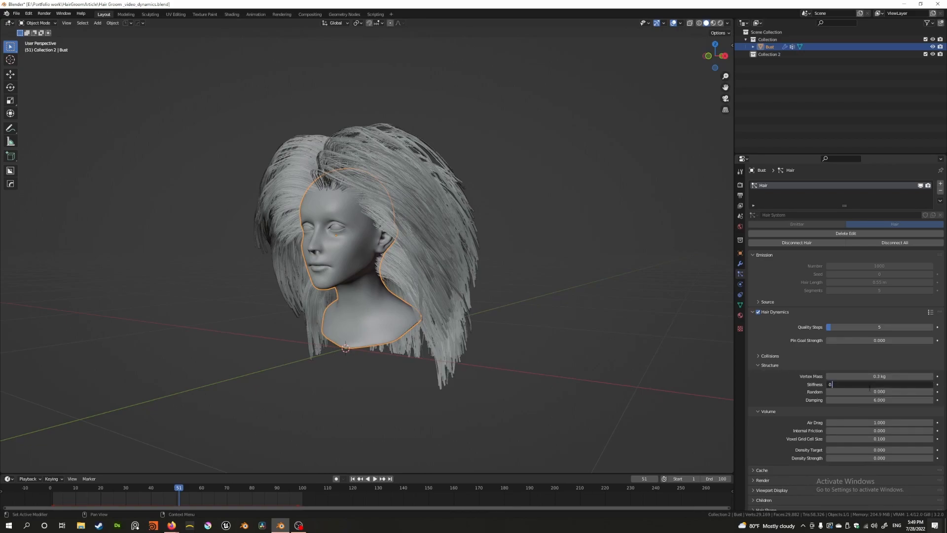
{"action": "key", "text": "Return"}
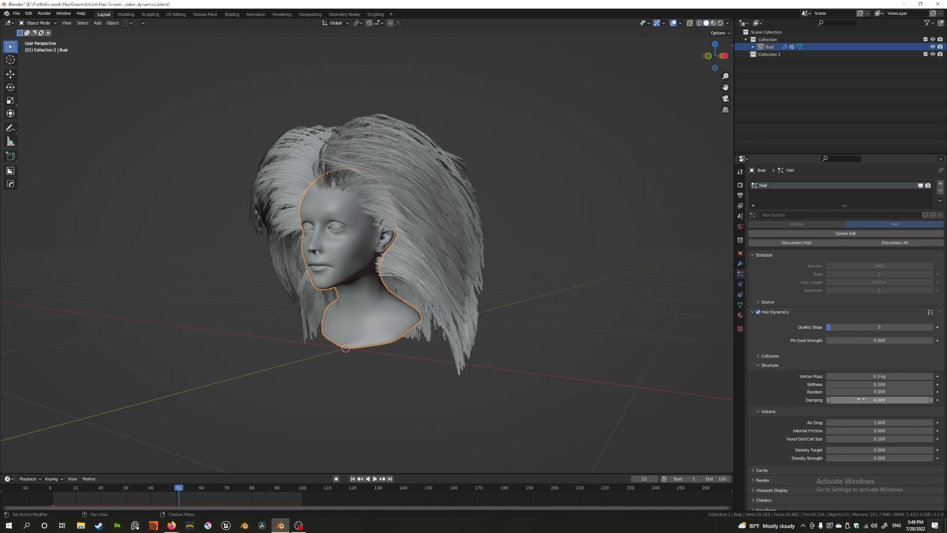
{"action": "key", "text": "shift+Left"}
{"action": "left_click", "coordinate": [375, 479]}
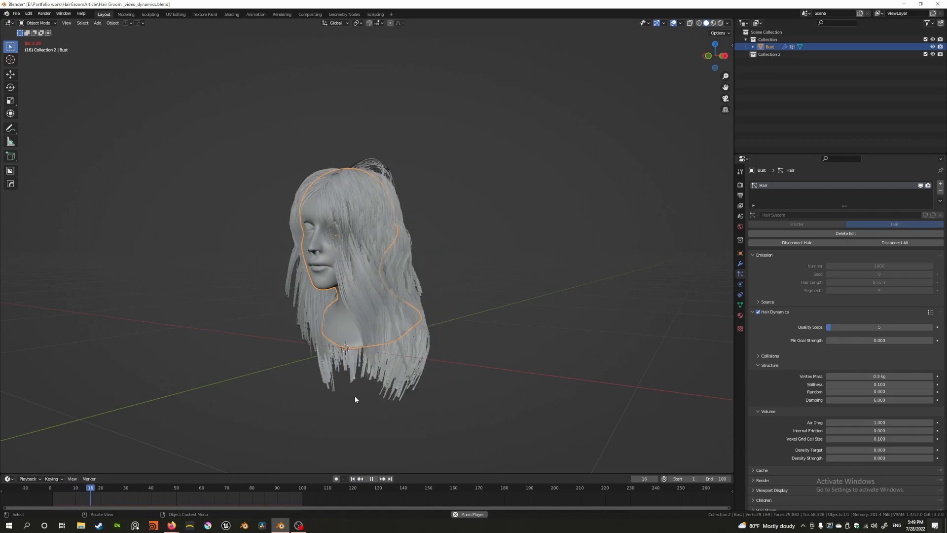
{"action": "key", "text": "space"}
{"action": "middle_click_drag", "start_coordinate": [238, 326], "coordinate": [338, 418]}
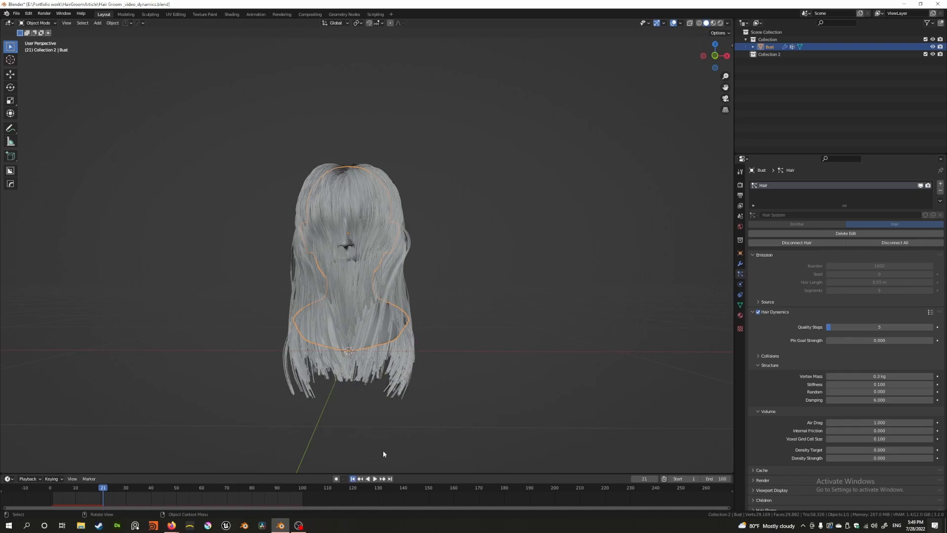
Raise the hair volume's Air Drag to 10 and replay the simulation from the first frame to inspect its effect.
{"action": "key", "text": "shift+Left"}
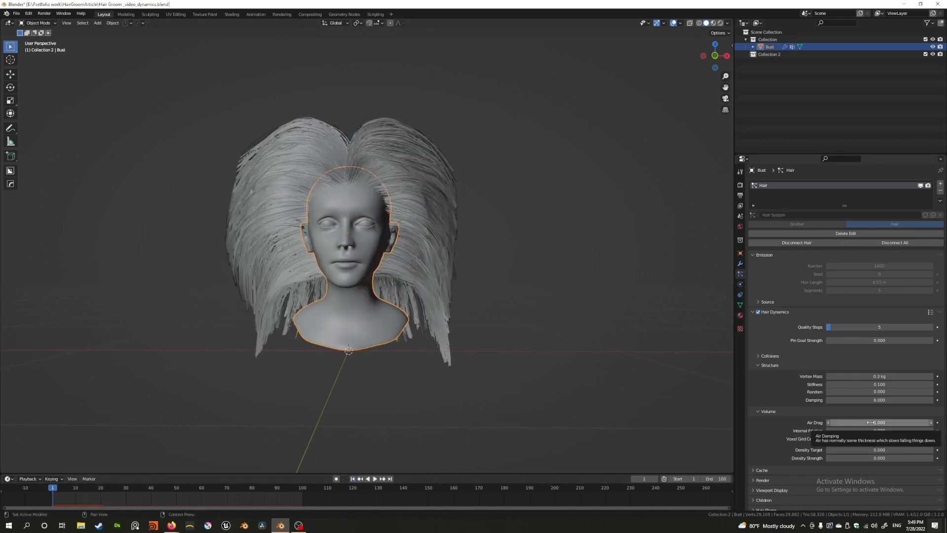
{"action": "left_click", "coordinate": [847, 422]}
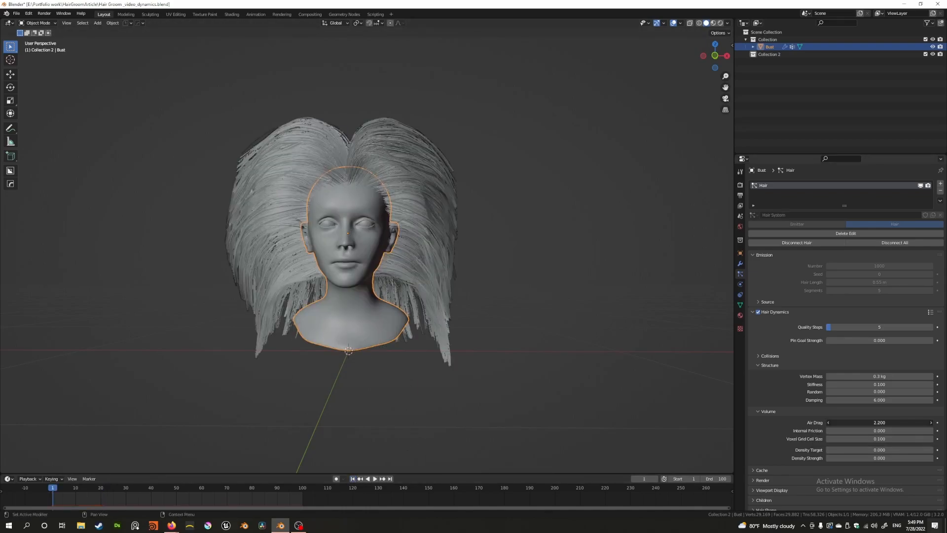
{"action": "left_click", "coordinate": [375, 479]}
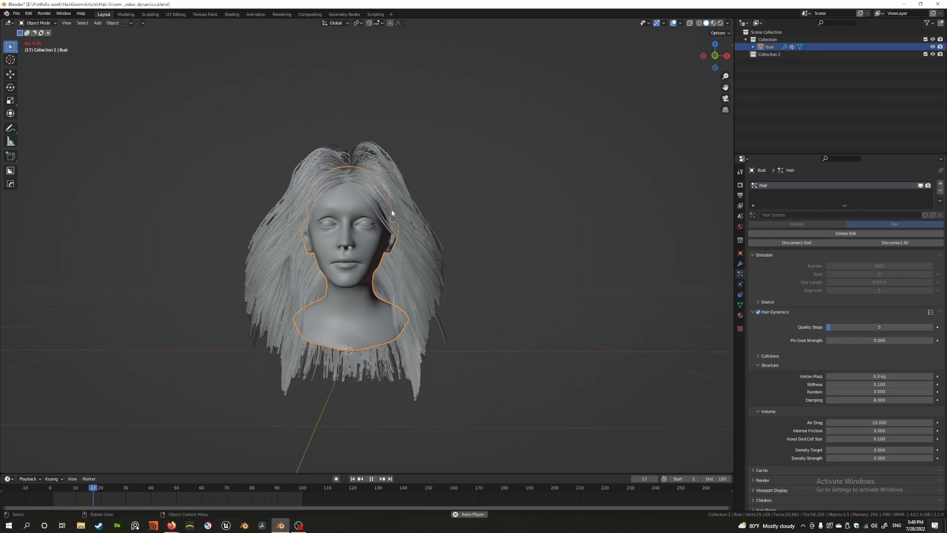
{"action": "key", "text": "space"}
{"action": "middle_click_drag", "start_coordinate": [391, 206], "coordinate": [429, 340]}
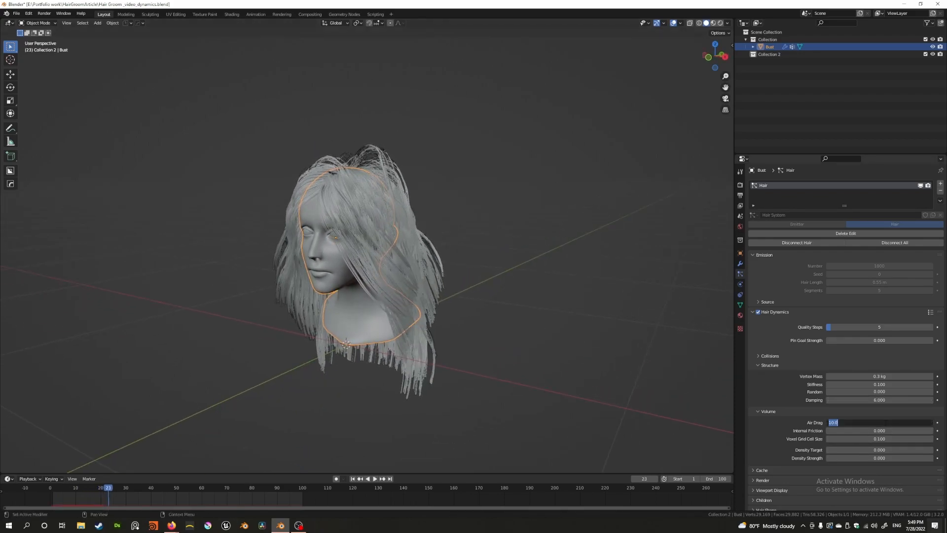
Restore Air Drag to 1 and set the hair's Internal Friction to 0.25.
{"action": "key", "text": "Return"}
{"action": "double_click", "coordinate": [856, 430]}
{"action": "type", "text": "1"}
{"action": "key", "text": "Return"}
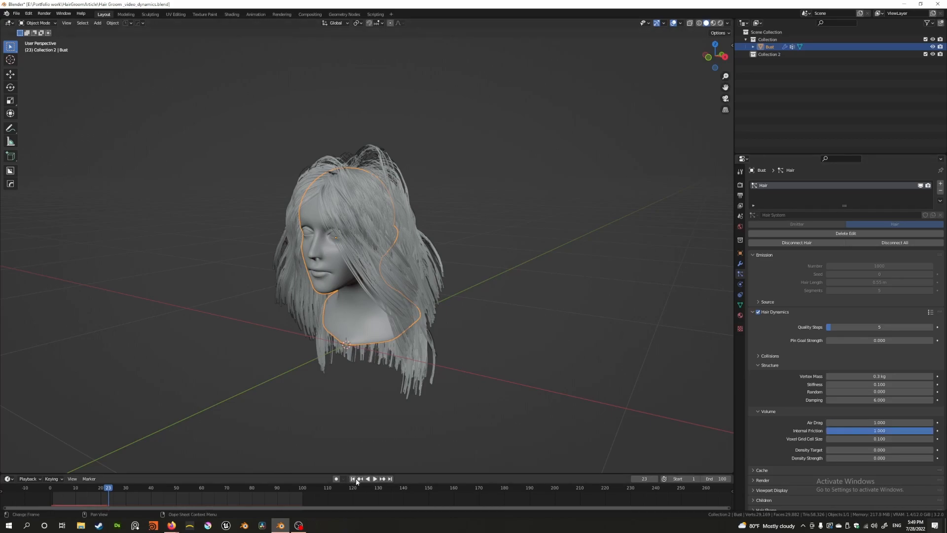
{"action": "double_click", "coordinate": [852, 430]}
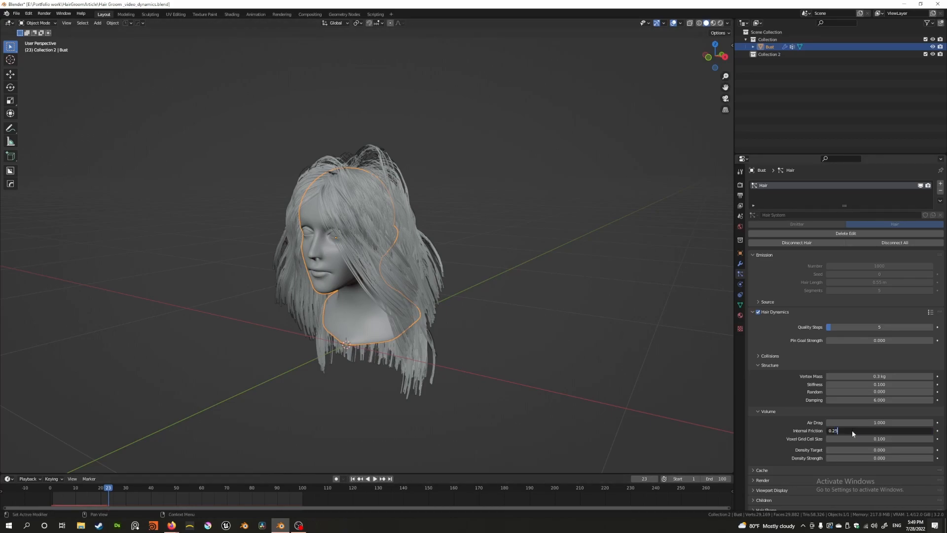
{"action": "key", "text": "Return"}
Play the simulation from frame 1 and examine the effect of Internal Friction on the strands from the front and sides.
{"action": "left_click", "coordinate": [360, 479]}
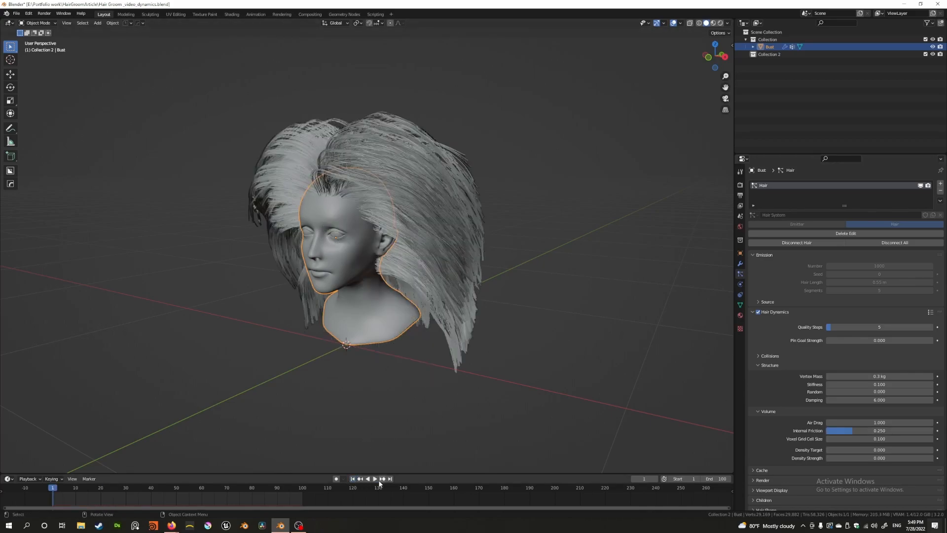
{"action": "left_click", "coordinate": [373, 478]}
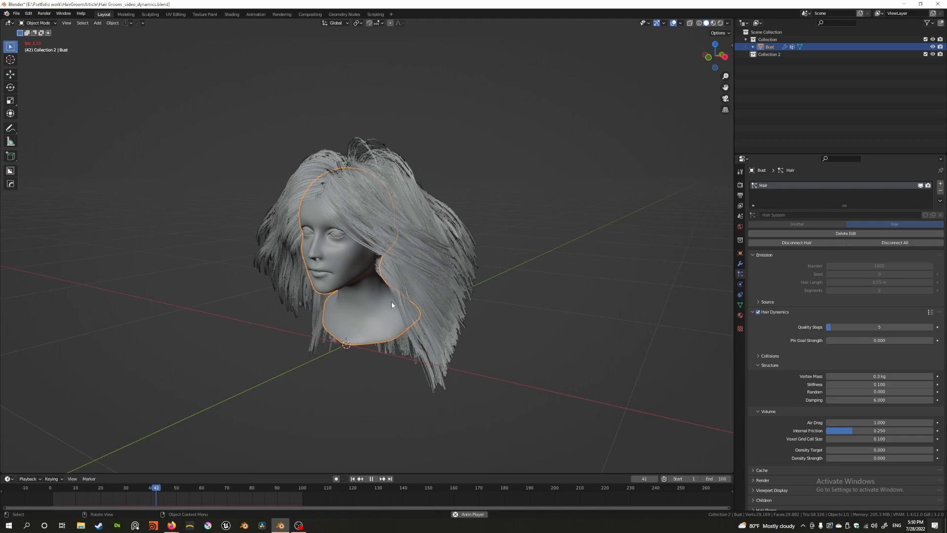
{"action": "key", "text": "KP_1"}
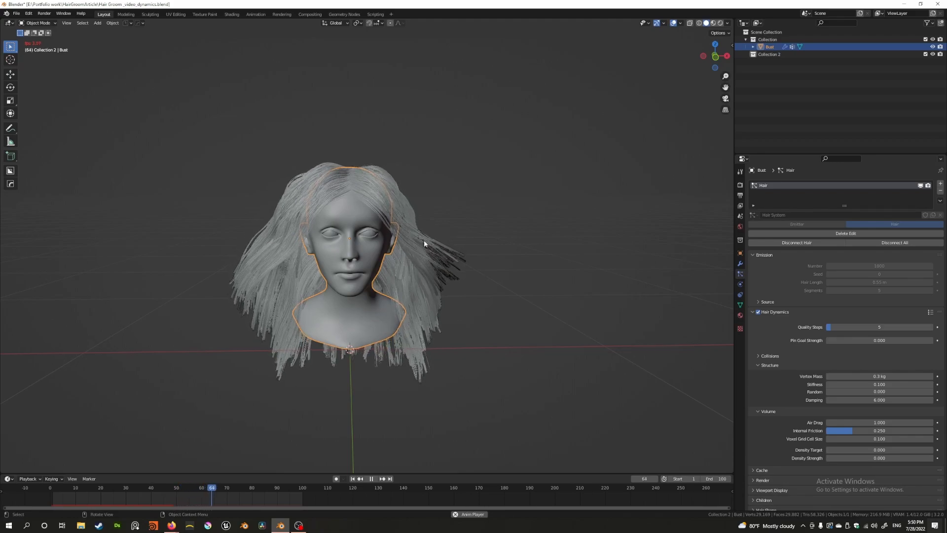
{"action": "key", "text": "space"}
{"action": "middle_click_drag", "start_coordinate": [433, 303], "coordinate": [377, 315]}
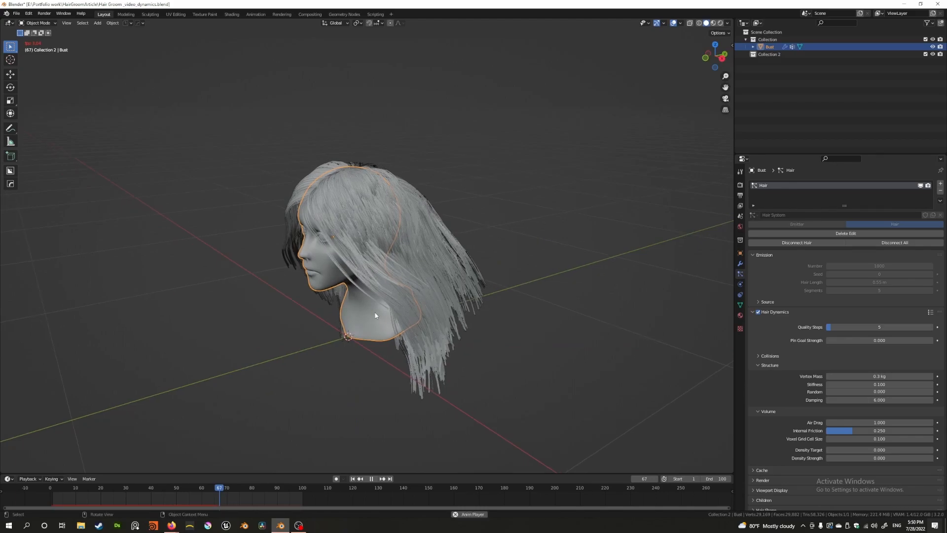
{"action": "middle_click_drag", "start_coordinate": [303, 303], "coordinate": [444, 325]}
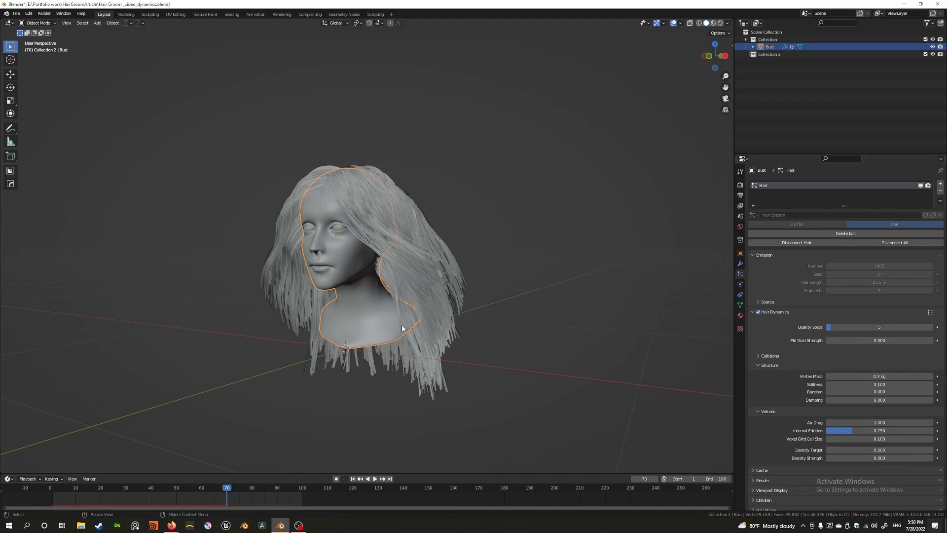
{"action": "middle_click_drag", "start_coordinate": [392, 324], "coordinate": [401, 335]}
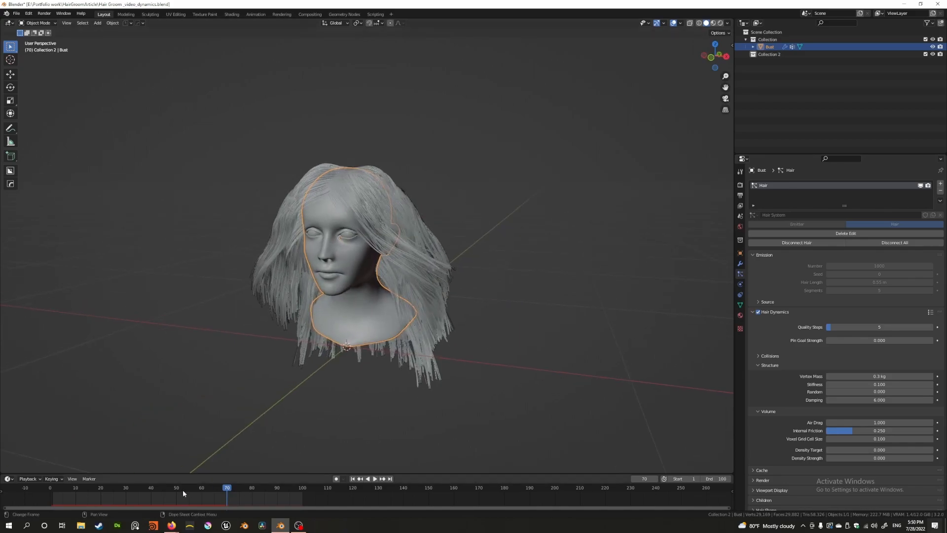
Switch to the Blender Manual's Hair Dynamics page in Firefox and highlight the Internal Friction description under Volume.
{"action": "mouse_move", "coordinate": [171, 526]}
{"action": "left_click", "coordinate": [203, 497]}
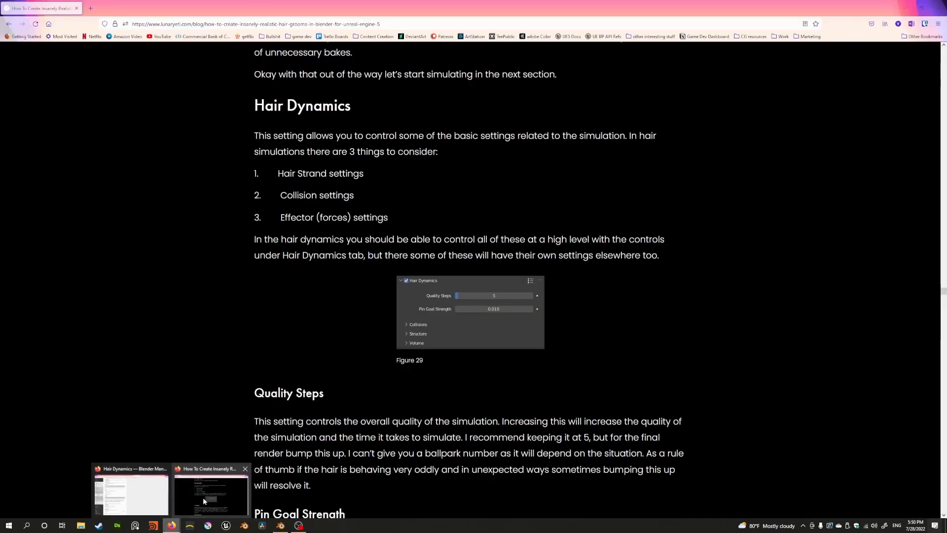
{"action": "left_click", "coordinate": [153, 495]}
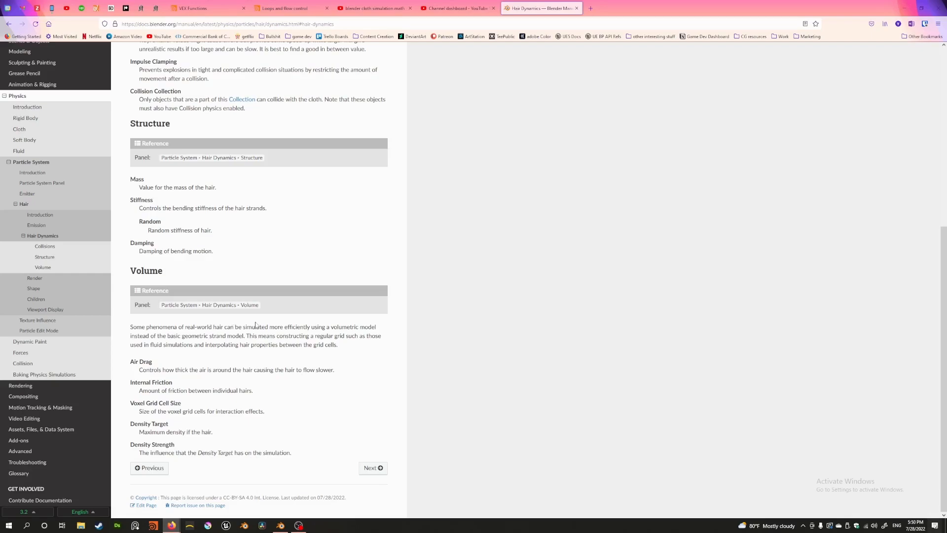
{"action": "left_click_drag", "start_coordinate": [144, 390], "coordinate": [232, 389]}
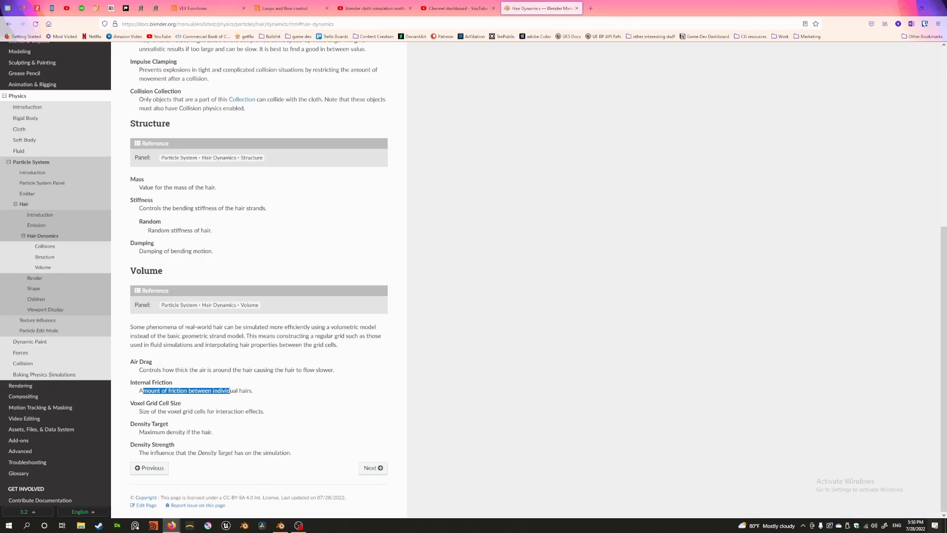
Switch back to Blender and examine the simulated hair on the bust from the front and side.
{"action": "left_click", "coordinate": [904, 8]}
{"action": "middle_click_drag", "start_coordinate": [412, 249], "coordinate": [434, 256]}
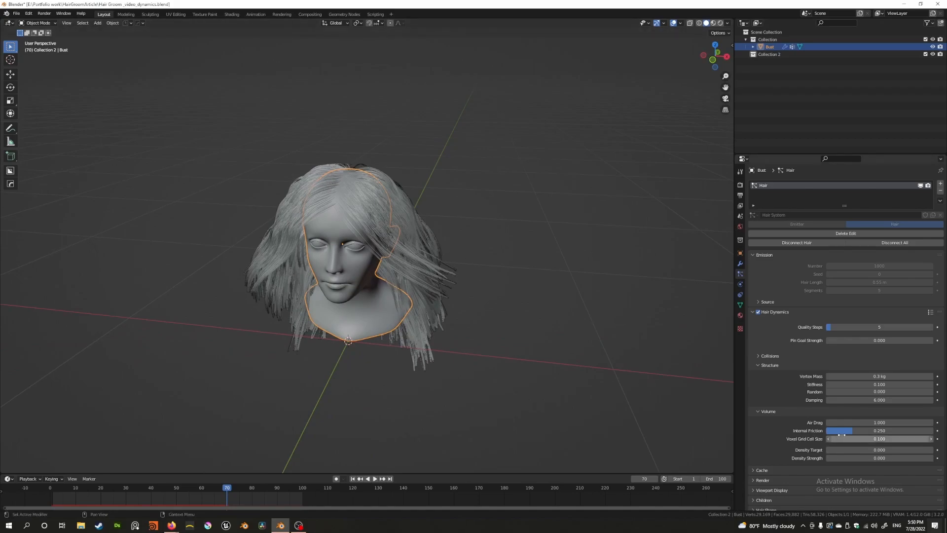
{"action": "middle_click_drag", "start_coordinate": [485, 326], "coordinate": [483, 291]}
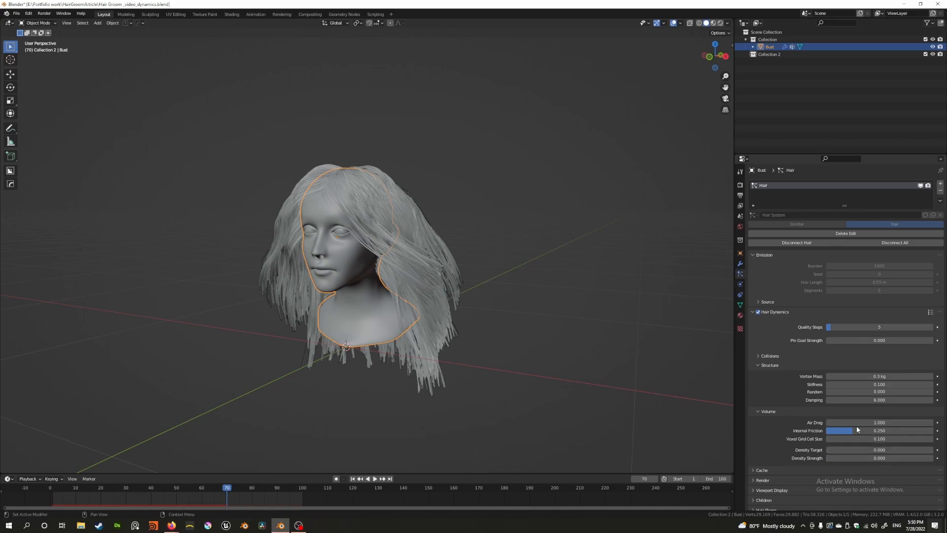
{"action": "scroll", "coordinate": [344, 280], "scroll_direction": "down", "scroll_amount": 2}
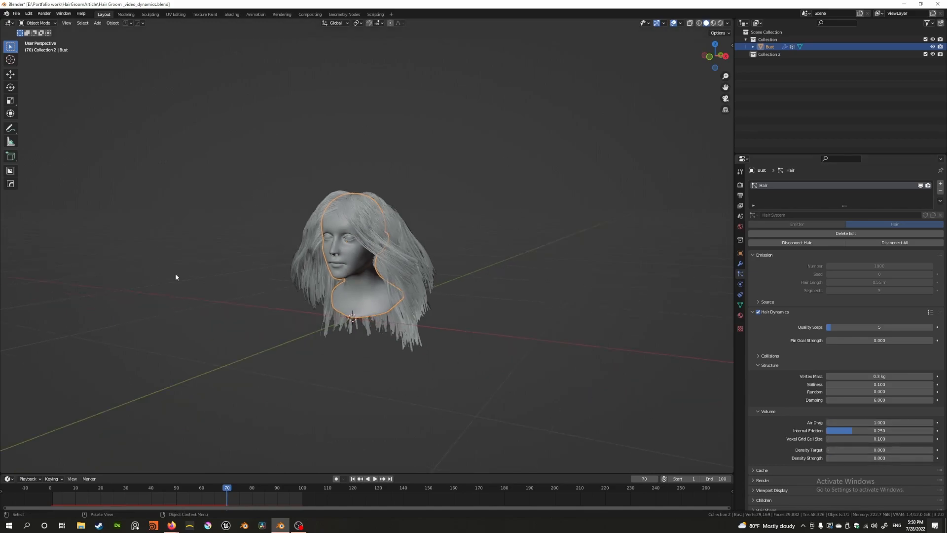
{"action": "scroll", "coordinate": [505, 305], "scroll_direction": "up", "scroll_amount": 2}
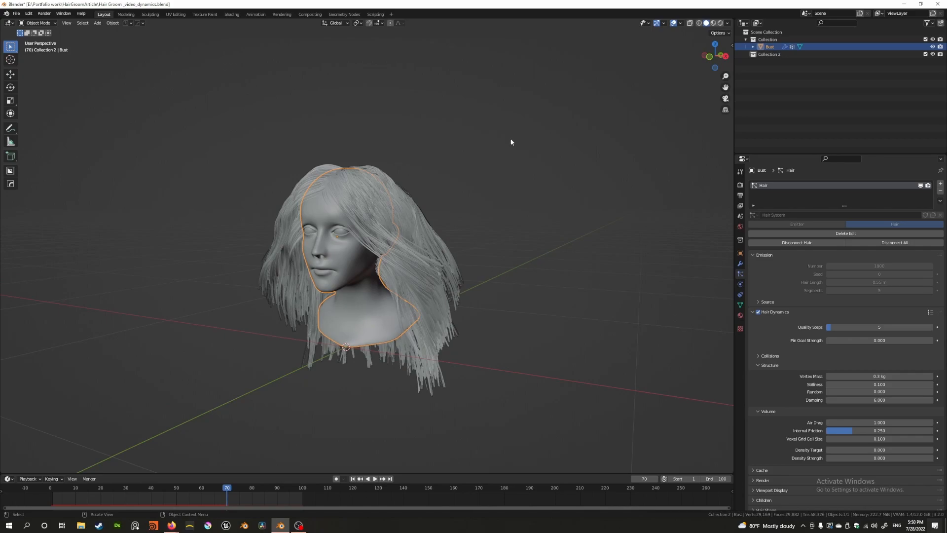
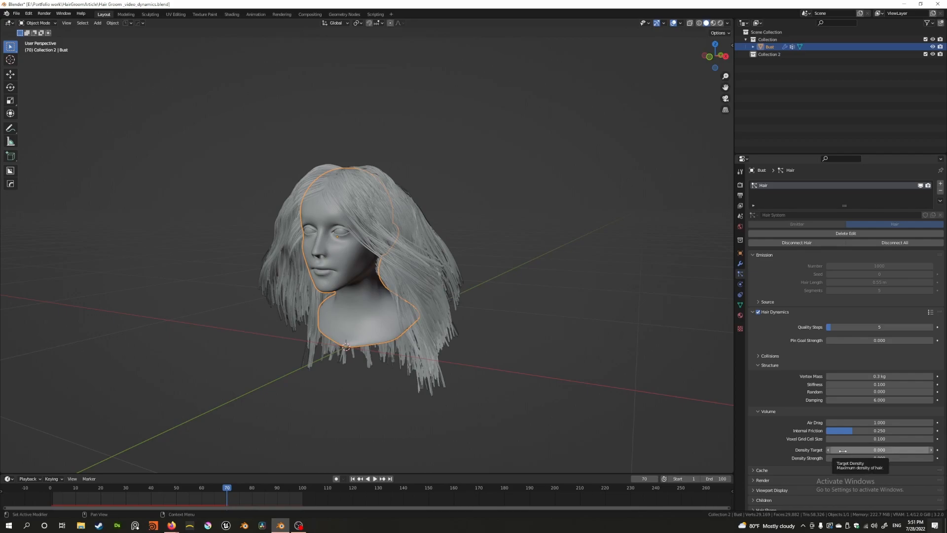
Set the hair volume's Density Target to 13.2 and play the simulation from the first frame.
{"action": "left_click_drag", "start_coordinate": [853, 449], "coordinate": [917, 450]}
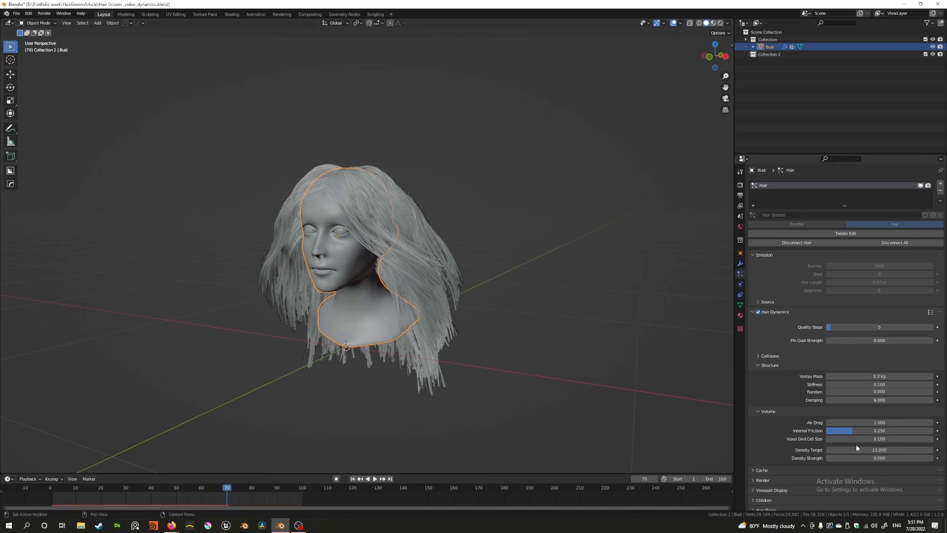
{"action": "left_click", "coordinate": [353, 478]}
{"action": "left_click", "coordinate": [373, 478]}
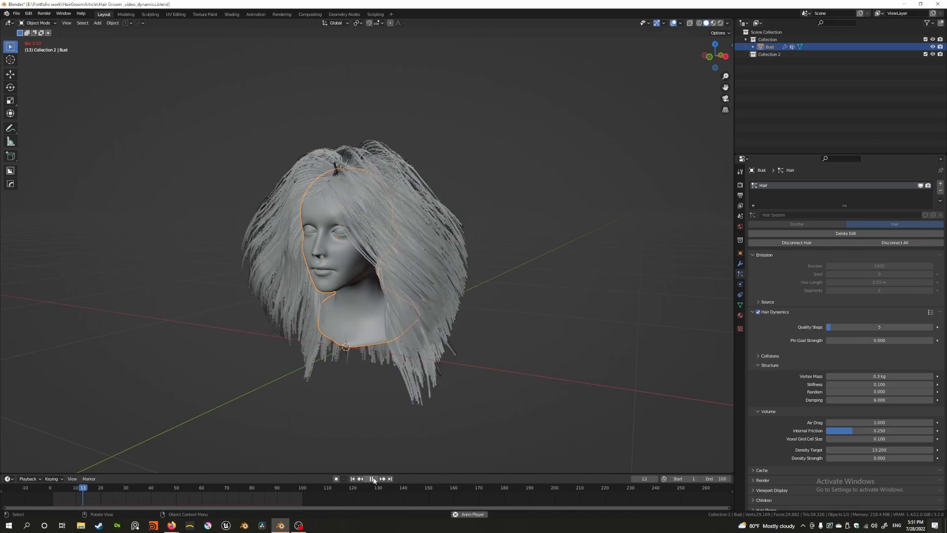
{"action": "left_click", "coordinate": [373, 479]}
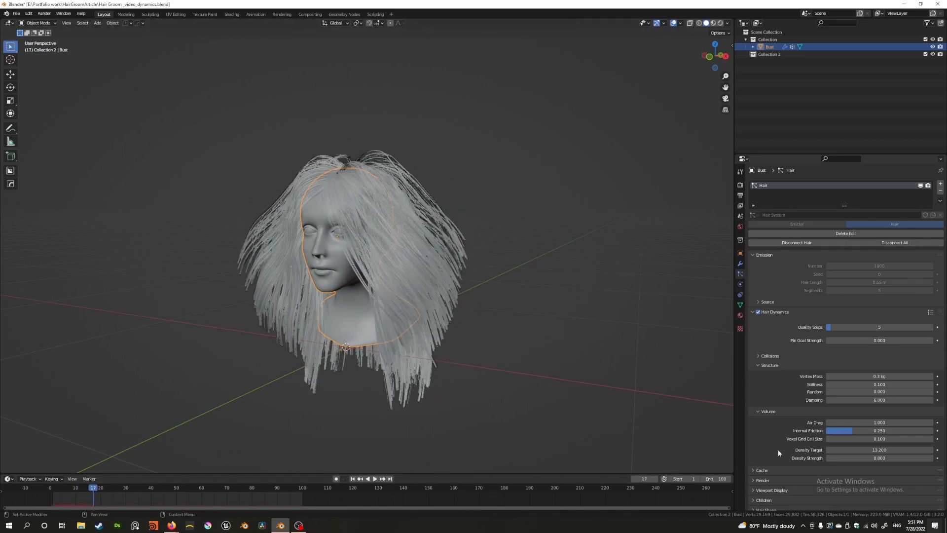
Set Density Strength to about 0.493 and Density Target to 1, and replay the simulation from frame 1.
{"action": "left_click_drag", "start_coordinate": [852, 459], "coordinate": [877, 458]}
{"action": "key", "text": "BackSpace"}
{"action": "left_click", "coordinate": [352, 478]}
{"action": "left_click", "coordinate": [375, 479]}
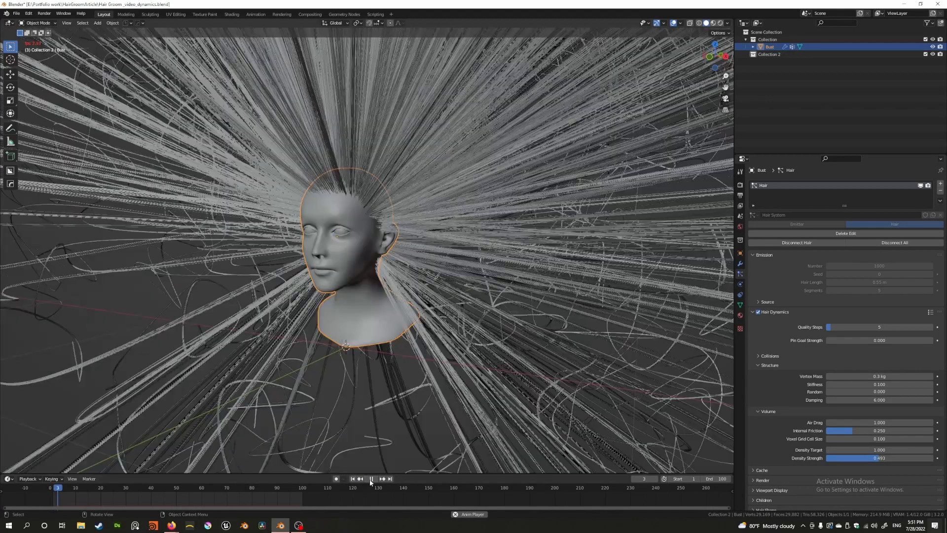
{"action": "left_click", "coordinate": [371, 479]}
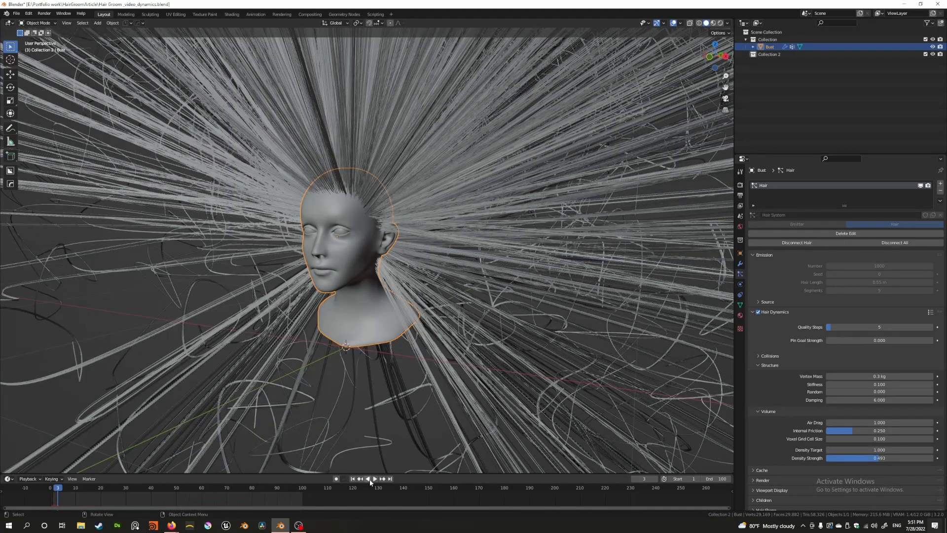
Set both Density Target and Density Strength to 0.1, and replay the simulation from frame 1 to inspect the hair.
{"action": "left_click", "coordinate": [352, 479]}
{"action": "left_click", "coordinate": [888, 450]}
{"action": "type", "text": "0.1"}
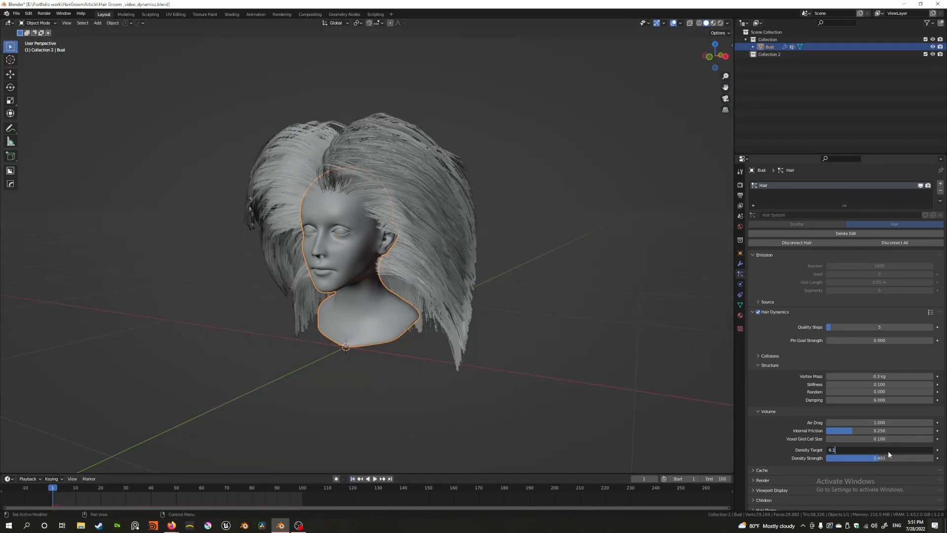
{"action": "key", "text": "Tab"}
{"action": "type", "text": "0"}
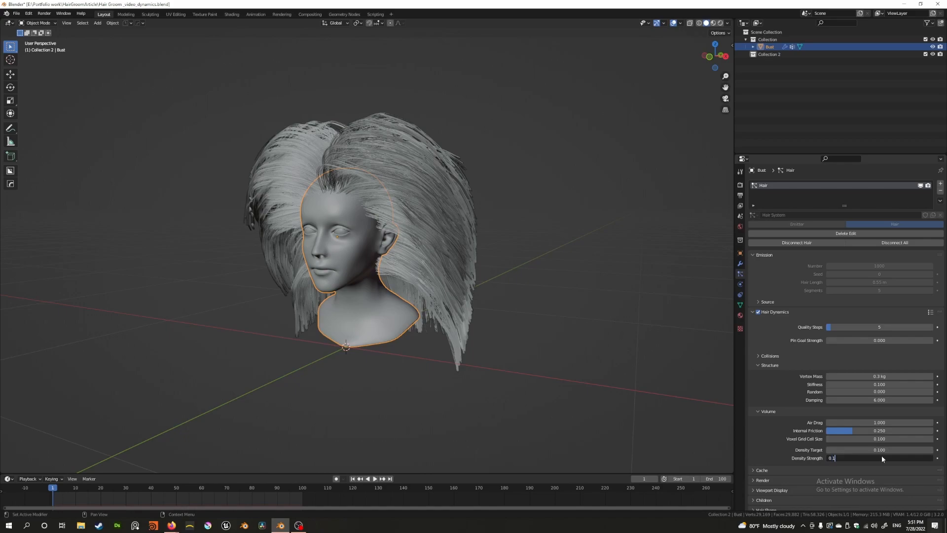
{"action": "key", "text": "Return"}
{"action": "left_click", "coordinate": [372, 479]}
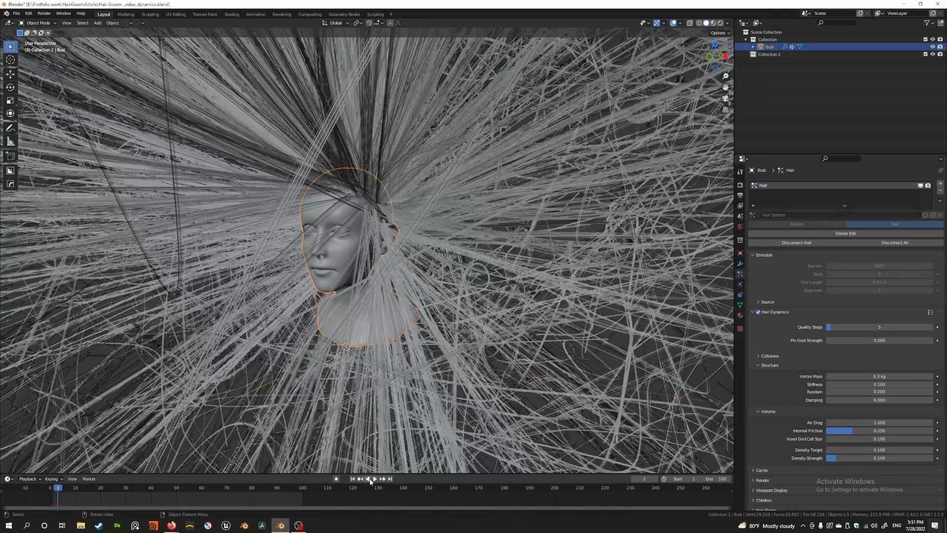
{"action": "left_click", "coordinate": [371, 478]}
{"action": "middle_click_drag", "start_coordinate": [299, 386], "coordinate": [346, 387]}
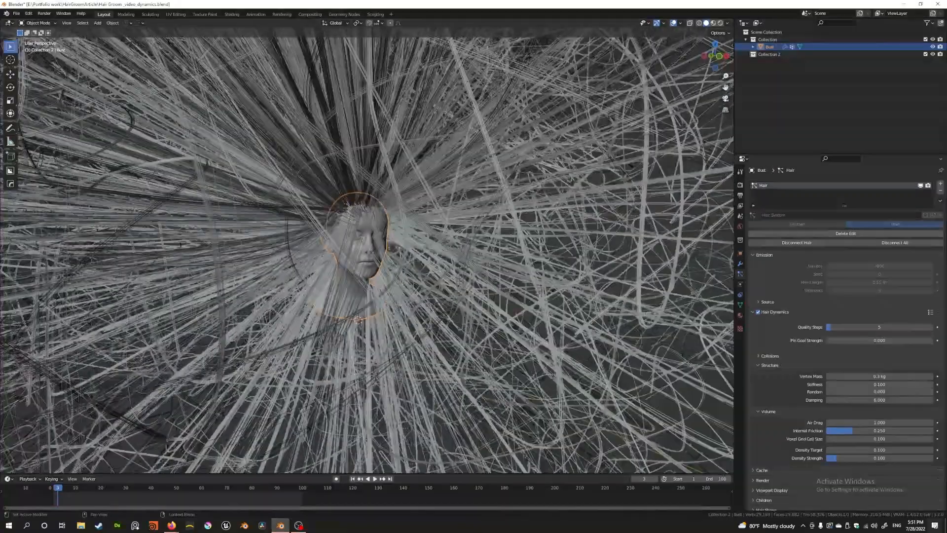
Lower Density Target to 0.001 and replay the simulation from the first frame, checking the strands over the first few frames.
{"action": "left_click", "coordinate": [879, 449]}
{"action": "type", "text": "0.001"}
{"action": "key", "text": "Return"}
{"action": "left_click", "coordinate": [352, 478]}
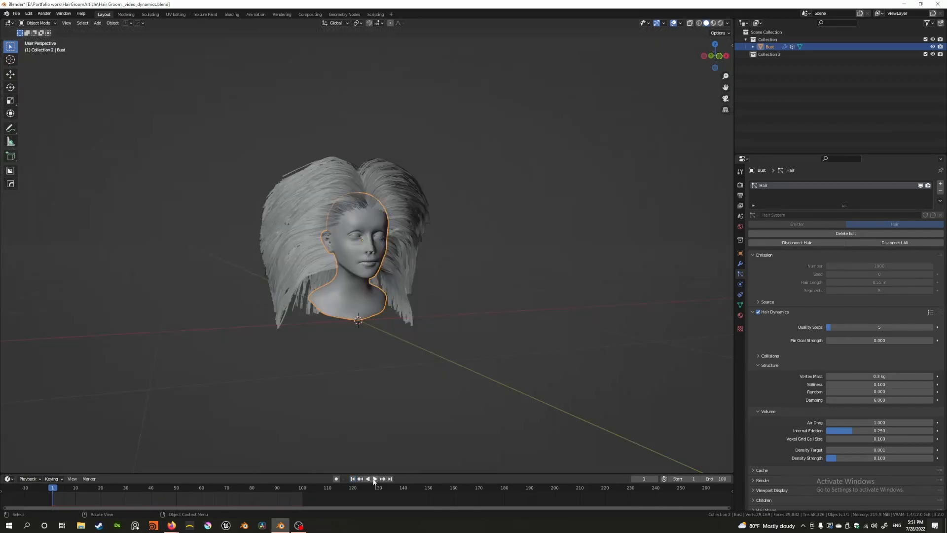
{"action": "left_click", "coordinate": [374, 478]}
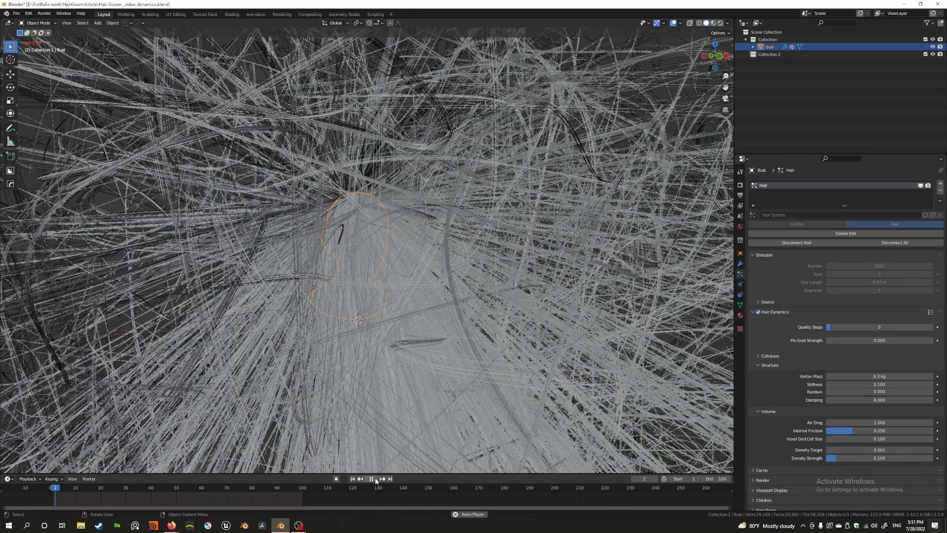
{"action": "left_click", "coordinate": [372, 478]}
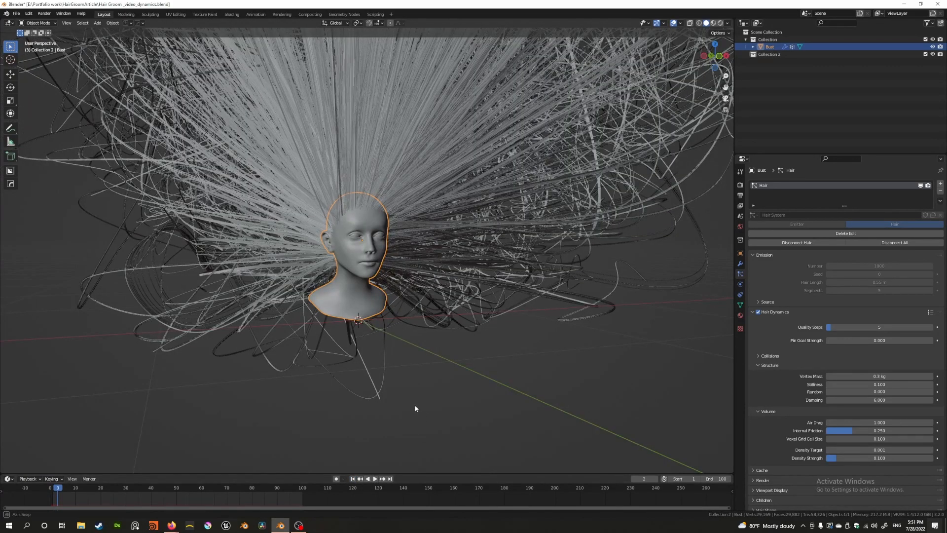
{"action": "left_click", "coordinate": [375, 479]}
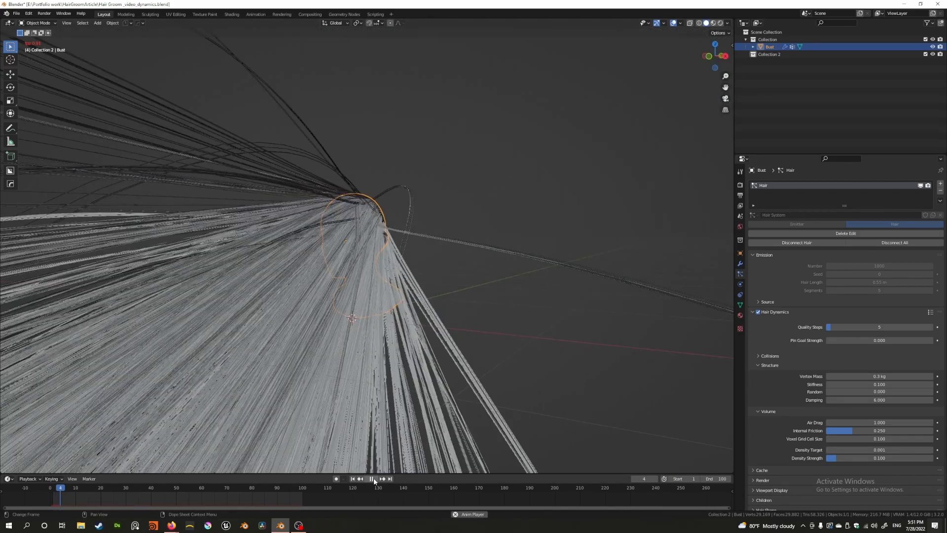
{"action": "left_click", "coordinate": [372, 479]}
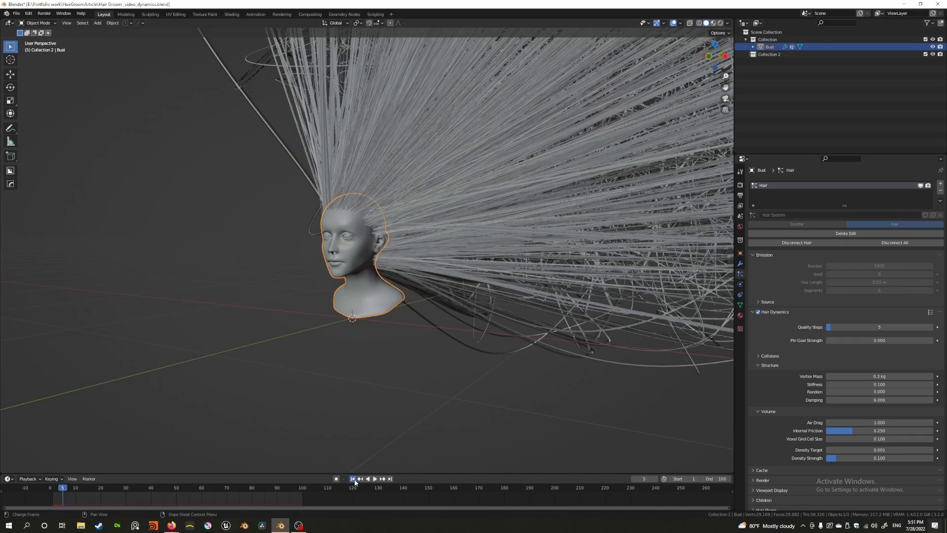
Set the hair's Internal Friction to 0, replay the simulation from frame 1 and inspect the hair from the front.
{"action": "left_click", "coordinate": [353, 480]}
{"action": "left_click_drag", "start_coordinate": [854, 430], "coordinate": [817, 432]}
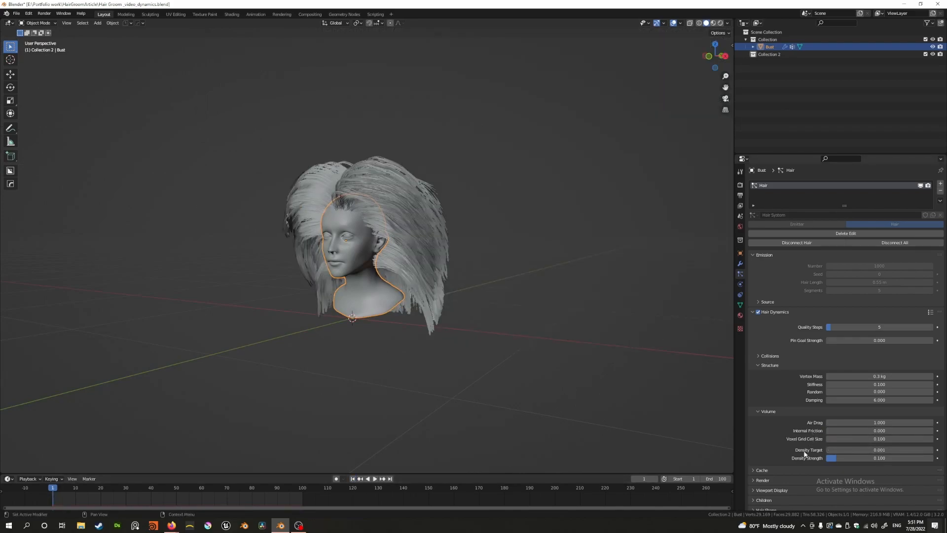
{"action": "left_click", "coordinate": [374, 479]}
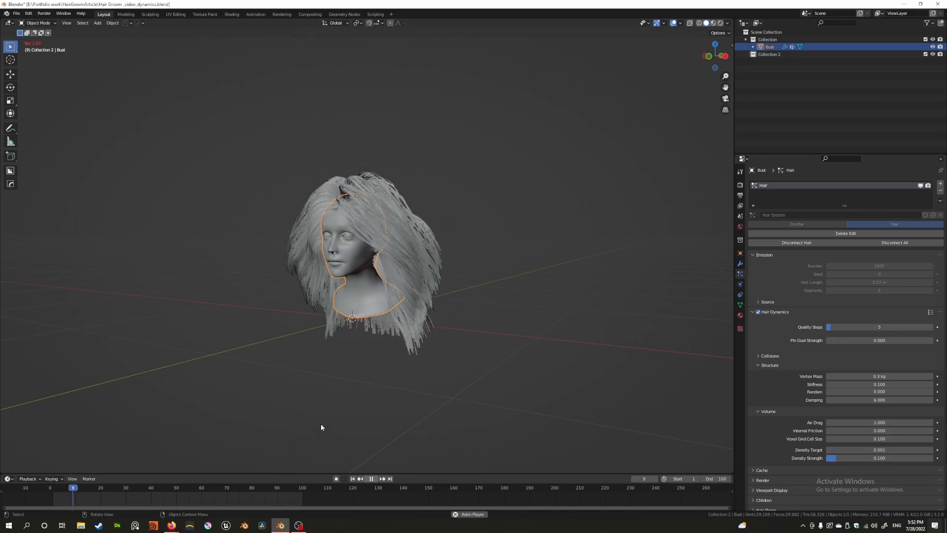
{"action": "key", "text": "space"}
{"action": "middle_click_drag", "start_coordinate": [323, 429], "coordinate": [440, 427]}
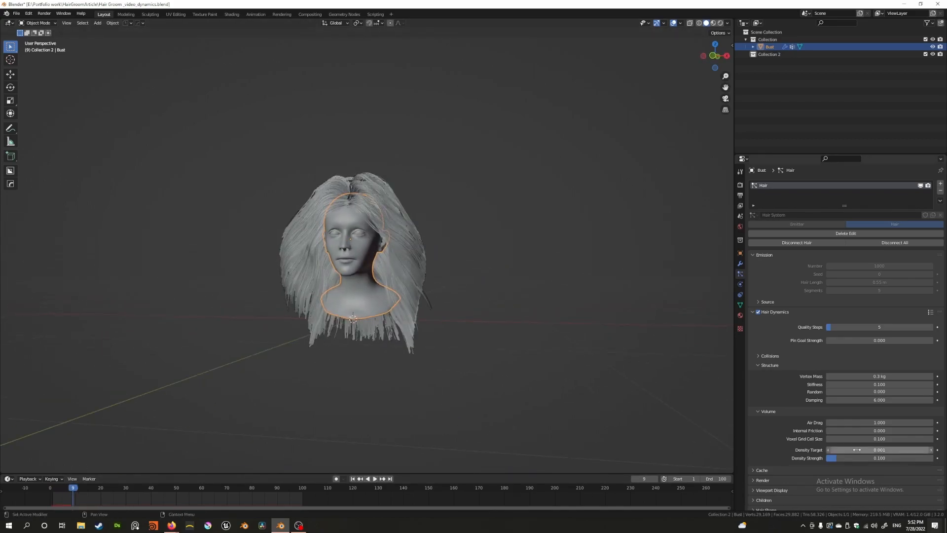
Raise Density Target to 1 and play the simulation briefly from the first frame.
{"action": "left_click", "coordinate": [855, 449]}
{"action": "type", "text": "1"}
{"action": "key", "text": "Return"}
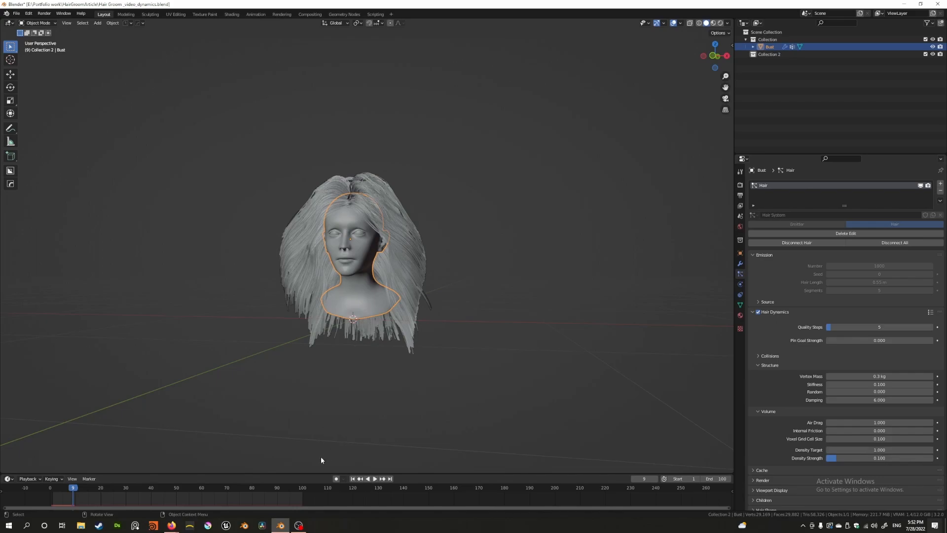
{"action": "left_click", "coordinate": [353, 479]}
{"action": "left_click", "coordinate": [374, 479]}
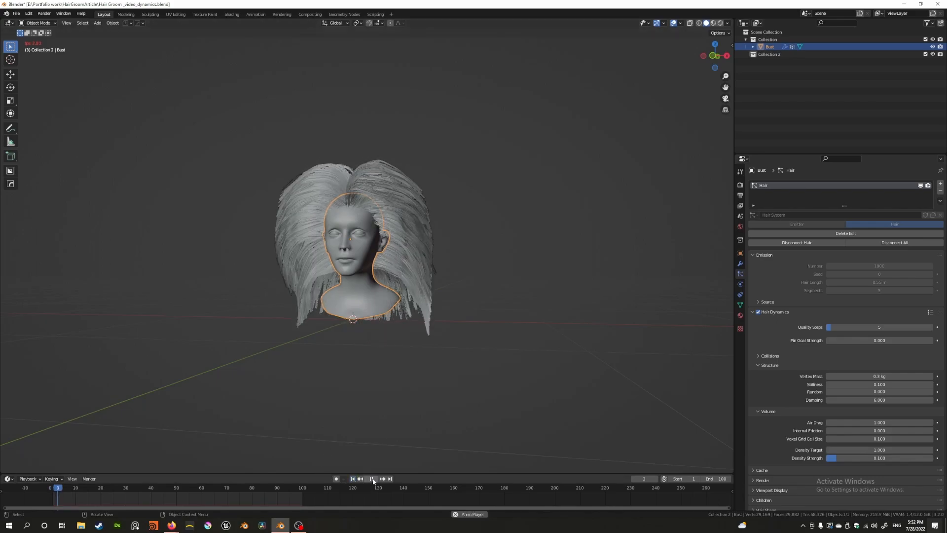
{"action": "left_click", "coordinate": [373, 479]}
Set Internal Friction to 0.1 and continue the simulation from the current frame to test its effect.
{"action": "left_click", "coordinate": [867, 431]}
{"action": "type", "text": "0.1"}
{"action": "key", "text": "Return"}
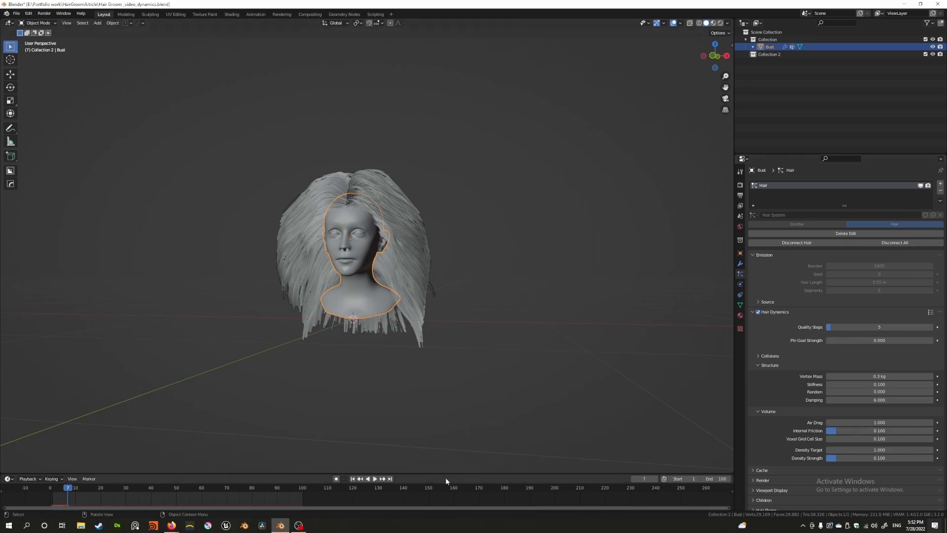
{"action": "left_click", "coordinate": [375, 478]}
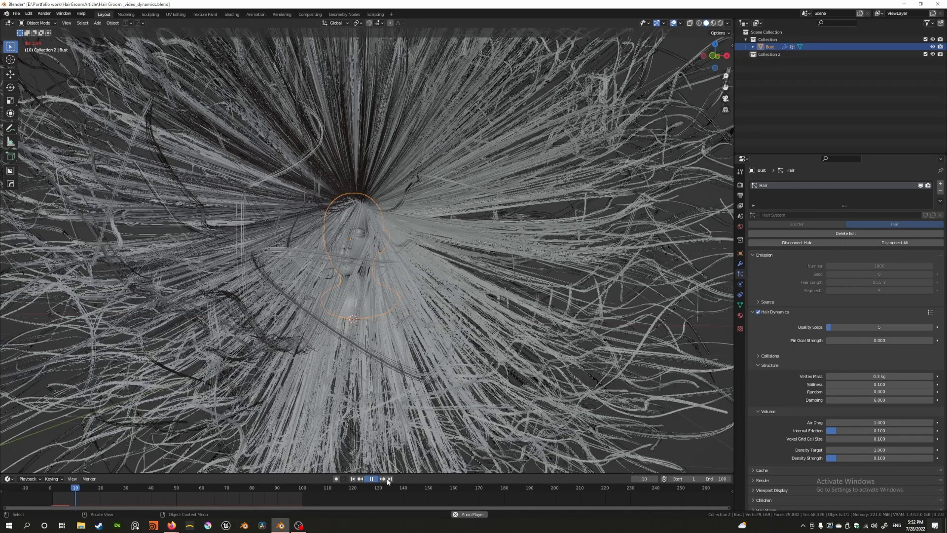
{"action": "key", "text": "space"}
Reduce Internal Friction to 0.01 and replay the hair simulation from frame 1.
{"action": "left_click", "coordinate": [859, 431]}
{"action": "type", "text": "0.0"}
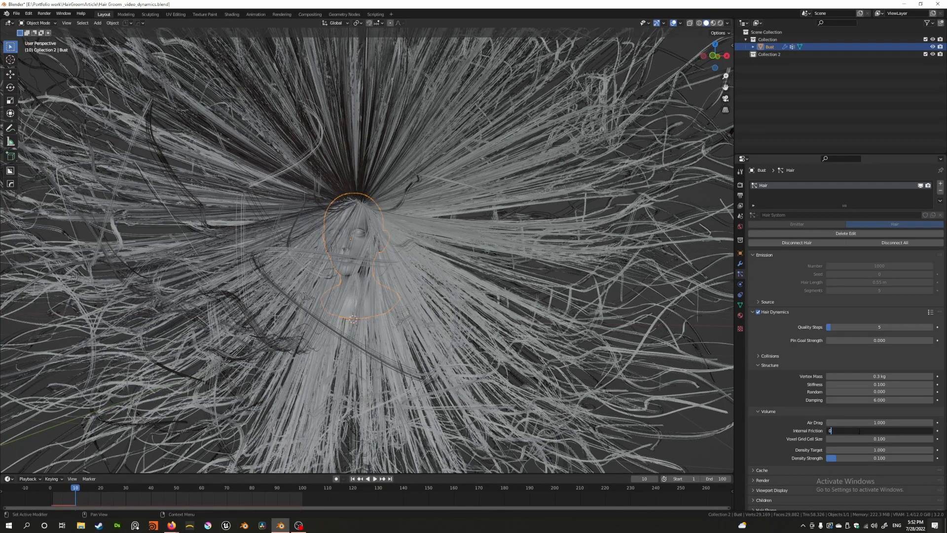
{"action": "type", "text": "1"}
{"action": "key", "text": "Return"}
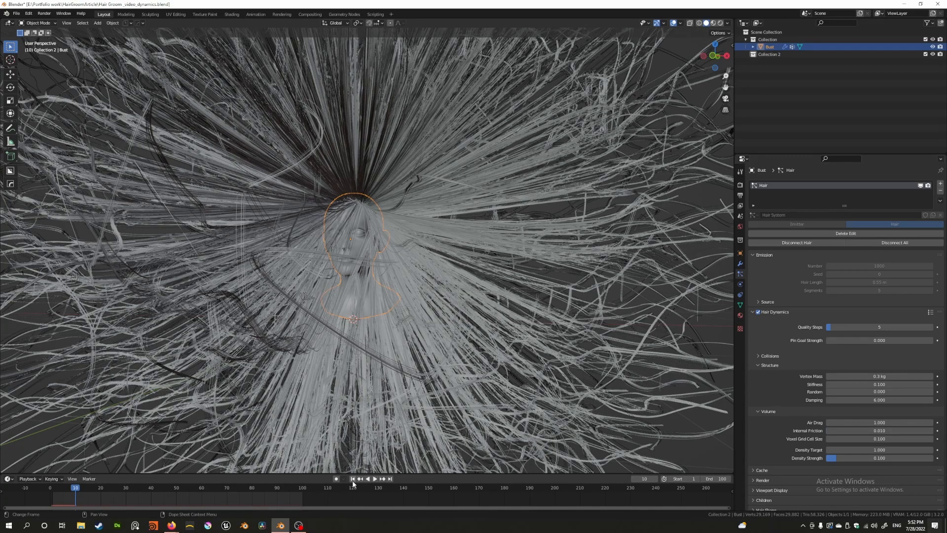
{"action": "left_click", "coordinate": [352, 478]}
{"action": "left_click", "coordinate": [373, 478]}
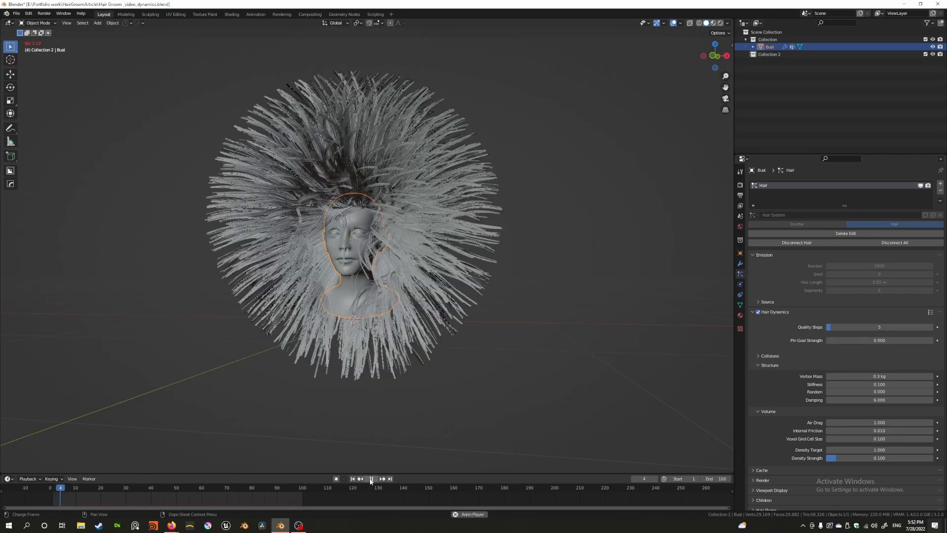
{"action": "left_click", "coordinate": [371, 478]}
Reduce Internal Friction to 0.001 and replay the hair simulation from frame 1.
{"action": "left_click", "coordinate": [860, 431]}
{"action": "type", "text": "0.0"}
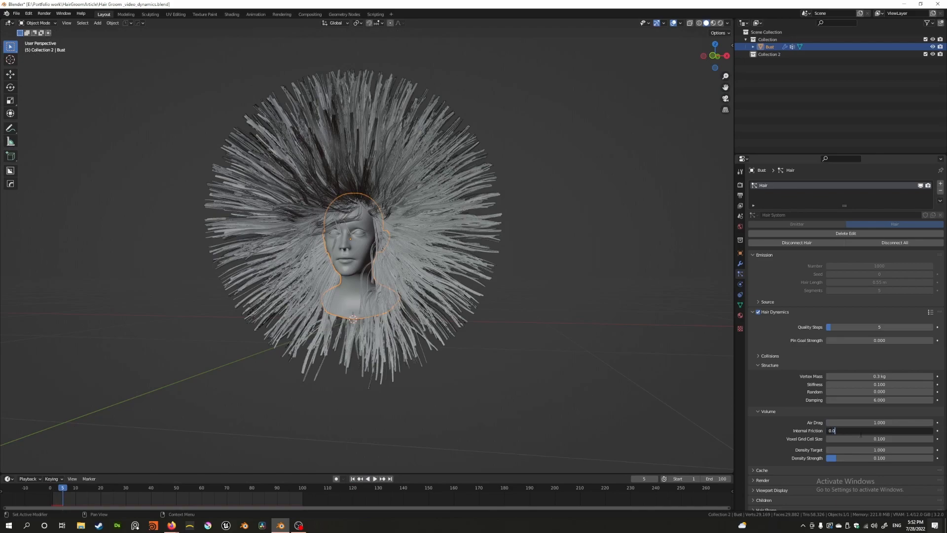
{"action": "type", "text": "01"}
{"action": "key", "text": "Return"}
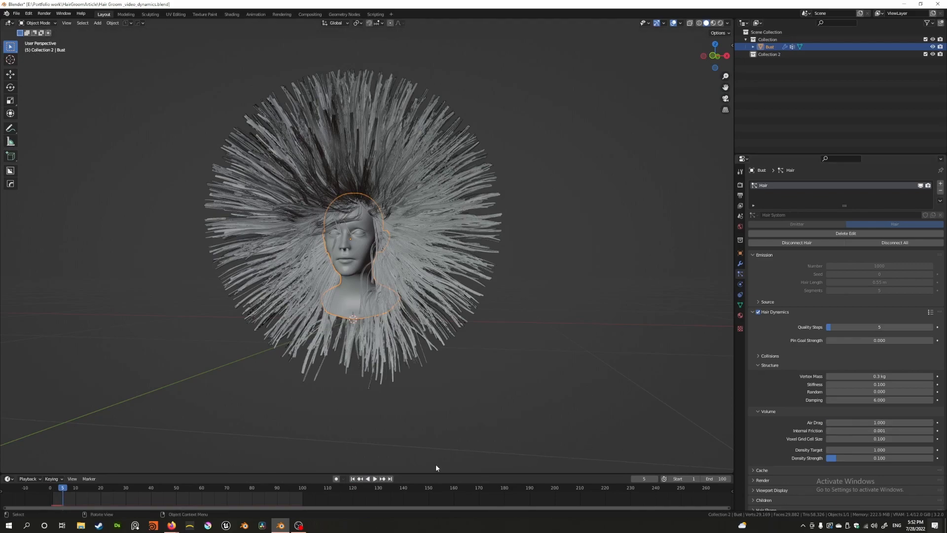
{"action": "left_click", "coordinate": [352, 478]}
{"action": "left_click", "coordinate": [374, 479]}
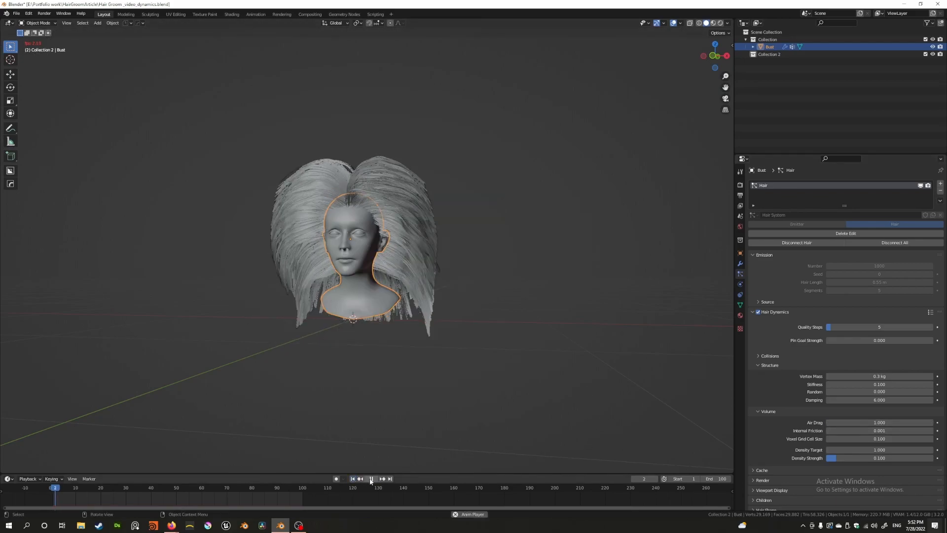
{"action": "key", "text": "space"}
Set the Voxel Grid Cell Size to 0.01 and play the hair simulation from the first frame.
{"action": "left_click", "coordinate": [879, 438]}
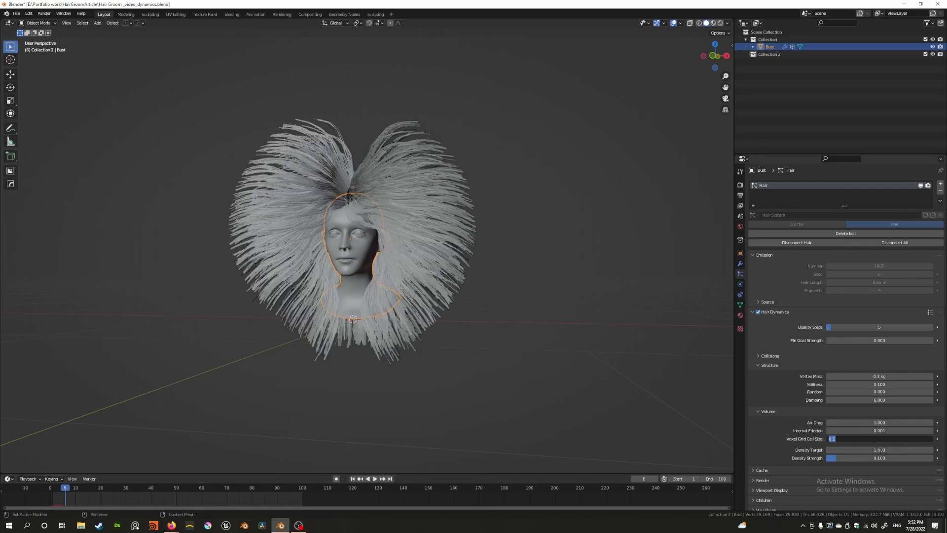
{"action": "type", "text": "0.01"}
{"action": "key", "text": "Return"}
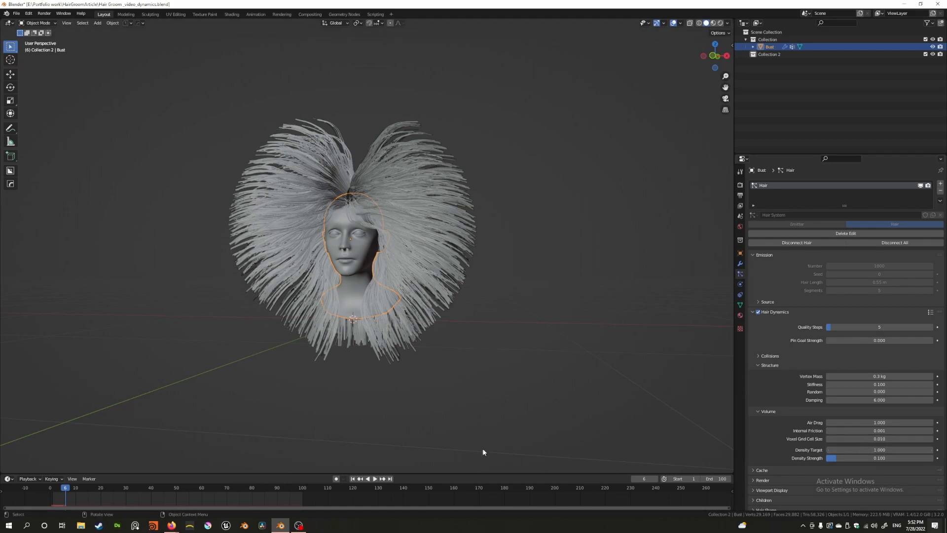
{"action": "left_click", "coordinate": [352, 478]}
{"action": "left_click", "coordinate": [373, 478]}
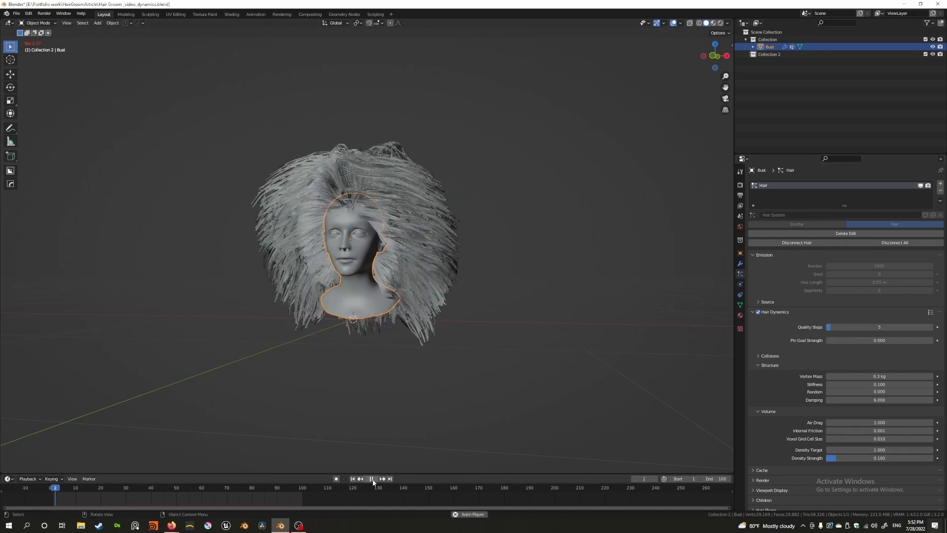
Stop the playback and set Internal Friction to 0 and Density Strength to 1.
{"action": "left_click", "coordinate": [371, 478]}
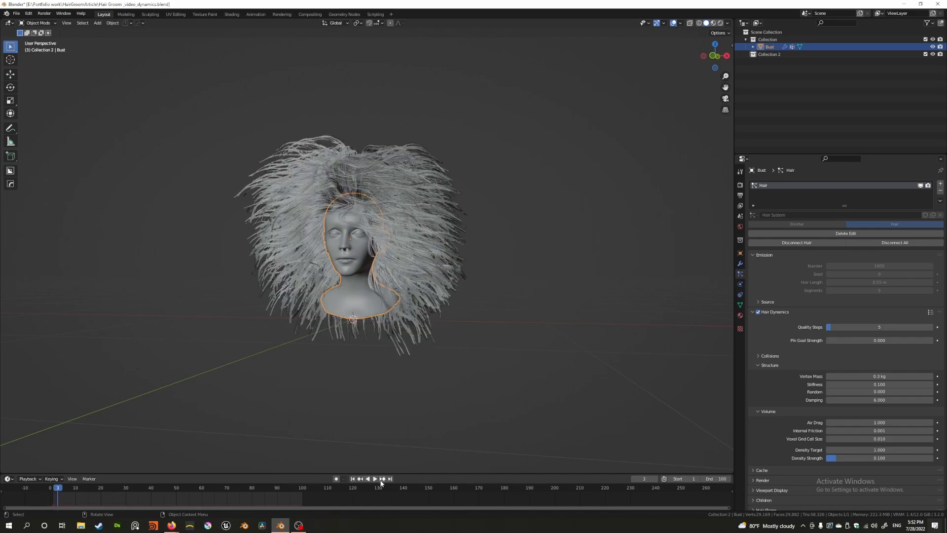
{"action": "middle_click_drag", "start_coordinate": [425, 414], "coordinate": [319, 337]}
{"action": "left_click_drag", "start_coordinate": [859, 431], "coordinate": [842, 457]}
{"action": "left_click", "coordinate": [850, 458]}
{"action": "type", "text": "1"}
{"action": "key", "text": "Return"}
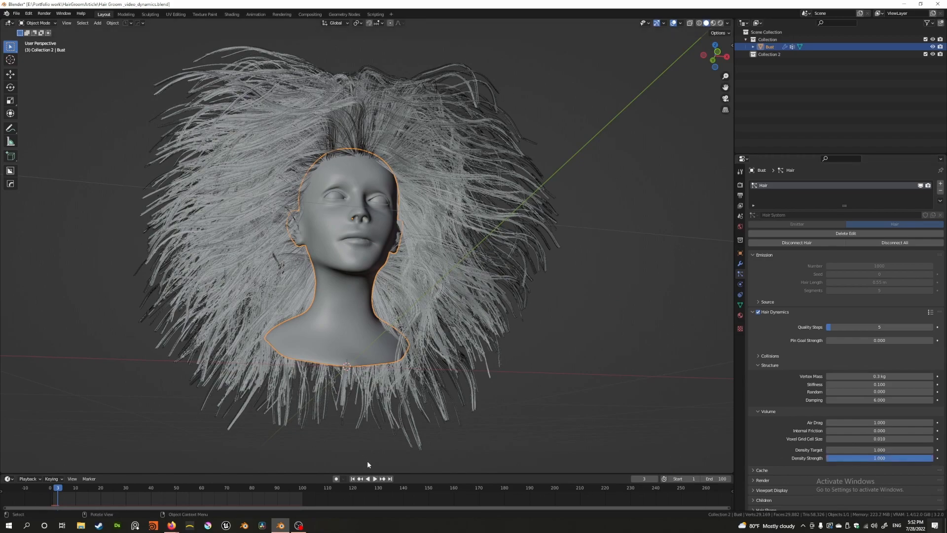
Replay the hair simulation from frame 1 to about frame 19 and inspect how the hair falls.
{"action": "left_click", "coordinate": [353, 479]}
{"action": "left_click", "coordinate": [374, 478]}
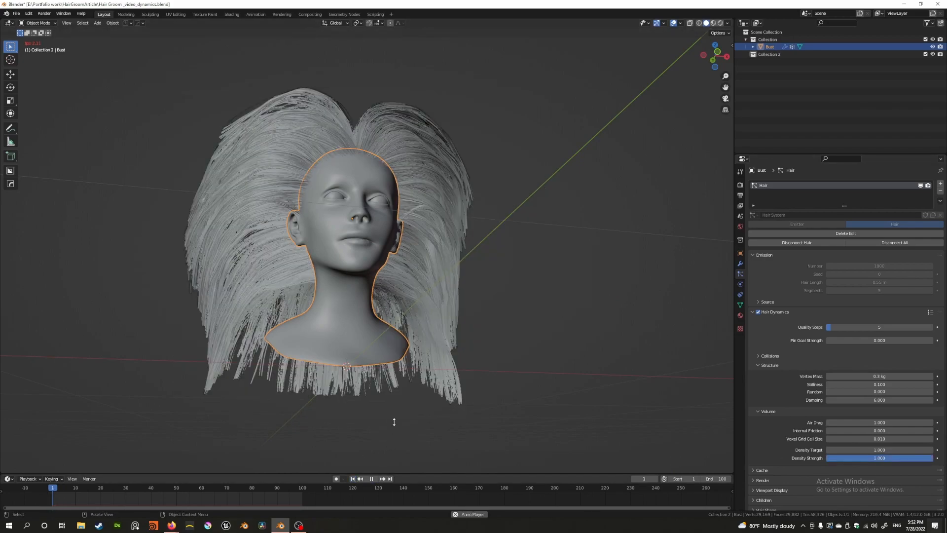
{"action": "left_click", "coordinate": [371, 479]}
{"action": "middle_click_drag", "start_coordinate": [375, 441], "coordinate": [355, 427]}
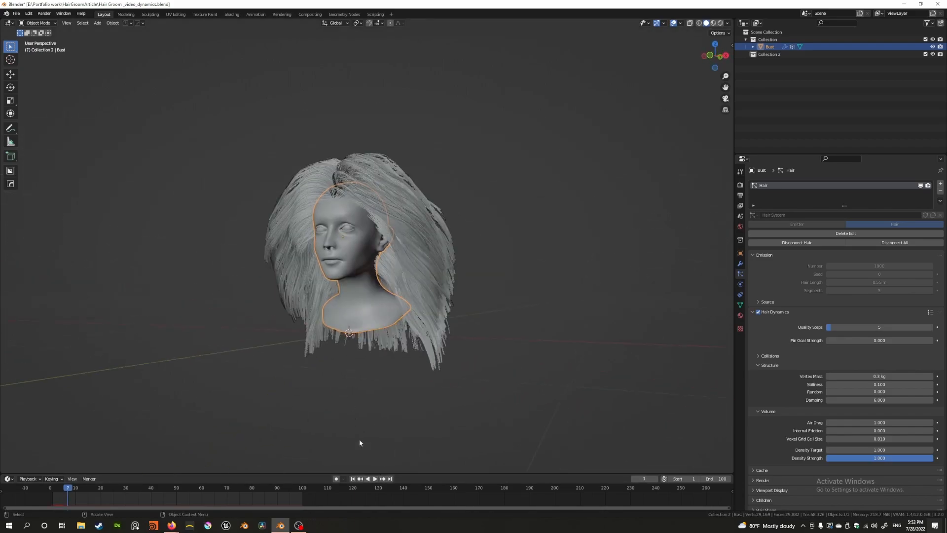
{"action": "left_click", "coordinate": [374, 478]}
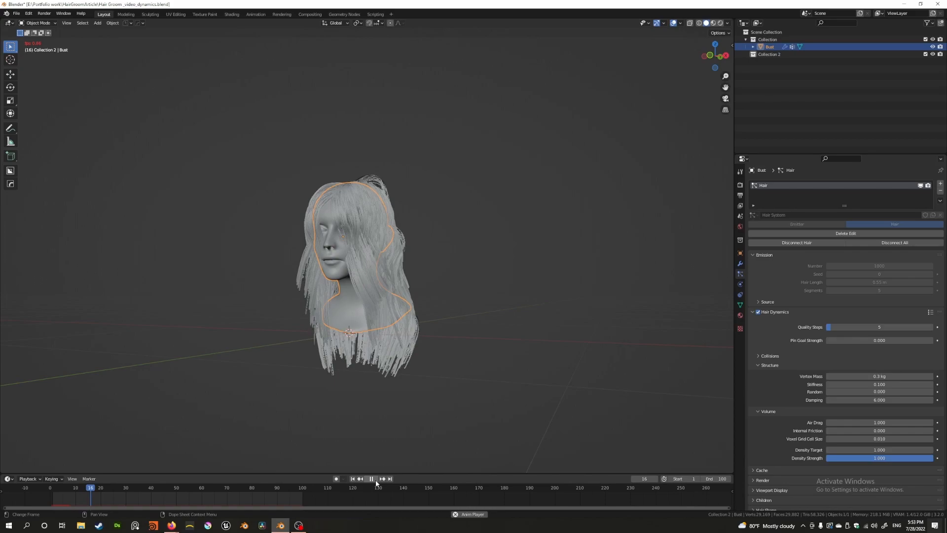
{"action": "left_click", "coordinate": [373, 479]}
{"action": "middle_click_drag", "start_coordinate": [360, 399], "coordinate": [386, 387]}
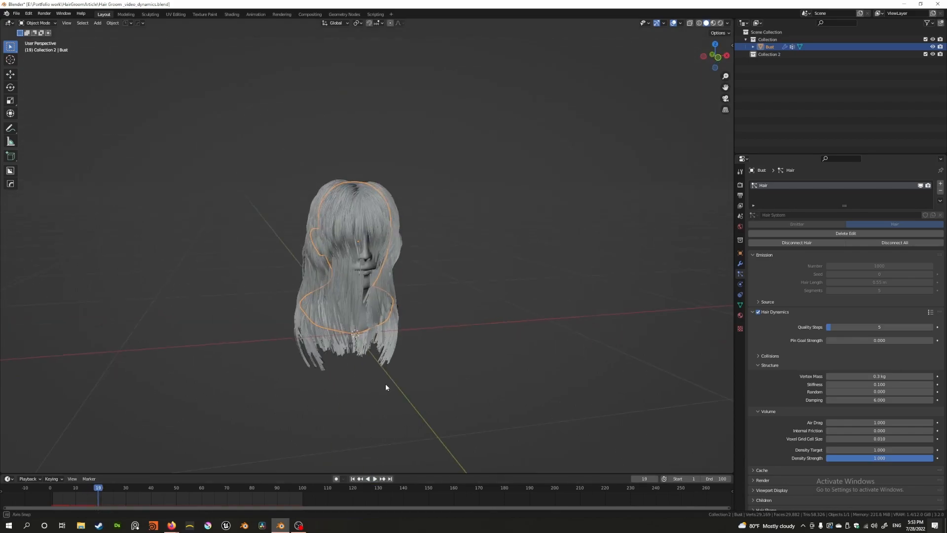
Set Density Strength to 0 and replay the hair simulation from frame 1 to about frame 12.
{"action": "left_click", "coordinate": [352, 479]}
{"action": "middle_click_drag", "start_coordinate": [546, 371], "coordinate": [541, 372]}
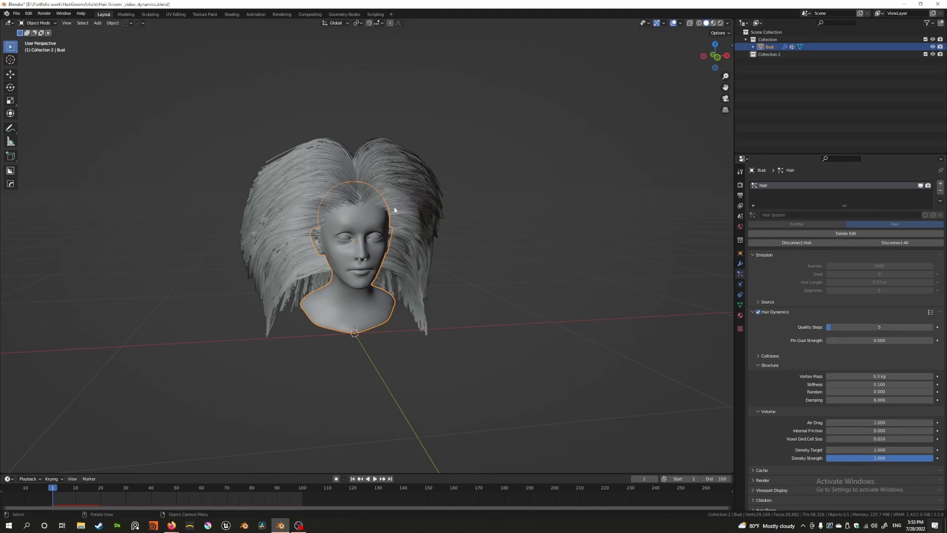
{"action": "left_click", "coordinate": [873, 449]}
{"action": "left_click", "coordinate": [866, 460]}
{"action": "left_click_drag", "start_coordinate": [866, 459], "coordinate": [825, 458]}
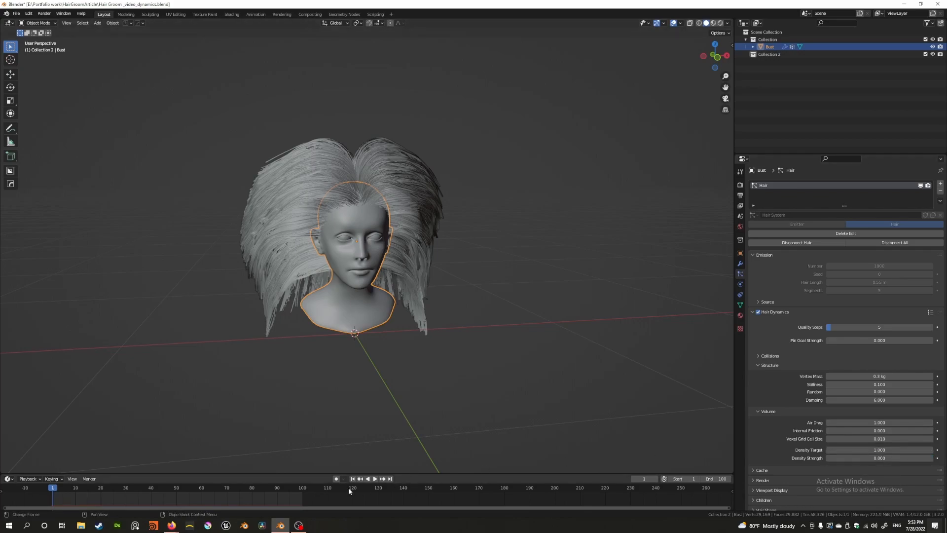
{"action": "left_click_drag", "start_coordinate": [879, 431], "coordinate": [827, 431]}
{"action": "left_click", "coordinate": [374, 479]}
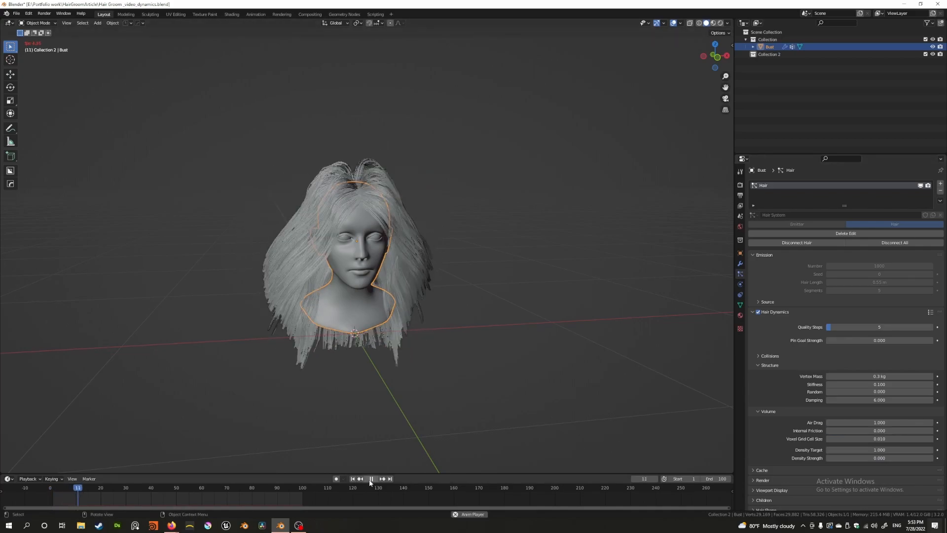
{"action": "left_click", "coordinate": [371, 478]}
{"action": "middle_click_drag", "start_coordinate": [453, 385], "coordinate": [380, 380]}
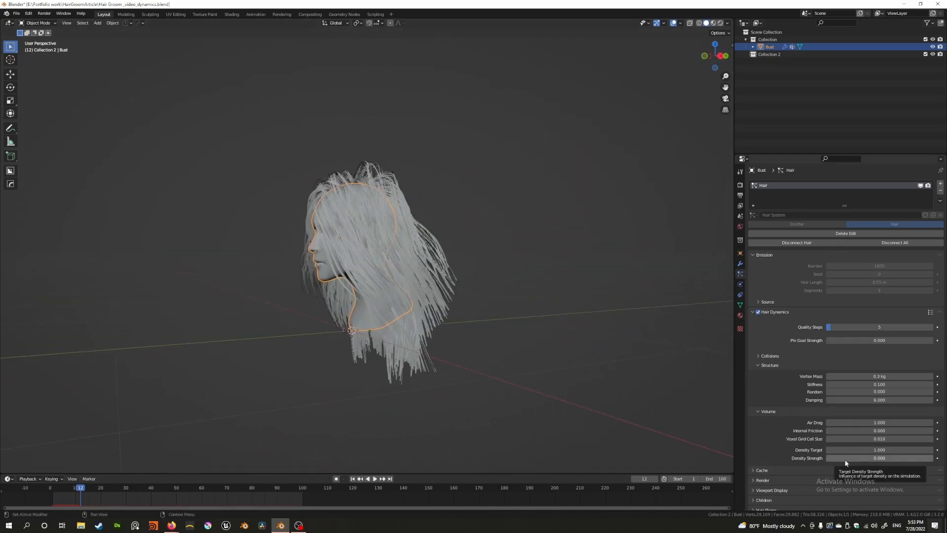
Set Density Target to 9.6 and replay the hair simulation from frame 1 to about frame 11.
{"action": "left_click_drag", "start_coordinate": [857, 450], "coordinate": [899, 449]}
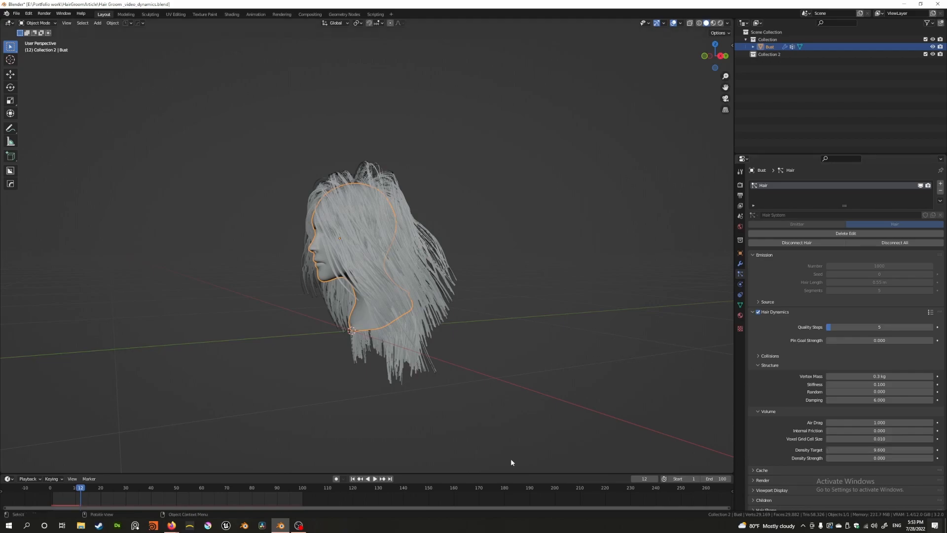
{"action": "left_click", "coordinate": [352, 479]}
{"action": "left_click", "coordinate": [373, 479]}
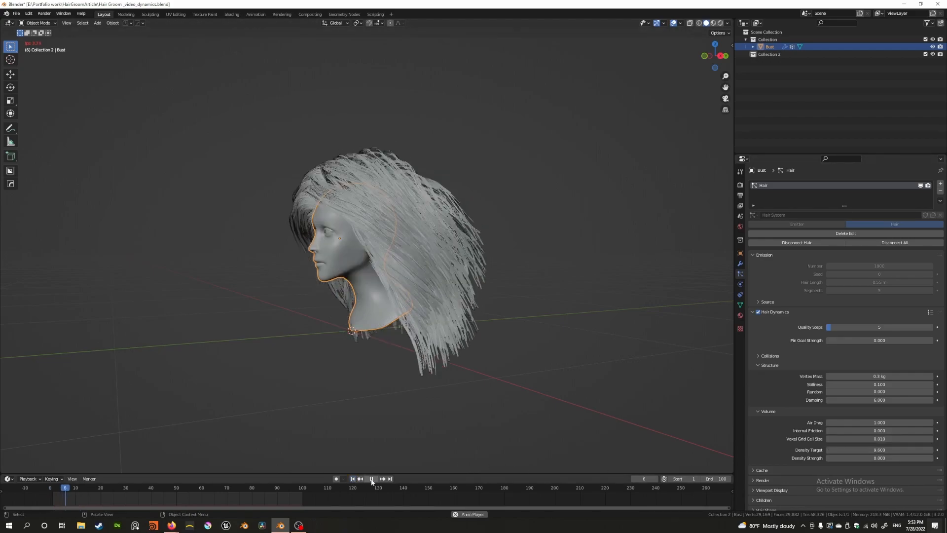
{"action": "left_click", "coordinate": [372, 478]}
{"action": "middle_click_drag", "start_coordinate": [226, 364], "coordinate": [365, 369]}
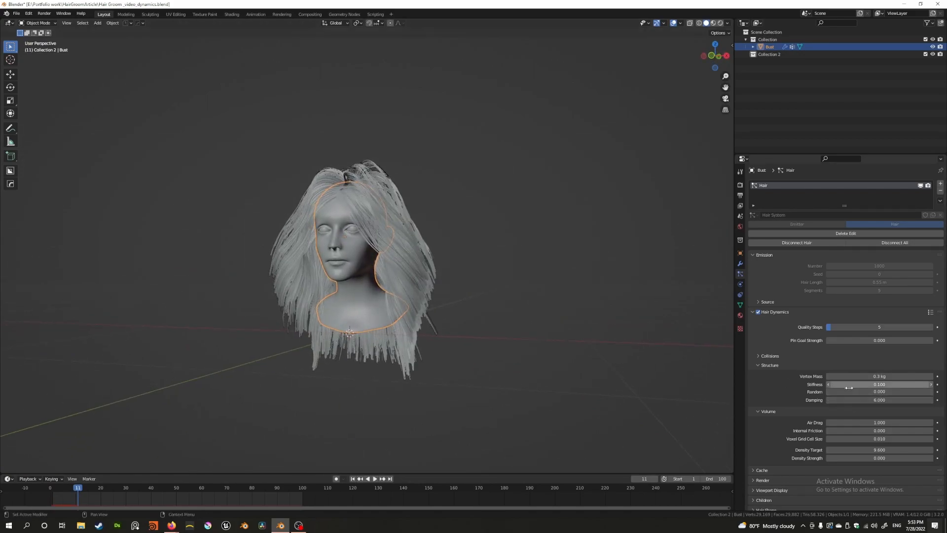
Set Internal Friction to 0.253 and replay the hair simulation from frame 1.
{"action": "left_click_drag", "start_coordinate": [844, 428], "coordinate": [871, 429]}
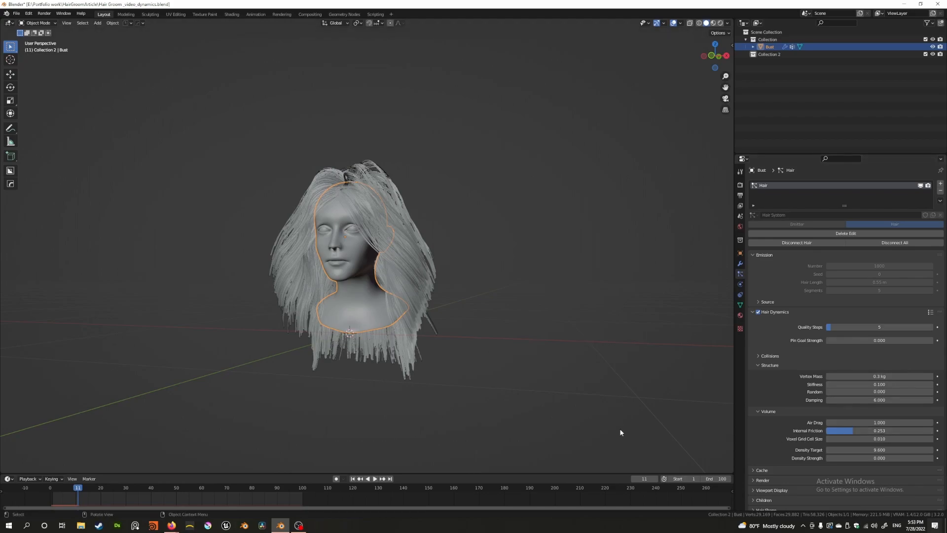
{"action": "left_click", "coordinate": [353, 478]}
{"action": "left_click", "coordinate": [375, 479]}
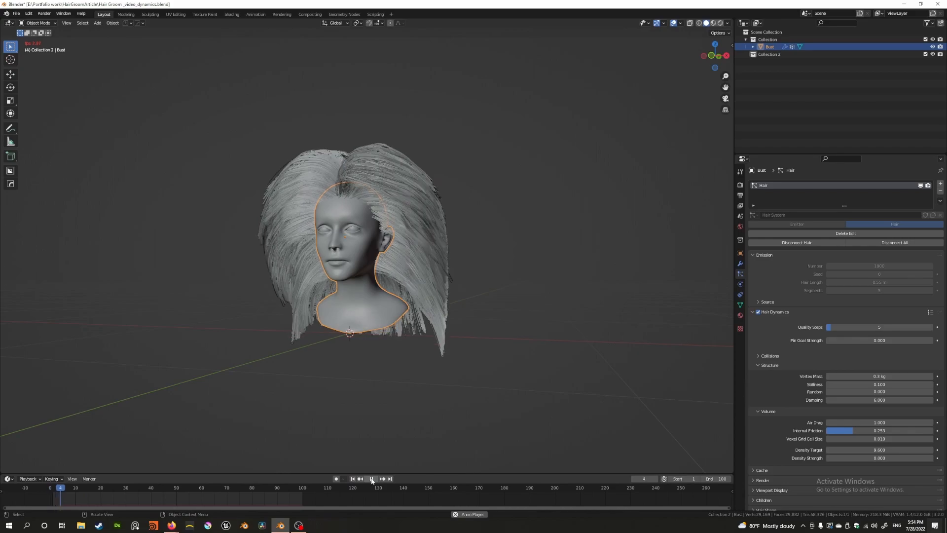
{"action": "left_click", "coordinate": [374, 480]}
Continue the simulation to frame 20 and examine the hair from the front and the side.
{"action": "left_click", "coordinate": [375, 479]}
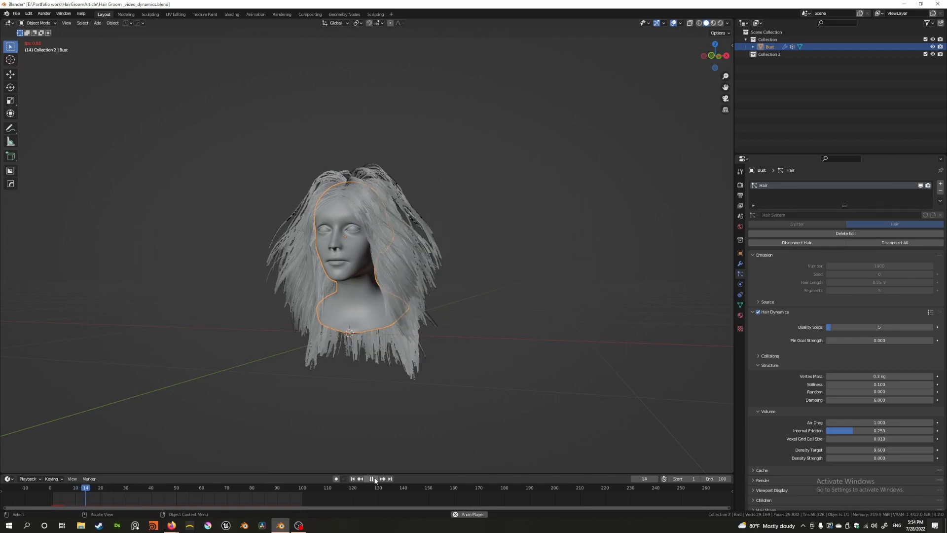
{"action": "middle_click_drag", "start_coordinate": [327, 409], "coordinate": [436, 196]}
{"action": "key", "text": "space"}
{"action": "left_click", "coordinate": [374, 478]}
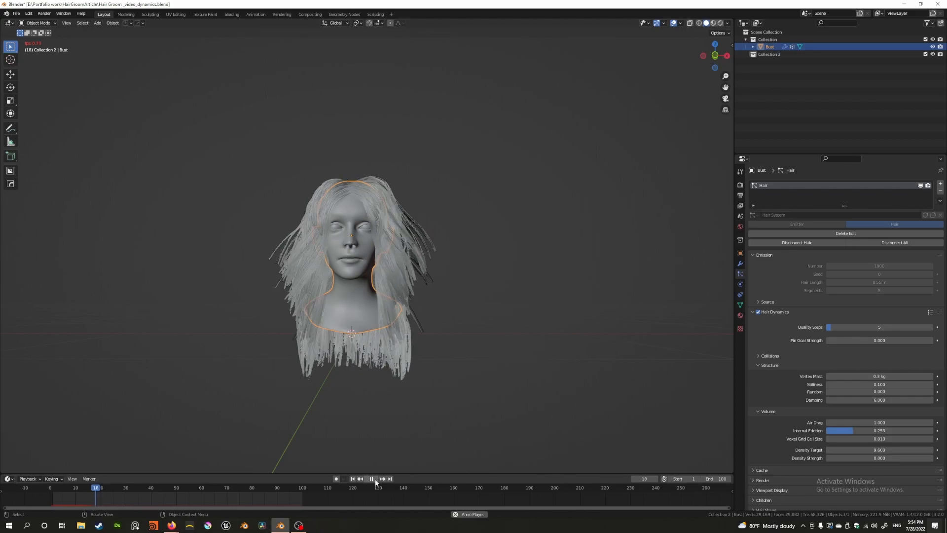
{"action": "key", "text": "space"}
{"action": "middle_click_drag", "start_coordinate": [344, 387], "coordinate": [370, 423]}
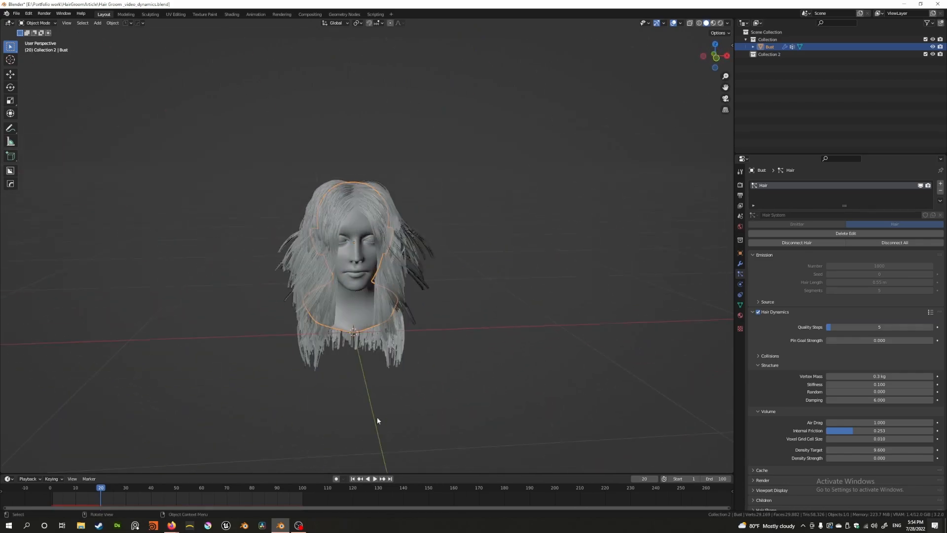
{"action": "middle_click_drag", "start_coordinate": [413, 371], "coordinate": [296, 375]}
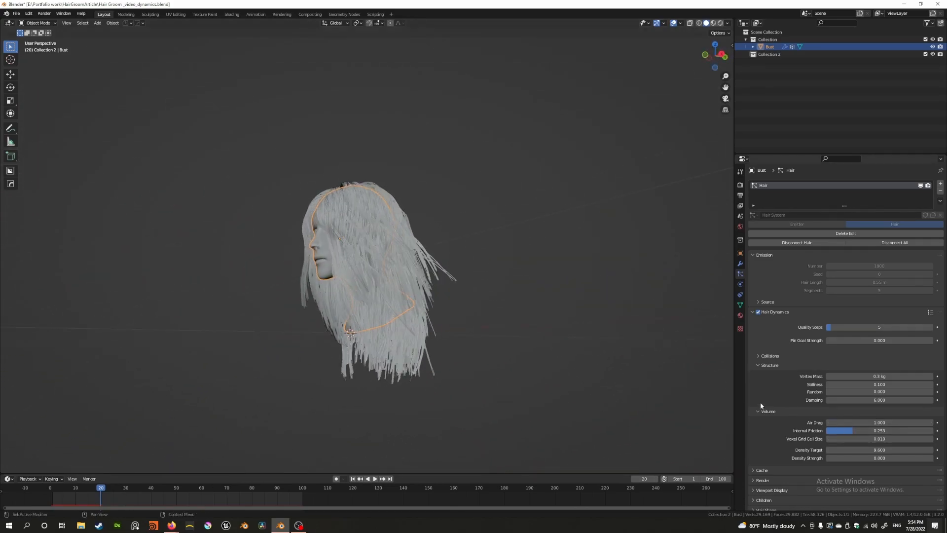
Collapse the Structure, Volume and Hair Dynamics settings and expand the hair system's Cache settings.
{"action": "left_click", "coordinate": [762, 365]}
{"action": "left_click", "coordinate": [759, 374]}
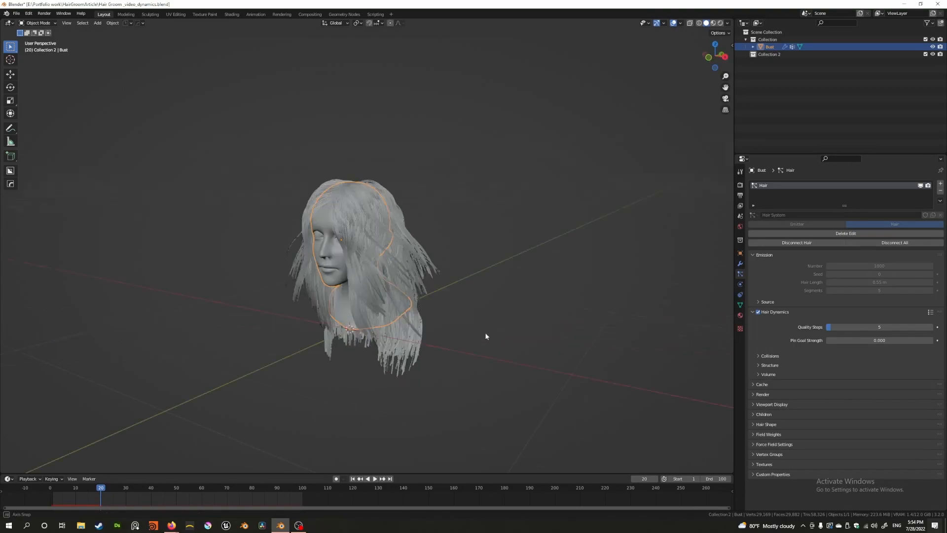
{"action": "mouse_move", "coordinate": [485, 337]}
{"action": "middle_mouse_down"}
{"action": "mouse_move", "coordinate": [503, 326]}
{"action": "mouse_move", "coordinate": [476, 331]}
{"action": "middle_mouse_up"}
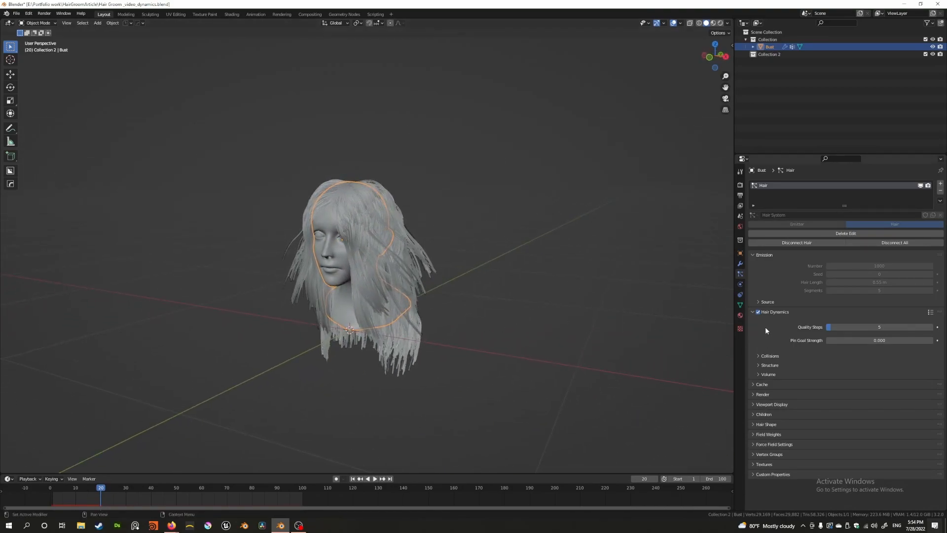
{"action": "left_click", "coordinate": [752, 312]}
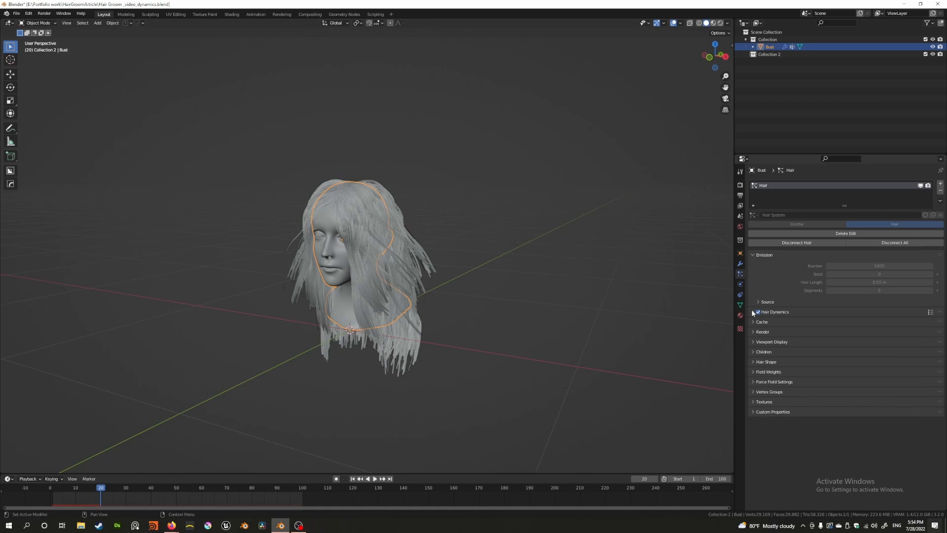
{"action": "left_click", "coordinate": [752, 322]}
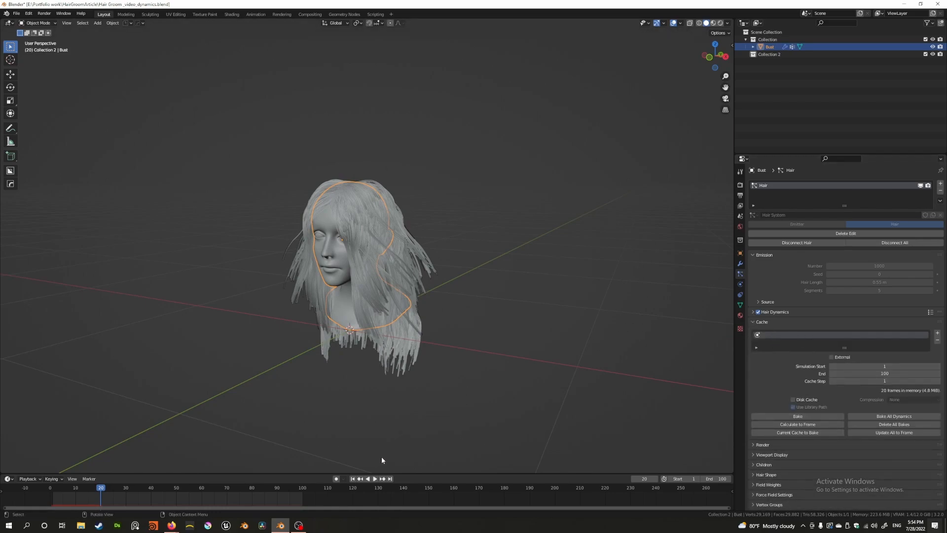
Return the animation to frame 1 and name the hair cache bake_1.
{"action": "left_click", "coordinate": [352, 478]}
{"action": "middle_click_drag", "start_coordinate": [332, 382], "coordinate": [323, 337]}
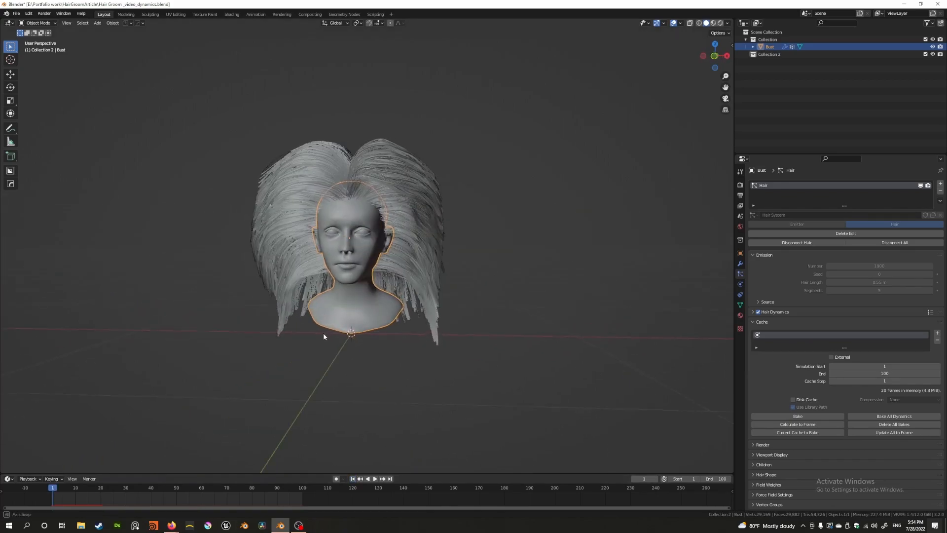
{"action": "left_click", "coordinate": [374, 479]}
{"action": "key", "text": "Escape"}
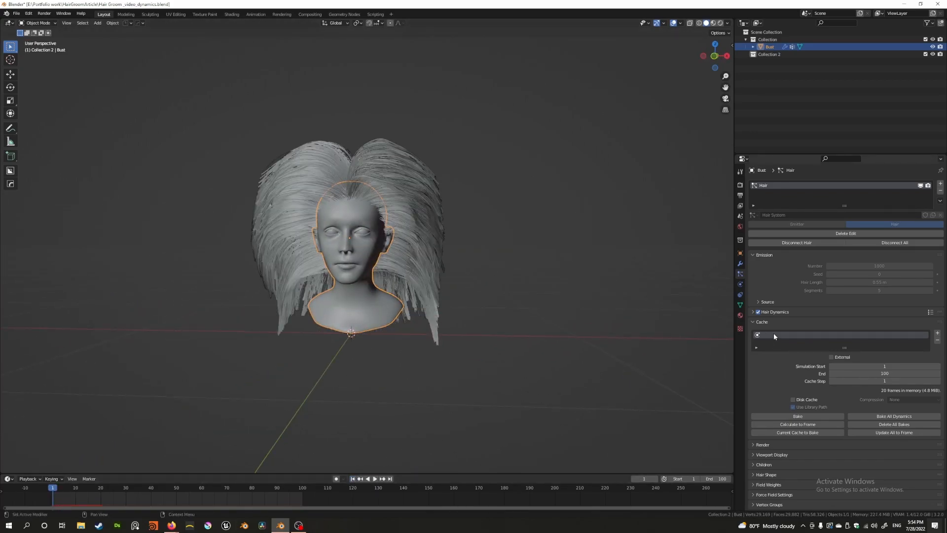
{"action": "left_click", "coordinate": [753, 322]}
{"action": "left_click", "coordinate": [753, 323]}
{"action": "mouse_move", "coordinate": [841, 347]}
{"action": "left_mouse_down"}
{"action": "mouse_move", "coordinate": [840, 365]}
{"action": "mouse_move", "coordinate": [844, 348]}
{"action": "left_mouse_up"}
{"action": "double_click", "coordinate": [780, 334]}
{"action": "type", "text": "bake_1"}
Set the cache's simulation end frame to 25 and bake the hair simulation.
{"action": "left_click", "coordinate": [862, 370]}
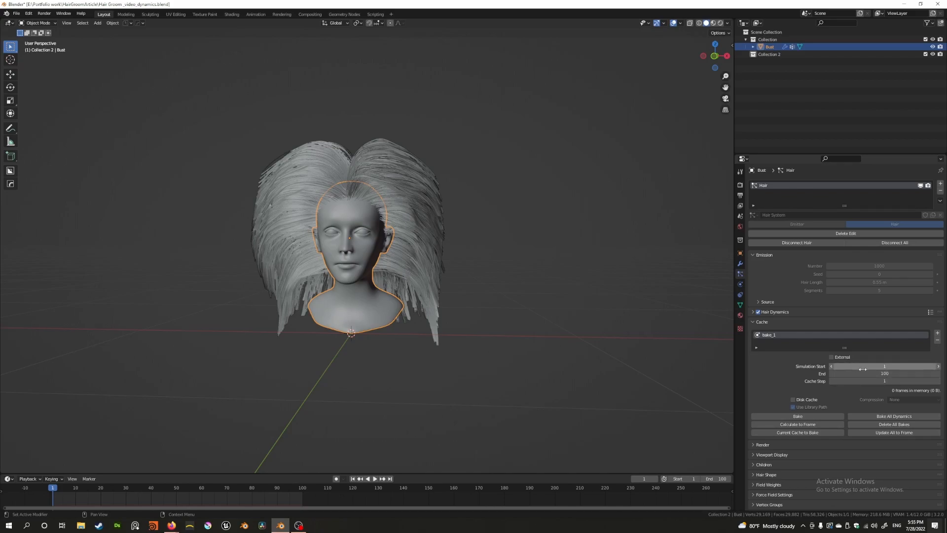
{"action": "type", "text": "50"}
{"action": "key", "text": "Return"}
{"action": "left_click", "coordinate": [867, 374]}
{"action": "type", "text": "25"}
{"action": "key", "text": "Return"}
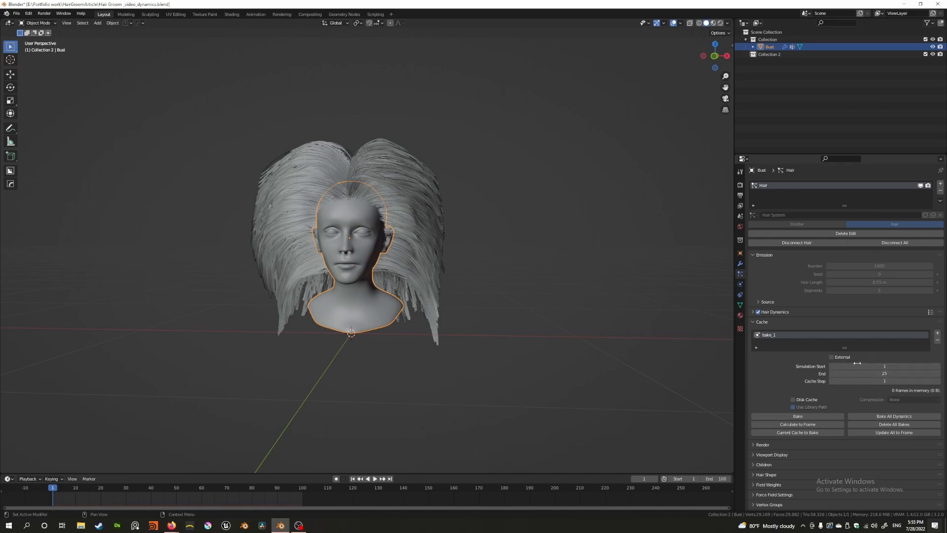
{"action": "left_click", "coordinate": [809, 419]}
Play and scrub through the baked hair simulation to review it, including past the last baked frame.
{"action": "left_click", "coordinate": [374, 478]}
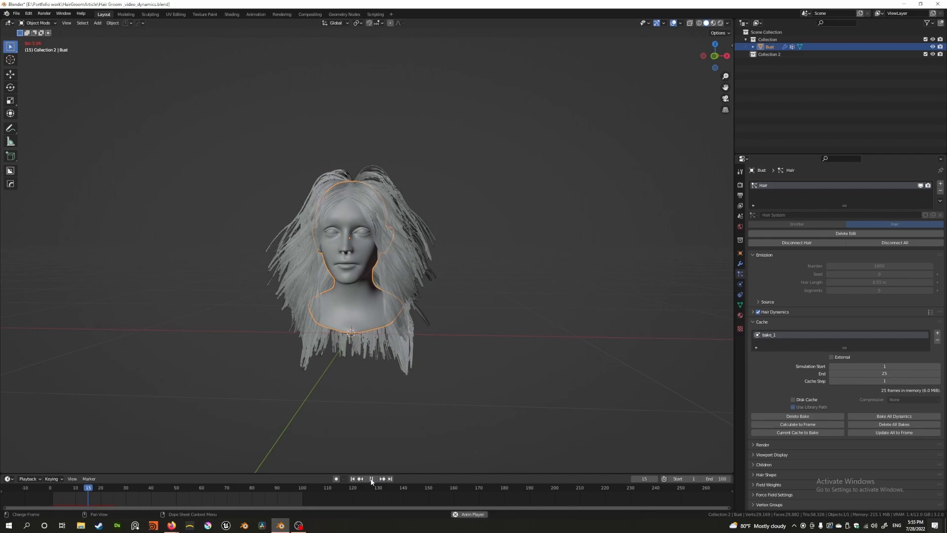
{"action": "left_click", "coordinate": [372, 481]}
{"action": "mouse_move", "coordinate": [99, 488]}
{"action": "left_mouse_down"}
{"action": "mouse_move", "coordinate": [113, 486]}
{"action": "mouse_move", "coordinate": [69, 488]}
{"action": "mouse_move", "coordinate": [101, 488]}
{"action": "mouse_move", "coordinate": [80, 489]}
{"action": "mouse_move", "coordinate": [88, 489]}
{"action": "left_mouse_up"}
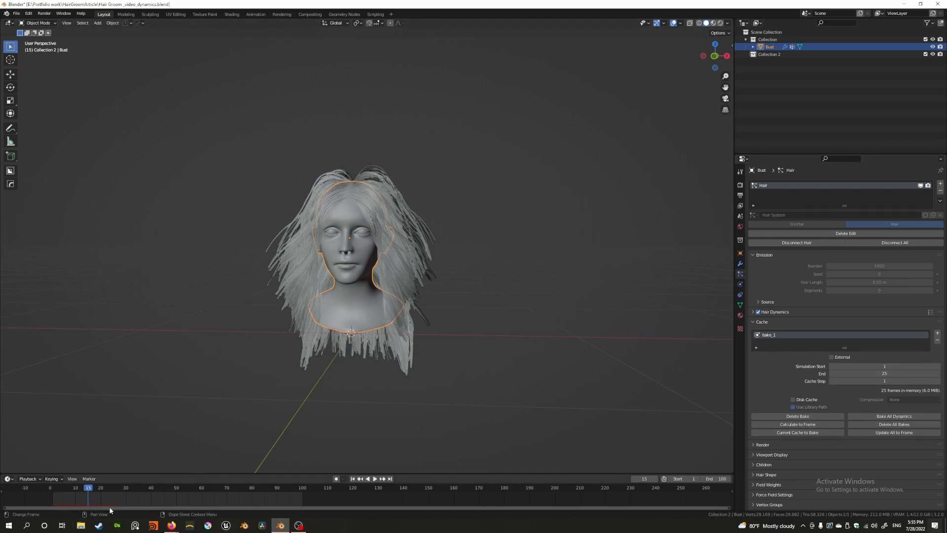
{"action": "key", "text": "space"}
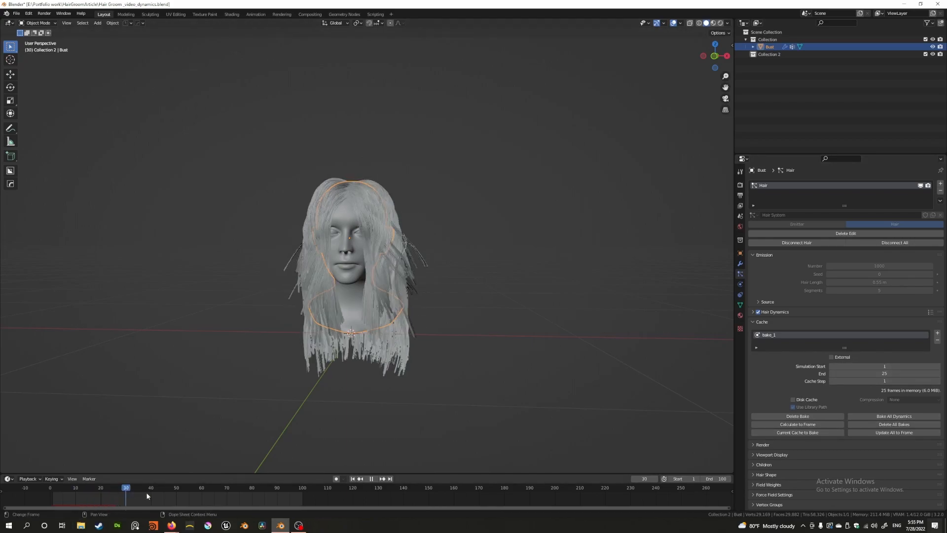
{"action": "left_click_drag", "start_coordinate": [192, 497], "coordinate": [73, 489]}
{"action": "key", "text": "space"}
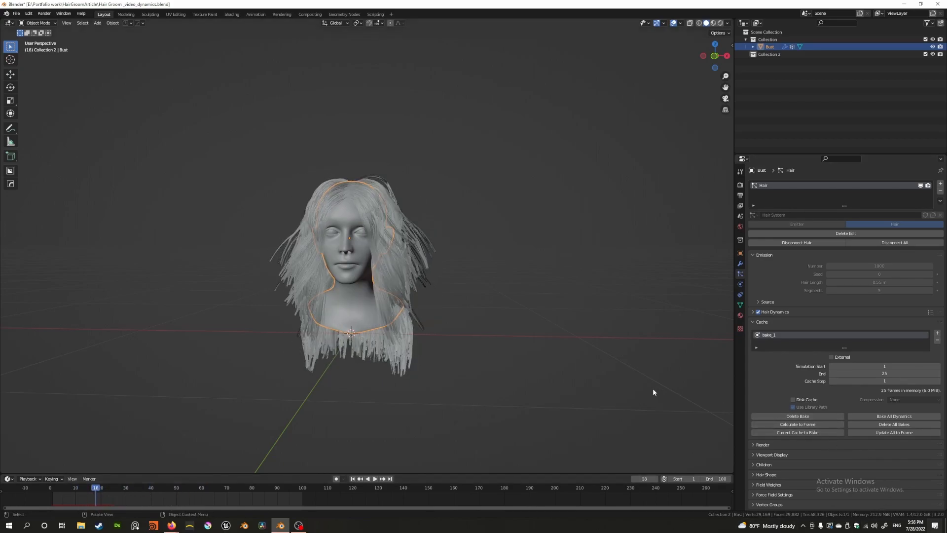
Delete the hair bake, scrub past its last frame and replay the cached simulation from the start.
{"action": "left_click", "coordinate": [798, 416]}
{"action": "left_click_drag", "start_coordinate": [132, 493], "coordinate": [171, 494]}
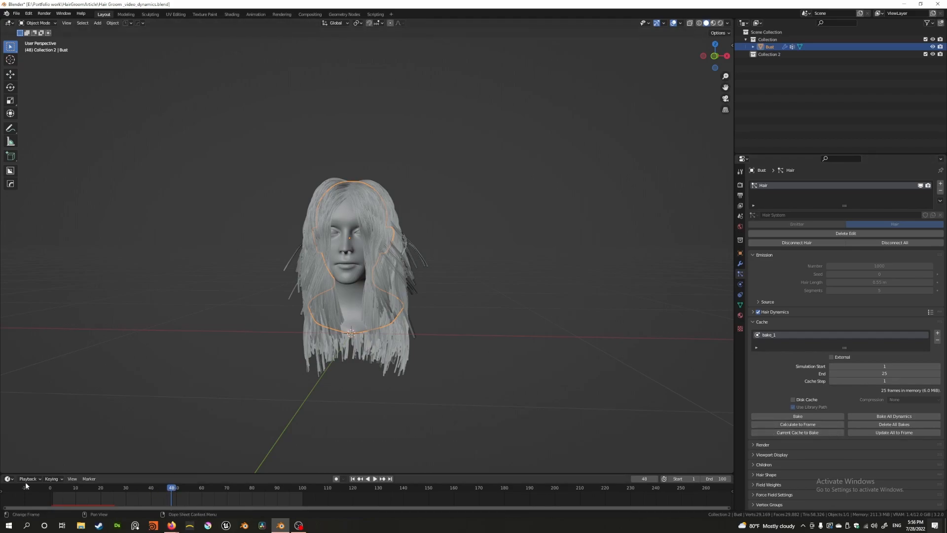
{"action": "left_click", "coordinate": [50, 487]}
{"action": "key", "text": "space"}
{"action": "left_click", "coordinate": [373, 479]}
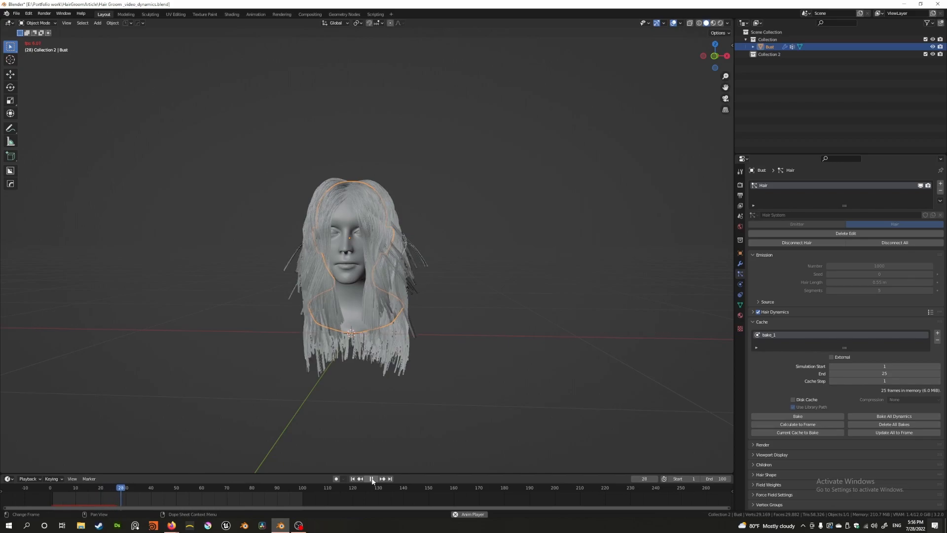
{"action": "key", "text": "space"}
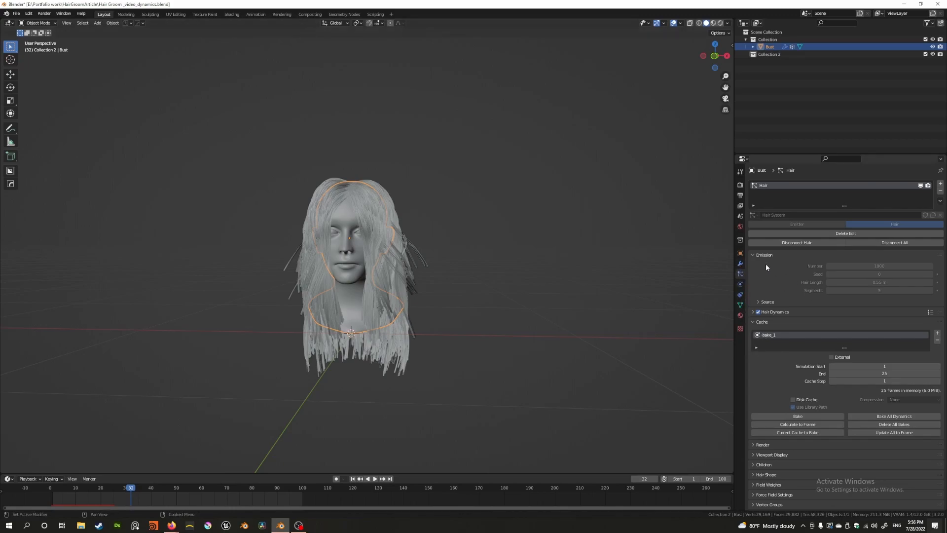
Set the Hair Dynamics quality steps to 5.
{"action": "left_click", "coordinate": [752, 312]}
{"action": "left_click", "coordinate": [876, 327]}
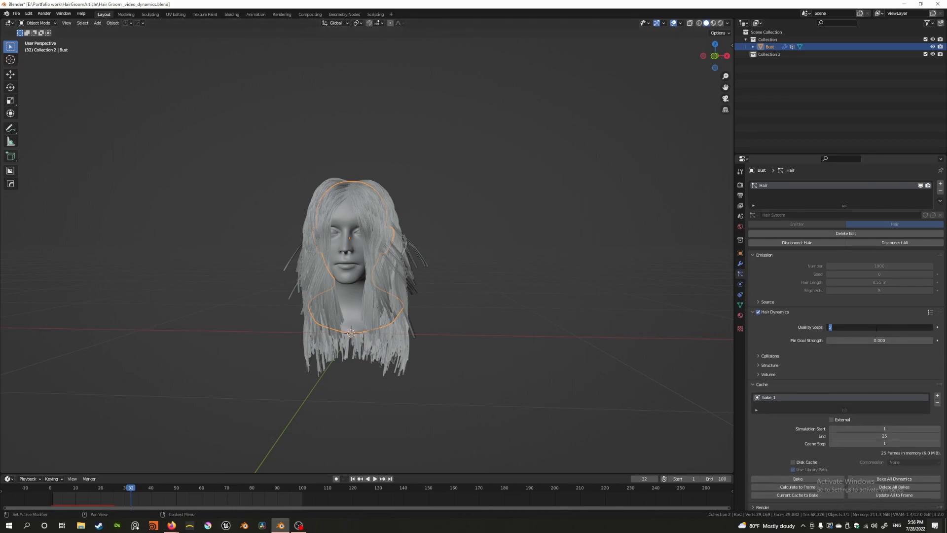
{"action": "key", "text": "Return"}
{"action": "left_click", "coordinate": [876, 328]}
{"action": "type", "text": "5"}
{"action": "key", "text": "Return"}
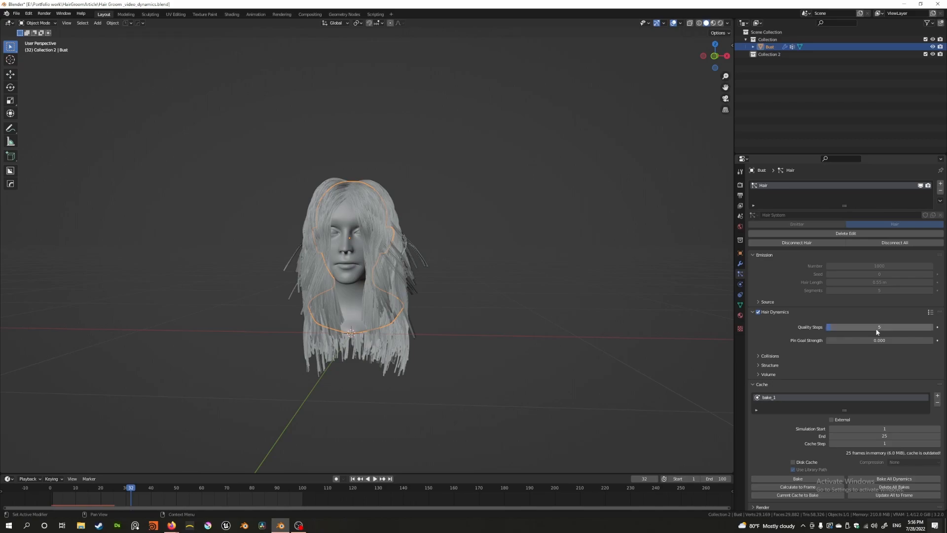
Restart the animation at frame 1, advance it to frame 10 and calculate the hair cache up to that frame.
{"action": "left_click", "coordinate": [353, 480]}
{"action": "scroll", "coordinate": [790, 446], "scroll_direction": "down", "scroll_amount": 3}
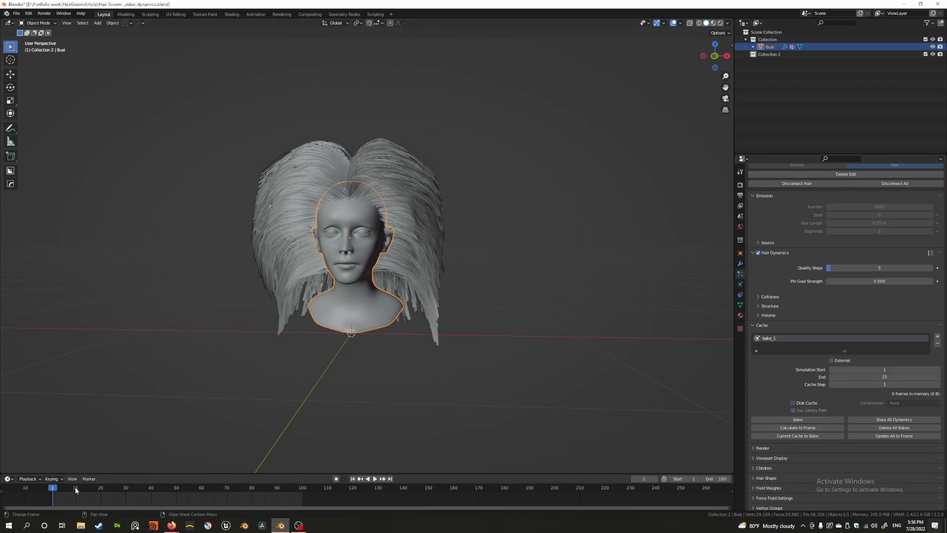
{"action": "key", "text": "space"}
{"action": "key", "text": "space"}
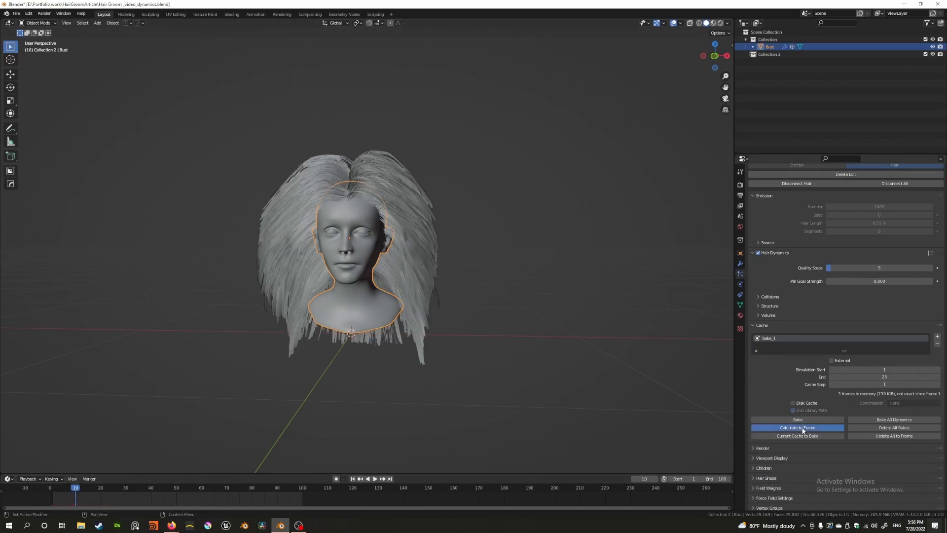
{"action": "left_click", "coordinate": [802, 430]}
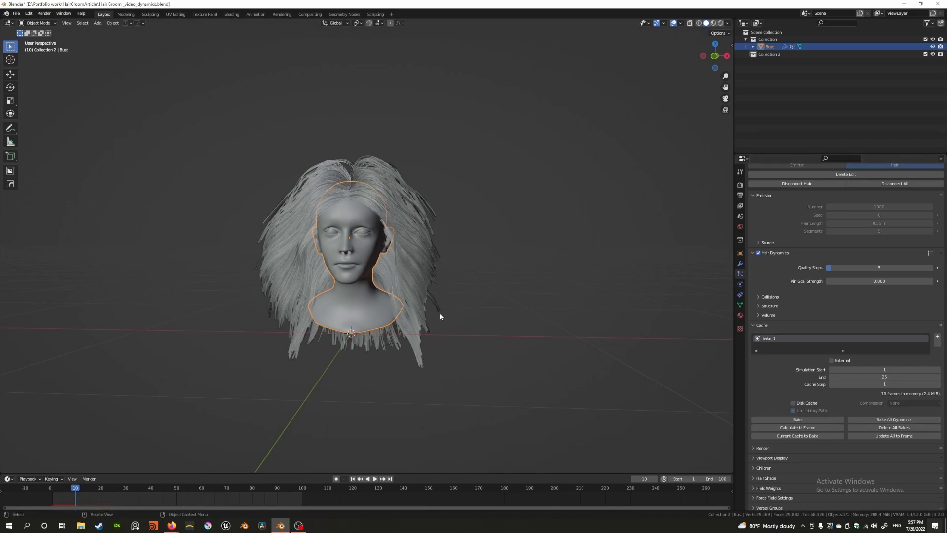
Lower the hair's gravity field weight to about 0.424 and briefly play the simulation from frame 1.
{"action": "left_click", "coordinate": [754, 326]}
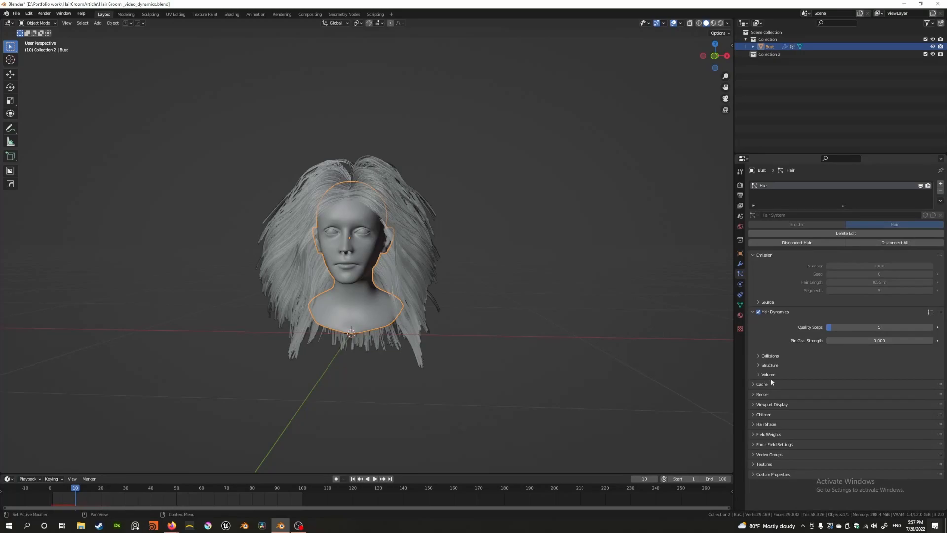
{"action": "left_click", "coordinate": [753, 434]}
{"action": "scroll", "coordinate": [775, 367], "scroll_direction": "down", "scroll_amount": 5}
{"action": "scroll", "coordinate": [775, 366], "scroll_direction": "down", "scroll_amount": 1}
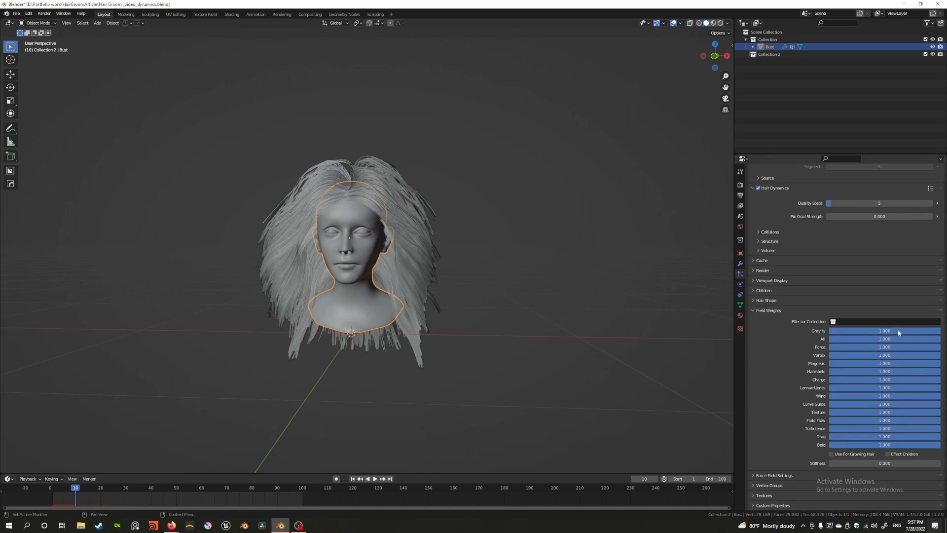
{"action": "left_click_drag", "start_coordinate": [936, 330], "coordinate": [876, 331]}
{"action": "key", "text": "shift+Left"}
{"action": "left_click", "coordinate": [375, 478]}
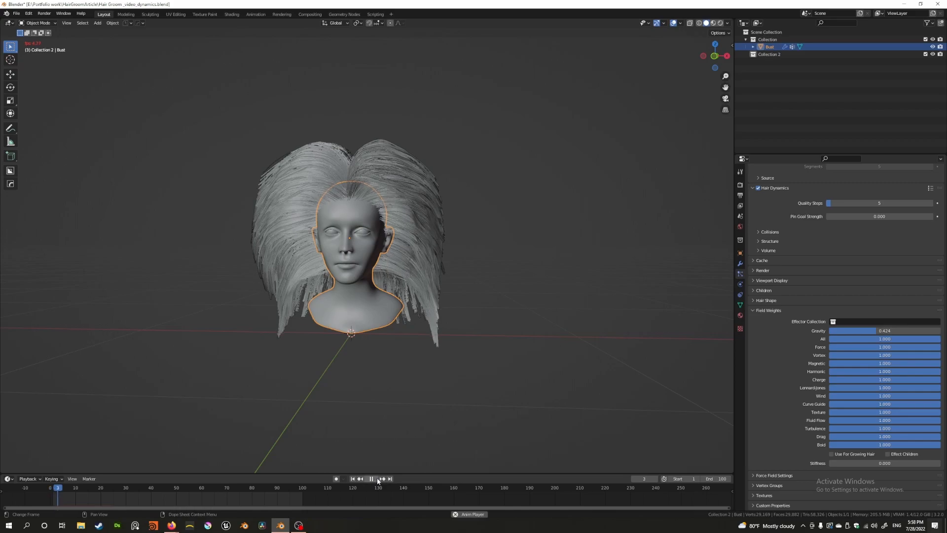
{"action": "left_click", "coordinate": [377, 477]}
Set the hair's gravity field weight to -1 and play the simulation to check the reversed gravity.
{"action": "double_click", "coordinate": [863, 330]}
{"action": "type", "text": "-1"}
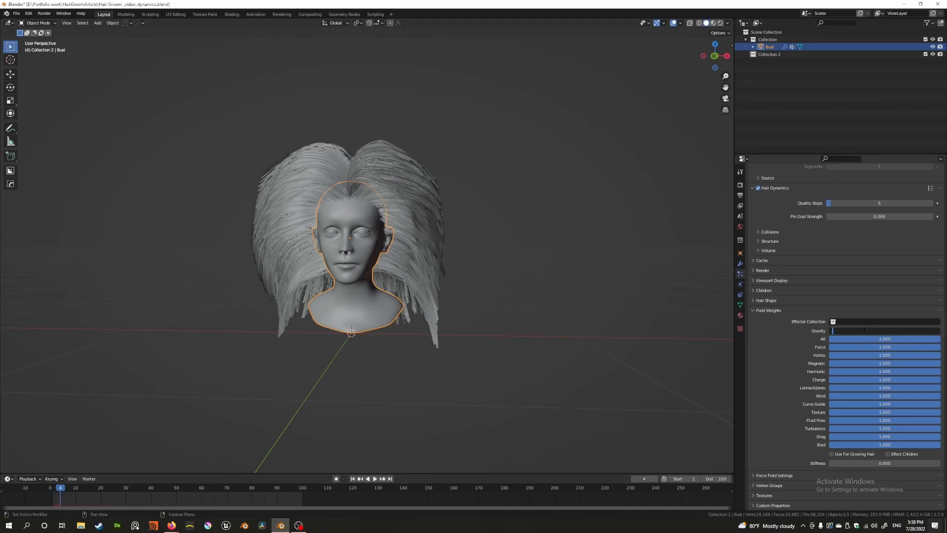
{"action": "key", "text": "Return"}
{"action": "left_click", "coordinate": [367, 478]}
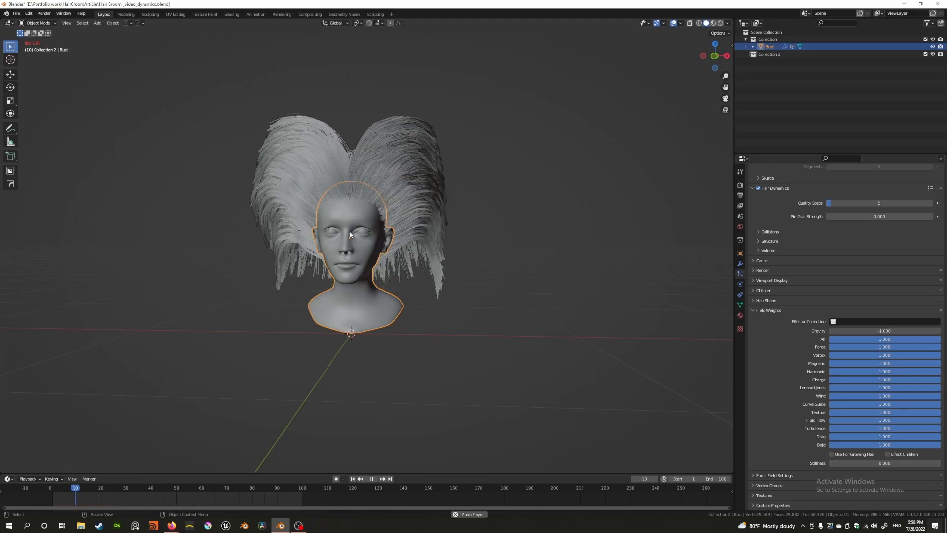
{"action": "left_click", "coordinate": [371, 480]}
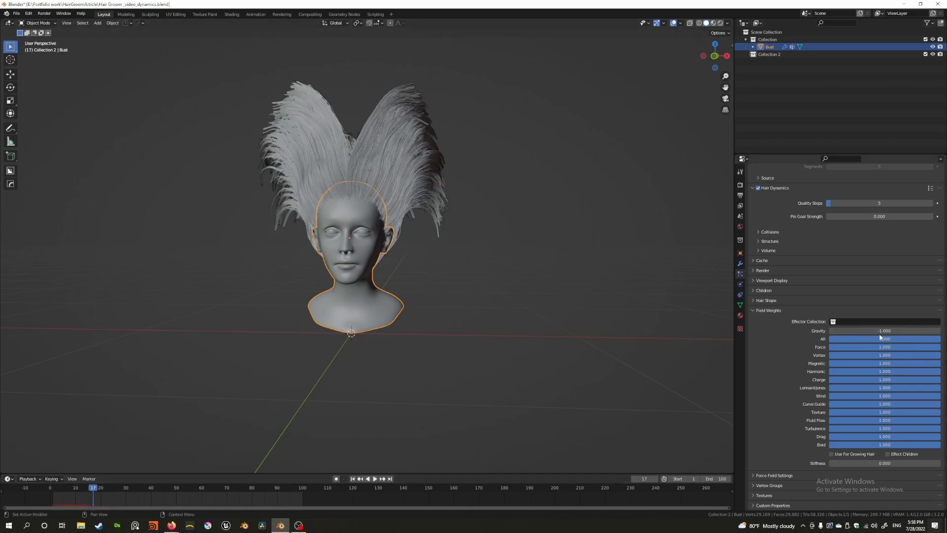
Set the hair's gravity field weight to 0 and return the animation to frame 1.
{"action": "left_click", "coordinate": [848, 330]}
{"action": "type", "text": "0"}
{"action": "key", "text": "Return"}
{"action": "left_click", "coordinate": [352, 478]}
Add a Wind force field to the scene, viewing the bust from its side.
{"action": "middle_click_drag", "start_coordinate": [434, 348], "coordinate": [333, 346]}
{"action": "key", "text": "shift+a"}
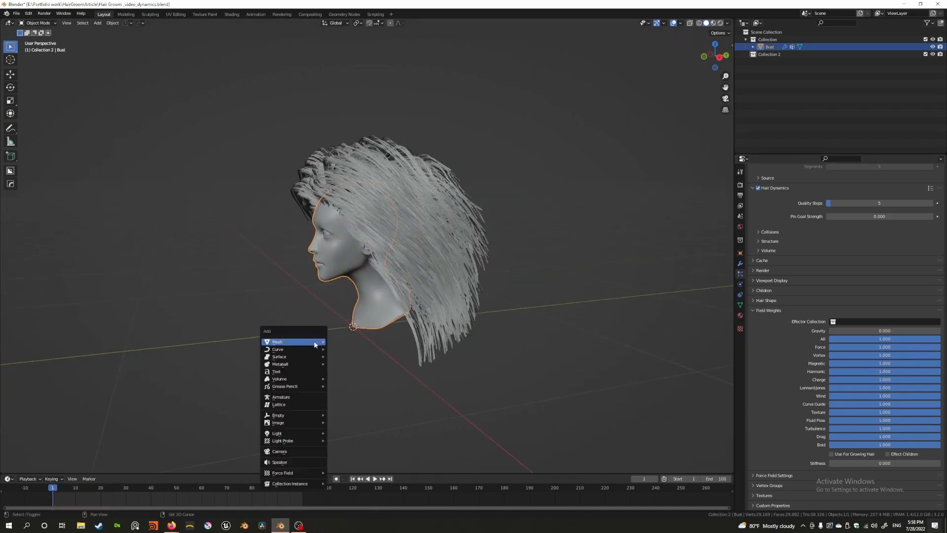
{"action": "mouse_move", "coordinate": [313, 345]}
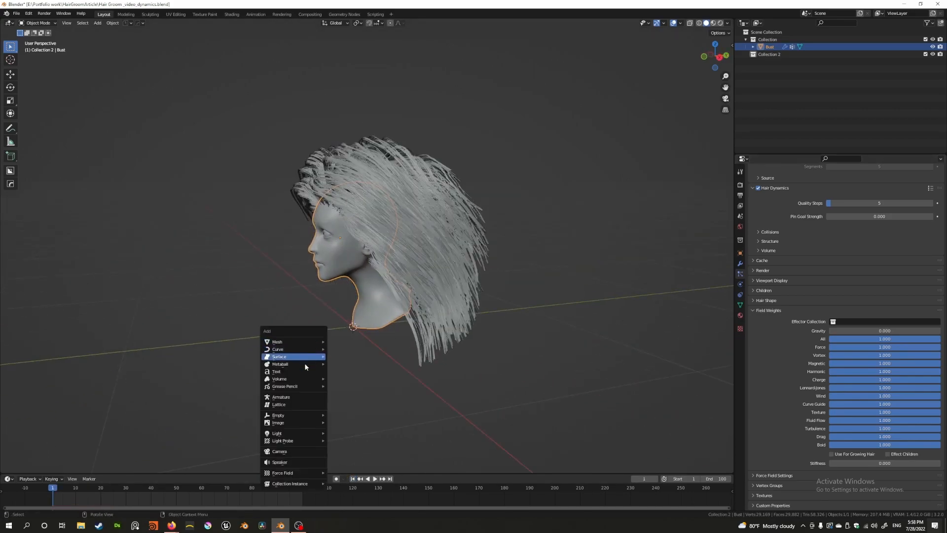
{"action": "mouse_move", "coordinate": [300, 474]}
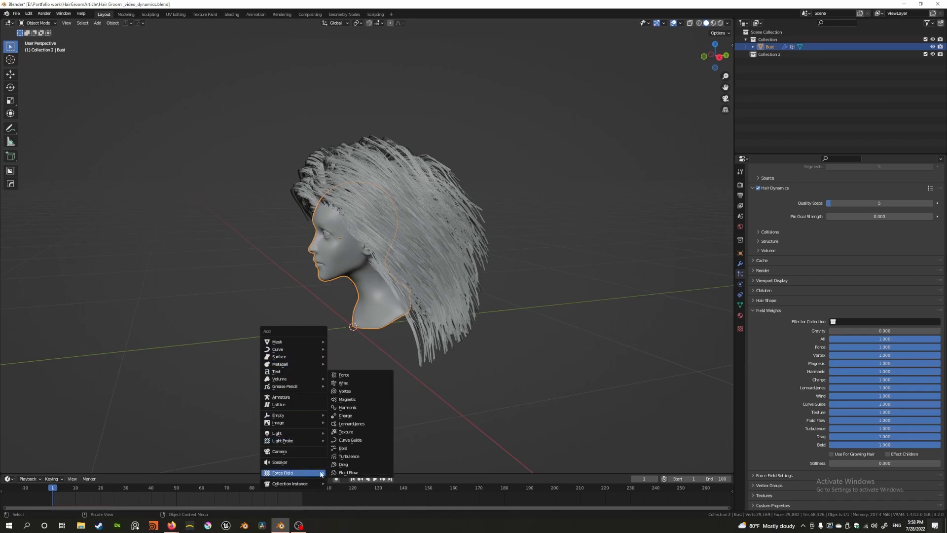
{"action": "left_click", "coordinate": [344, 383]}
{"action": "scroll", "coordinate": [342, 362], "scroll_direction": "down", "scroll_amount": 3}
Rotate the wind field 90° about X and 180° about Z, and move it in front of the face, to about Y -1.18 m.
{"action": "type", "text": "rx"}
{"action": "type", "text": "90"}
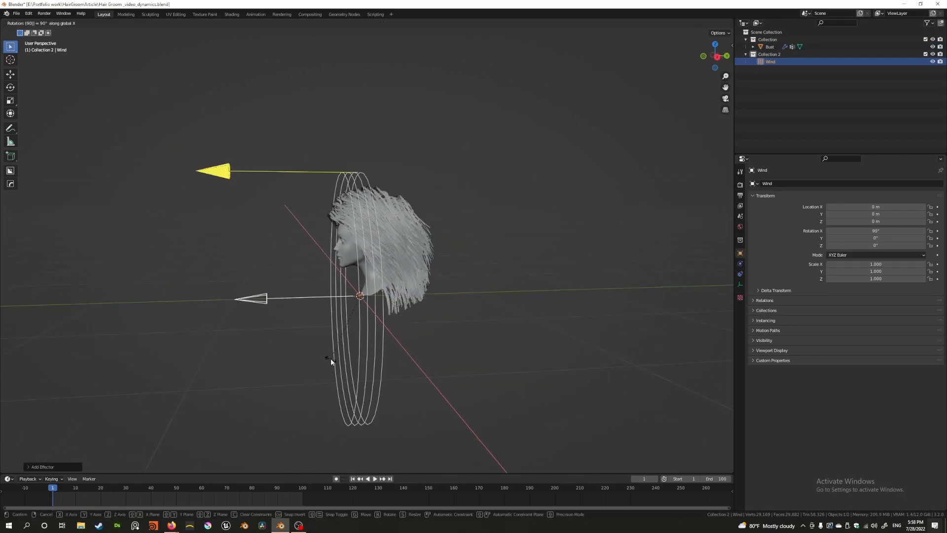
{"action": "key", "text": "Return"}
{"action": "type", "text": "r"}
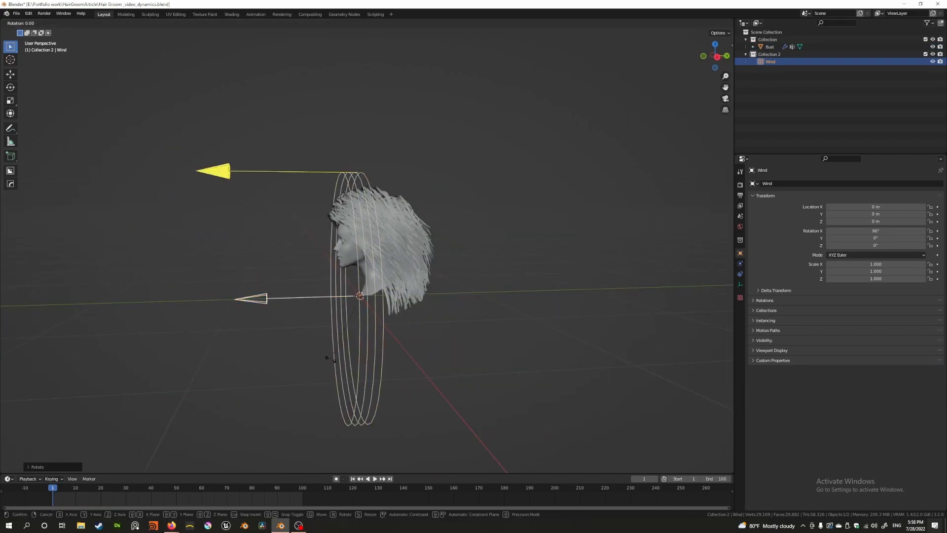
{"action": "type", "text": "z180"}
{"action": "key", "text": "Return"}
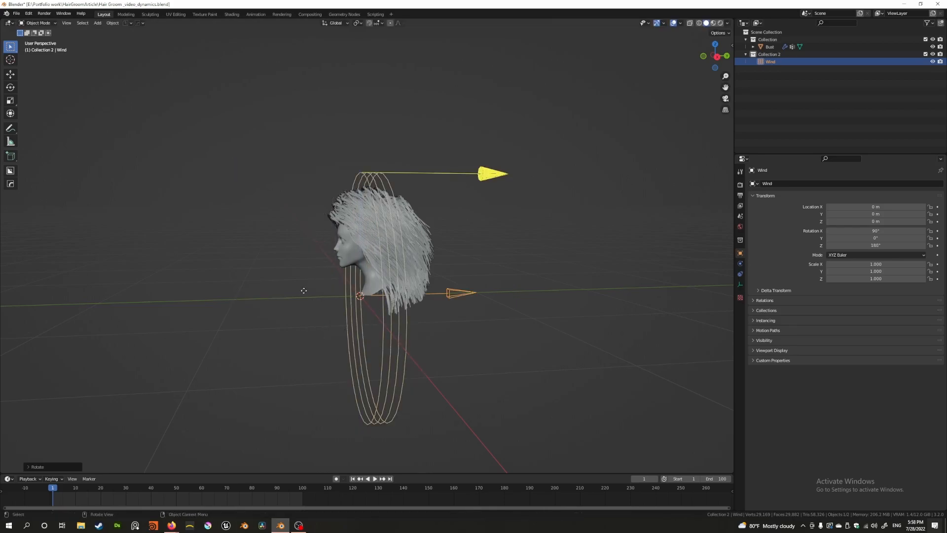
{"action": "key", "text": "g"}
{"action": "left_click", "coordinate": [235, 297]}
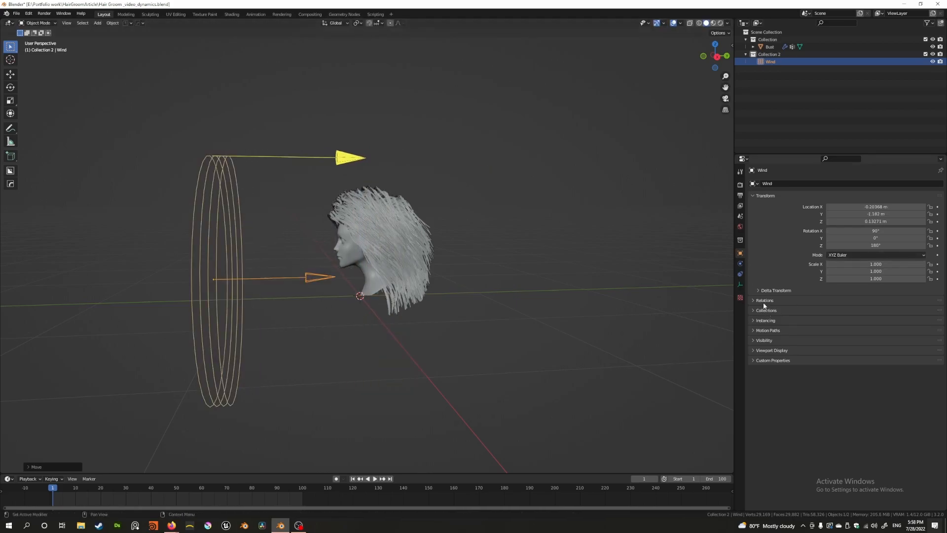
Set the wind force field's strength to 10.
{"action": "left_click", "coordinate": [740, 264]}
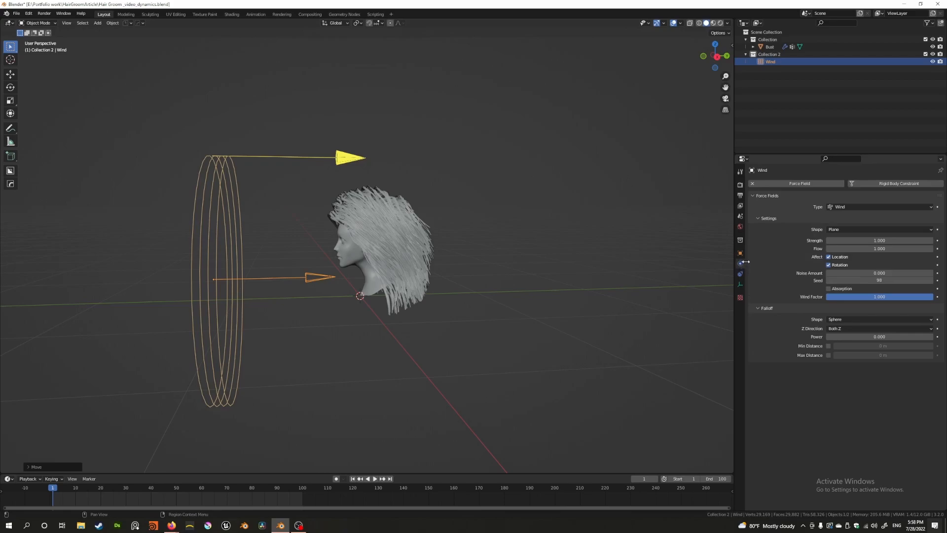
{"action": "left_click", "coordinate": [868, 240]}
{"action": "type", "text": "10"}
{"action": "key", "text": "Return"}
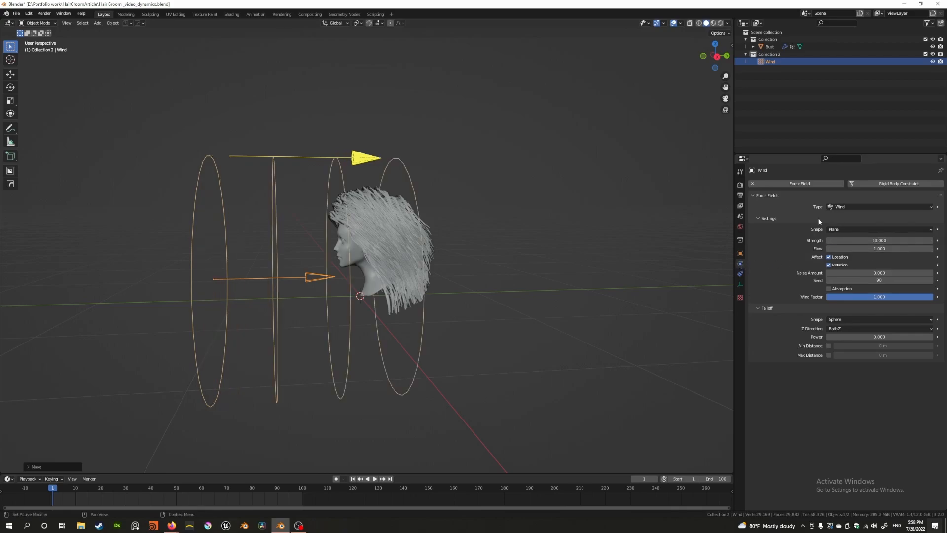
Play the simulation up to frame 25 and examine how the wind blows the hair.
{"action": "middle_click_drag", "start_coordinate": [457, 280], "coordinate": [372, 309]}
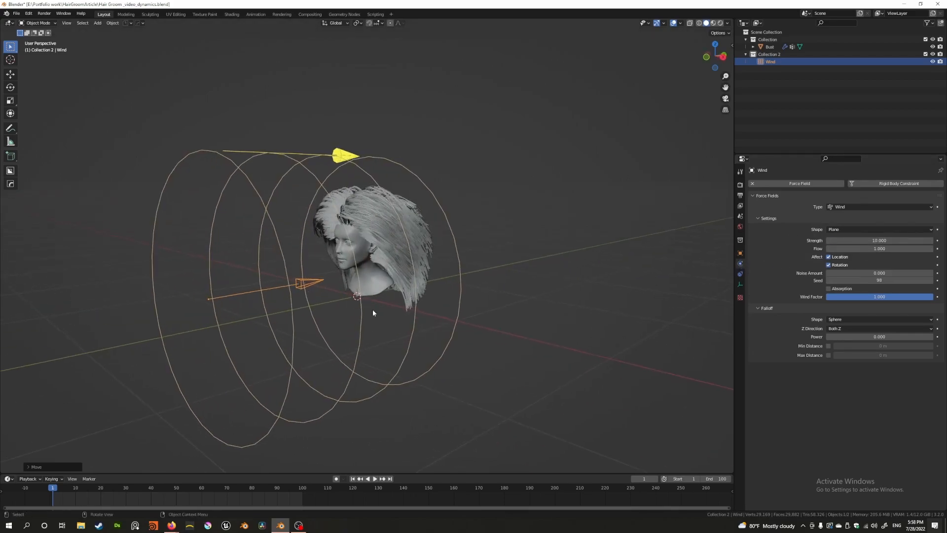
{"action": "left_click", "coordinate": [375, 479]}
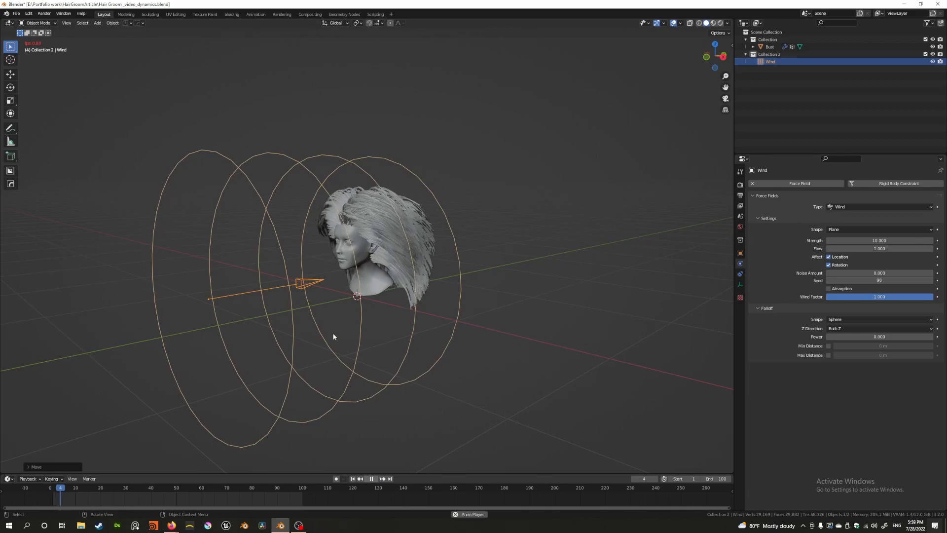
{"action": "scroll", "coordinate": [335, 336], "scroll_direction": "up", "scroll_amount": 2}
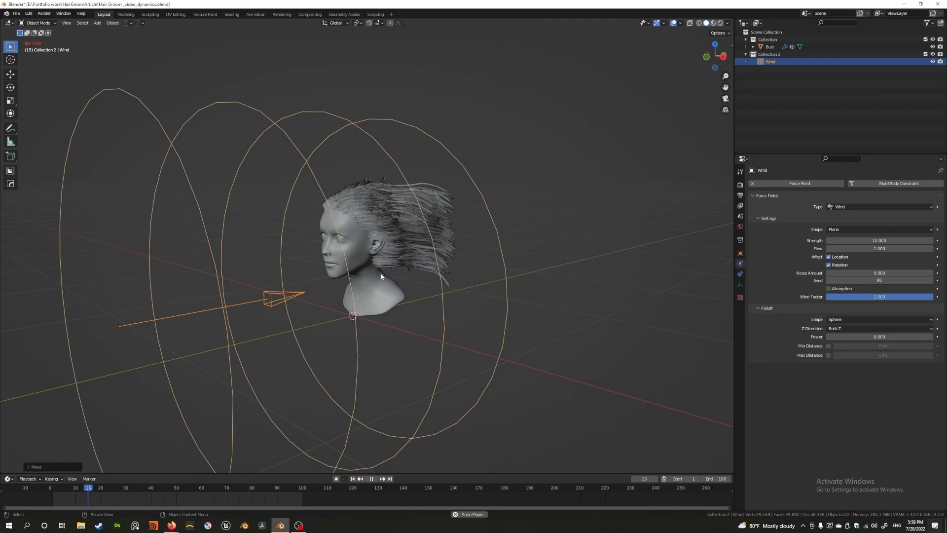
{"action": "left_click", "coordinate": [371, 478]}
{"action": "middle_click_drag", "start_coordinate": [335, 431], "coordinate": [668, 249]}
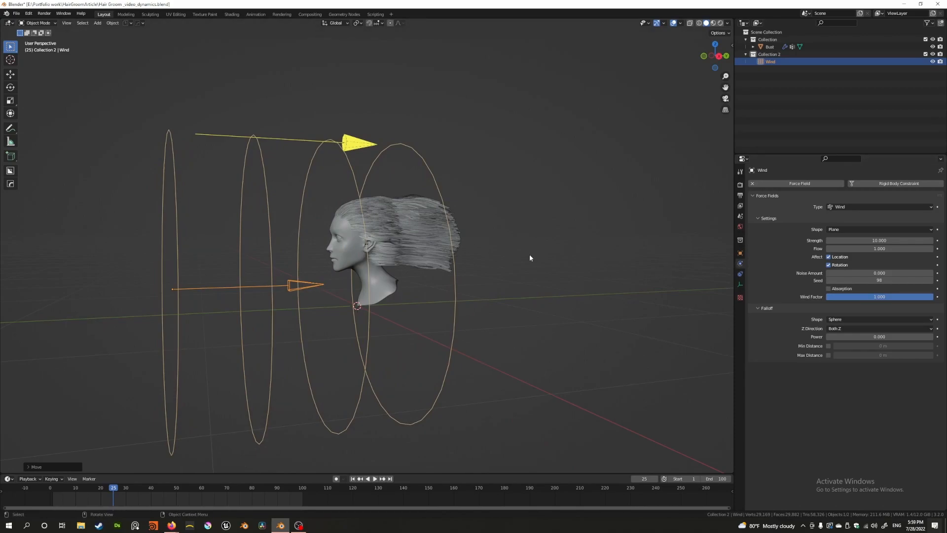
Select the bust and set its hair particle system's wind field weight to 0.
{"action": "key", "text": "shift+a"}
{"action": "mouse_move", "coordinate": [529, 255]}
{"action": "left_click", "coordinate": [375, 224]}
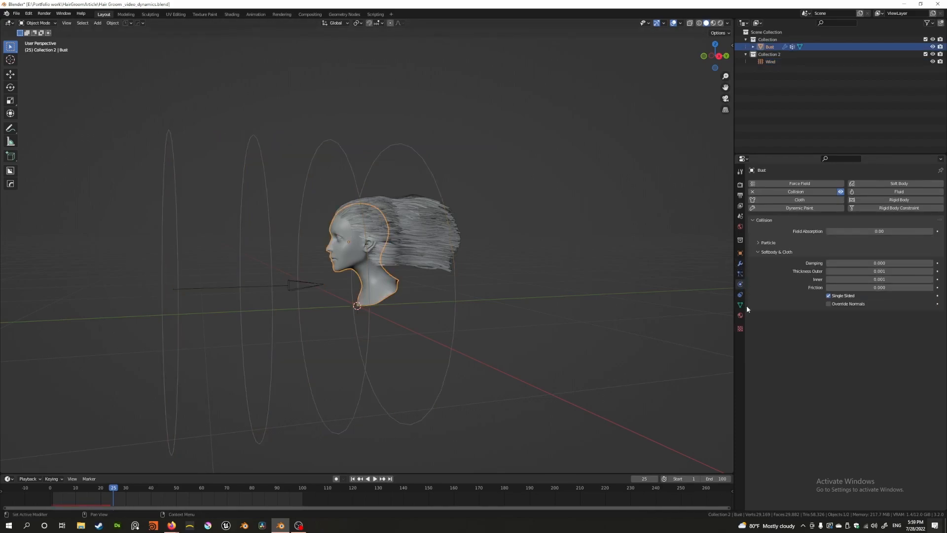
{"action": "left_click", "coordinate": [740, 274]}
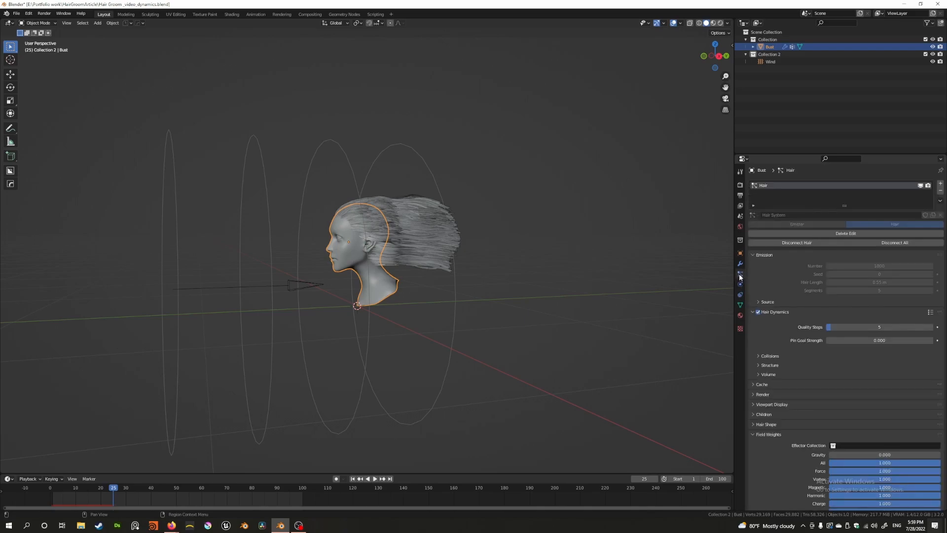
{"action": "scroll", "coordinate": [799, 347], "scroll_direction": "down", "scroll_amount": 5}
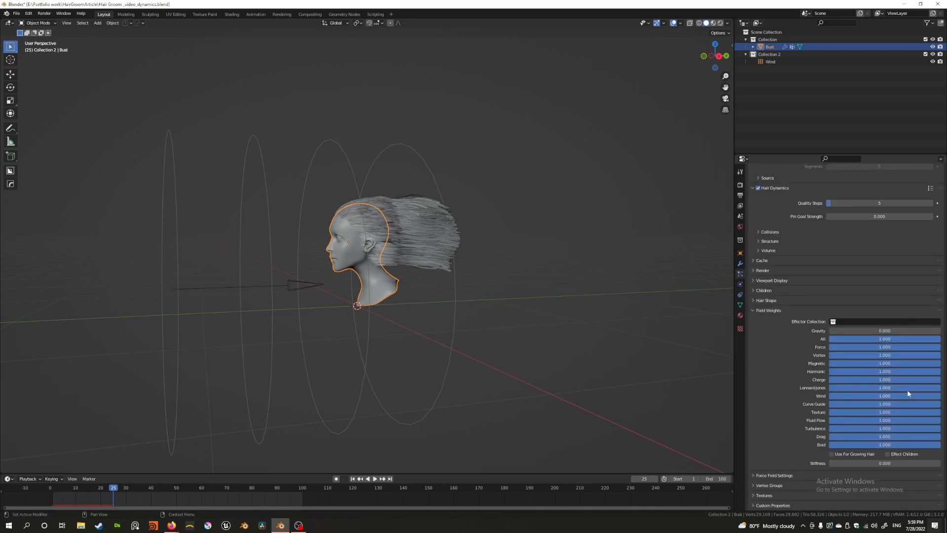
{"action": "middle_click_drag", "start_coordinate": [273, 226], "coordinate": [323, 253]}
{"action": "scroll", "coordinate": [323, 254], "scroll_direction": "up", "scroll_amount": 4}
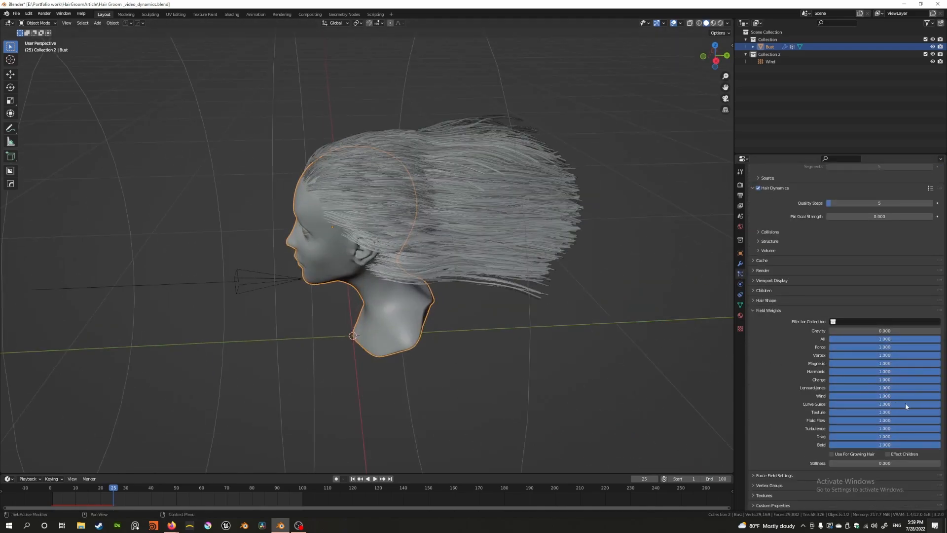
{"action": "left_click_drag", "start_coordinate": [921, 400], "coordinate": [829, 398]}
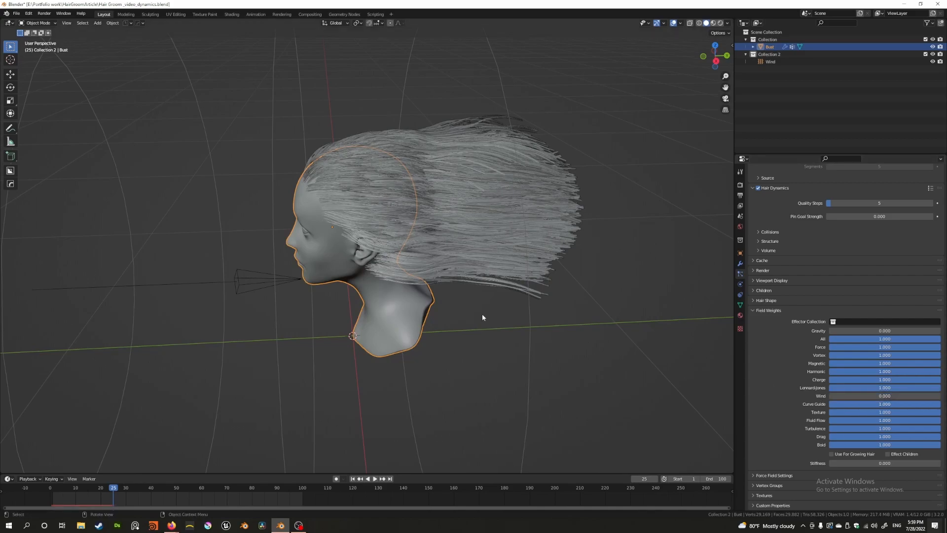
Play the simulation from frame 1 to check the hair with neither gravity nor wind influence.
{"action": "scroll", "coordinate": [557, 332], "scroll_direction": "down", "scroll_amount": 3}
{"action": "left_click", "coordinate": [352, 478]}
{"action": "left_click", "coordinate": [375, 478]}
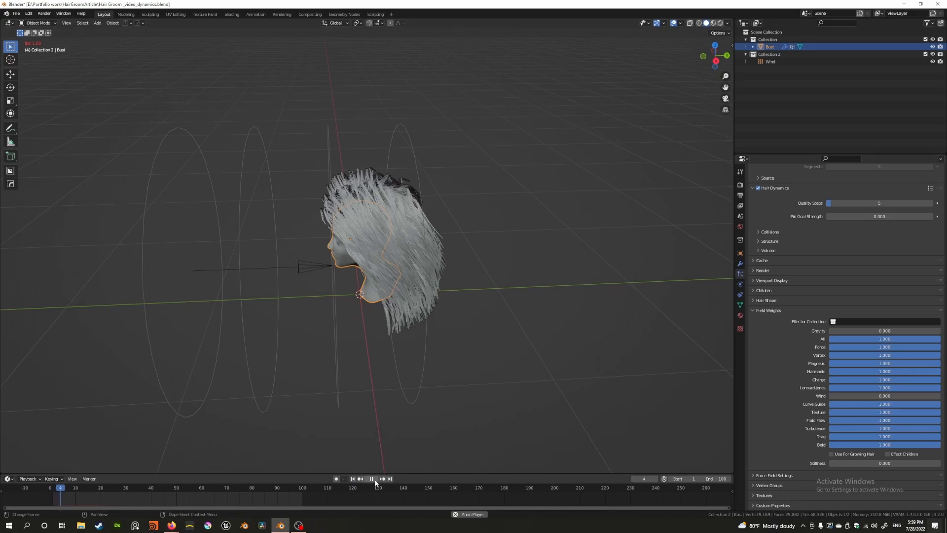
{"action": "left_click", "coordinate": [370, 479]}
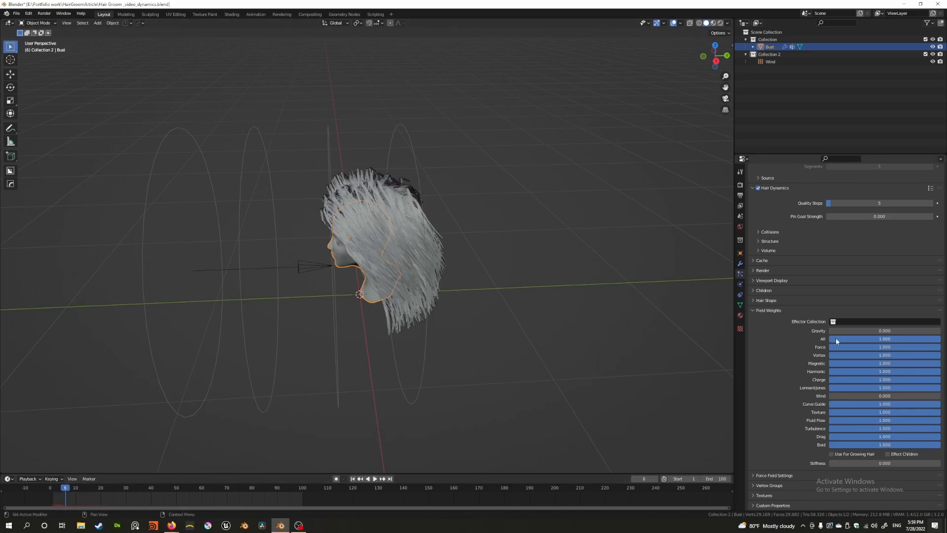
Set the hair's gravity field weight to 1, play the simulation from the start and return to frame 1.
{"action": "left_click", "coordinate": [885, 330]}
{"action": "type", "text": "1"}
{"action": "key", "text": "Return"}
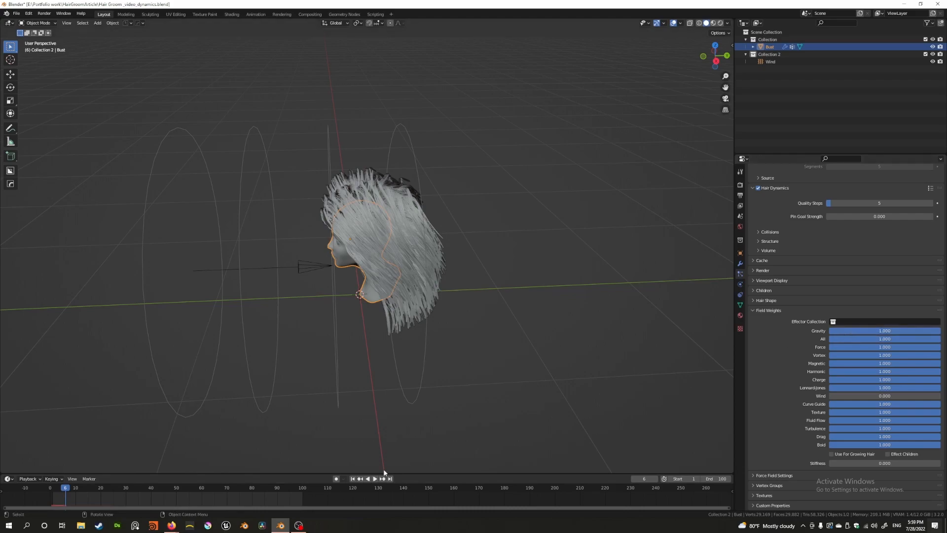
{"action": "left_click", "coordinate": [353, 478]}
{"action": "left_click", "coordinate": [375, 478]}
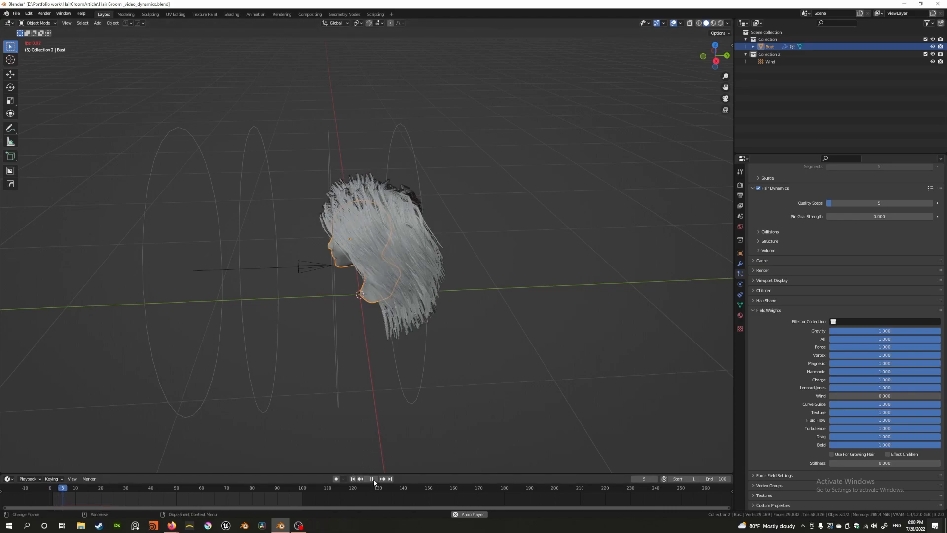
{"action": "left_click", "coordinate": [372, 478]}
{"action": "left_click", "coordinate": [352, 478]}
Set the hair's wind field weight to 1 and select Collection 2.
{"action": "left_click_drag", "start_coordinate": [845, 398], "coordinate": [940, 398]}
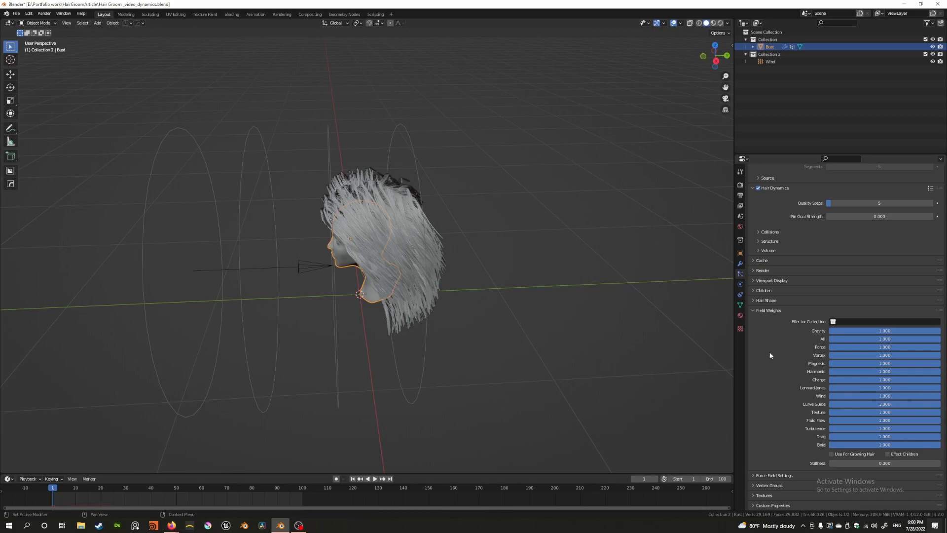
{"action": "left_click", "coordinate": [766, 53]}
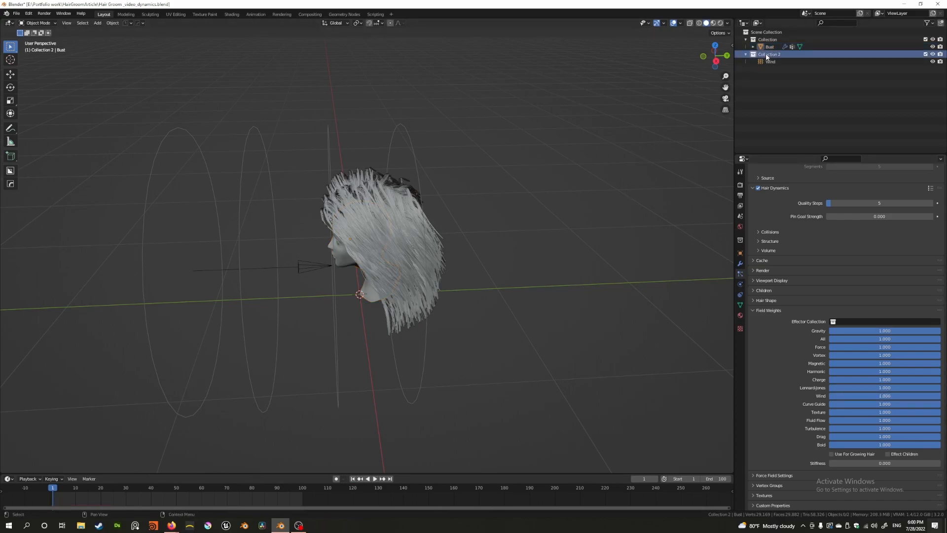
Assign Collection 2 as the effector collection in the field weights of the bust's hair particle system.
{"action": "left_click", "coordinate": [769, 61]}
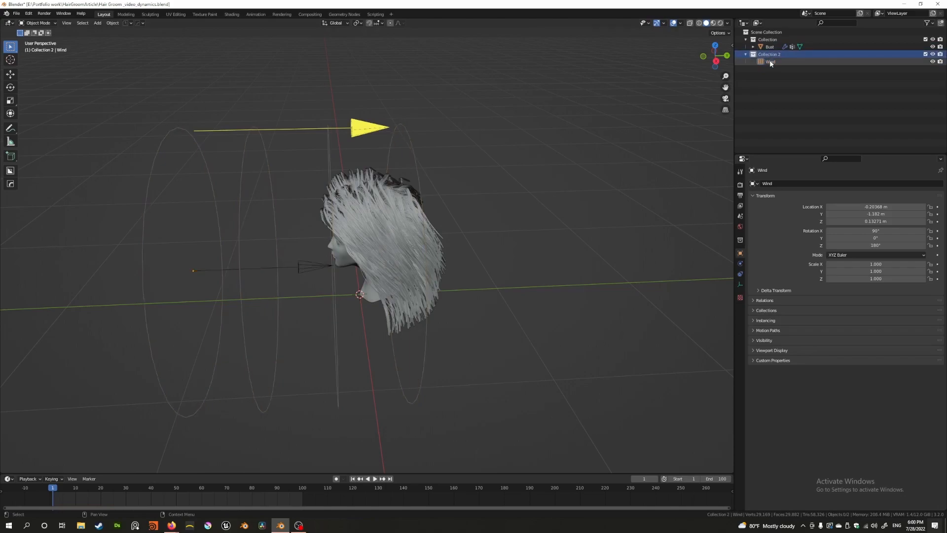
{"action": "left_click", "coordinate": [373, 233]}
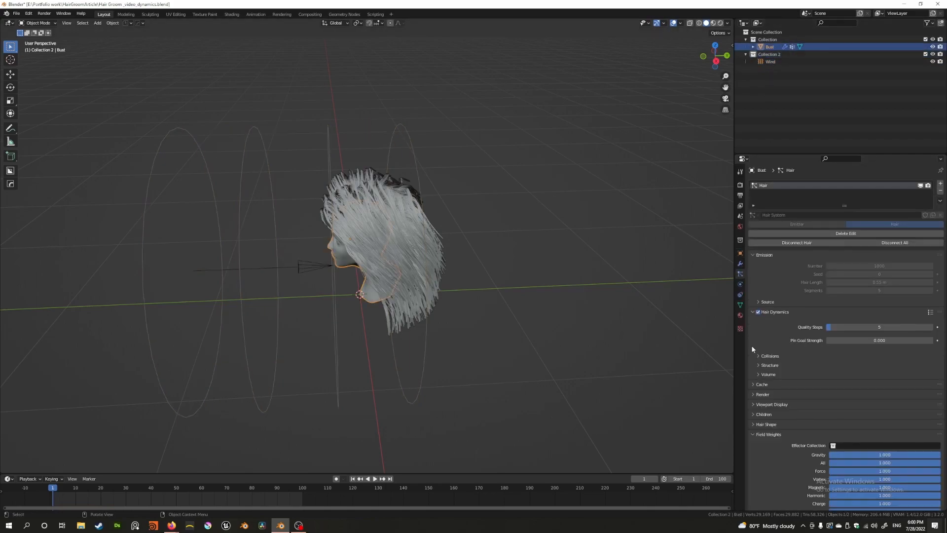
{"action": "left_click", "coordinate": [850, 446]}
{"action": "scroll", "coordinate": [779, 373], "scroll_direction": "down", "scroll_amount": 3}
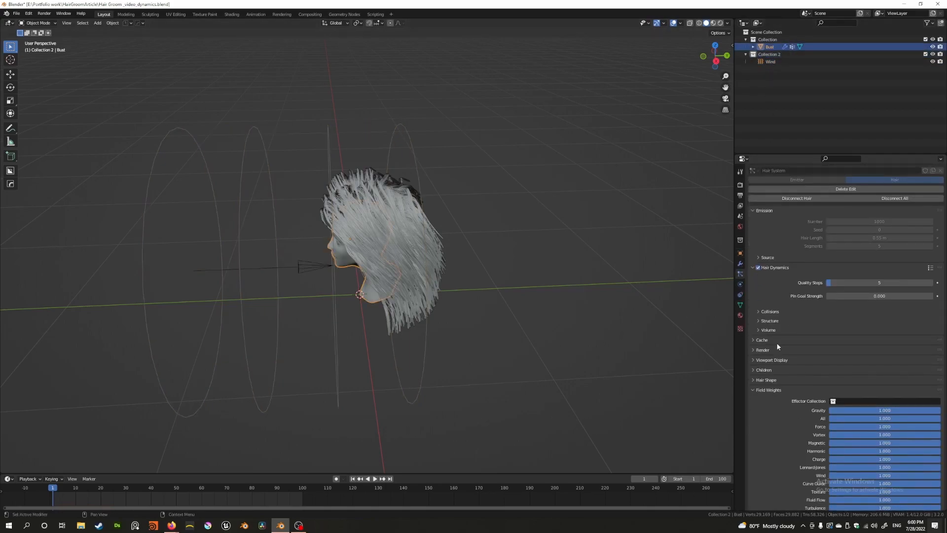
{"action": "left_click", "coordinate": [767, 55]}
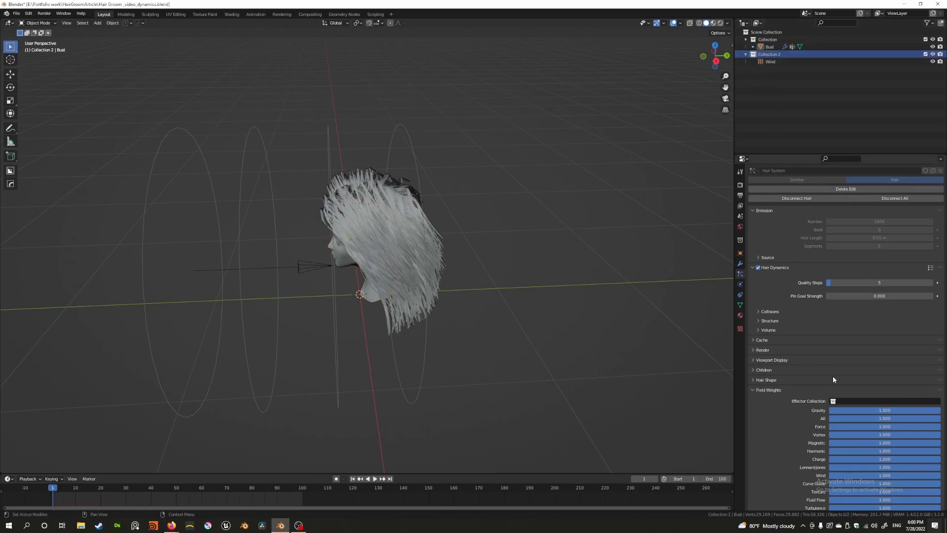
{"action": "left_click", "coordinate": [863, 402]}
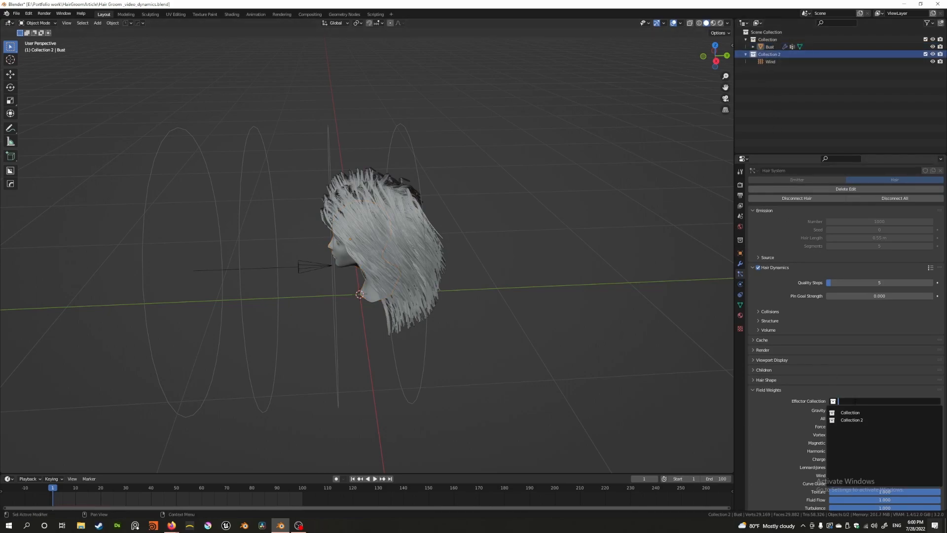
{"action": "left_click", "coordinate": [846, 421]}
{"action": "scroll", "coordinate": [776, 402], "scroll_direction": "down", "scroll_amount": 3}
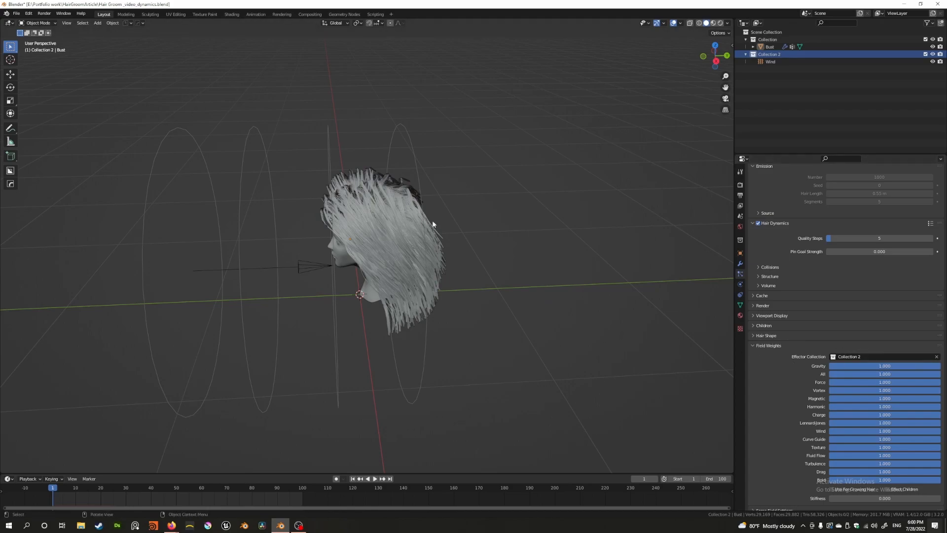
{"action": "scroll", "coordinate": [805, 403], "scroll_direction": "down", "scroll_amount": 2}
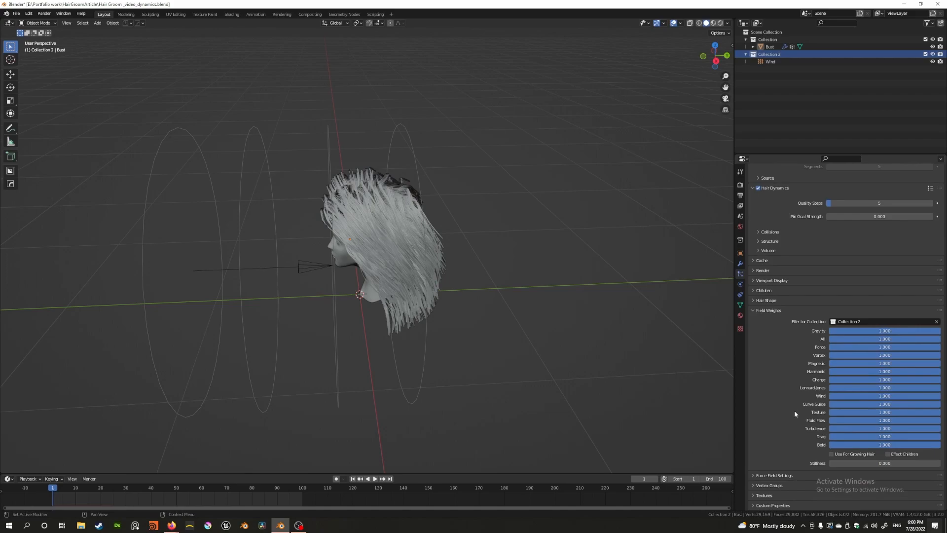
{"action": "left_click", "coordinate": [750, 309]}
Raise the wind force field to about 0.86 m in Z and tilt it to about 111° in X, aimed down at the face.
{"action": "mouse_move", "coordinate": [312, 264]}
{"action": "middle_mouse_down"}
{"action": "mouse_move", "coordinate": [392, 235]}
{"action": "mouse_move", "coordinate": [364, 225]}
{"action": "mouse_move", "coordinate": [298, 233]}
{"action": "mouse_move", "coordinate": [300, 277]}
{"action": "middle_mouse_up"}
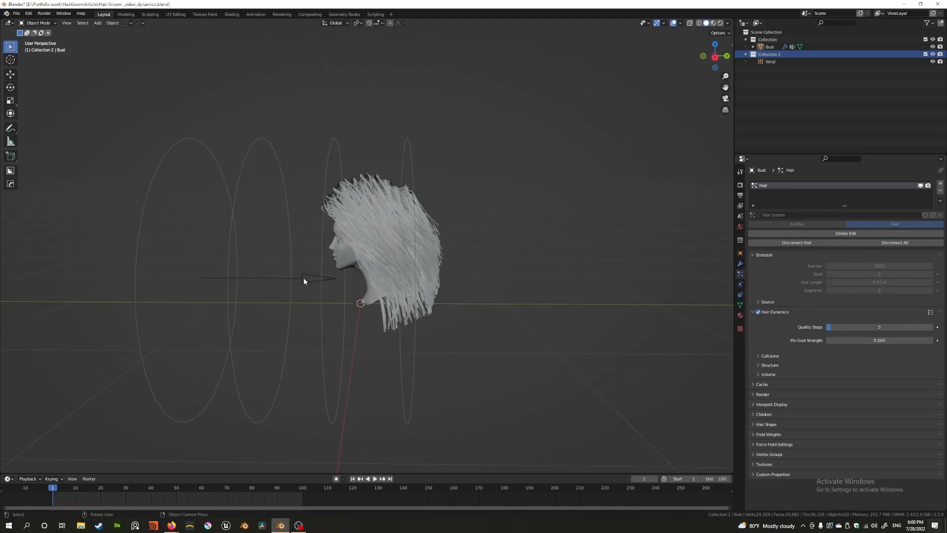
{"action": "left_click", "coordinate": [304, 280]}
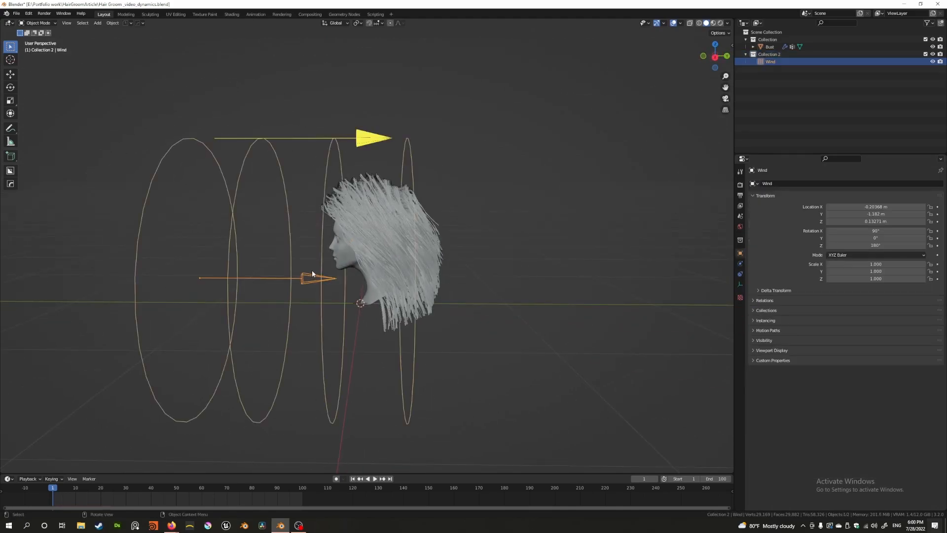
{"action": "key", "text": "g"}
{"action": "key", "text": "r"}
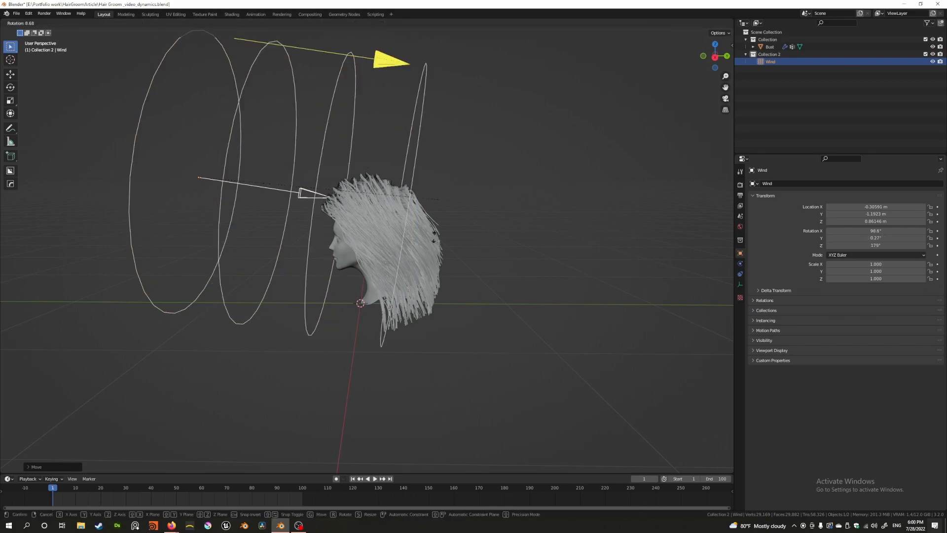
{"action": "left_click", "coordinate": [427, 252]}
Duplicate the wind force field, place the copy above and behind the head, and rotate it to about 196° in X so it blows downward.
{"action": "key", "text": "shift+d"}
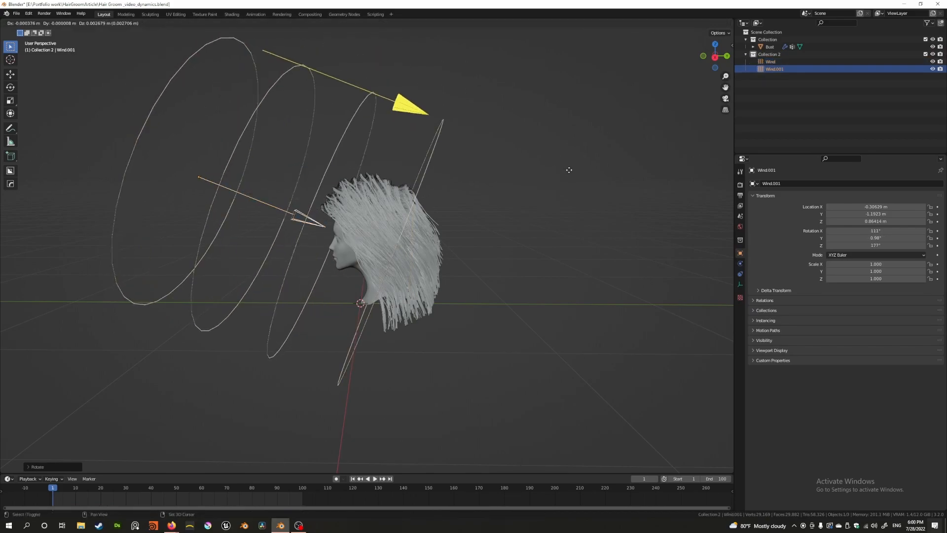
{"action": "left_click", "coordinate": [584, 164]}
{"action": "key", "text": "r"}
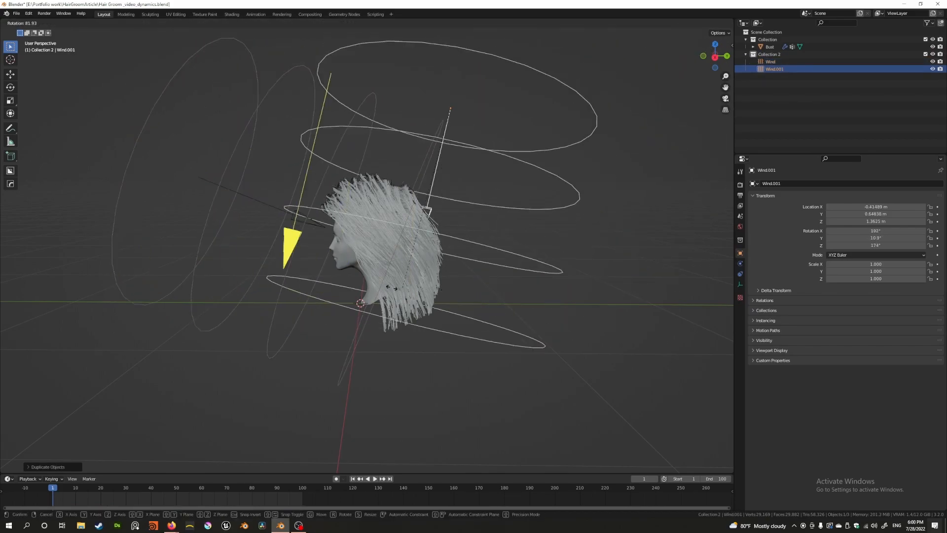
{"action": "left_click", "coordinate": [387, 290]}
{"action": "middle_click_drag", "start_coordinate": [387, 290], "coordinate": [419, 277]}
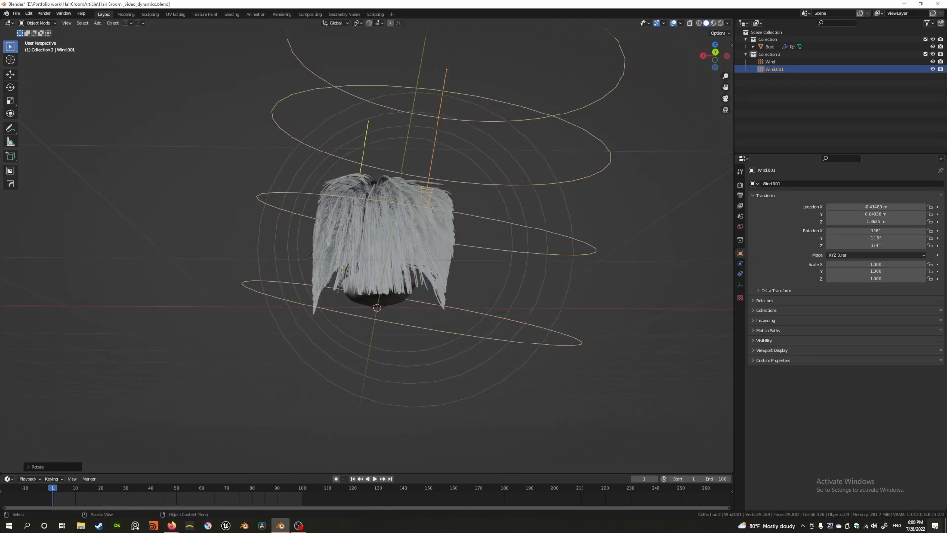
Move the duplicate wind to about X -1.09, Y 0.60, Z 1.19 m and rotate it to blow diagonally down at the bust's side.
{"action": "key", "text": "r"}
{"action": "left_click", "coordinate": [352, 278]}
{"action": "key", "text": "g"}
{"action": "left_click", "coordinate": [521, 300]}
{"action": "key", "text": "r"}
{"action": "left_click", "coordinate": [493, 298]}
{"action": "middle_click_drag", "start_coordinate": [493, 299], "coordinate": [524, 323]}
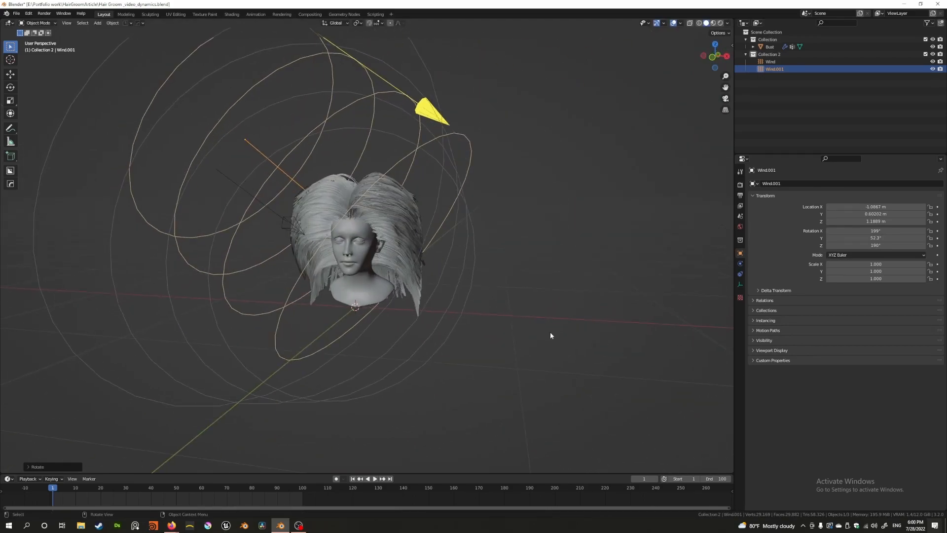
Play the simulation in short runs and check from several angles how both winds blow the hair.
{"action": "left_click", "coordinate": [375, 479]}
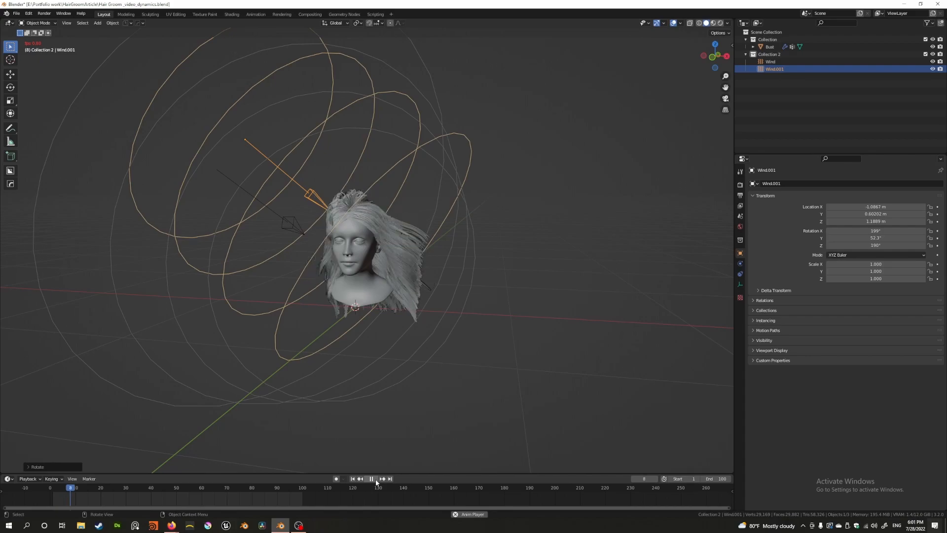
{"action": "left_click", "coordinate": [376, 479]}
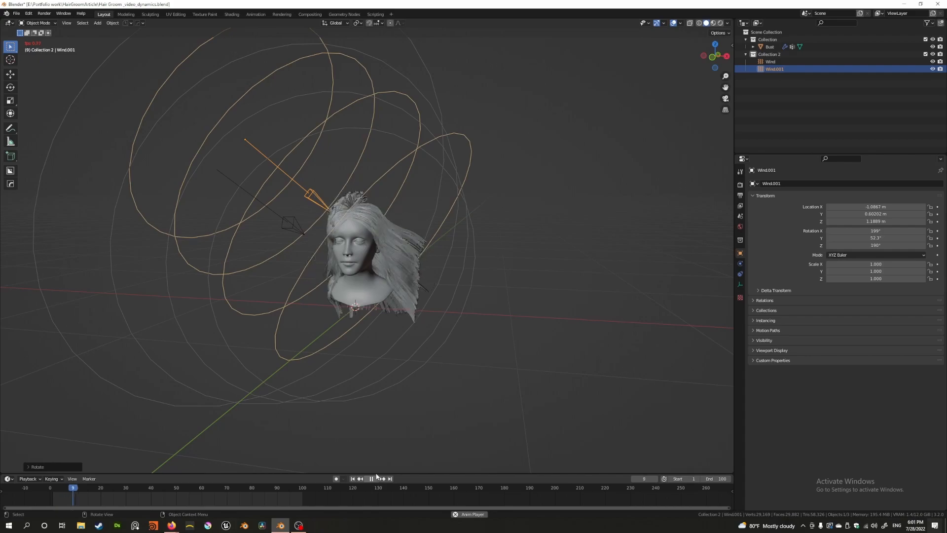
{"action": "middle_click_drag", "start_coordinate": [428, 363], "coordinate": [399, 246]}
{"action": "middle_click_drag", "start_coordinate": [342, 174], "coordinate": [326, 227]}
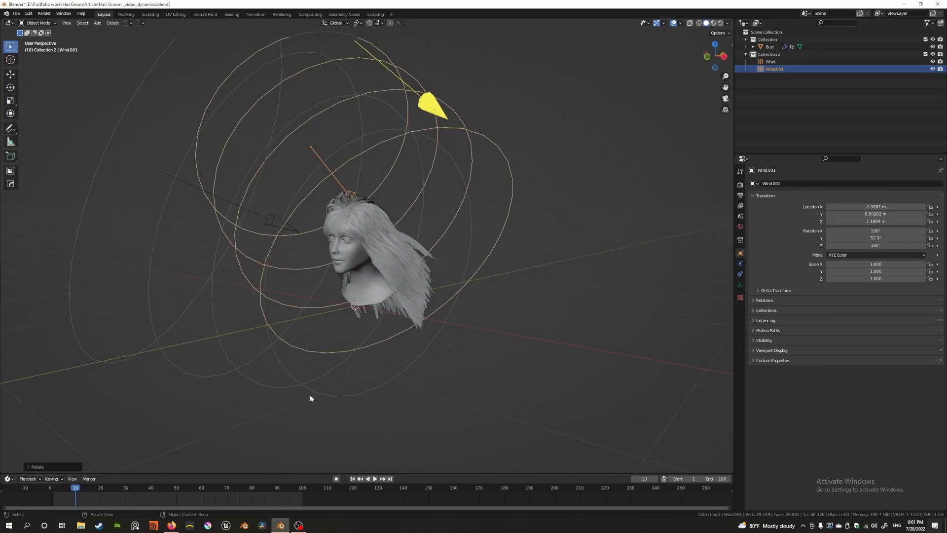
{"action": "left_click", "coordinate": [375, 479]}
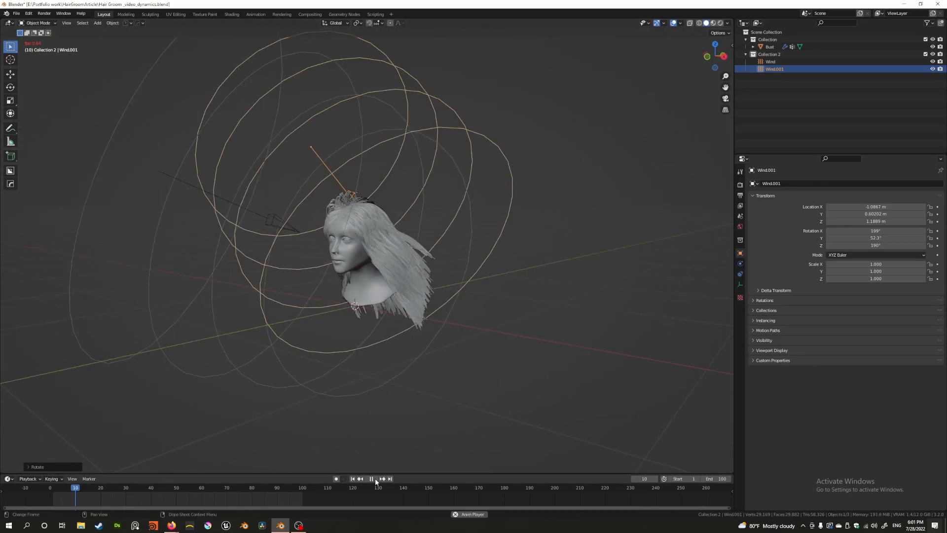
{"action": "left_click", "coordinate": [374, 478]}
Move the original wind force field farther away in front of the bust, to about Y -3.83 m and Z 1.81 m.
{"action": "middle_click_drag", "start_coordinate": [389, 389], "coordinate": [322, 400]}
{"action": "scroll", "coordinate": [380, 340], "scroll_direction": "down", "scroll_amount": 3}
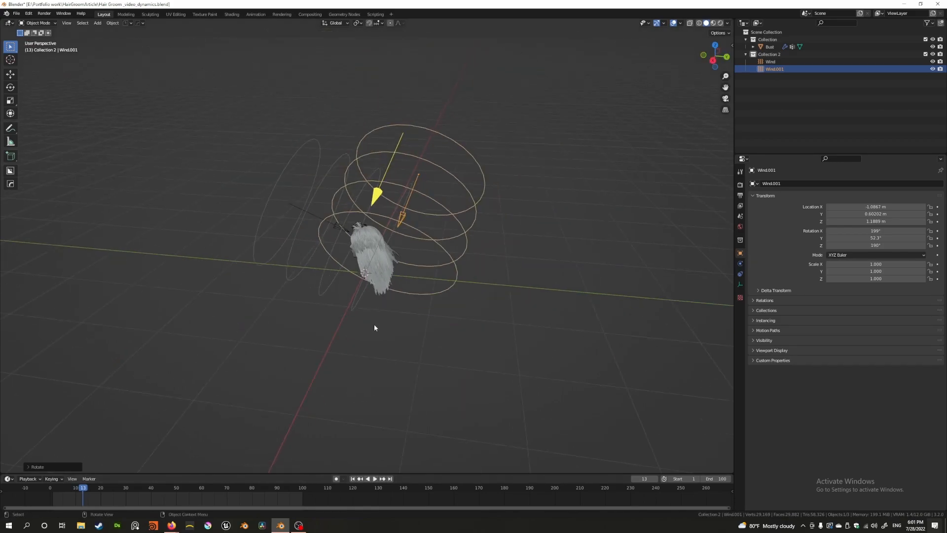
{"action": "left_click", "coordinate": [309, 212]}
{"action": "middle_click_drag", "start_coordinate": [298, 217], "coordinate": [325, 217]}
{"action": "key", "text": "g"}
{"action": "key", "text": "x"}
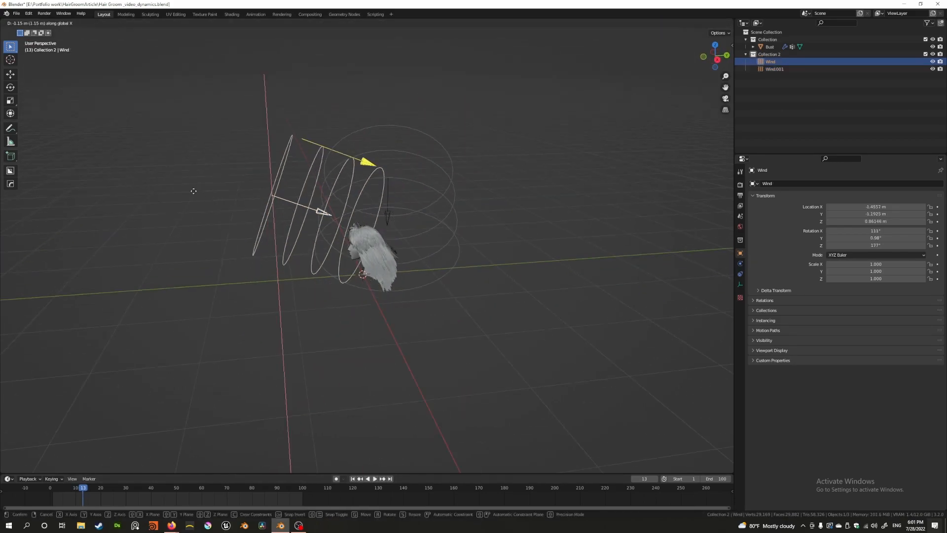
{"action": "key", "text": "y"}
{"action": "key", "text": "z"}
{"action": "key", "text": "z"}
{"action": "left_click", "coordinate": [127, 169]}
Replay the simulation from the first frame and check the hair's motion from the front and side with the original wind farther away.
{"action": "key", "text": "space"}
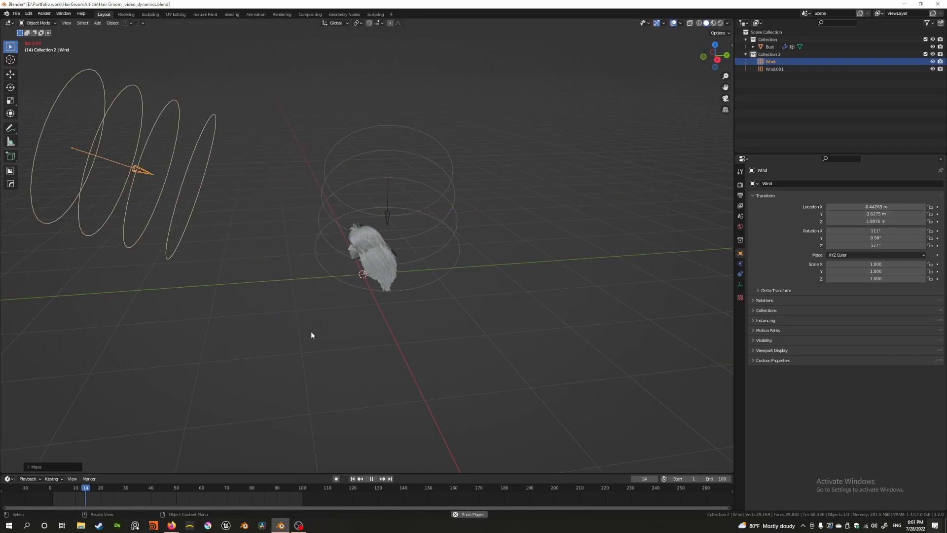
{"action": "left_click", "coordinate": [352, 479]}
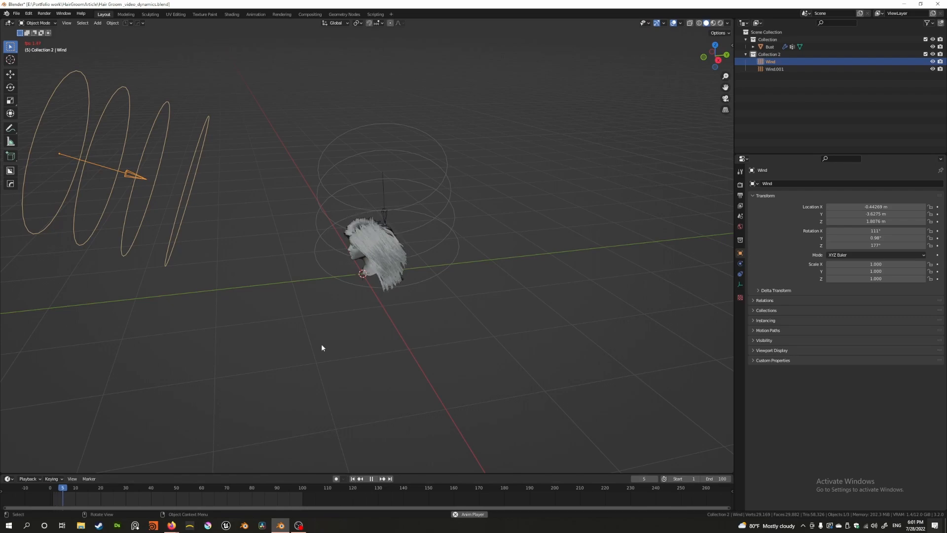
{"action": "key", "text": "space"}
{"action": "middle_click_drag", "start_coordinate": [321, 347], "coordinate": [396, 348]}
{"action": "key", "text": "space"}
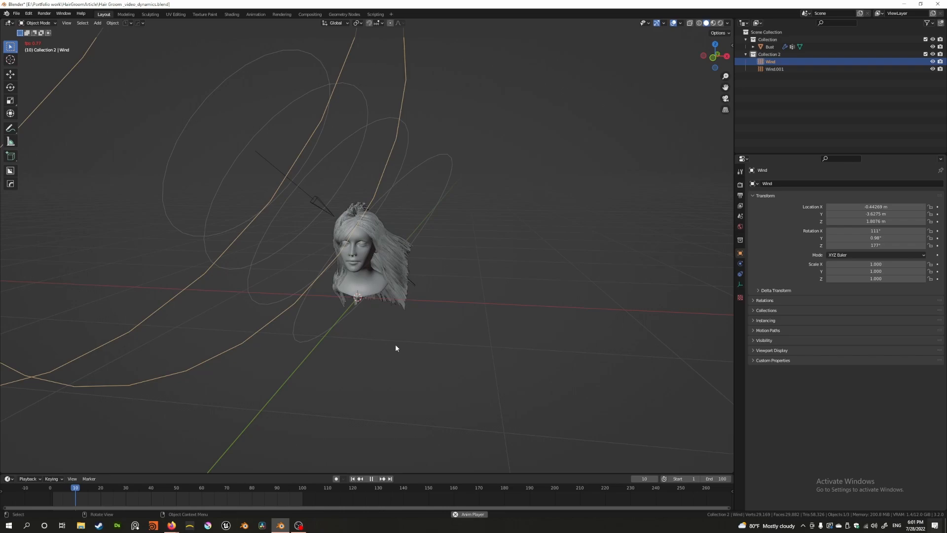
{"action": "middle_click_drag", "start_coordinate": [425, 353], "coordinate": [359, 349]}
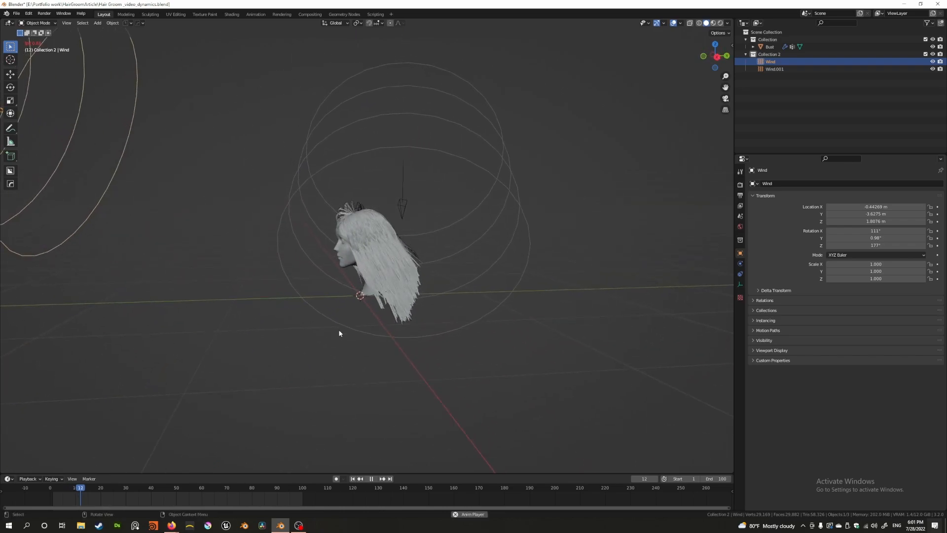
{"action": "key", "text": "space"}
Delete both wind force fields and return to frame 1.
{"action": "scroll", "coordinate": [326, 312], "scroll_direction": "down", "scroll_amount": 4}
{"action": "left_click", "coordinate": [387, 214]}
{"action": "left_click", "coordinate": [179, 184], "text": "shift"}
{"action": "key", "text": "x"}
{"action": "left_click", "coordinate": [180, 184]}
{"action": "scroll", "coordinate": [351, 312], "scroll_direction": "up", "scroll_amount": 3}
{"action": "middle_click_drag", "start_coordinate": [351, 311], "coordinate": [372, 378]}
{"action": "key", "text": "shift+Left"}
Examine the bust's hair dynamics settings and their collision options.
{"action": "middle_click_drag", "start_coordinate": [351, 463], "coordinate": [339, 366]}
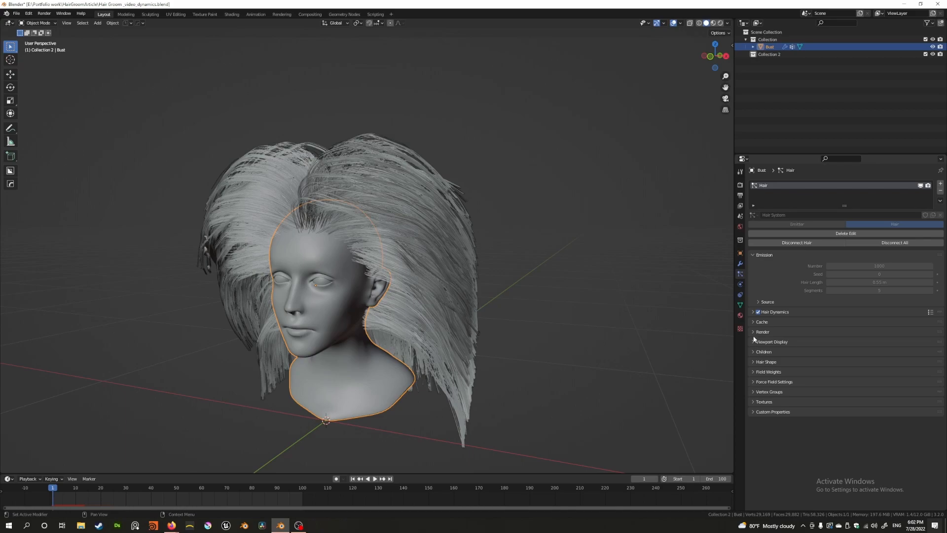
{"action": "left_click", "coordinate": [752, 311]}
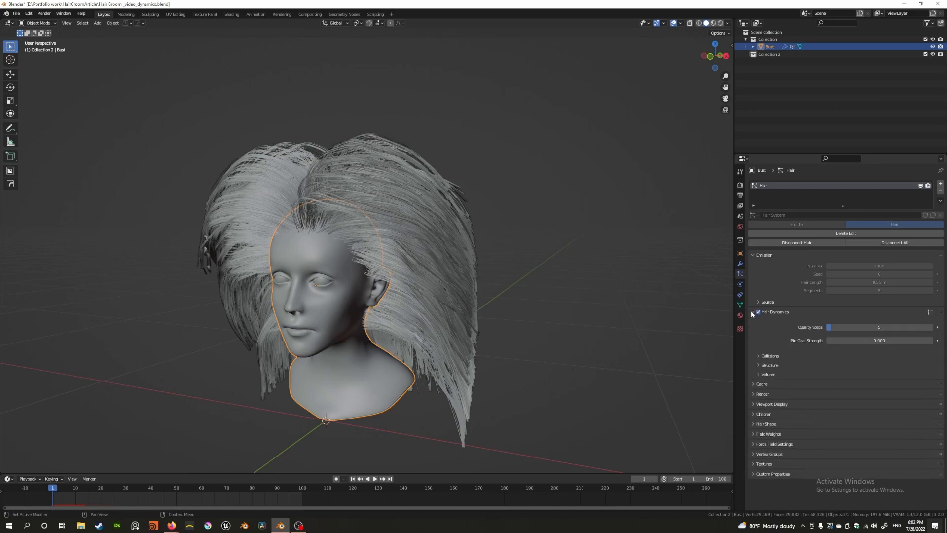
{"action": "left_click", "coordinate": [758, 356]}
{"action": "left_click", "coordinate": [749, 356]}
{"action": "middle_click_drag", "start_coordinate": [363, 271], "coordinate": [340, 247]}
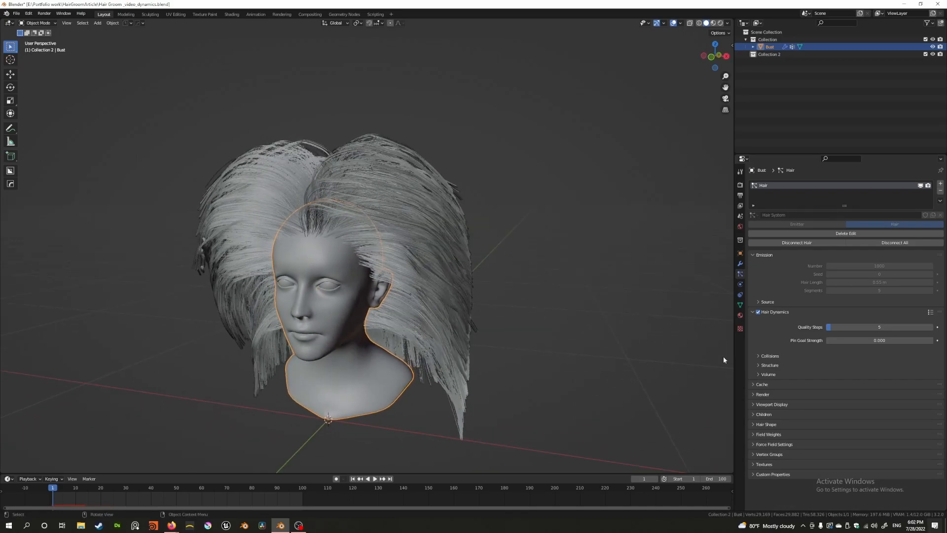
{"action": "left_click", "coordinate": [759, 356]}
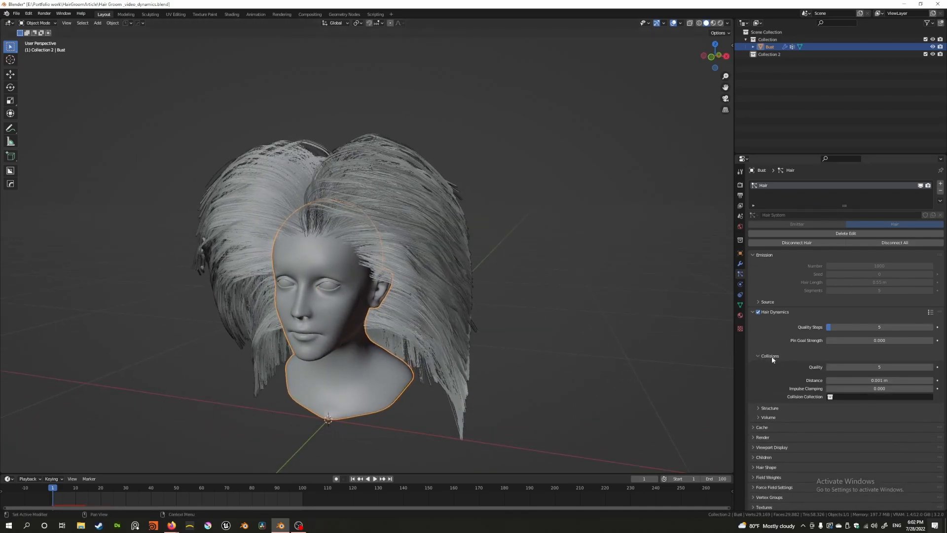
{"action": "left_click", "coordinate": [757, 355]}
Inspect the hair around the forehead up close and review the collision quality, distance and impulse clamping settings.
{"action": "middle_click_drag", "start_coordinate": [296, 267], "coordinate": [279, 224]}
{"action": "scroll", "coordinate": [300, 255], "scroll_direction": "up", "scroll_amount": 2}
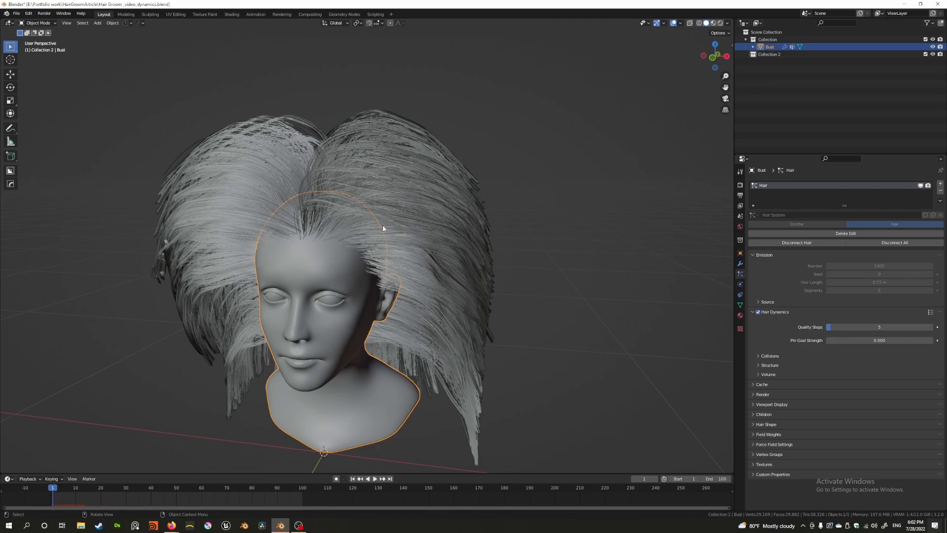
{"action": "middle_click_drag", "start_coordinate": [329, 253], "coordinate": [422, 229]}
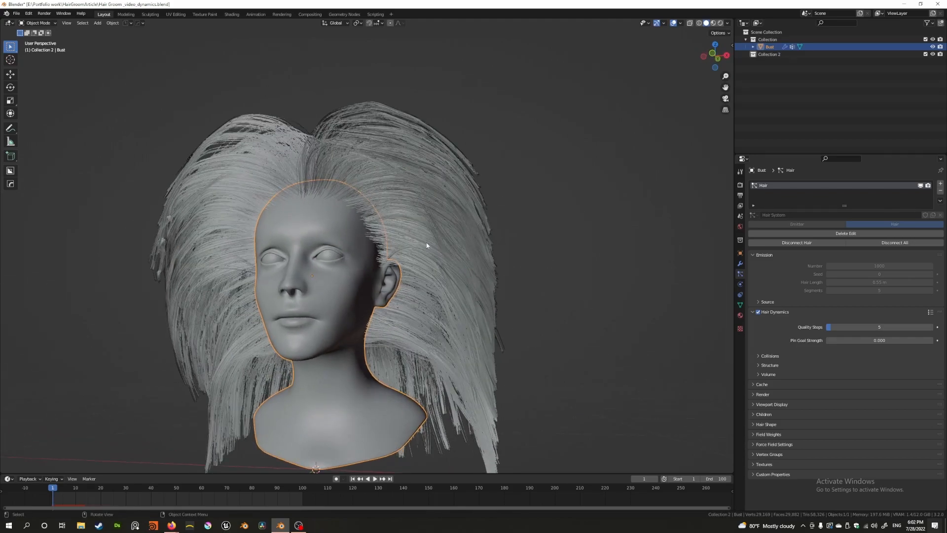
{"action": "mouse_move", "coordinate": [334, 225]}
{"action": "middle_mouse_down"}
{"action": "mouse_move", "coordinate": [357, 236]}
{"action": "mouse_move", "coordinate": [345, 222]}
{"action": "middle_mouse_up"}
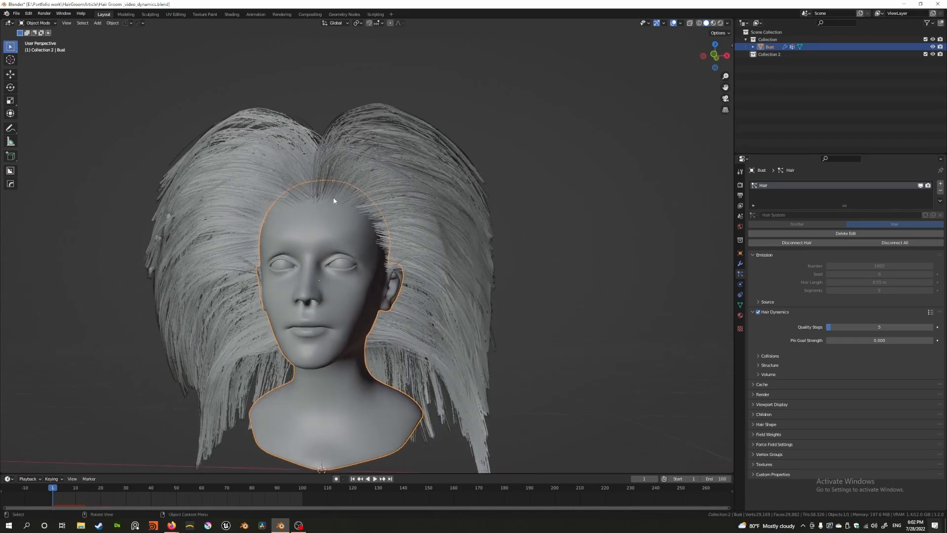
{"action": "middle_click_drag", "start_coordinate": [335, 280], "coordinate": [343, 228]}
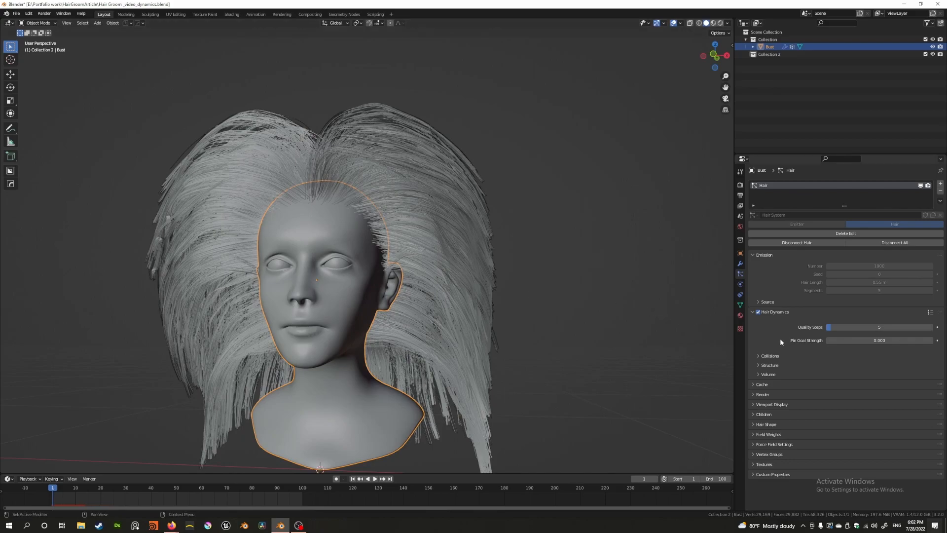
{"action": "left_click", "coordinate": [758, 356]}
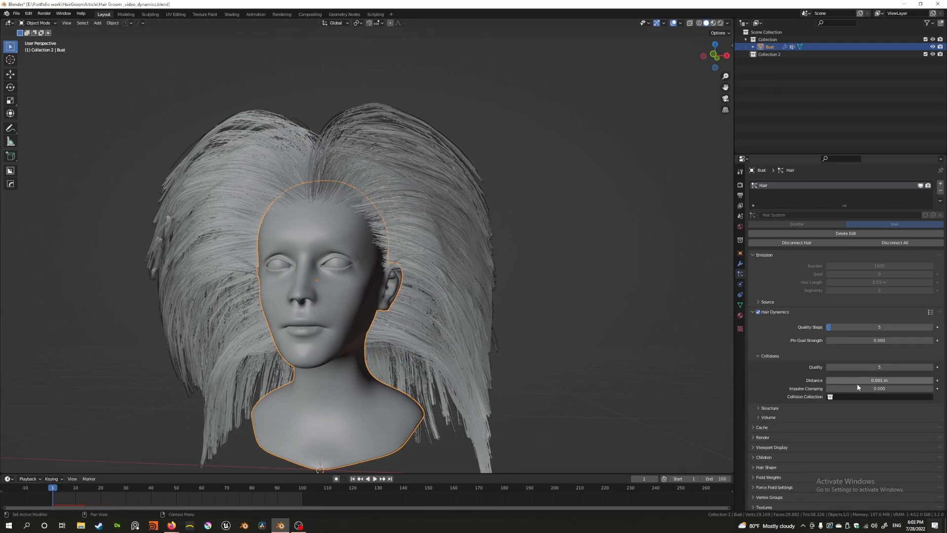
{"action": "left_click", "coordinate": [758, 355]}
{"action": "left_click", "coordinate": [771, 357]}
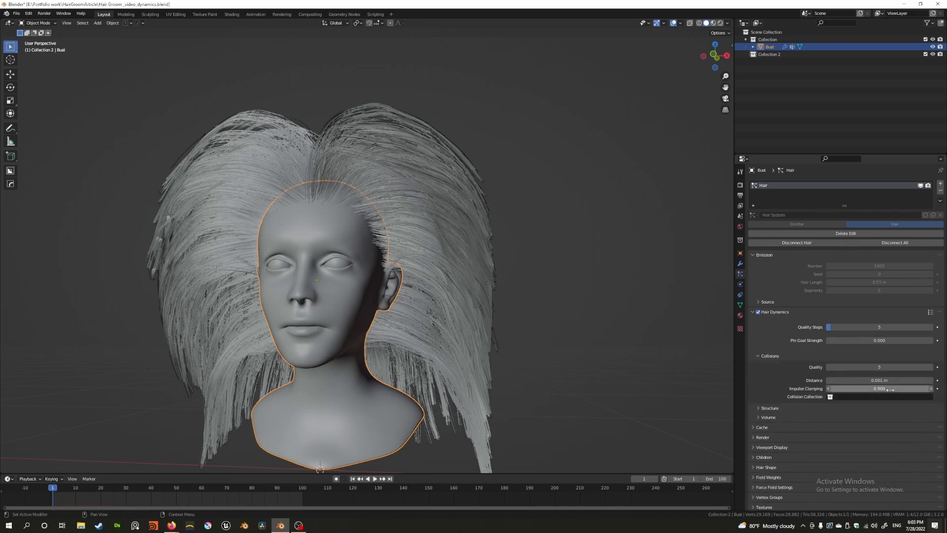
{"action": "left_click", "coordinate": [752, 355]}
Select the bust and show its hair dynamics settings with the head framed close up.
{"action": "scroll", "coordinate": [366, 257], "scroll_direction": "down", "scroll_amount": 3}
{"action": "middle_click_drag", "start_coordinate": [365, 257], "coordinate": [301, 242]}
{"action": "scroll", "coordinate": [363, 262], "scroll_direction": "up", "scroll_amount": 2}
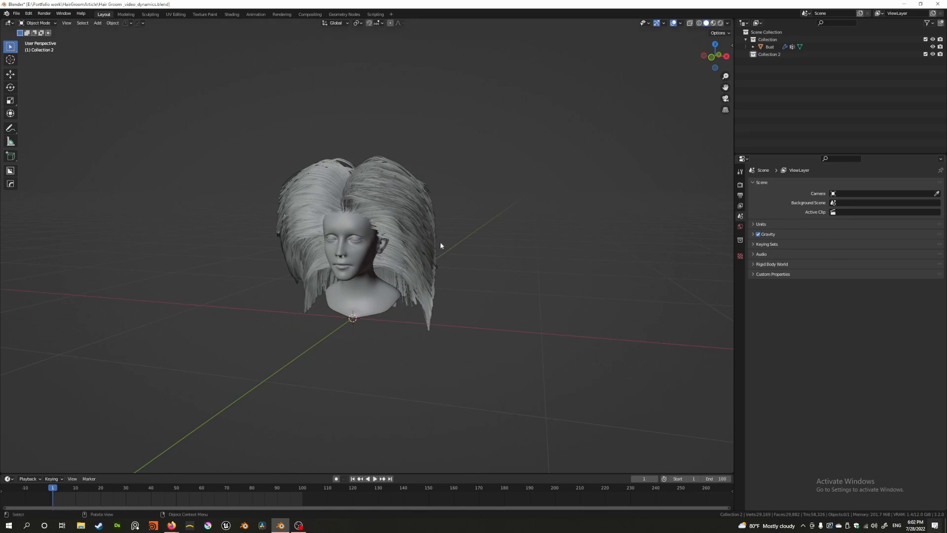
{"action": "left_click", "coordinate": [351, 256]}
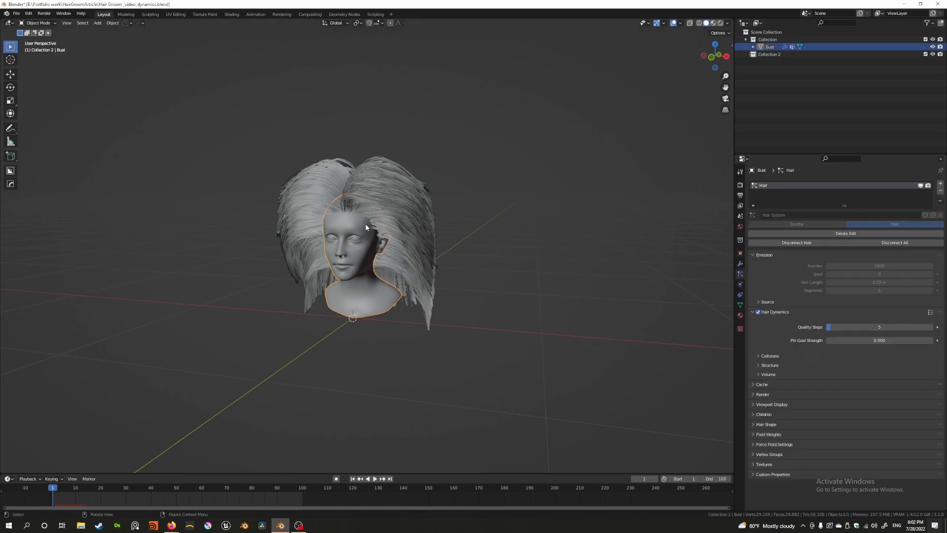
{"action": "left_click", "coordinate": [752, 312]}
{"action": "middle_click_drag", "start_coordinate": [408, 243], "coordinate": [351, 223]}
{"action": "scroll", "coordinate": [369, 229], "scroll_direction": "up", "scroll_amount": 2}
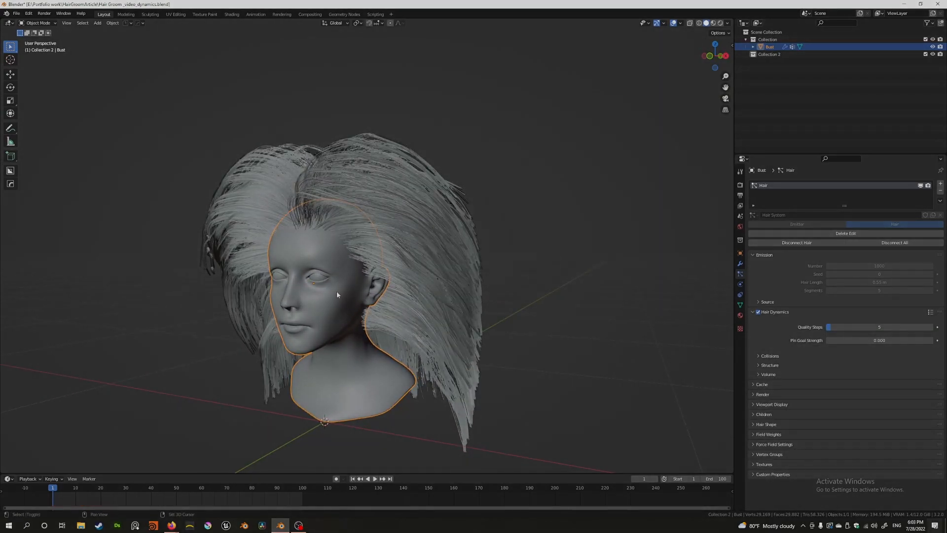
{"action": "middle_click_drag", "start_coordinate": [336, 292], "coordinate": [363, 295], "text": "shift"}
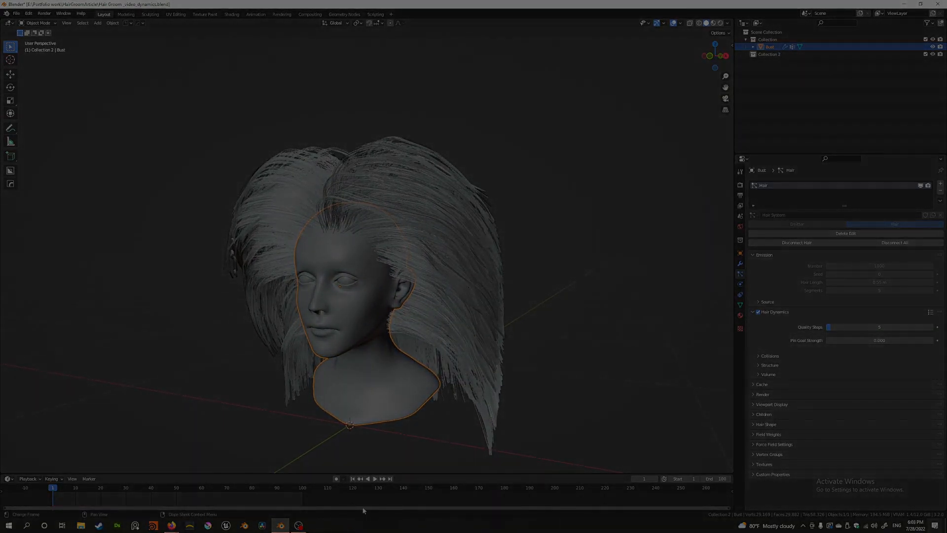